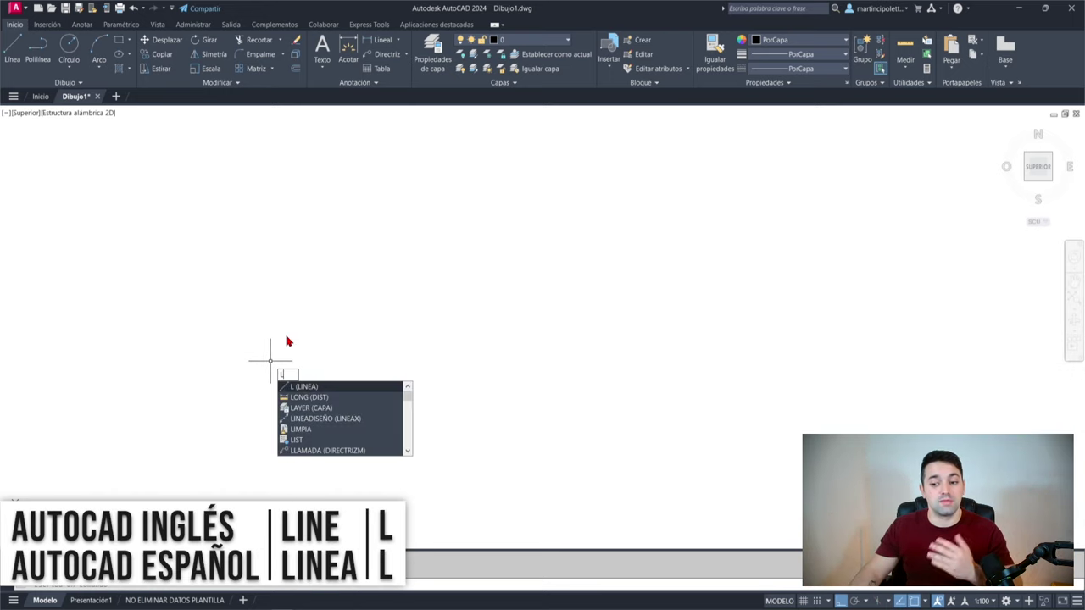
Step: Draw a 0.2-unit vertical line and zoom to fit it in view
key(Return)
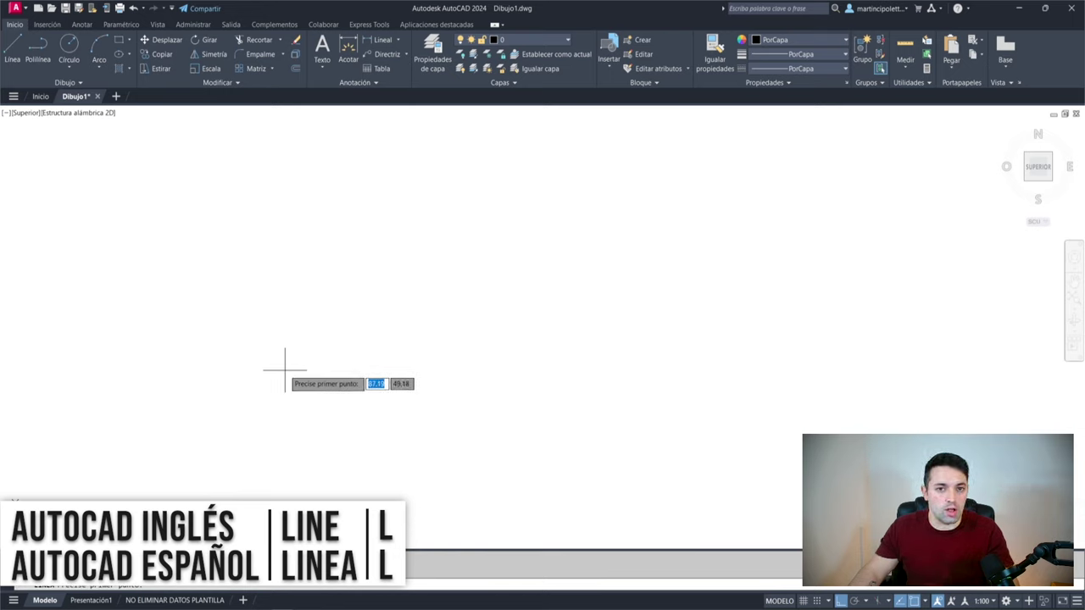
click(285, 370)
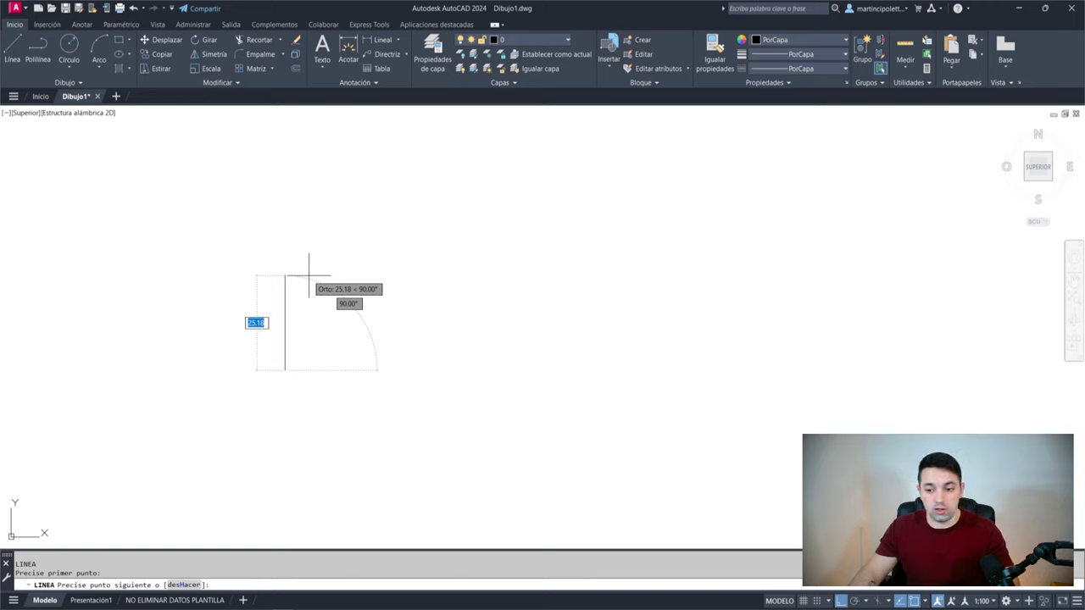
text(0.2)
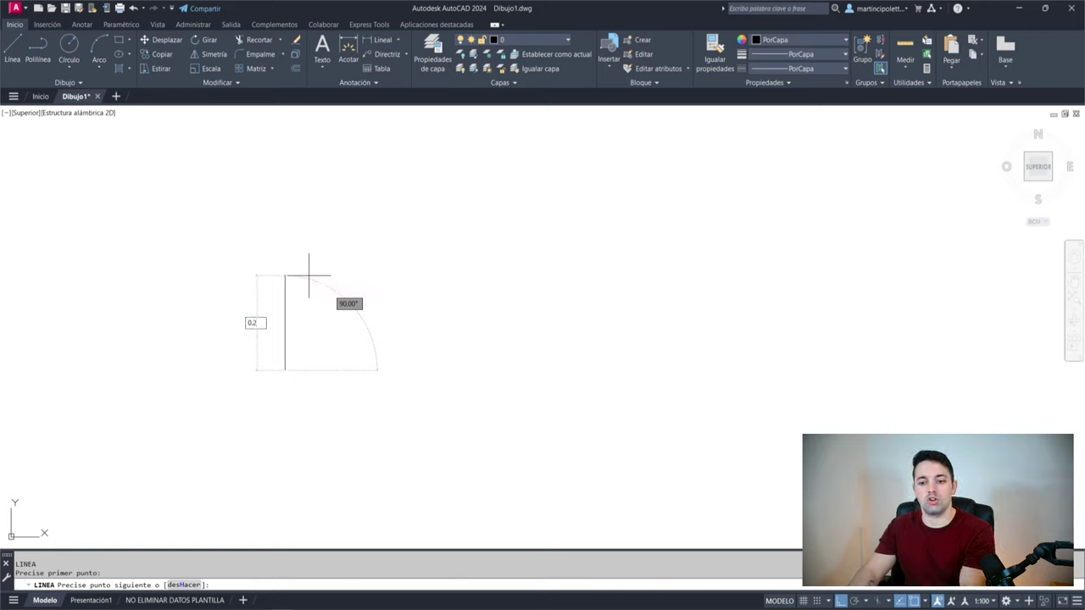
key(Return)
key(Escape)
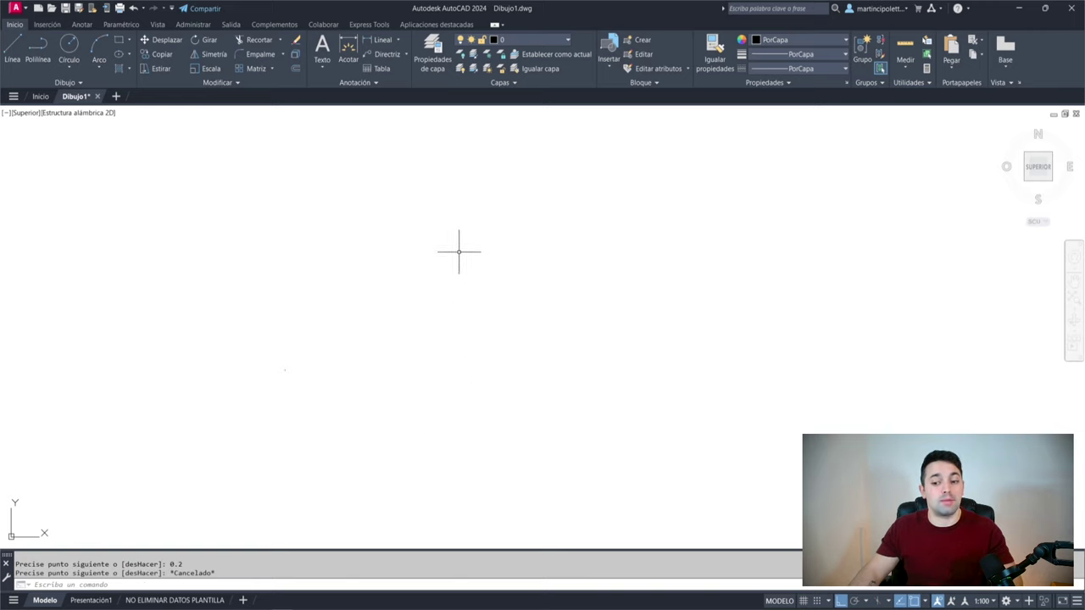
middle_click(342, 256)
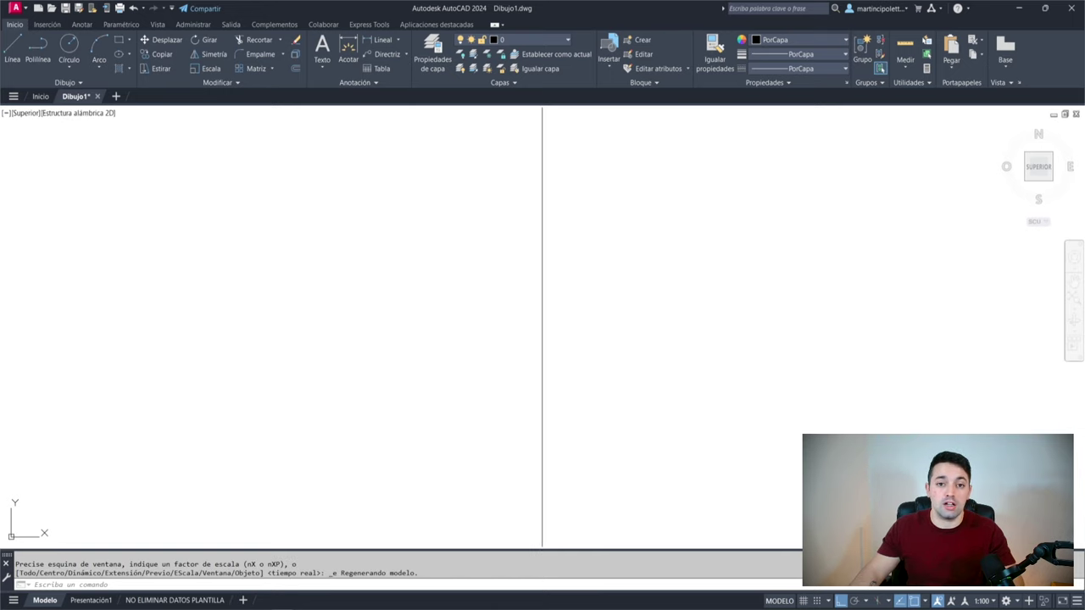
scroll(342, 255, down, 6)
scroll(349, 238, up, 4)
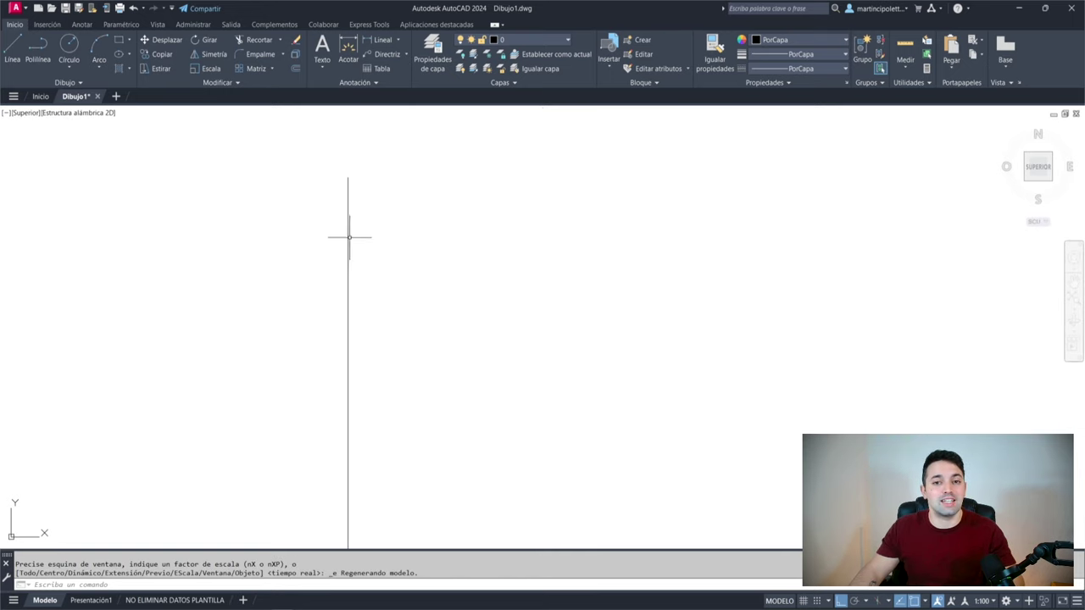
drag(432, 232, 235, 353)
scroll(368, 325, down, 1)
middle_drag(368, 324, 331, 272)
key(Escape)
text(df)
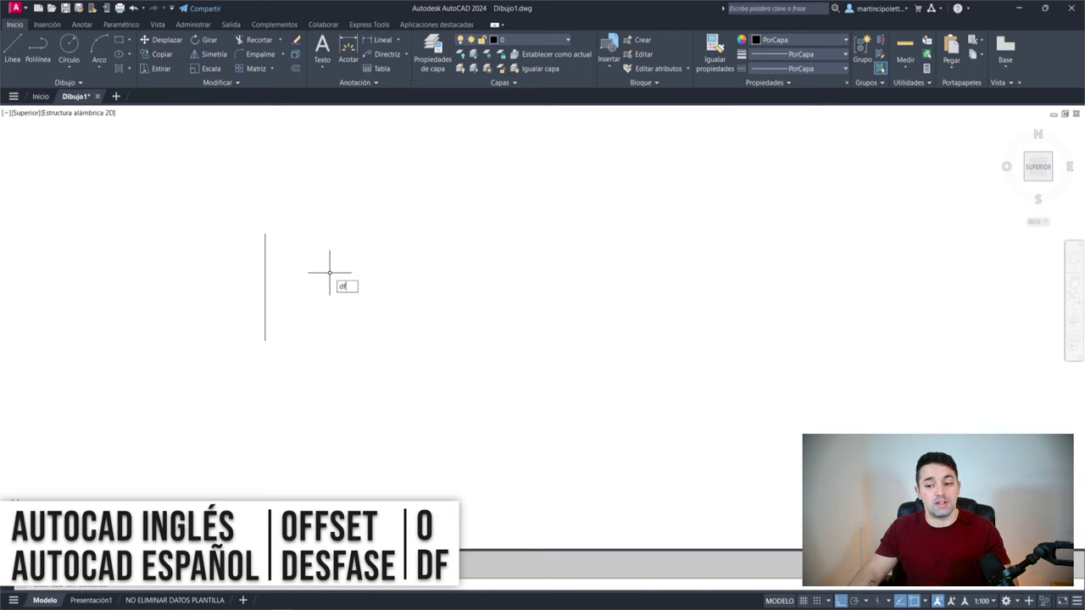
Step: Offset the vertical line 1 unit to the right as the window's second side
key(Return)
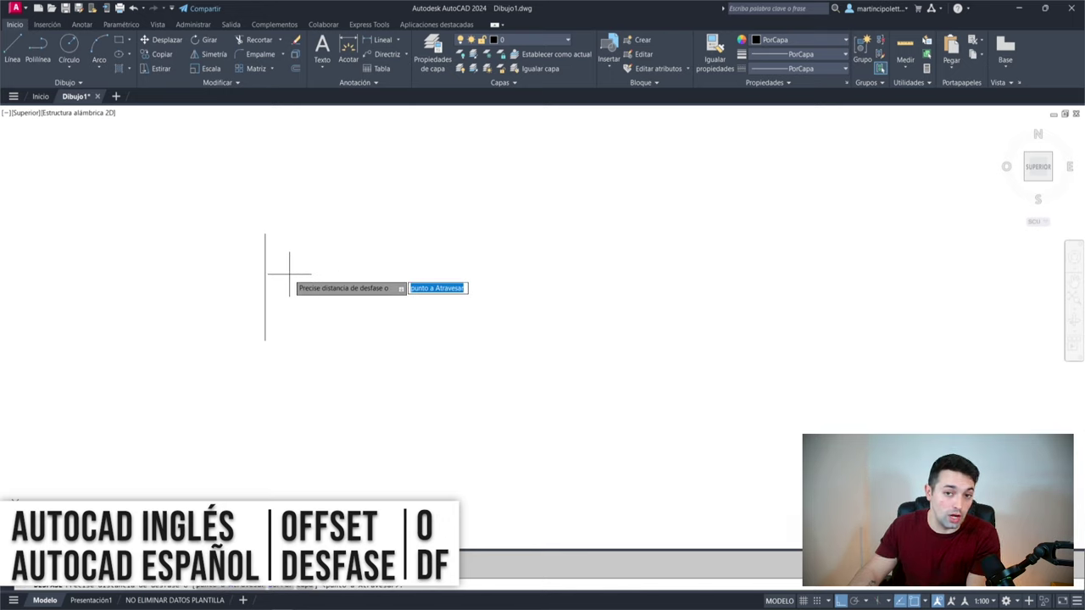
text(1)
key(Return)
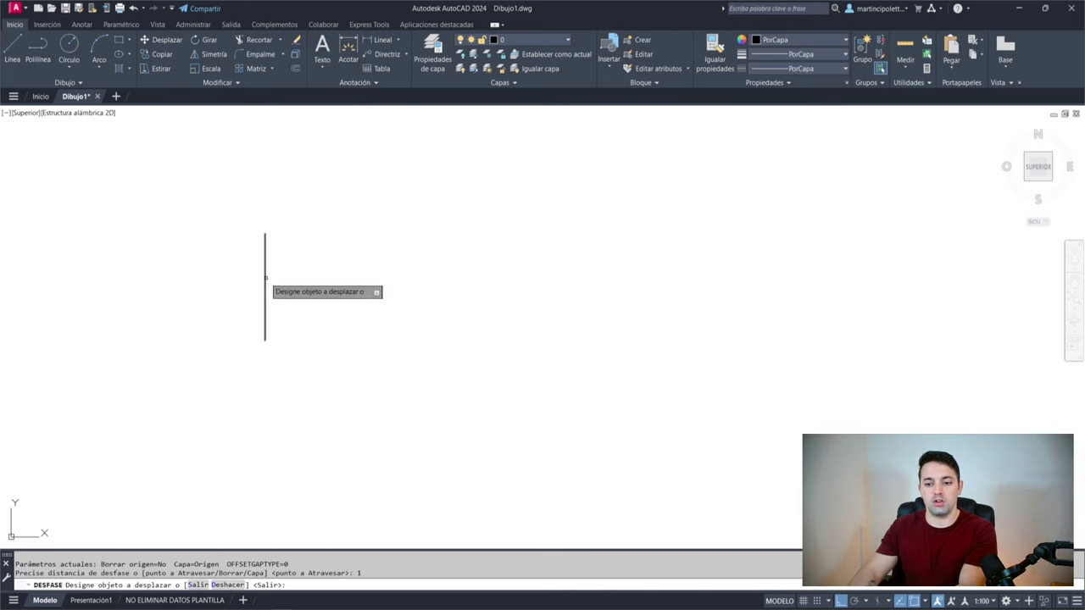
click(264, 288)
click(726, 254)
key(Return)
click(822, 235)
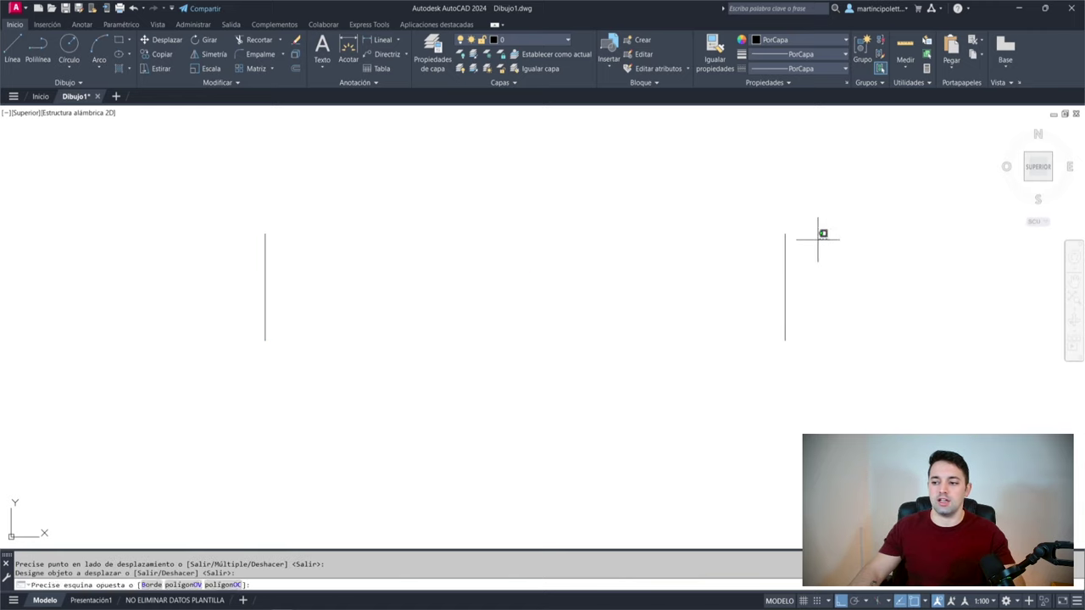
key(Escape)
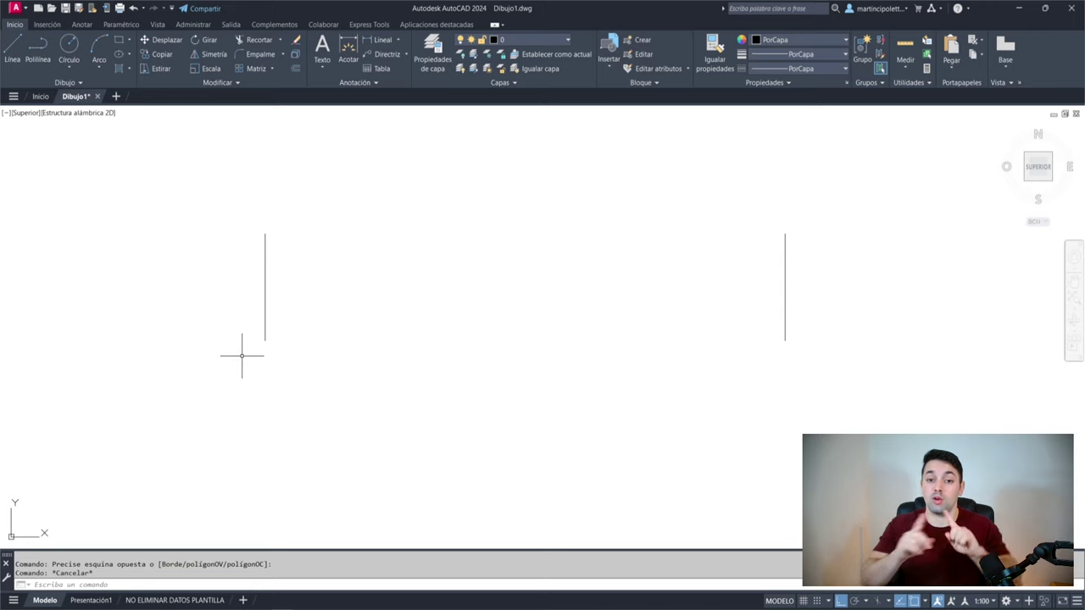
middle_drag(278, 339, 190, 381)
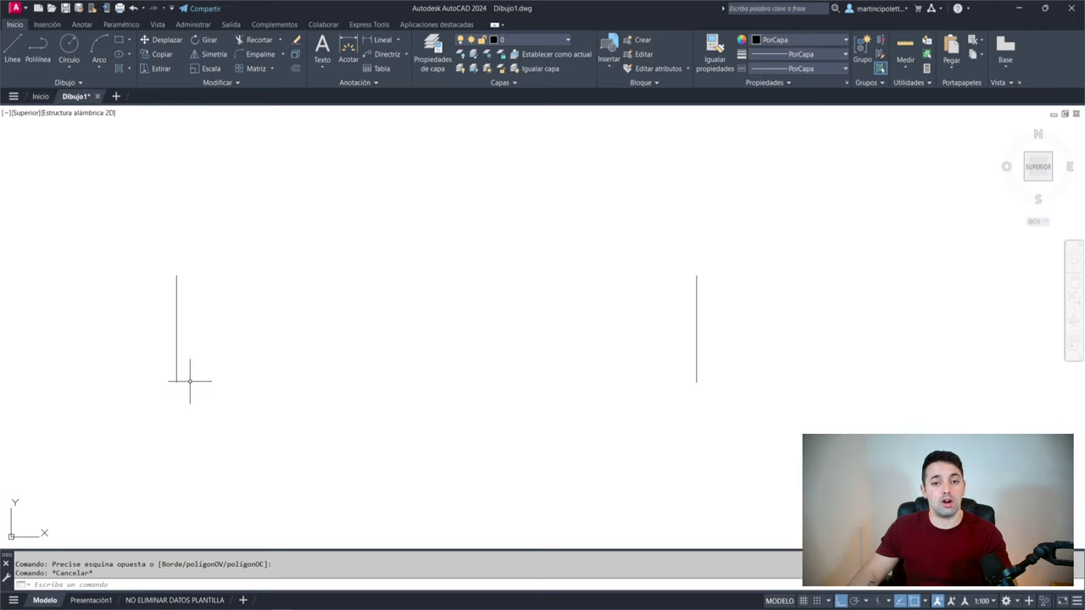
text(l)
key(Return)
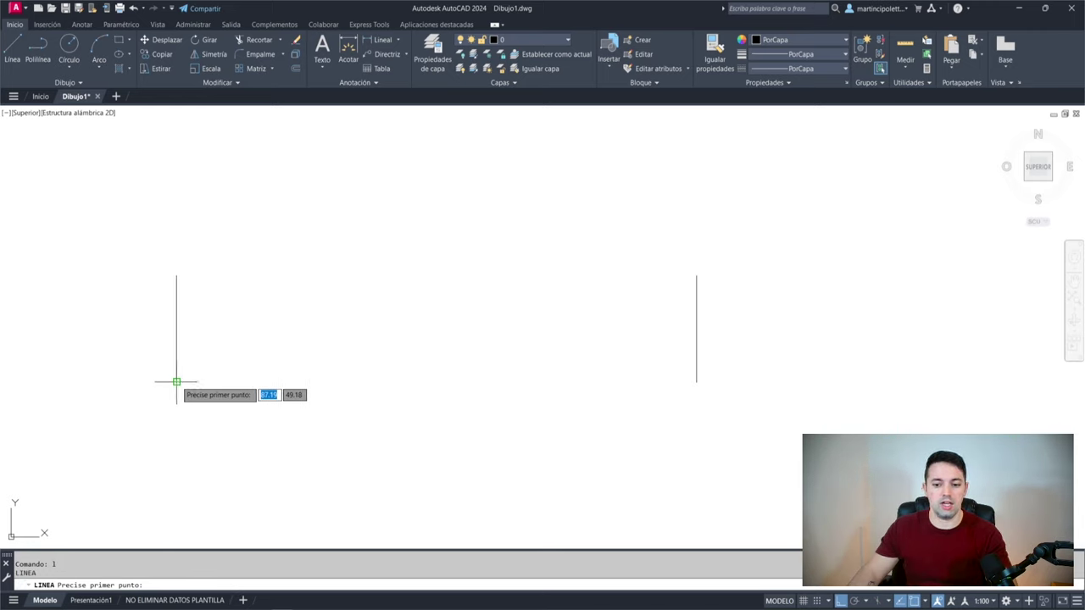
Step: Draw a sill line between the bottom ends and offset it twice 0.025 upward
click(177, 382)
click(695, 381)
key(Return)
text(df)
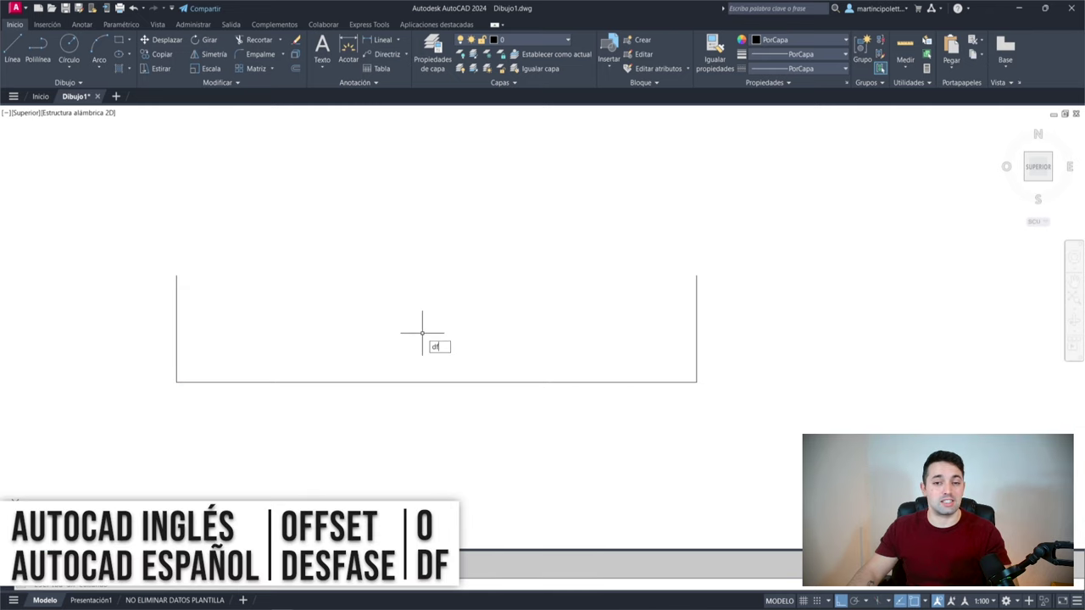
key(Return)
text(0.025)
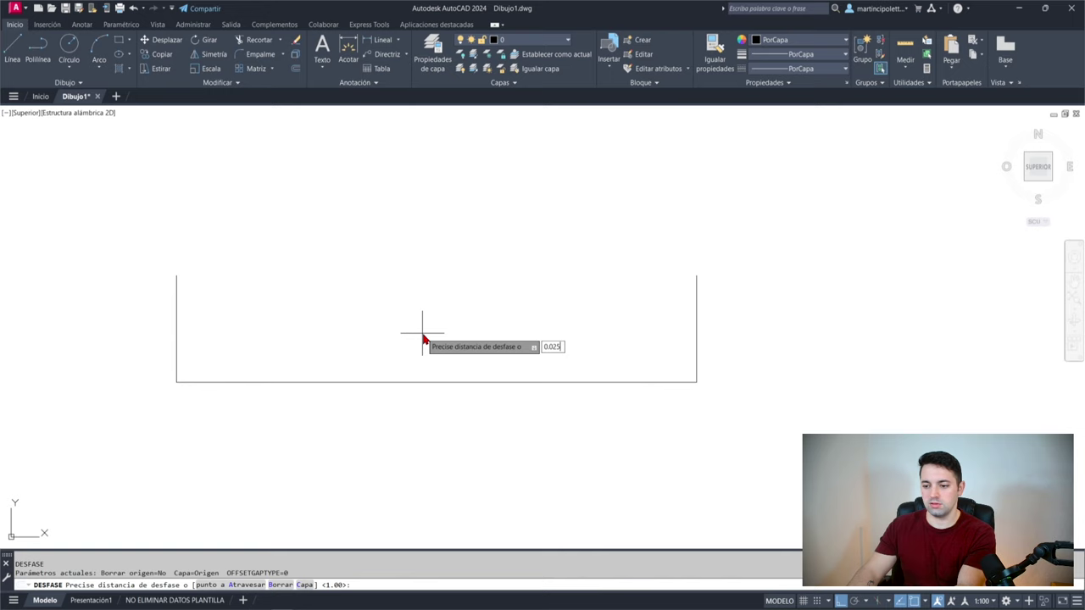
key(Return)
click(431, 381)
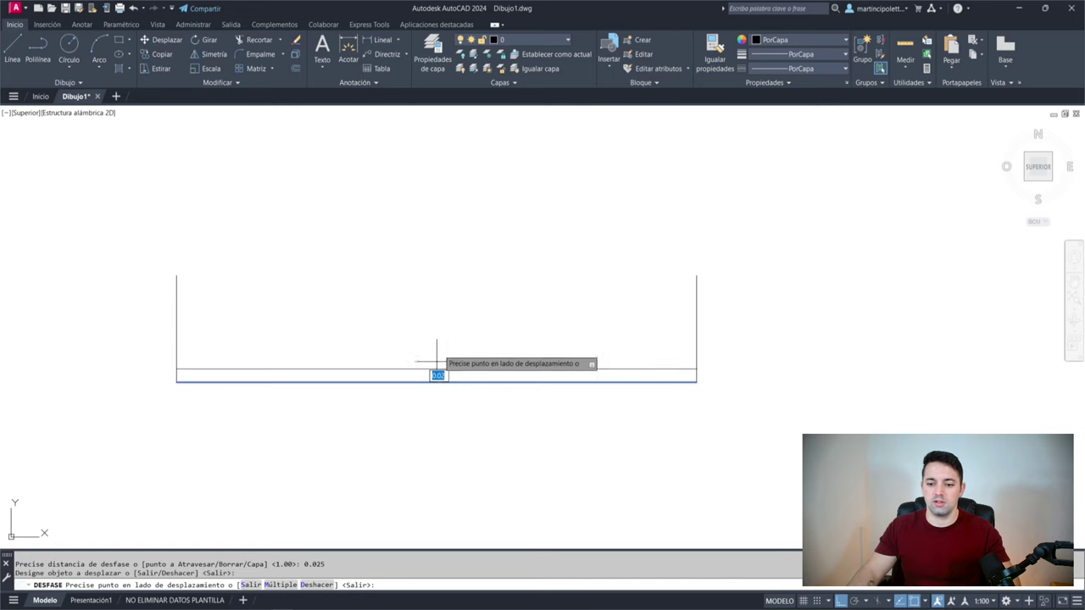
click(431, 363)
click(428, 370)
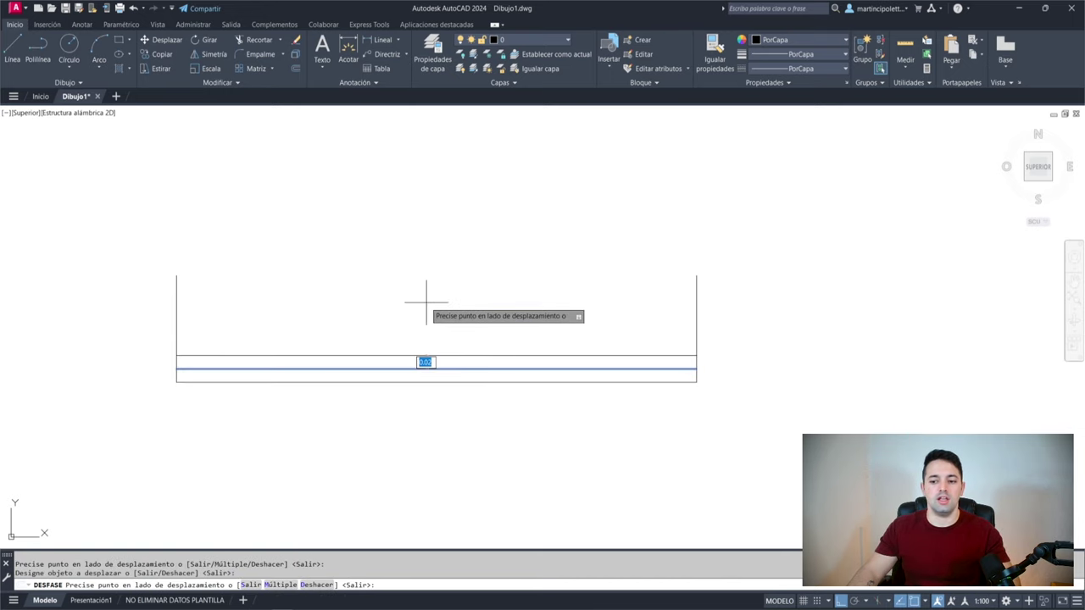
click(428, 305)
key(Return)
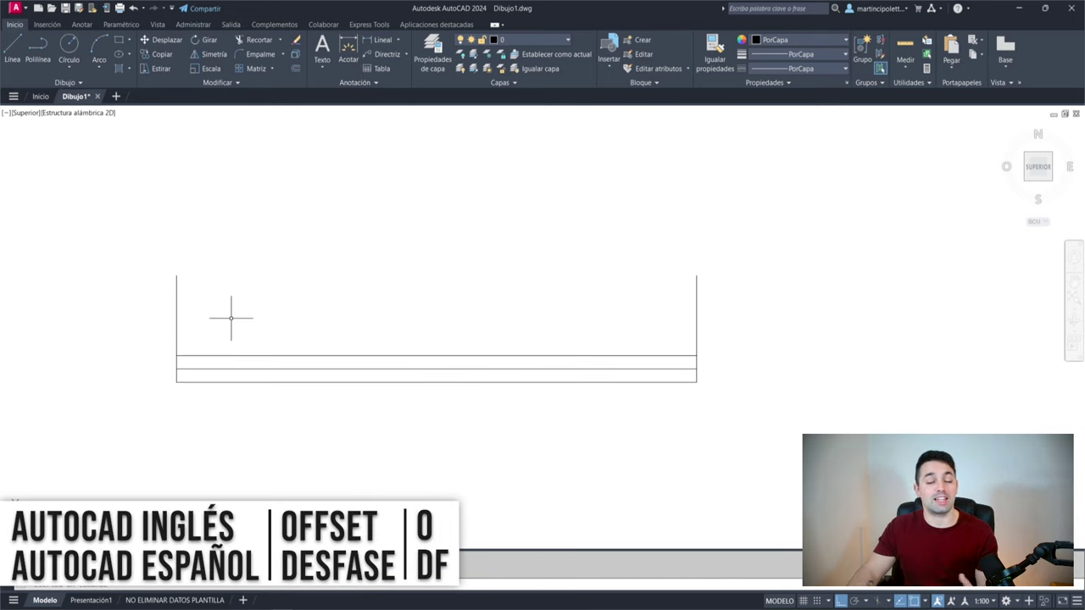
Step: Offset both vertical side lines 0.05 inward
key(Return)
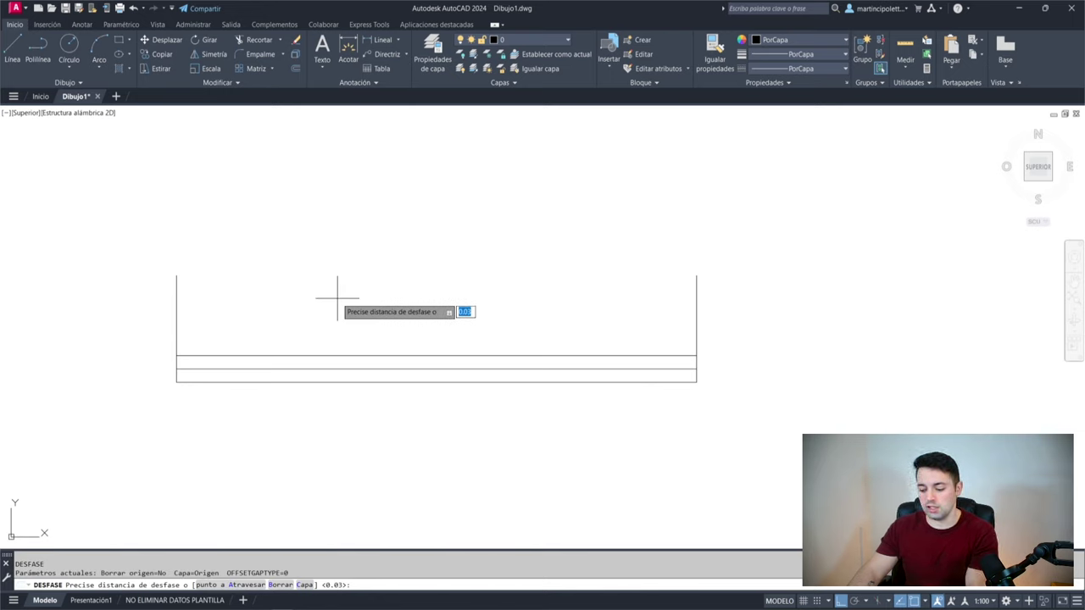
key(Return)
click(177, 310)
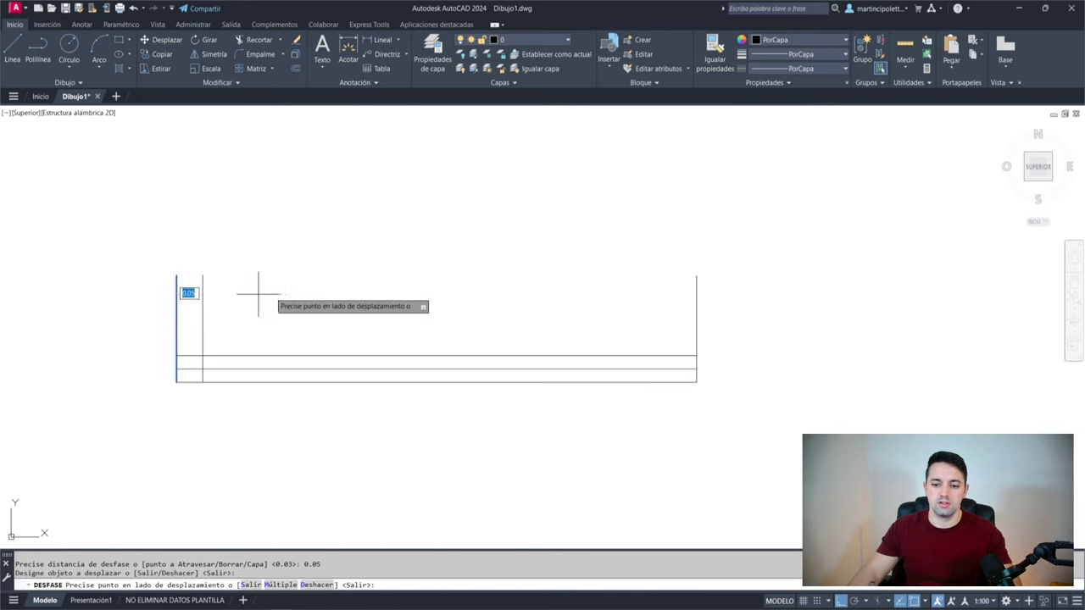
click(255, 297)
click(697, 329)
click(533, 296)
key(Return)
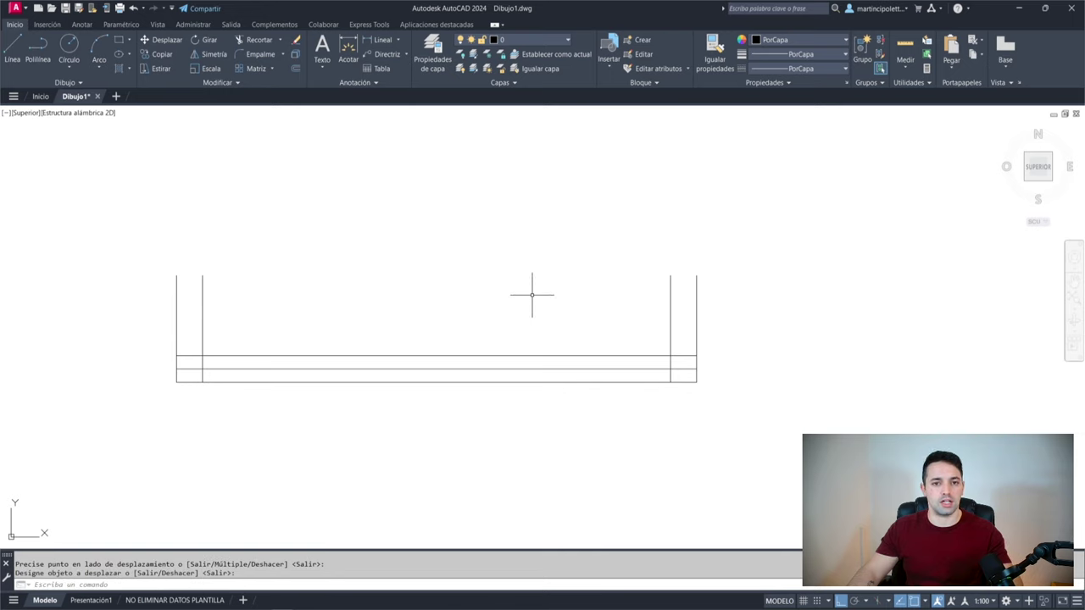
text(RR)
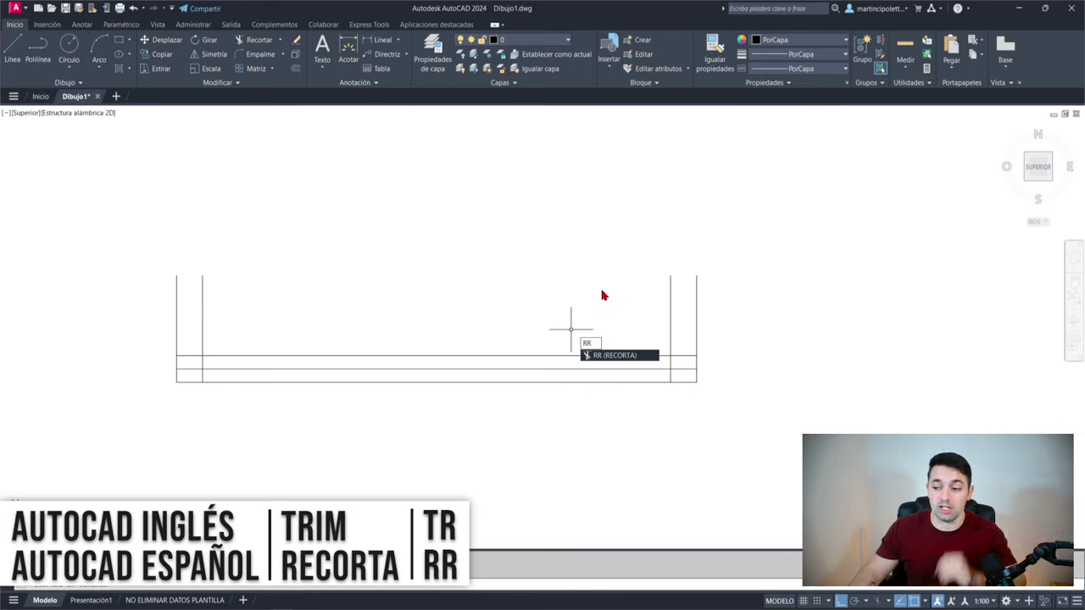
Step: Trim the inner side lines with a fence so they stop at the sill band
key(Return)
click(682, 316)
click(195, 307)
key(Return)
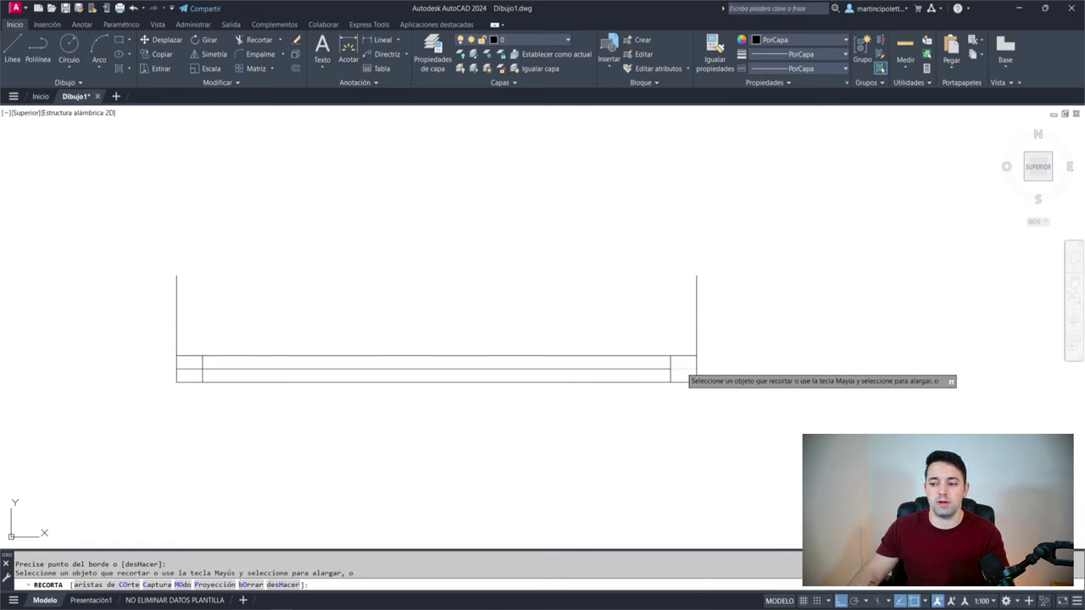
click(194, 366)
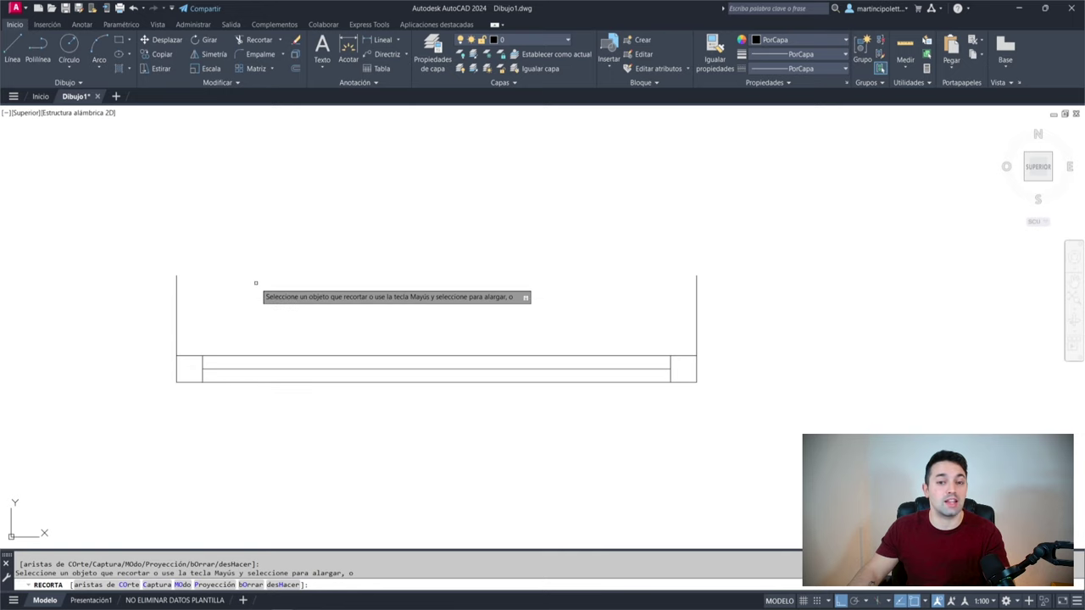
key(Escape)
Step: Draw a top line joining the two side lines' top endpoints
text(l)
key(Return)
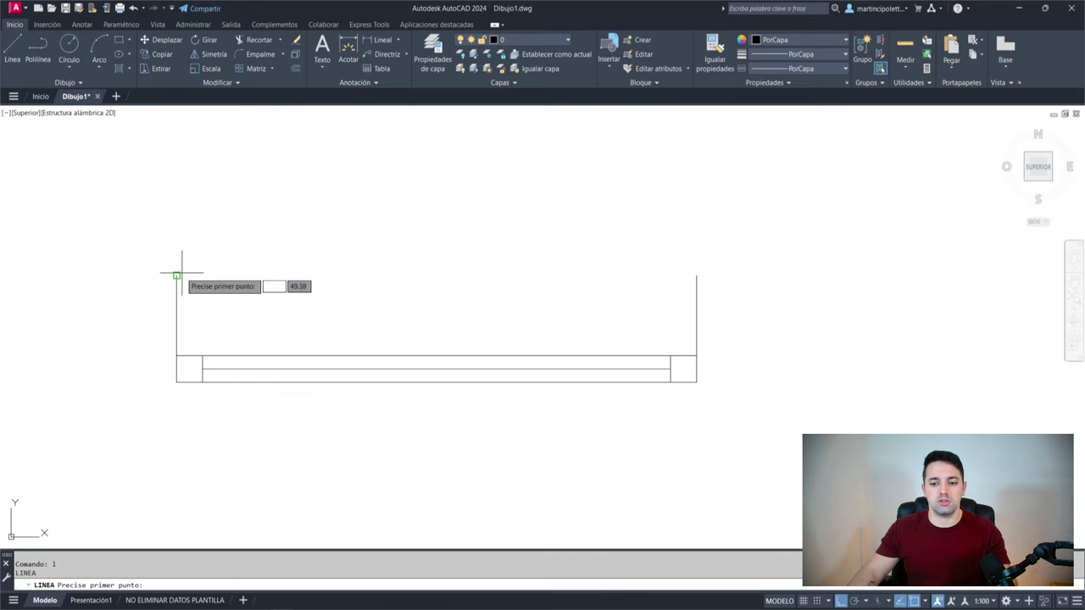
click(177, 274)
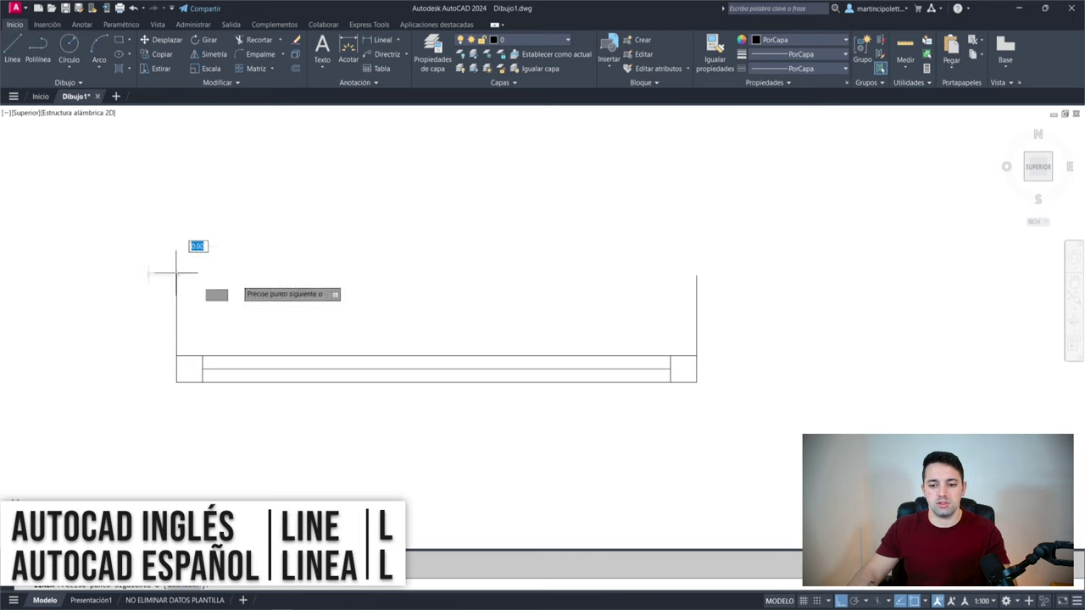
key(Escape)
click(691, 275)
click(815, 211)
click(121, 507)
key(Escape)
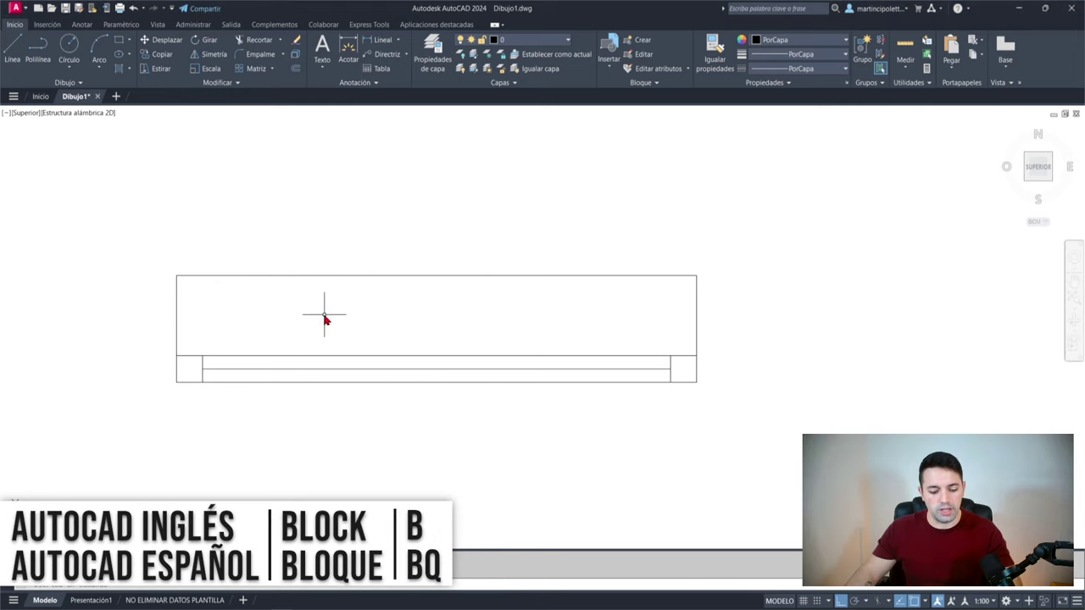
Step: Define block CARP_VENTANA in metres from the eight window lines, base point picked on screen
text(BQ)
key(Return)
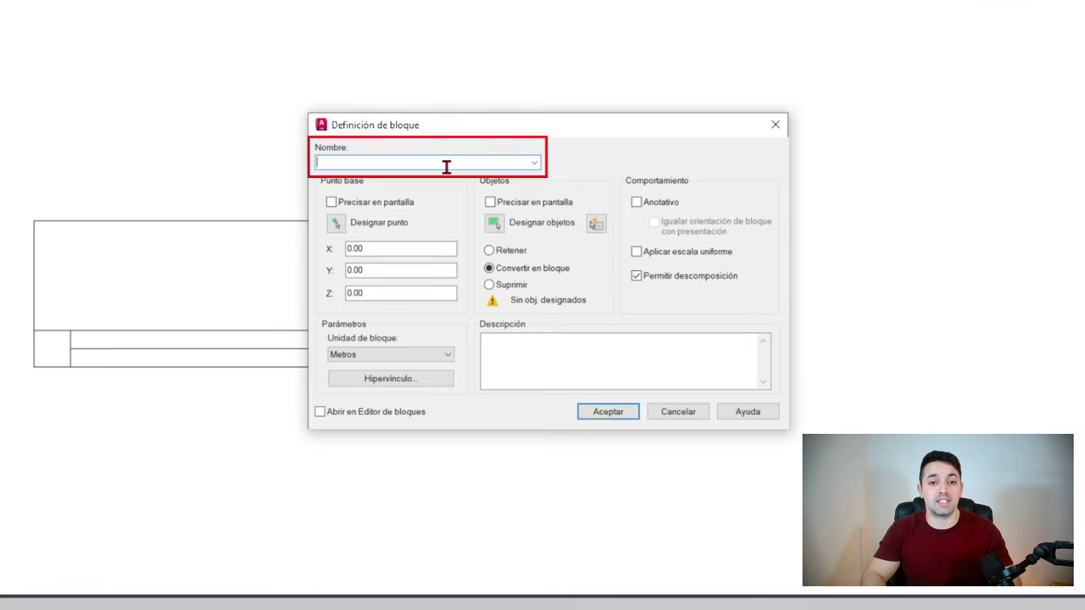
text(CARP_VENTANA)
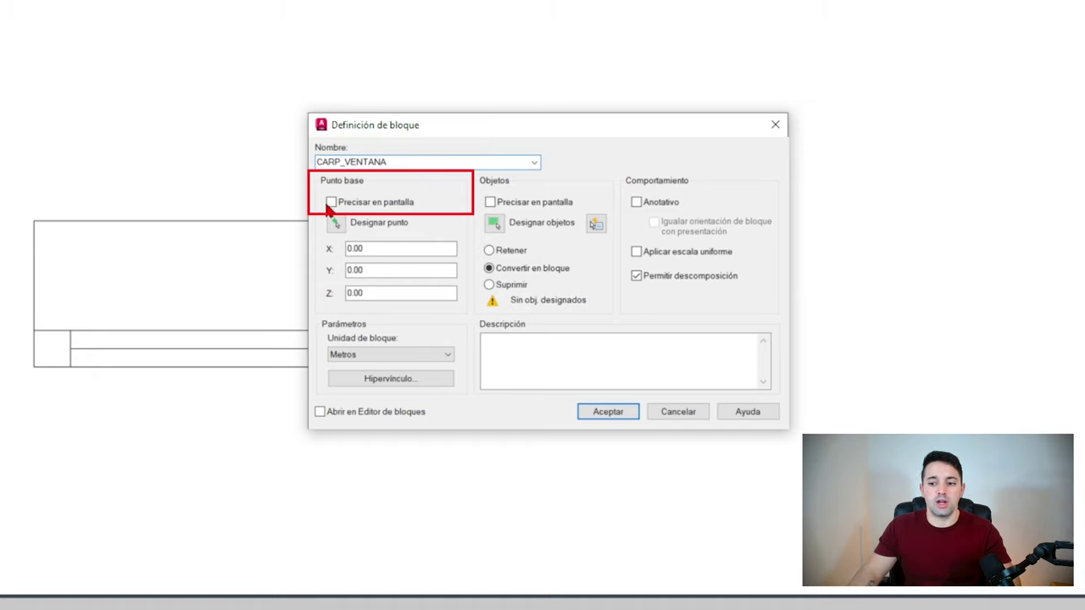
click(331, 203)
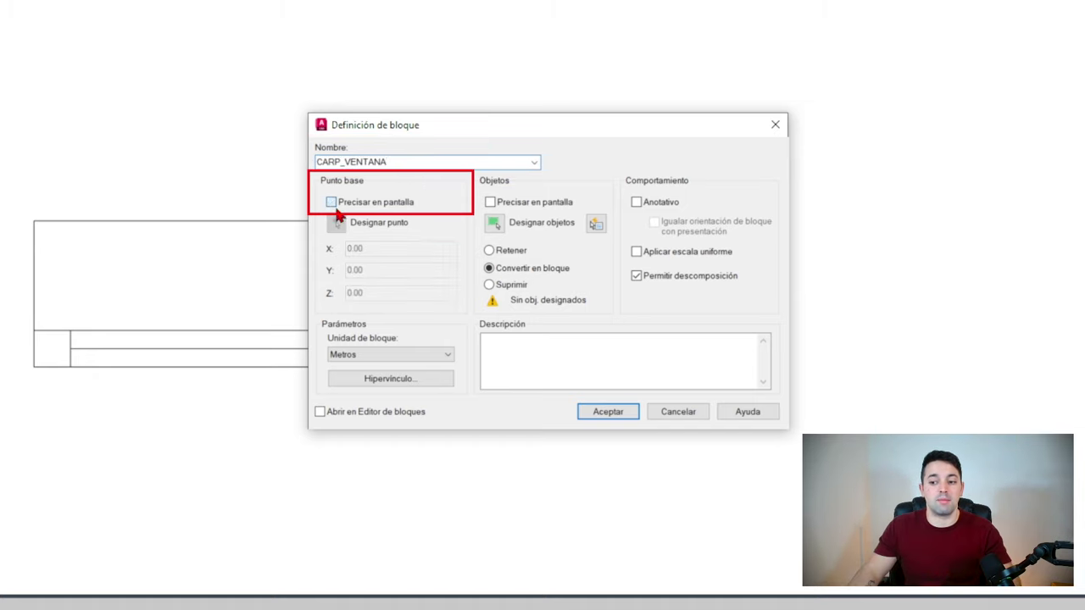
click(366, 356)
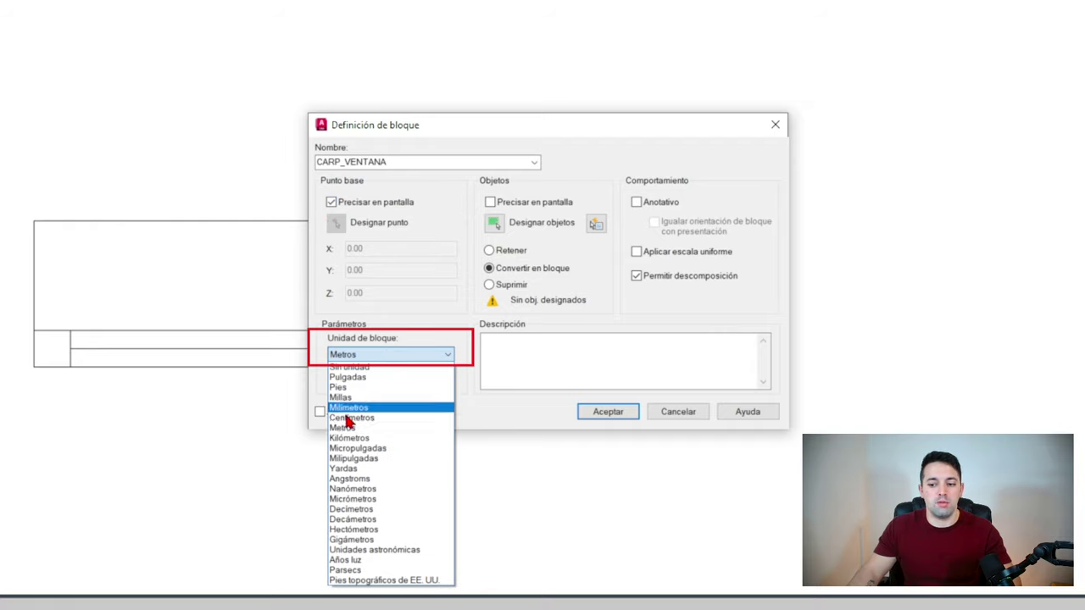
click(343, 431)
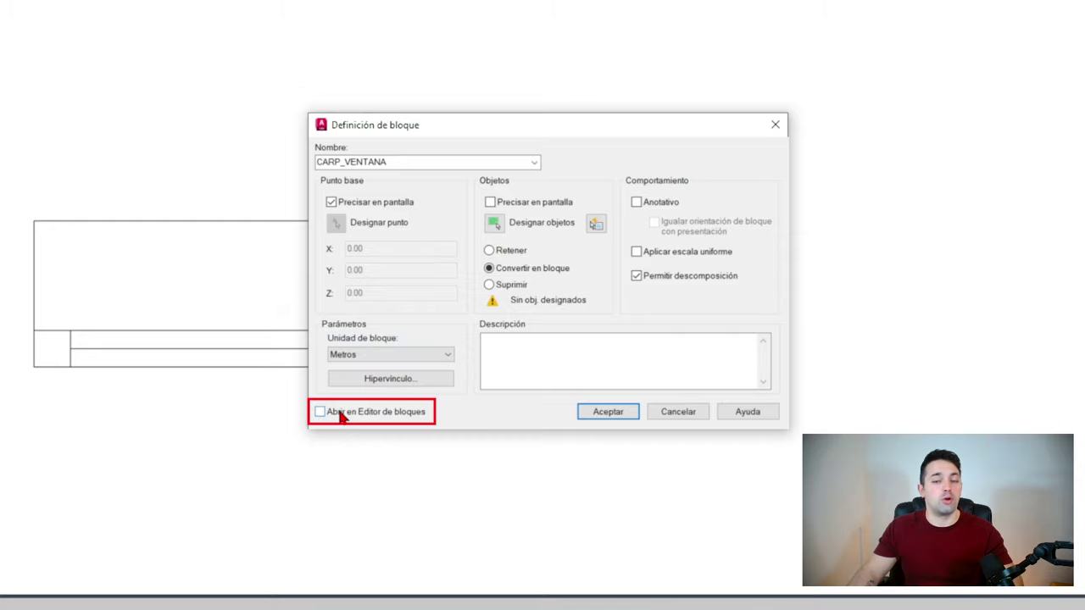
click(496, 224)
click(927, 119)
click(2, 477)
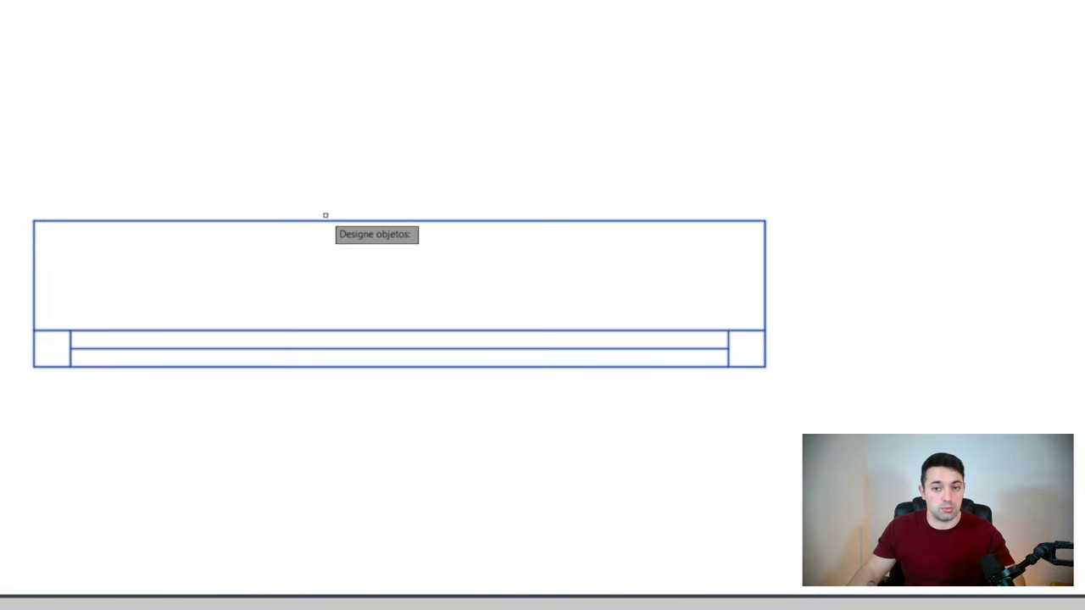
key(Return)
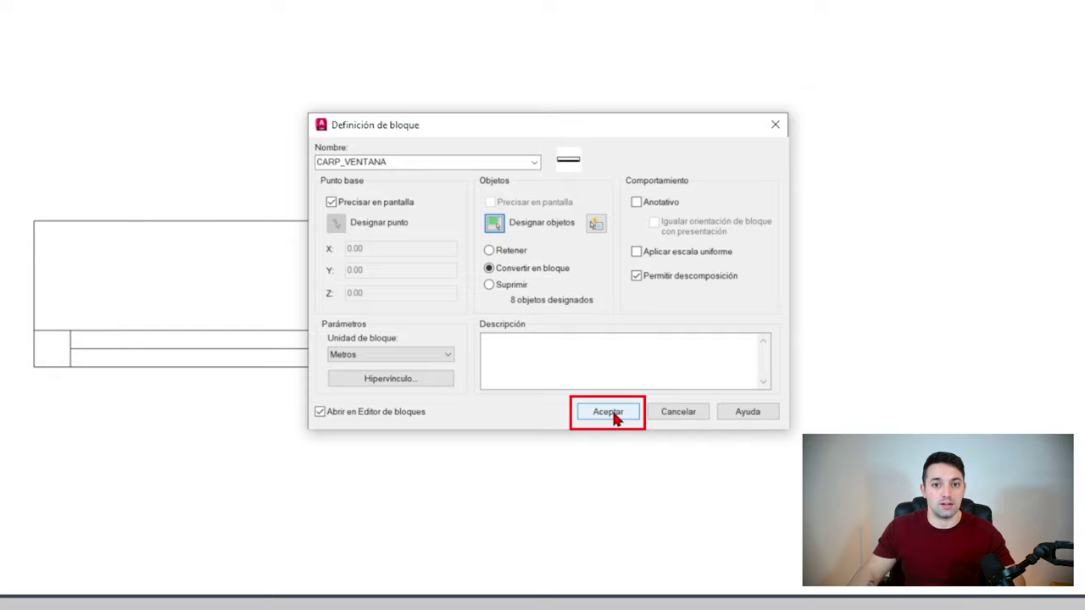
click(614, 413)
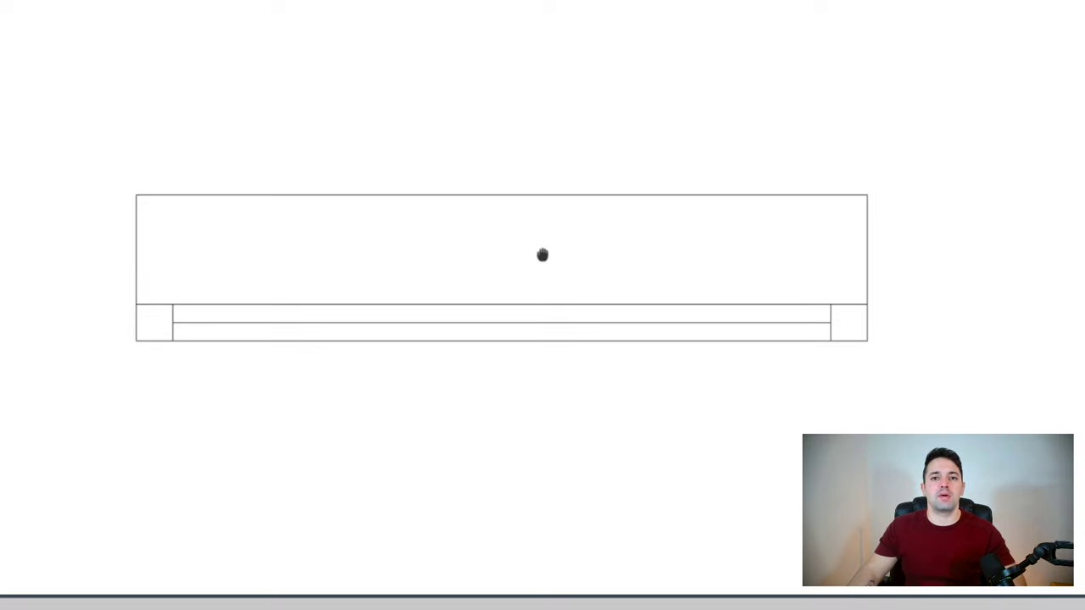
Step: Set the base point at the lower-left corner, place a Visibilidad parameter and list its states
click(137, 340)
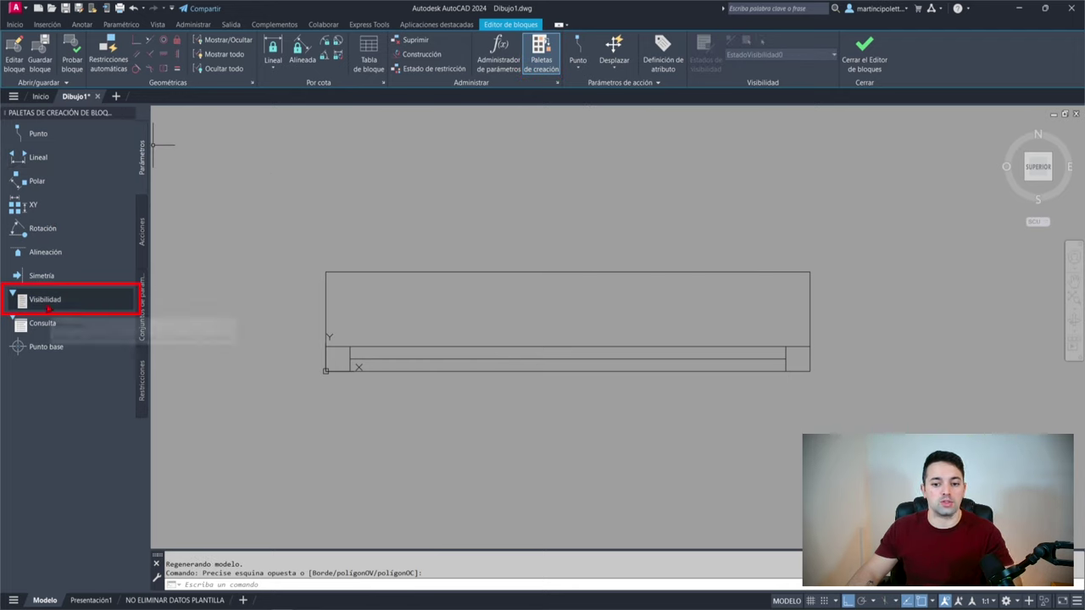
click(53, 304)
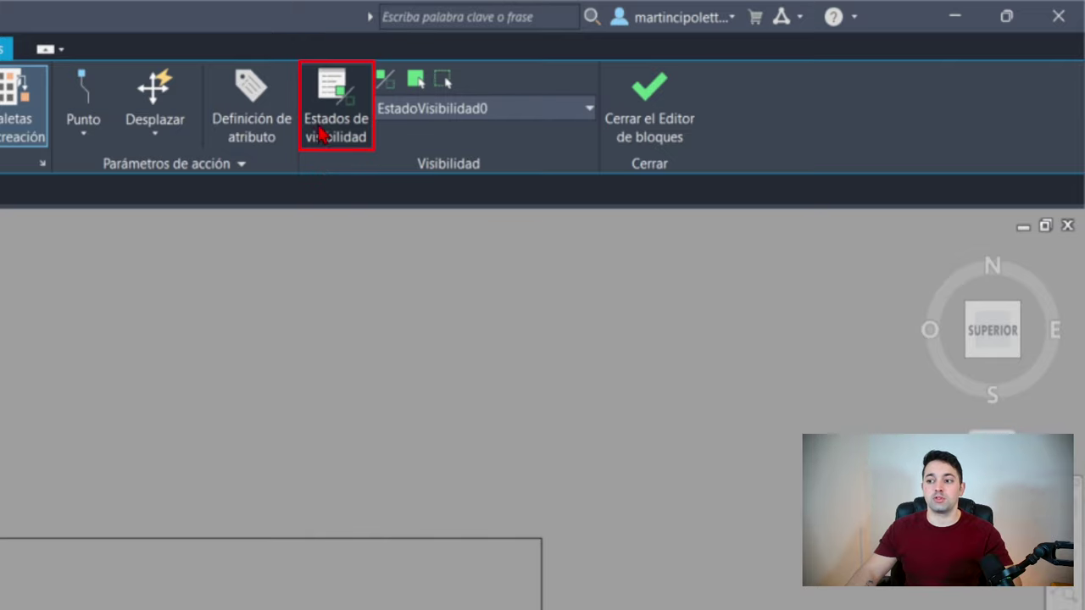
click(336, 129)
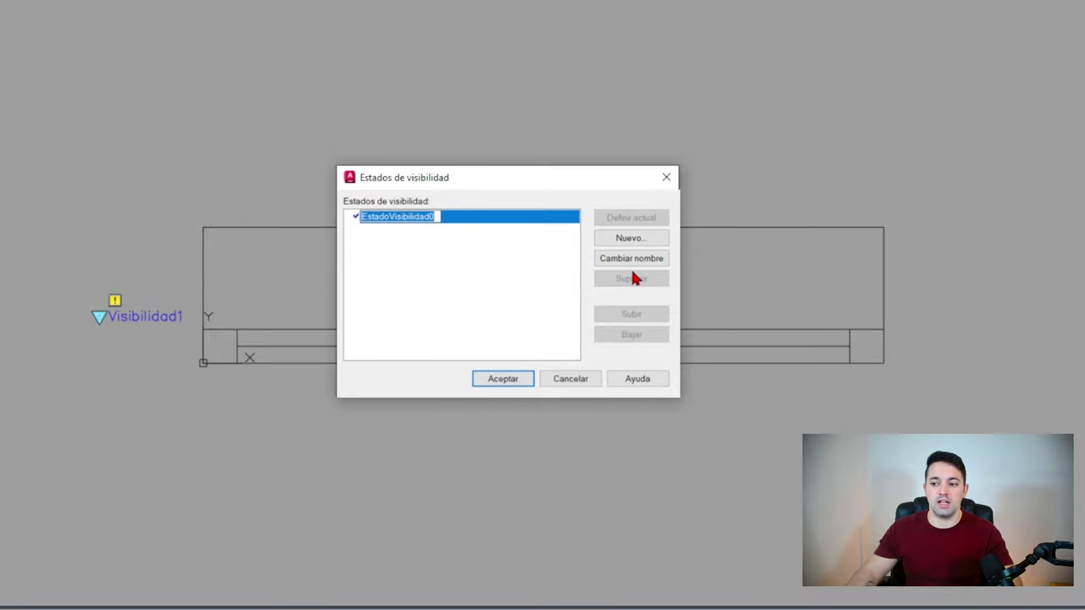
Step: Rename the default state to 1 Hoja Fija and add 1 Hoja Batiente with all objects hidden
text(1)
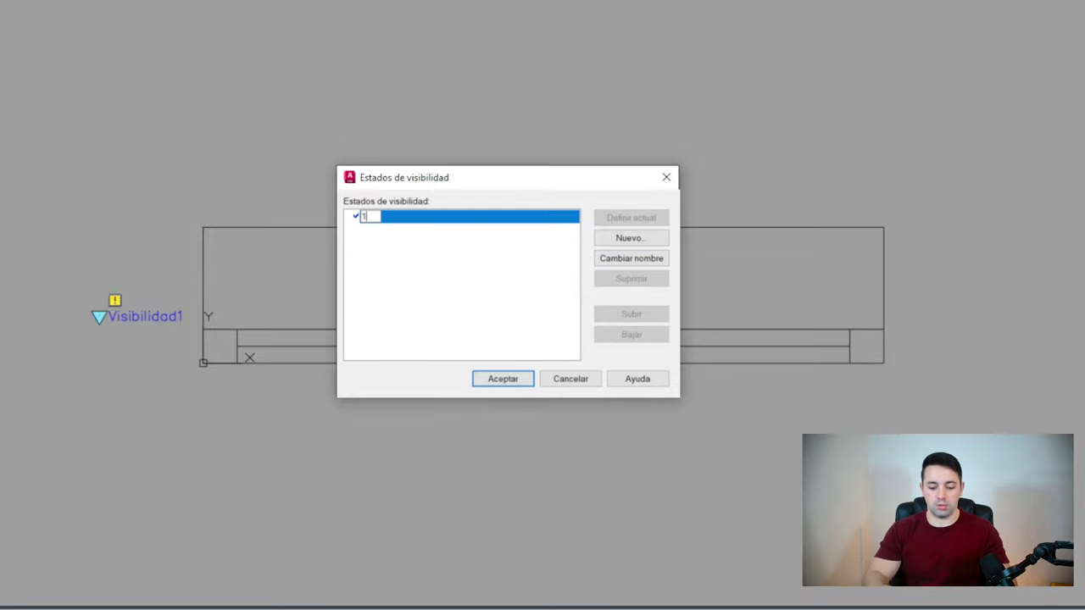
text( Hoja Fija)
key(Return)
click(631, 238)
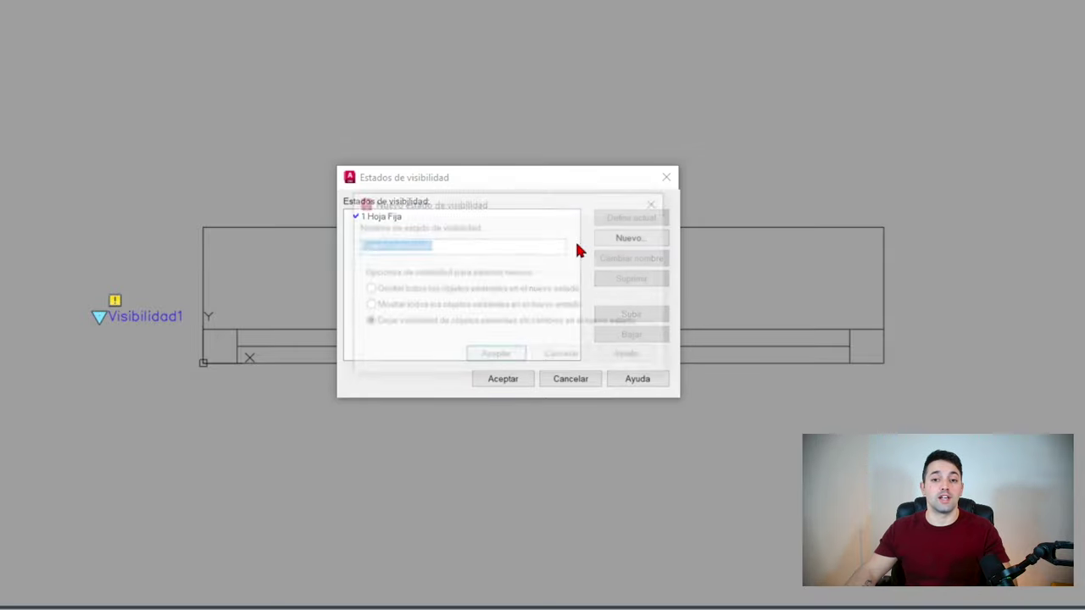
text(1 Hoja )
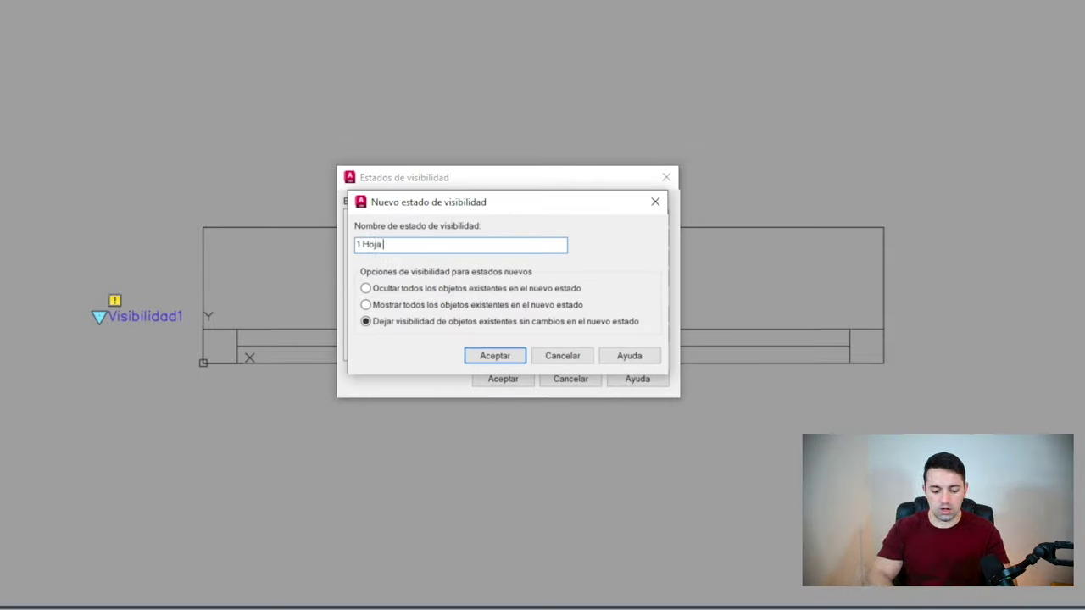
text(Batiente)
click(434, 289)
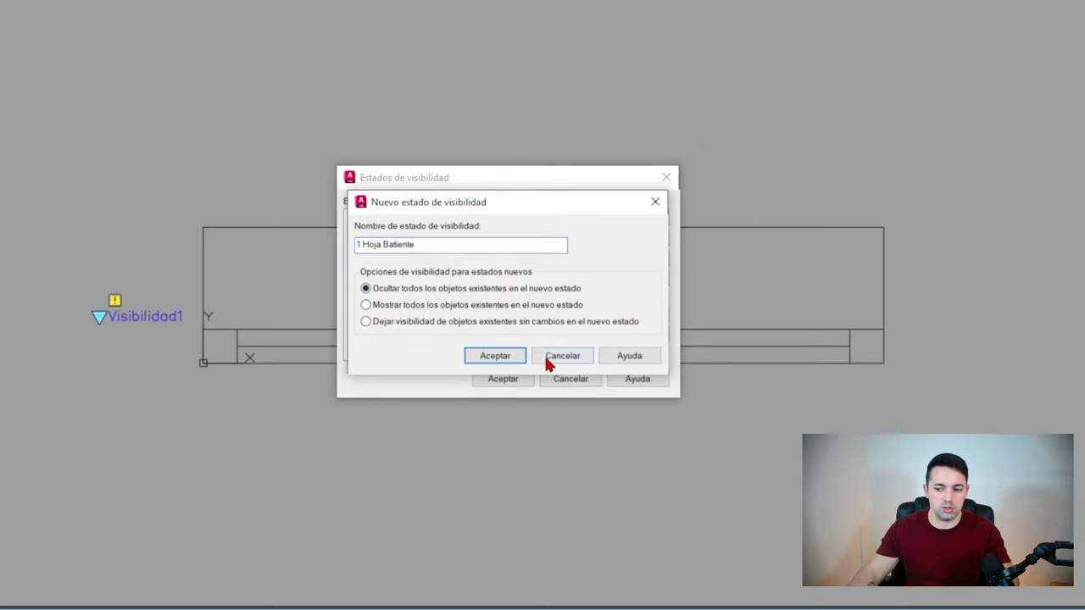
click(500, 356)
Step: Add states 2 Hojas Correderas and 3 Hojas Correderas, then make 1 Hoja Fija current
click(625, 236)
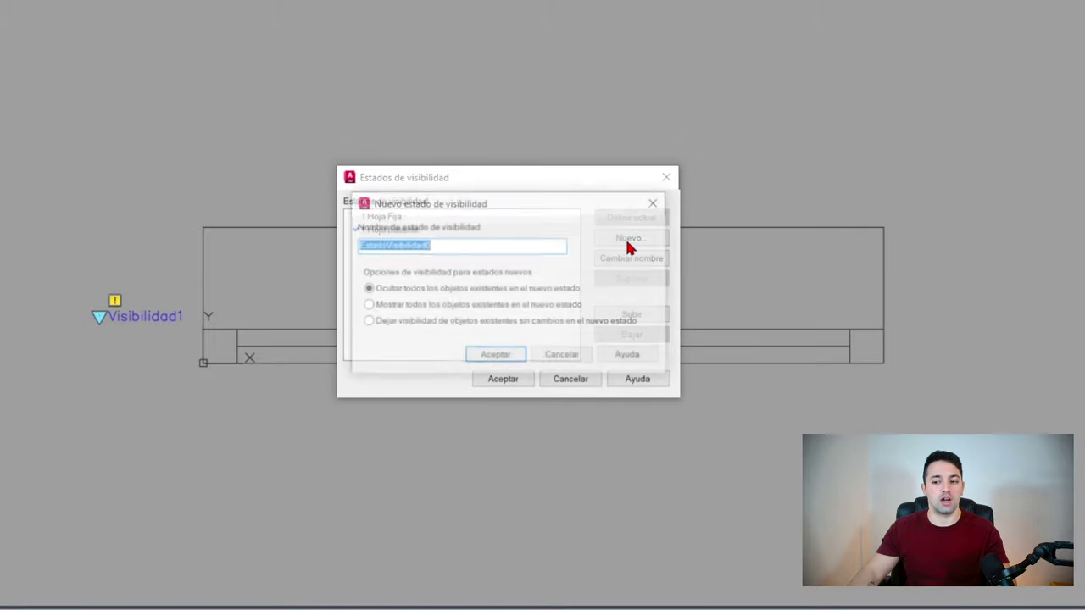
text(2 Hojas C)
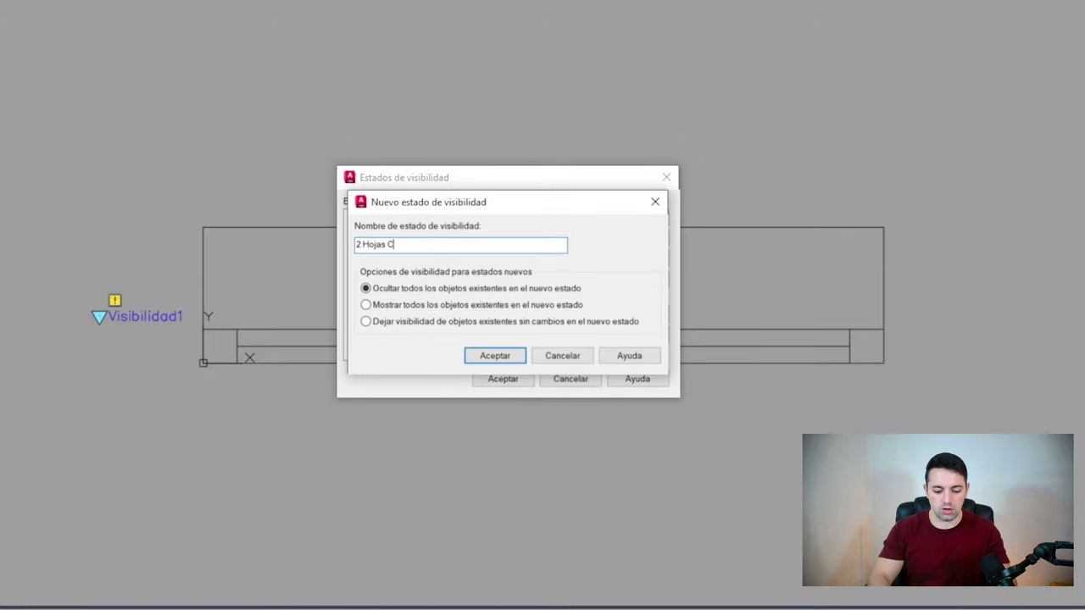
text(deras)
key(Return)
click(615, 246)
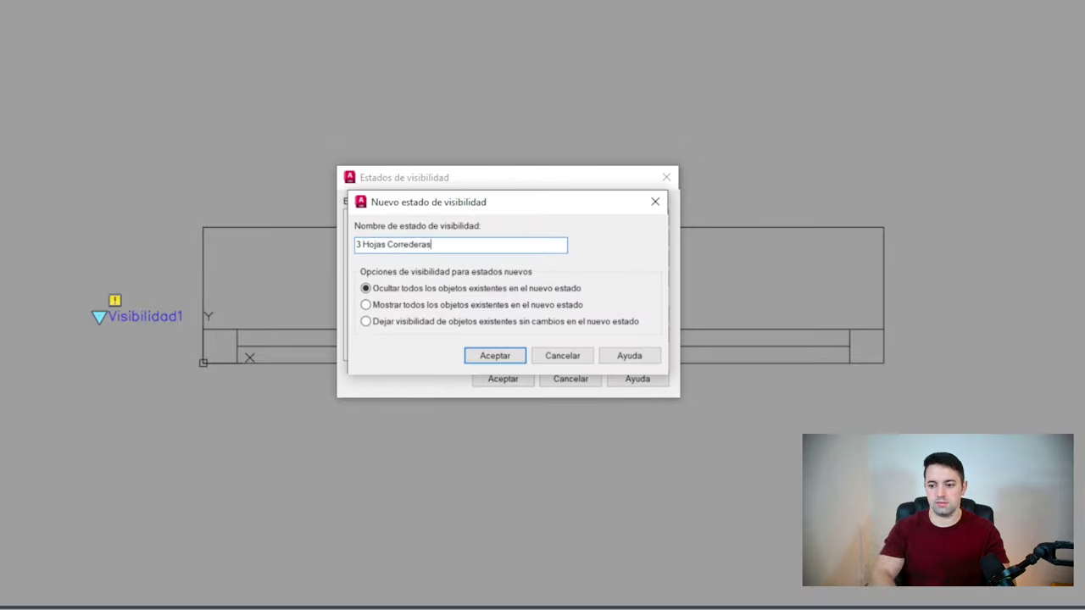
key(Return)
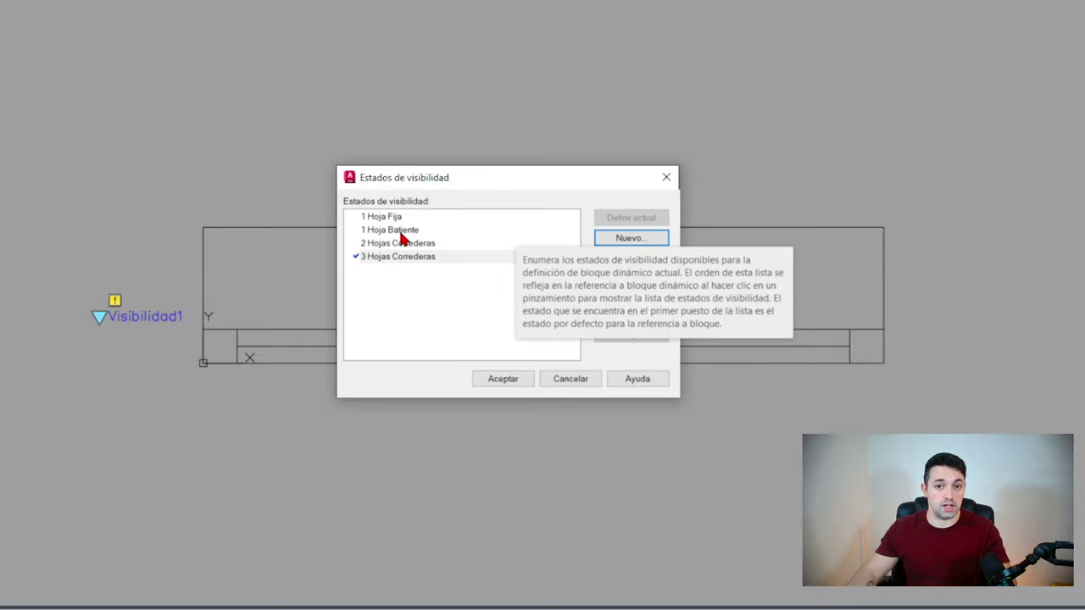
click(432, 219)
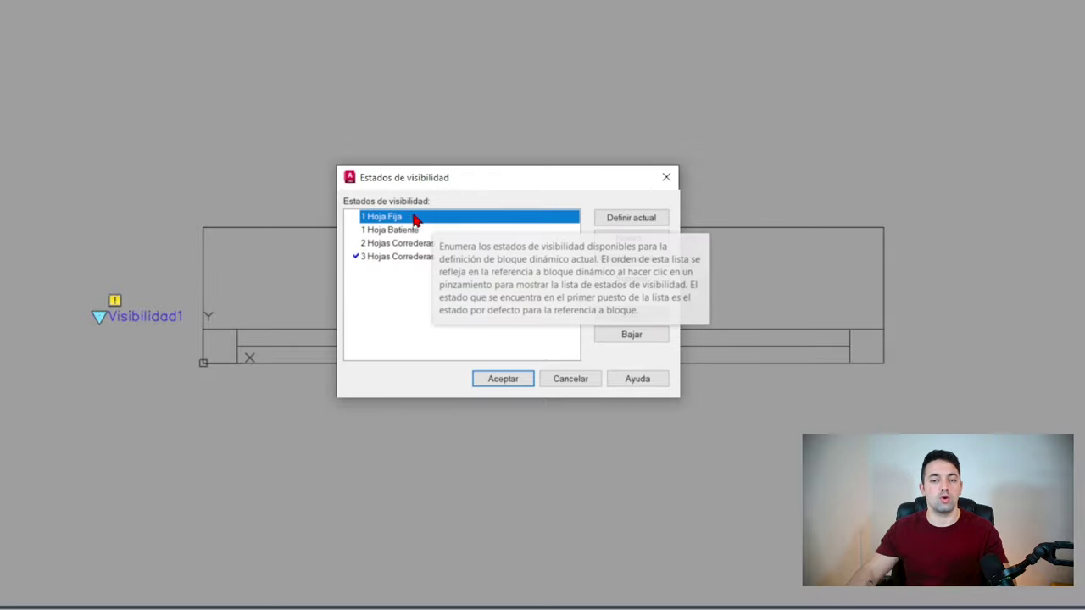
double_click(424, 219)
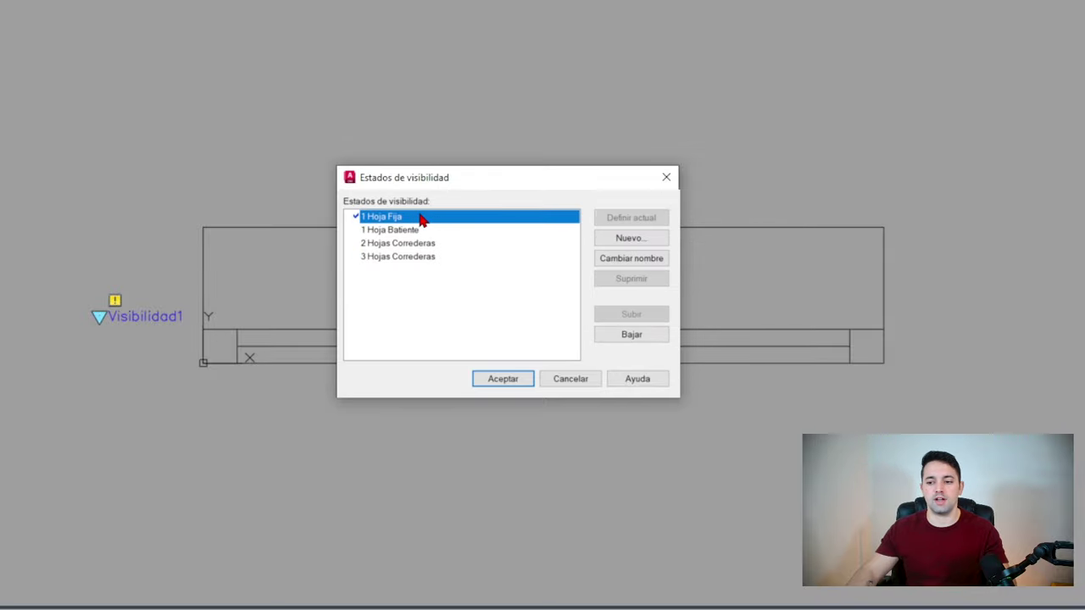
click(503, 379)
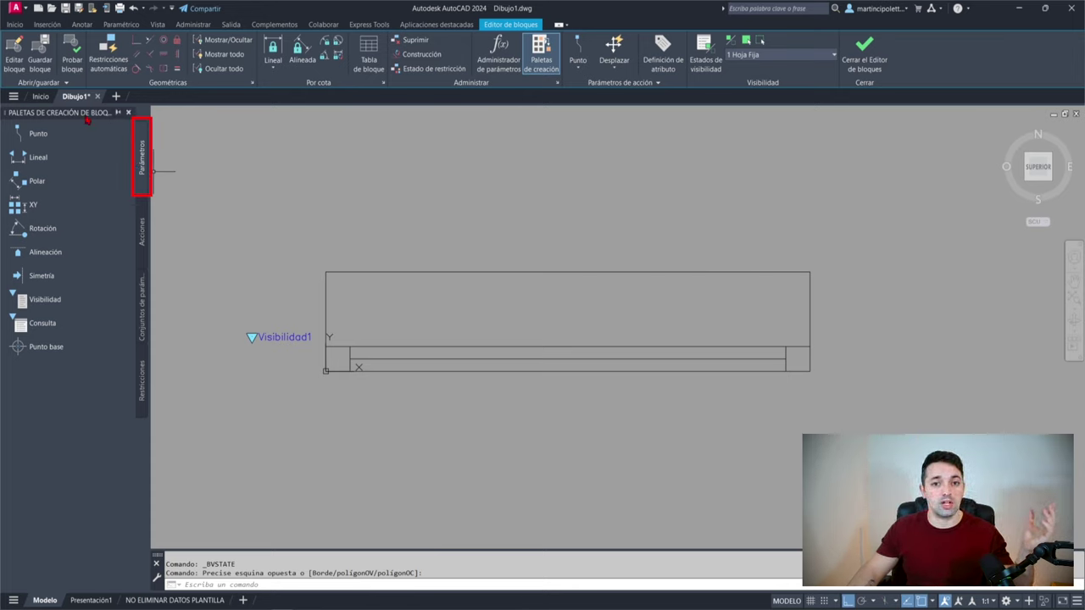
Step: Add linear parameters Distancia1 along the bottom width and Distancia2 up the left height
click(60, 162)
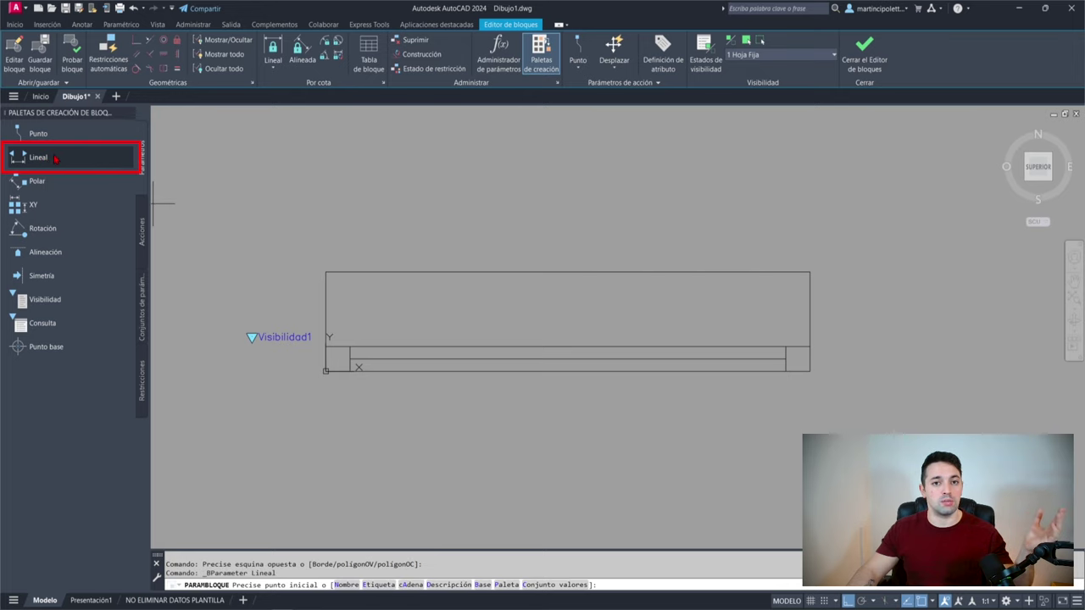
click(326, 370)
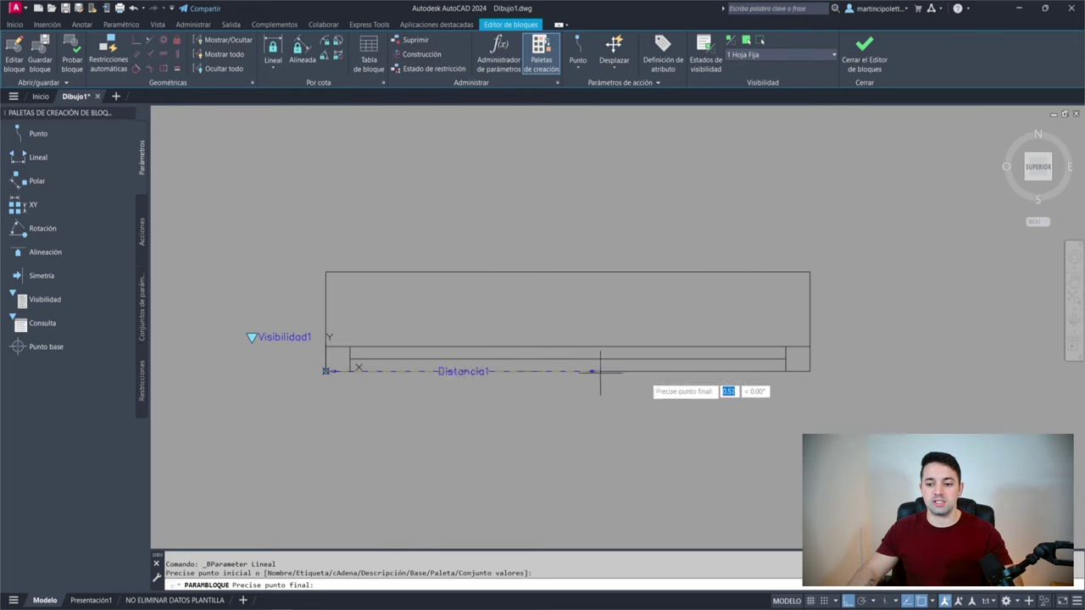
click(809, 370)
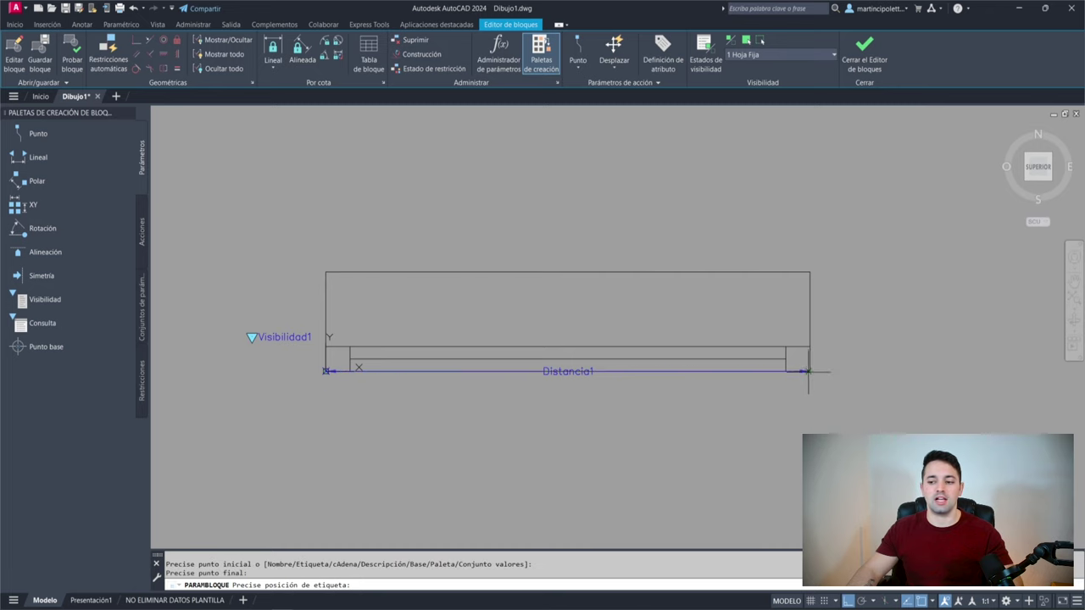
click(754, 411)
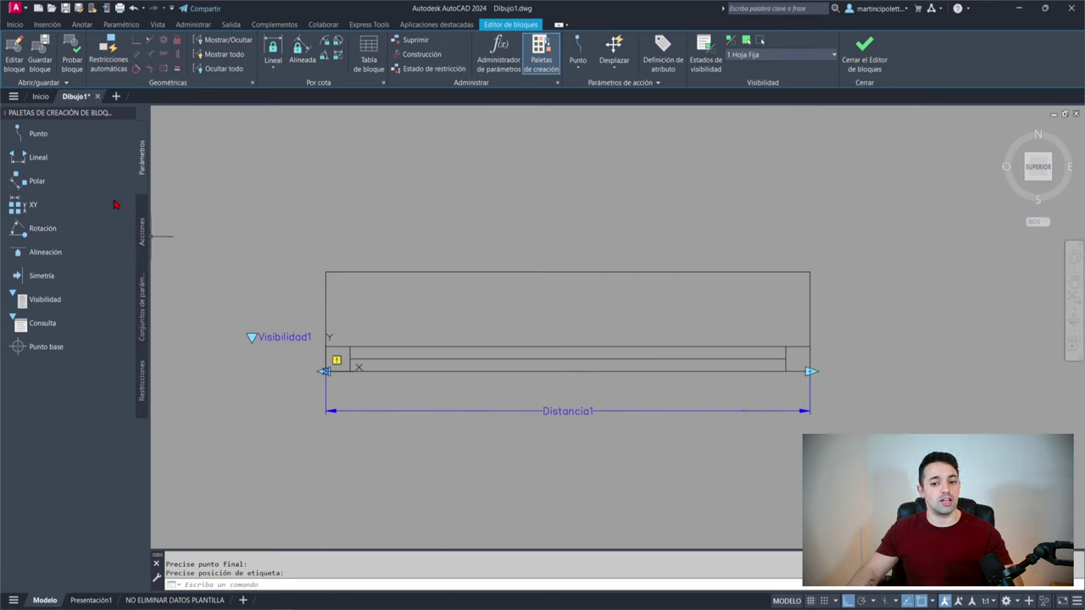
click(63, 164)
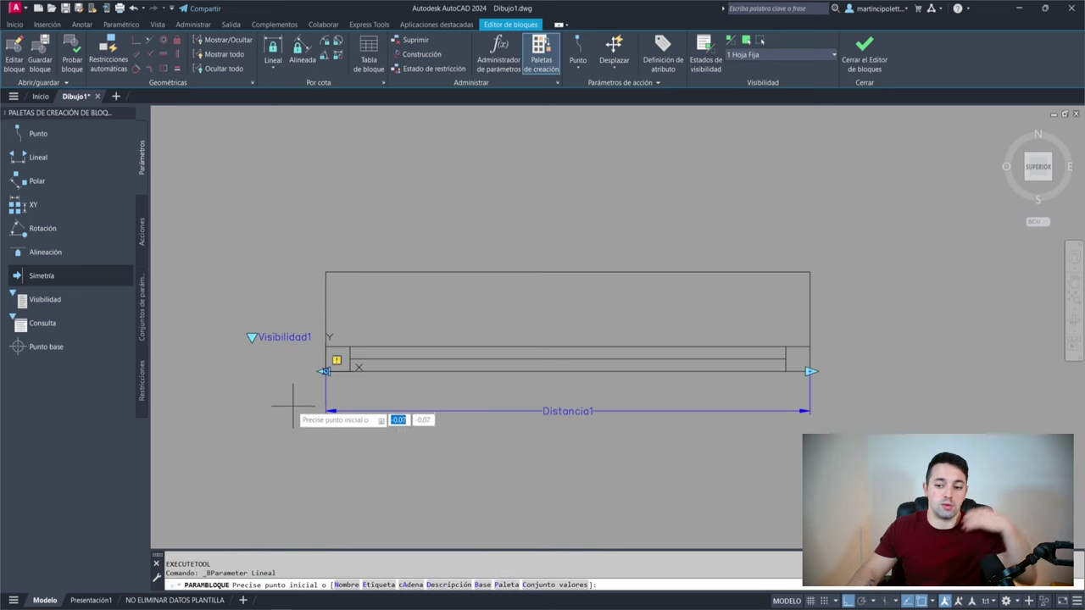
click(325, 371)
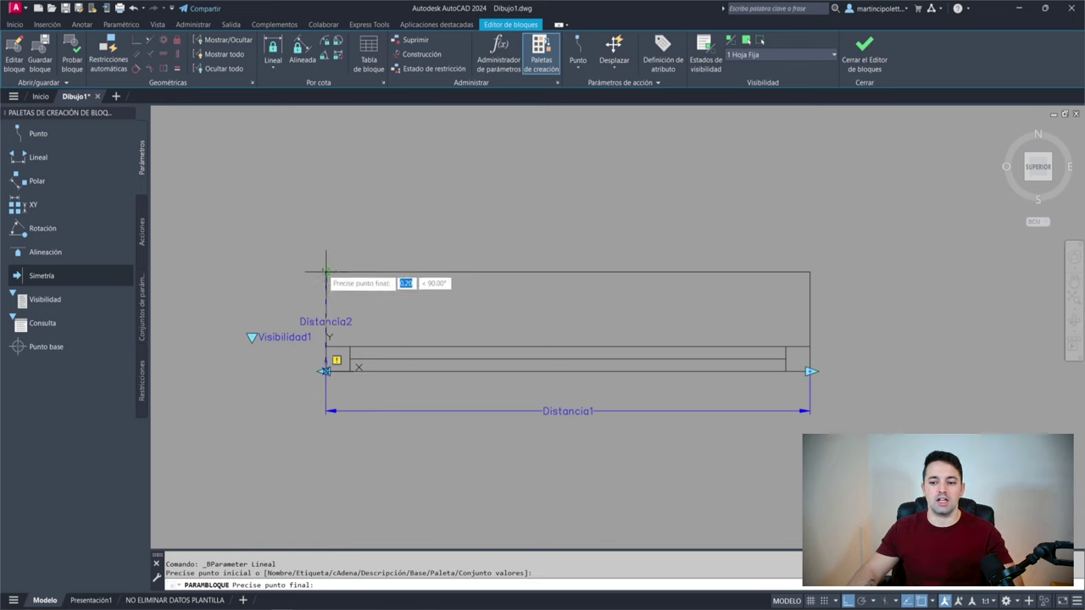
click(325, 272)
click(291, 259)
Step: Move the Visibilidad1 label lower and to the left
click(246, 338)
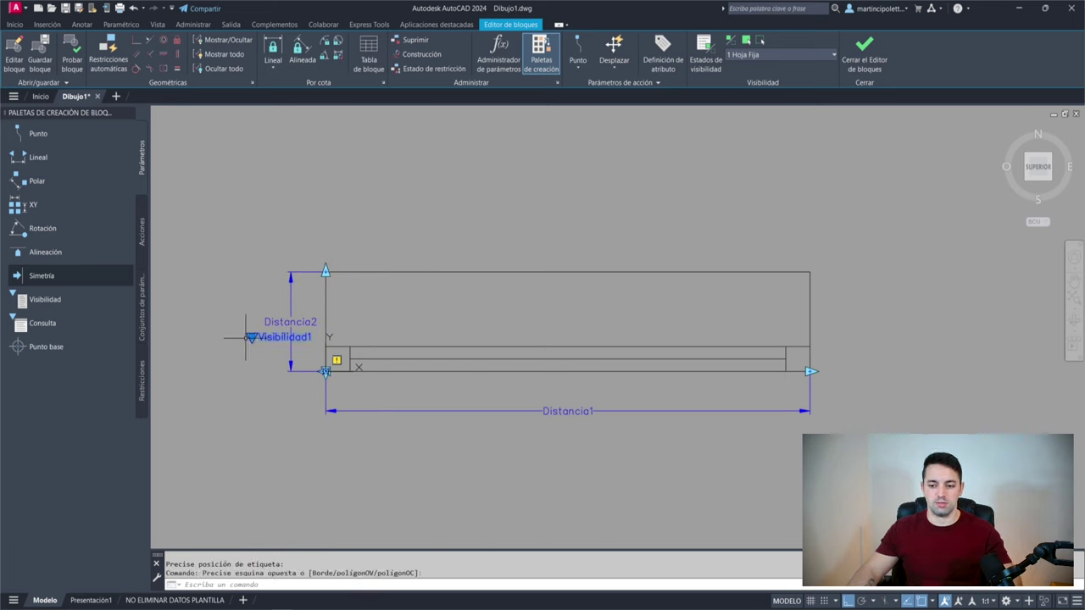
click(258, 373)
text(m)
key(Return)
click(259, 373)
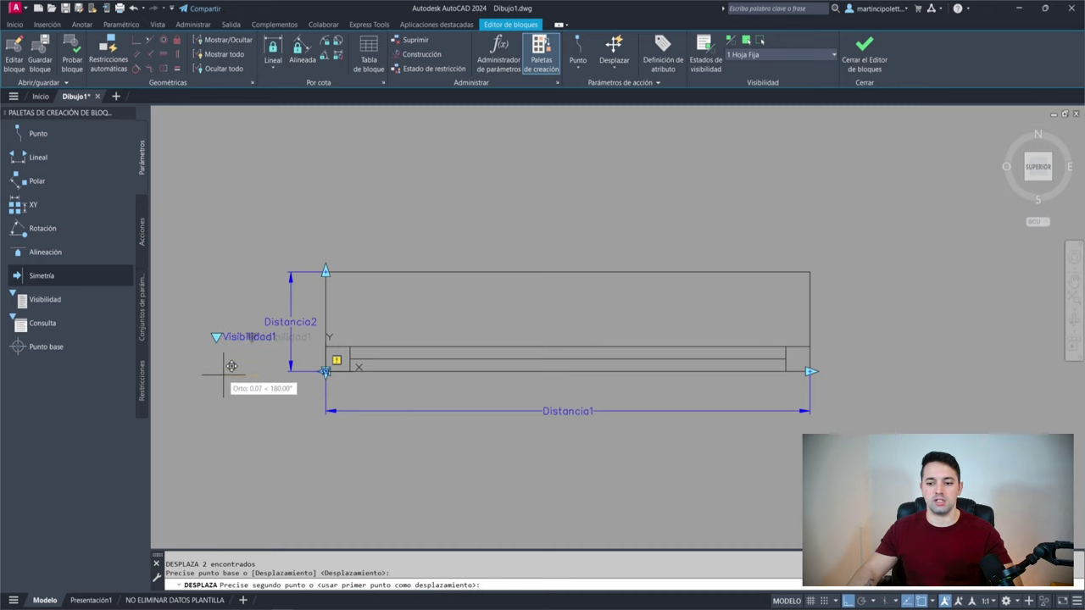
click(220, 397)
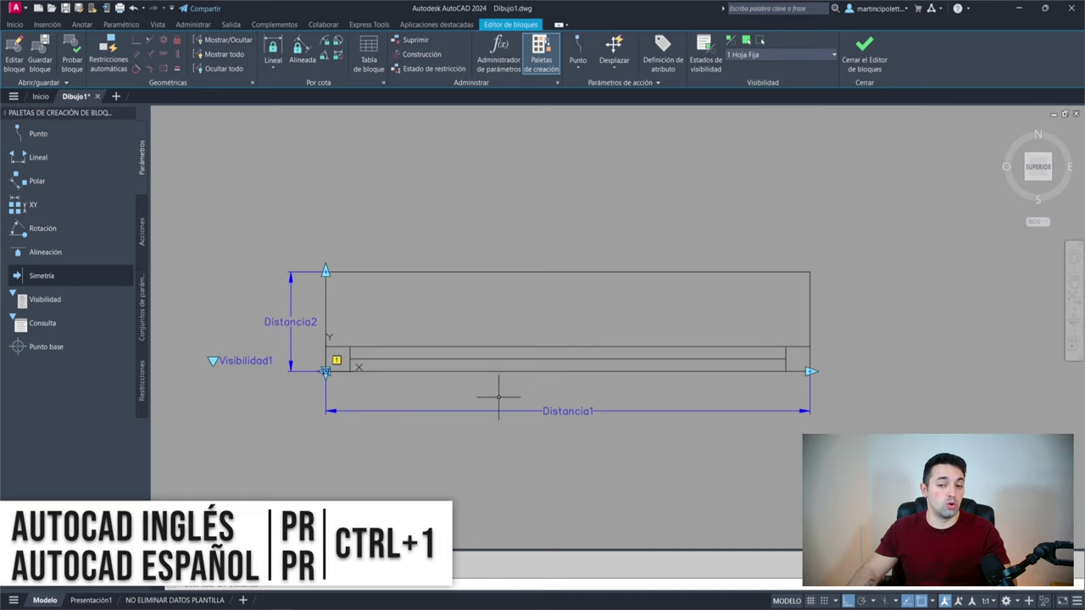
Step: Rename Distancia1 to Ancho and set its number of grips to 1
key(ctrl+1)
click(502, 390)
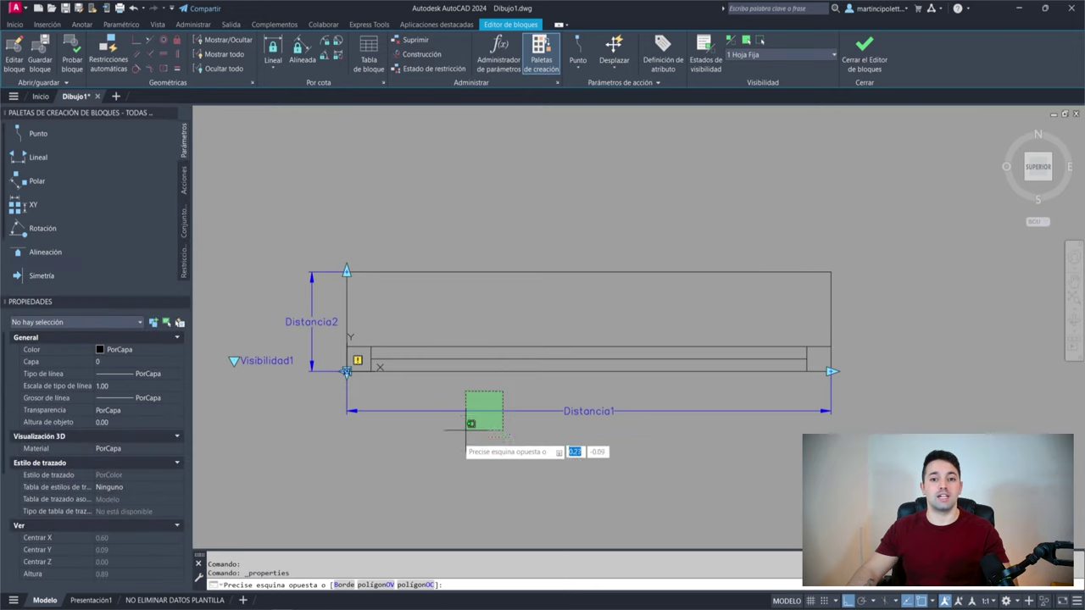
click(467, 436)
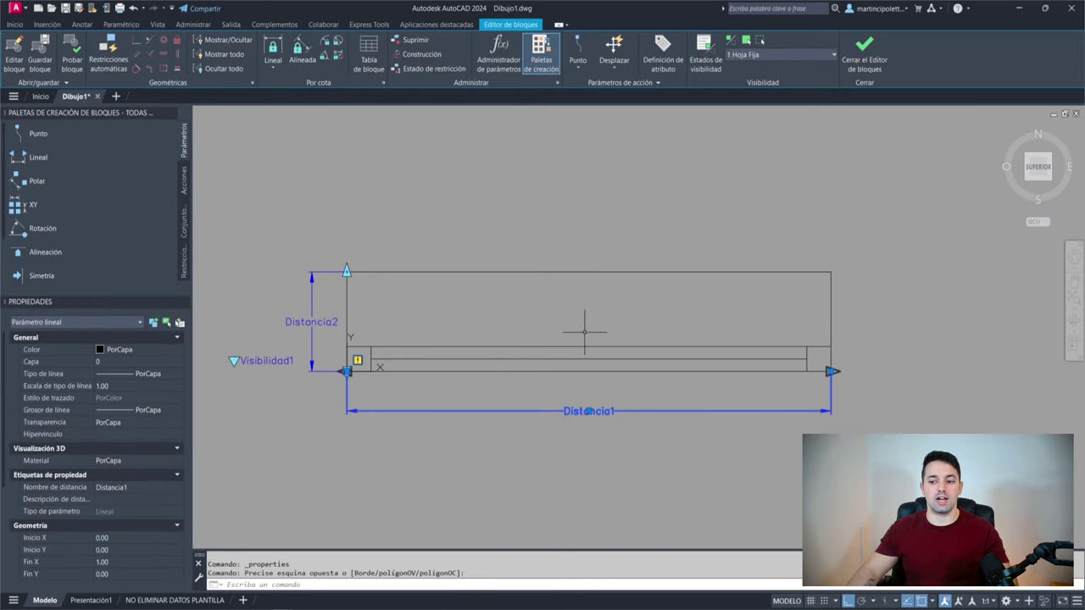
scroll(121, 412, down, 3)
click(134, 379)
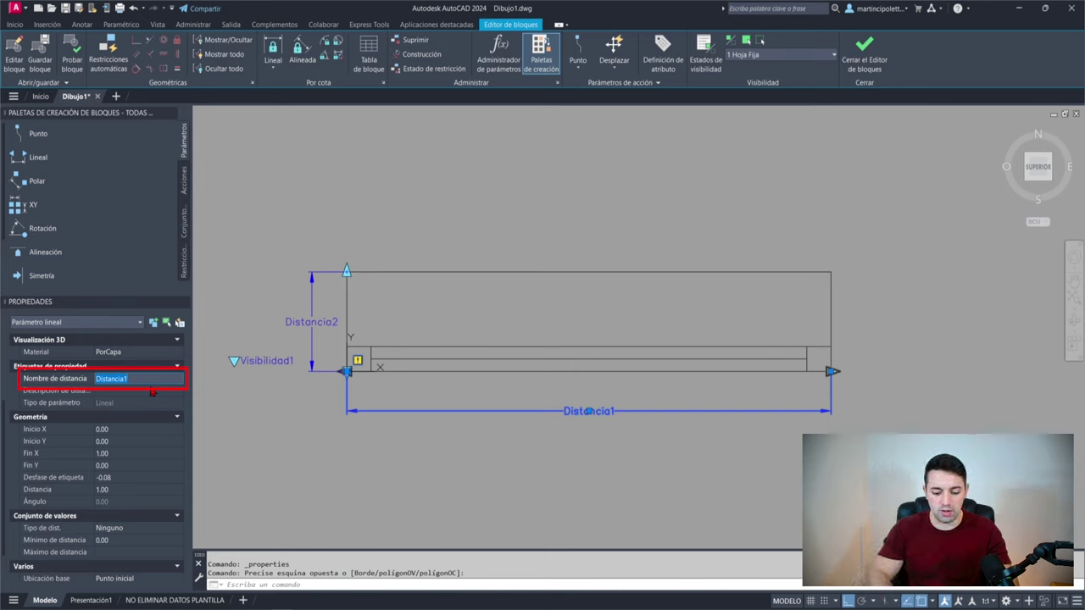
text(LAncho)
key(Return)
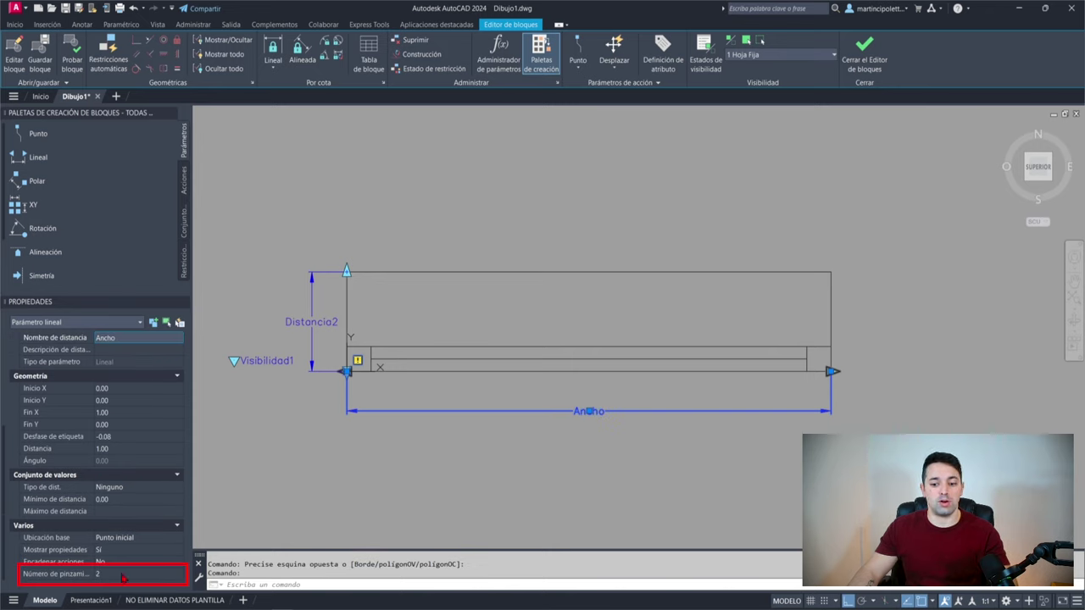
click(130, 577)
click(124, 579)
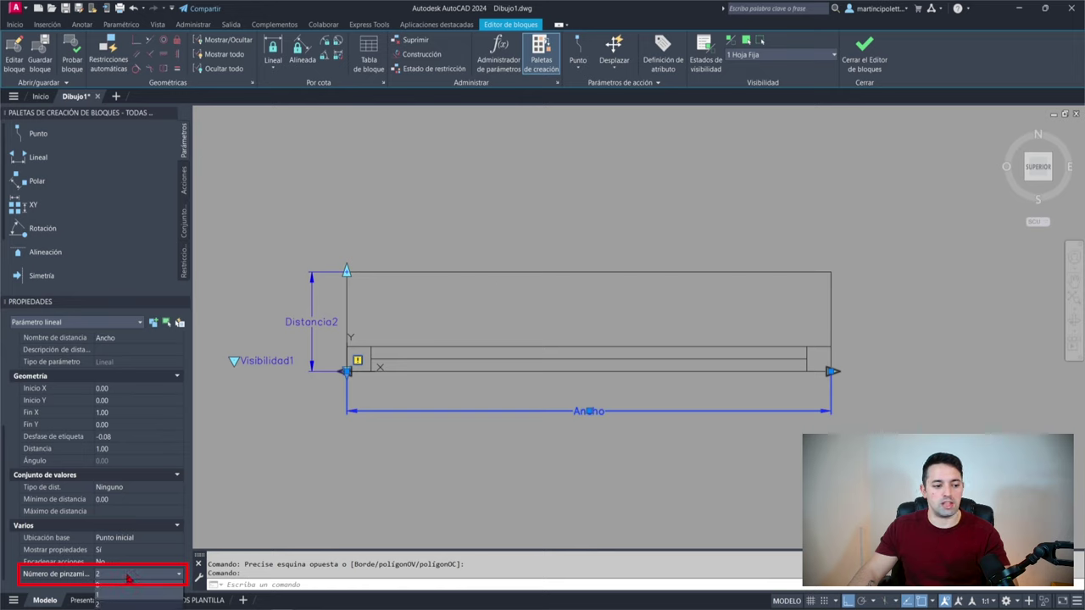
click(116, 594)
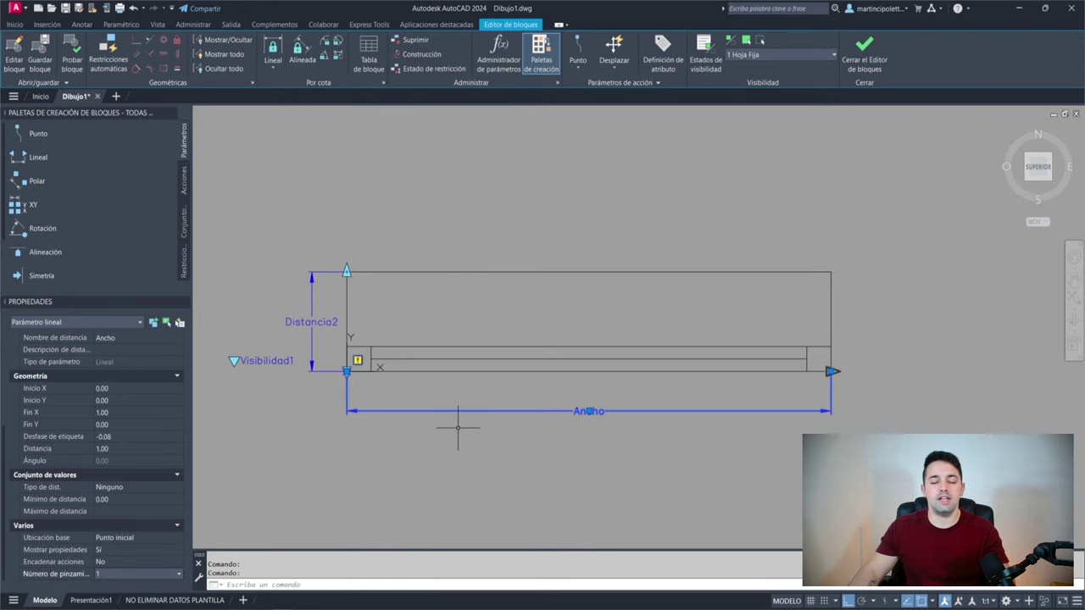
key(Escape)
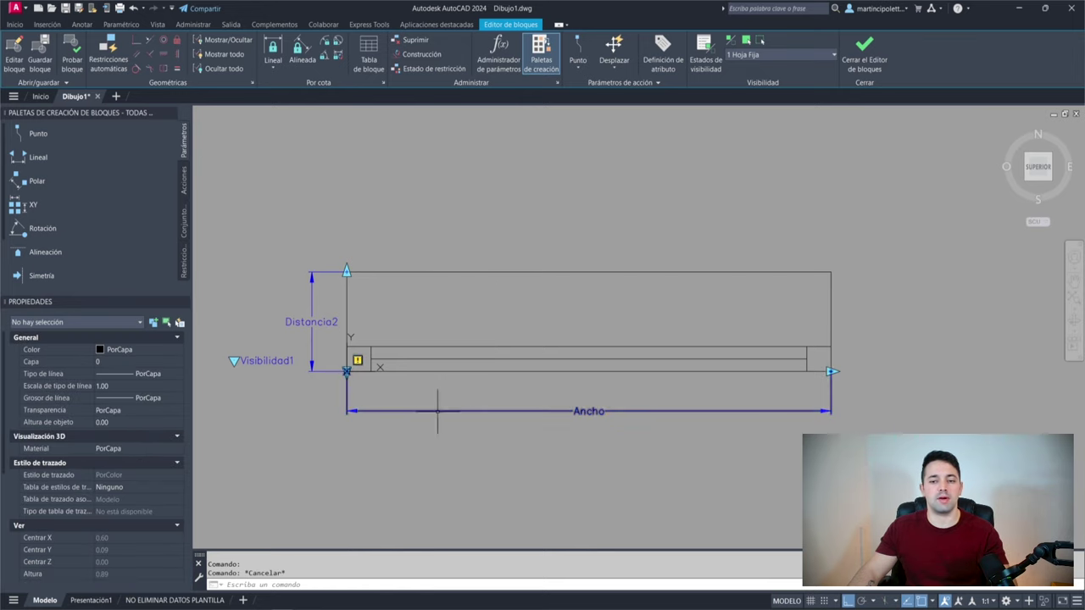
Step: Rename the vertical Distancia2 parameter to Ancho Muro in Properties
click(326, 293)
click(246, 272)
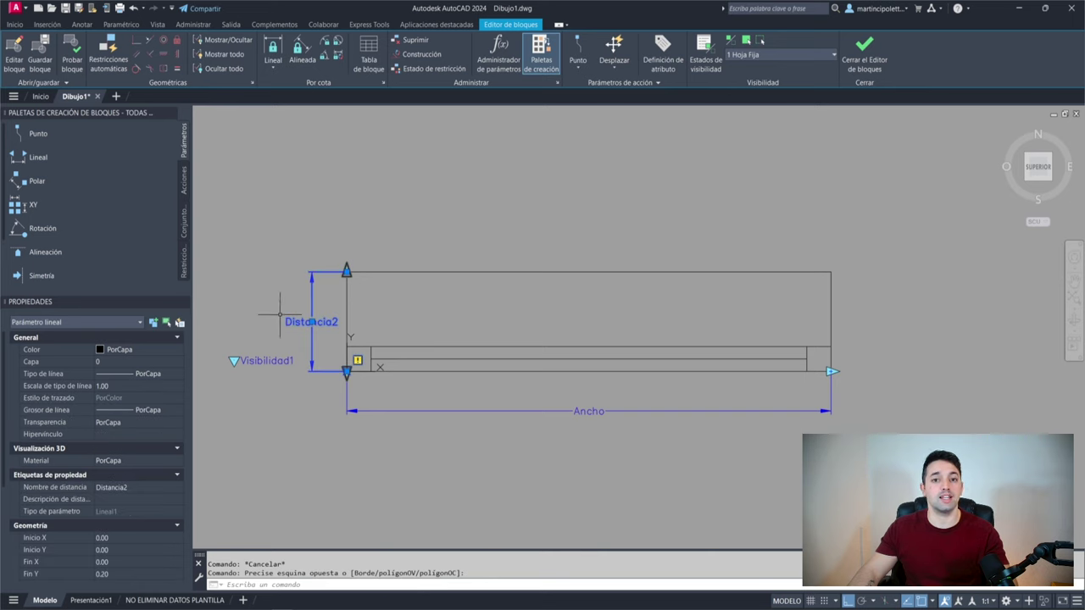
click(121, 488)
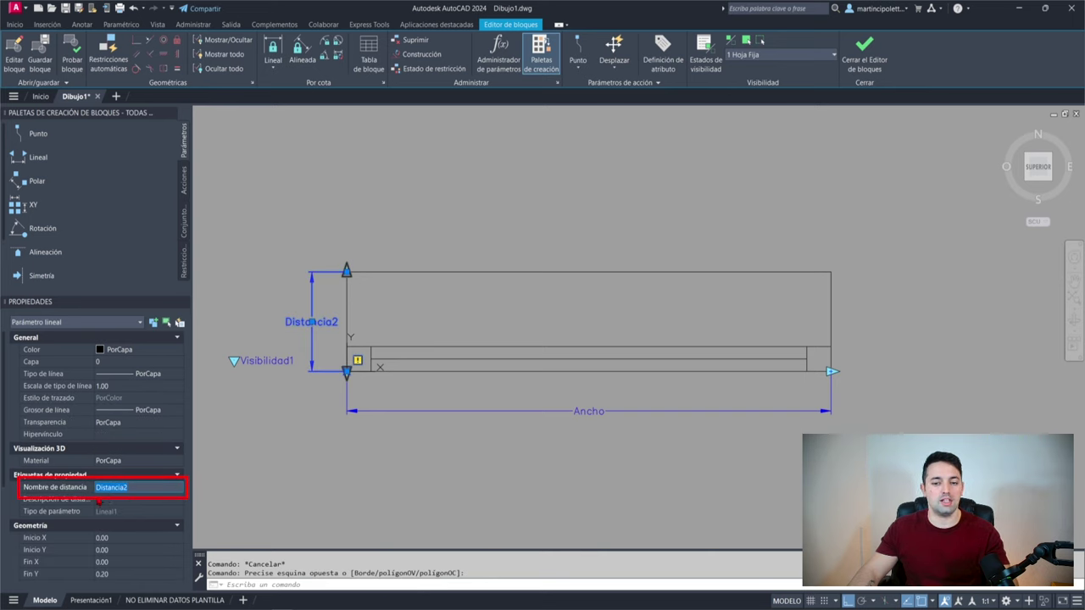
text(Ancho Muro)
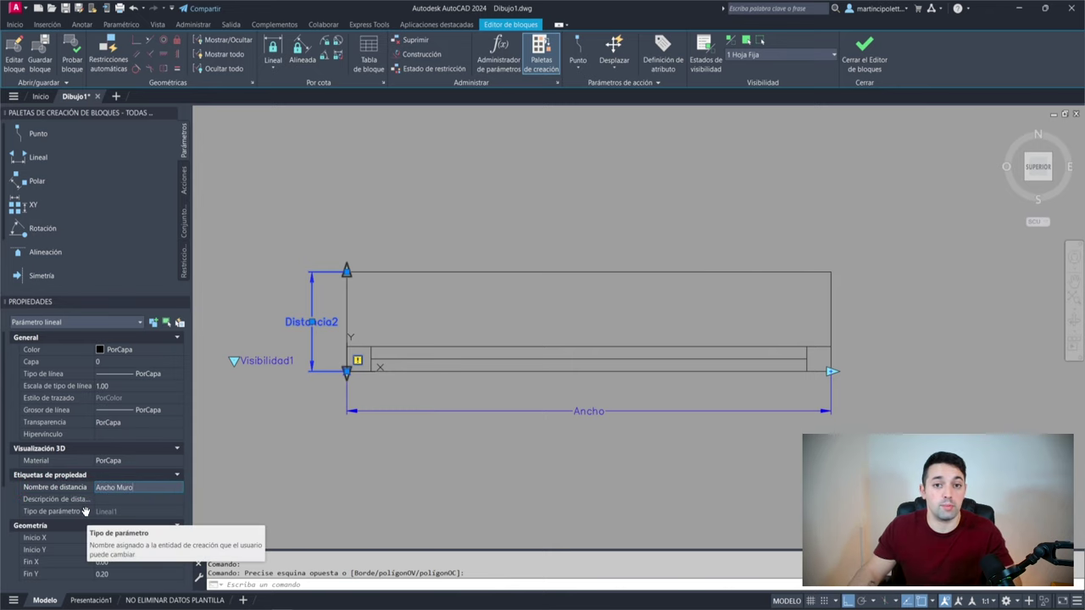
key(Return)
scroll(106, 418, down, 3)
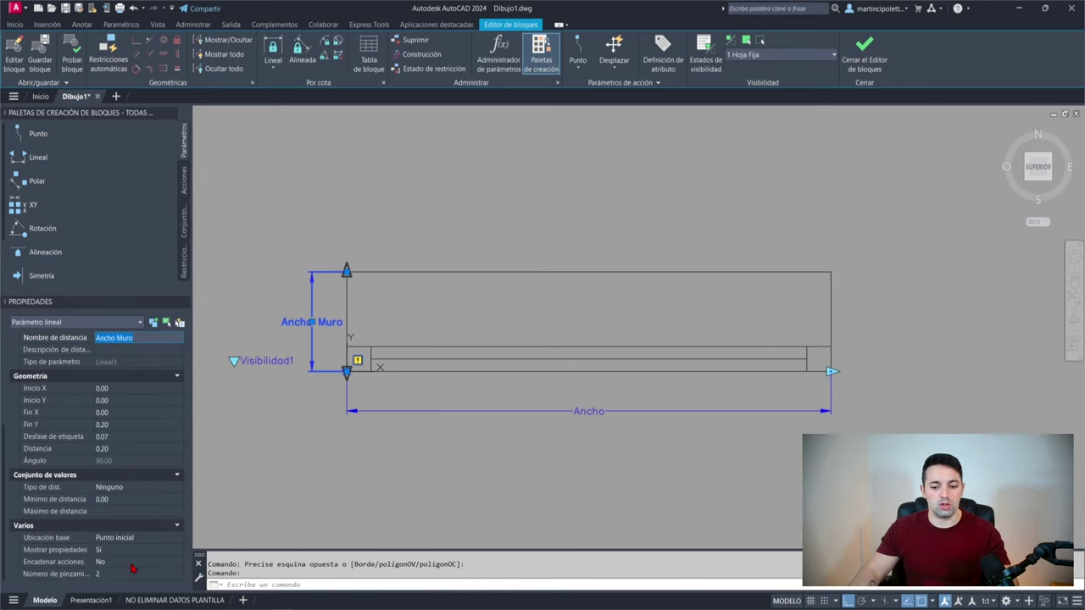
click(131, 573)
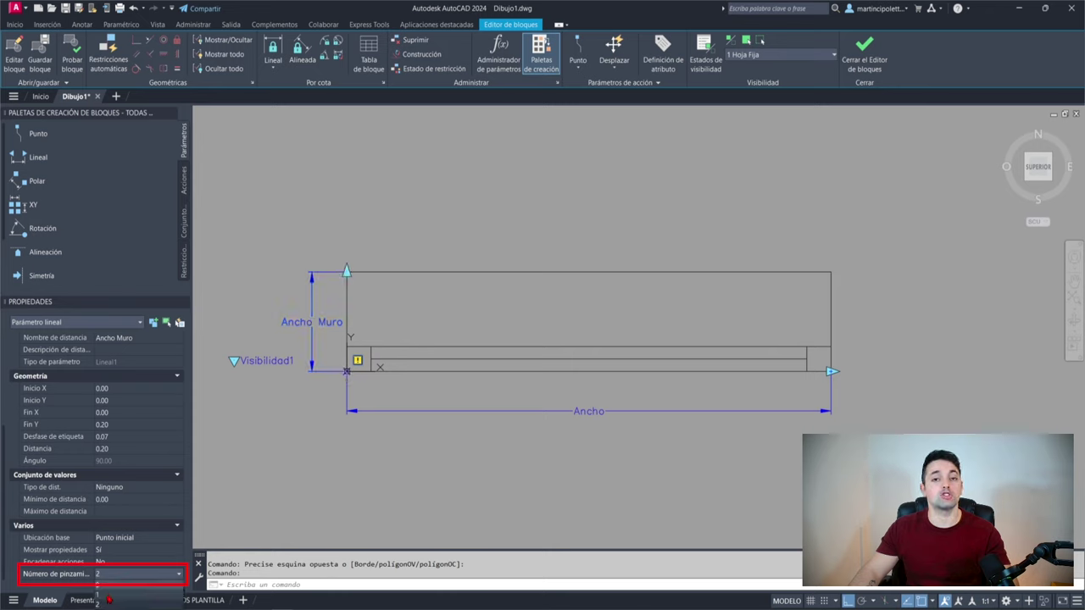
click(109, 599)
key(Escape)
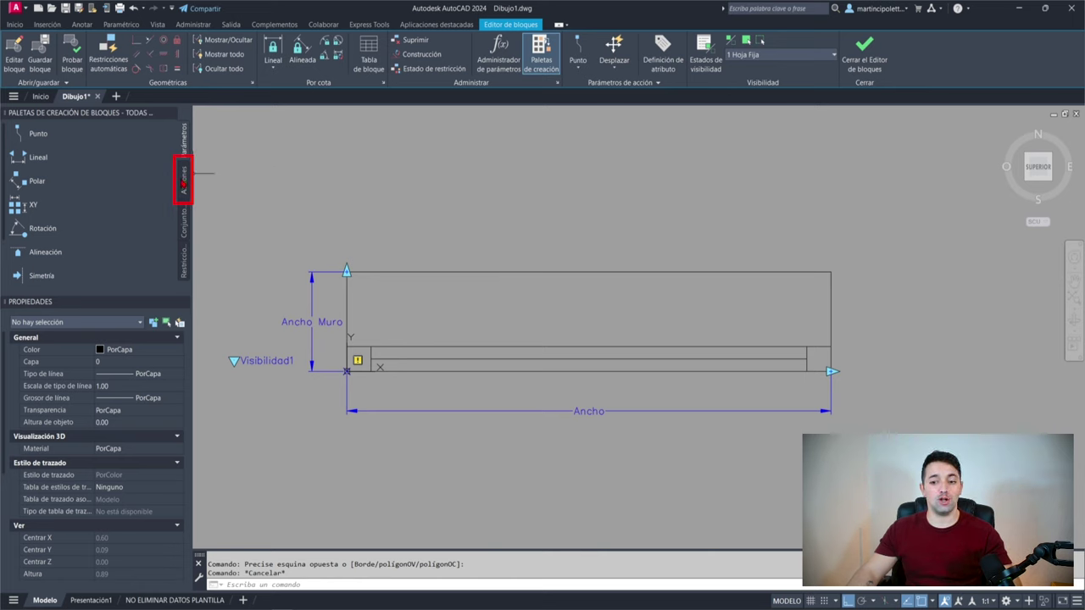
Step: Add a stretch action on Ancho Muro's top point, framing and selecting the window's top-edge objects
click(183, 180)
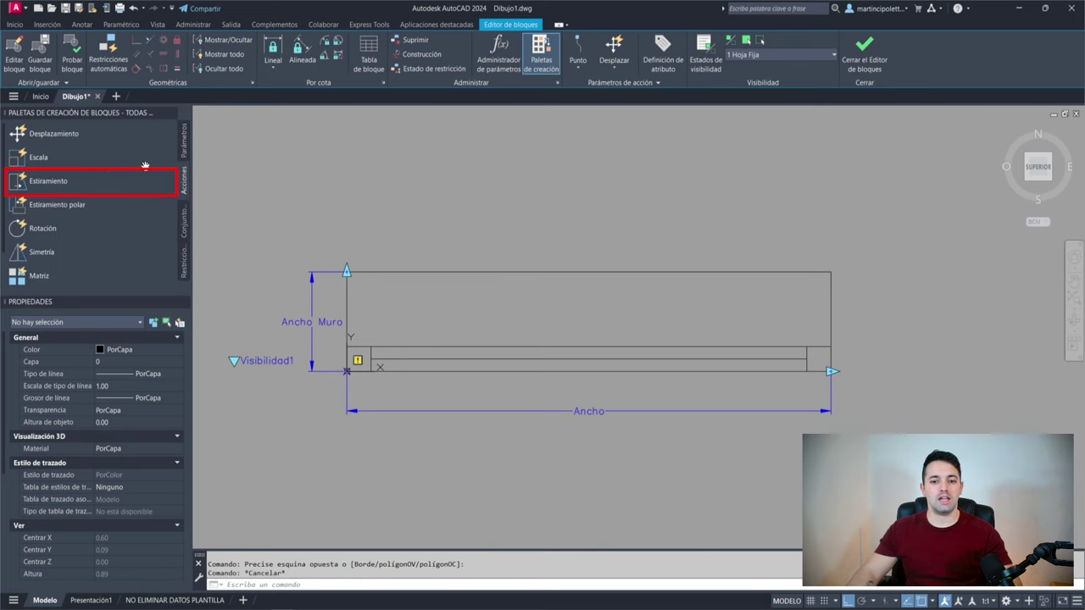
click(49, 185)
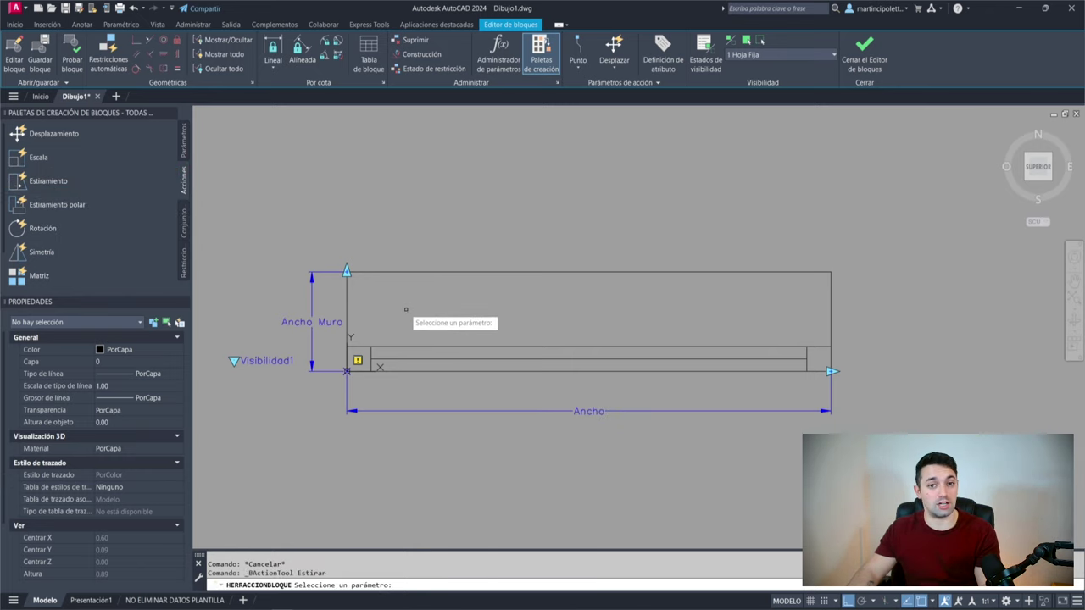
click(347, 276)
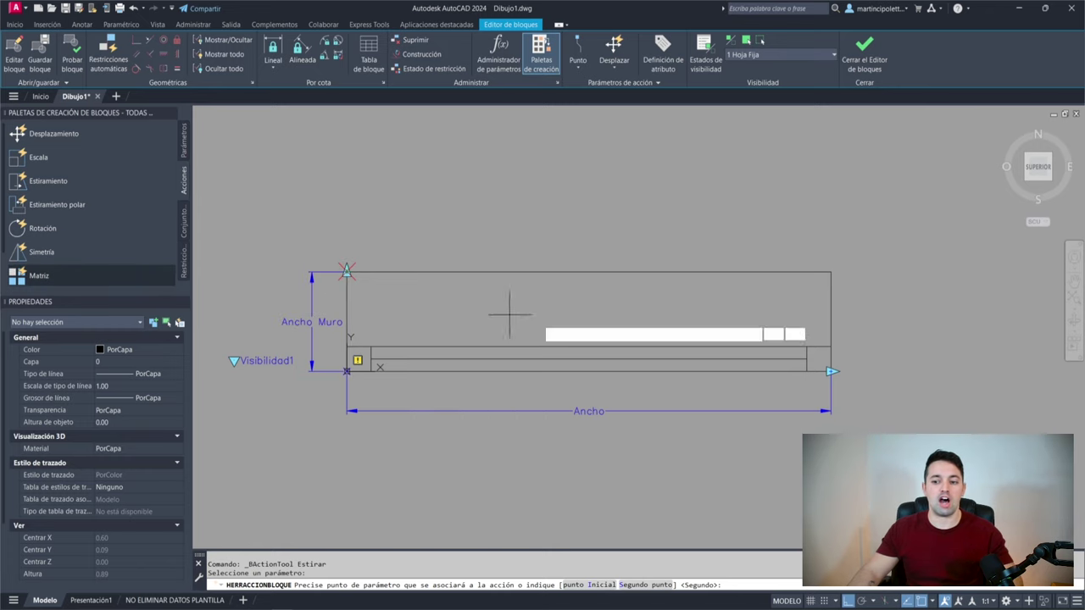
click(347, 271)
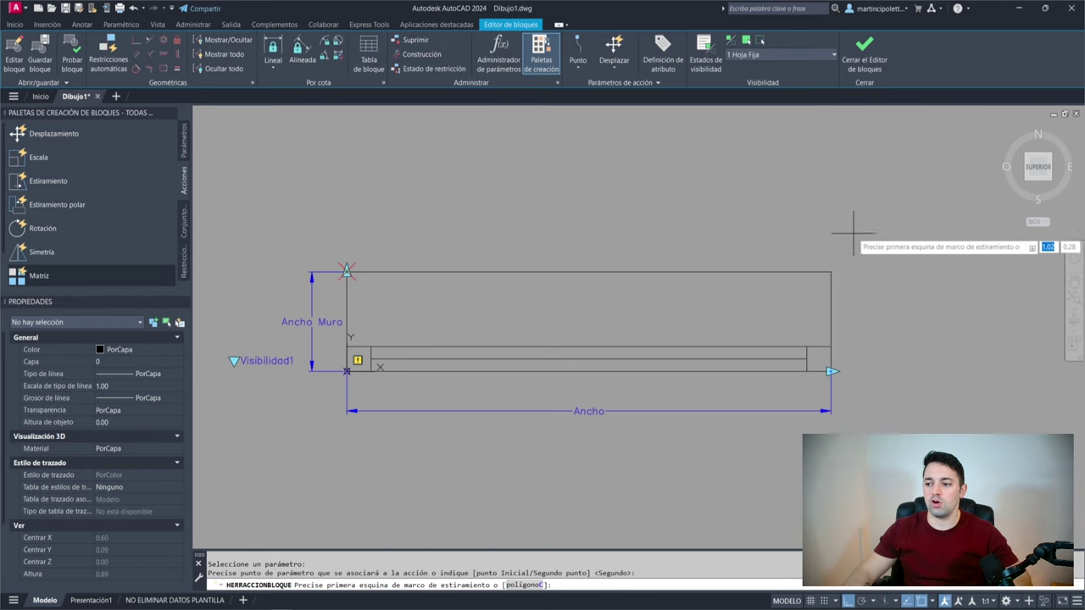
click(880, 200)
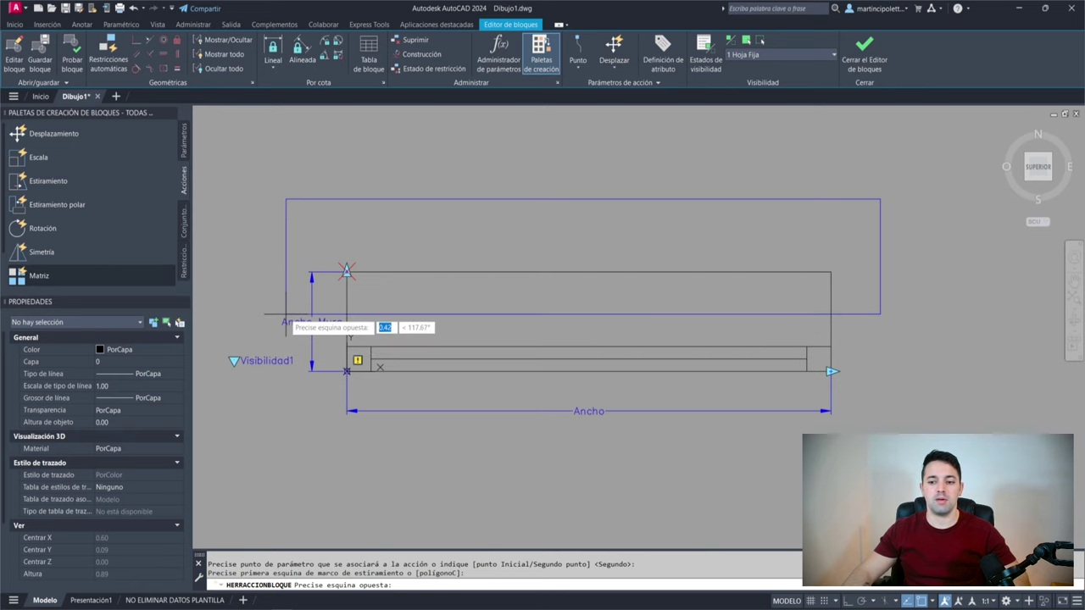
click(284, 309)
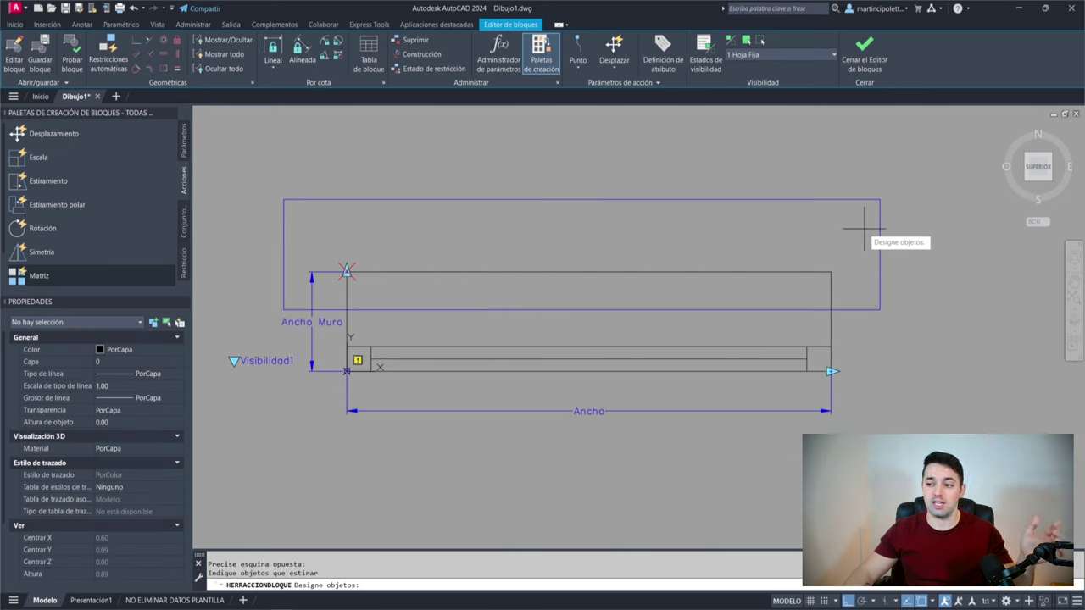
click(864, 228)
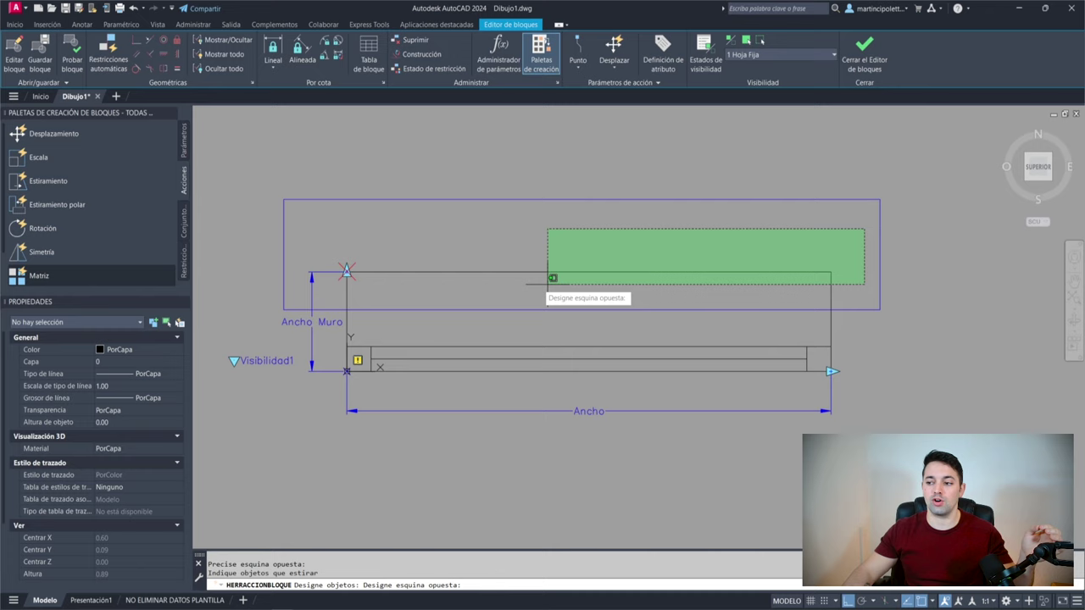
click(300, 291)
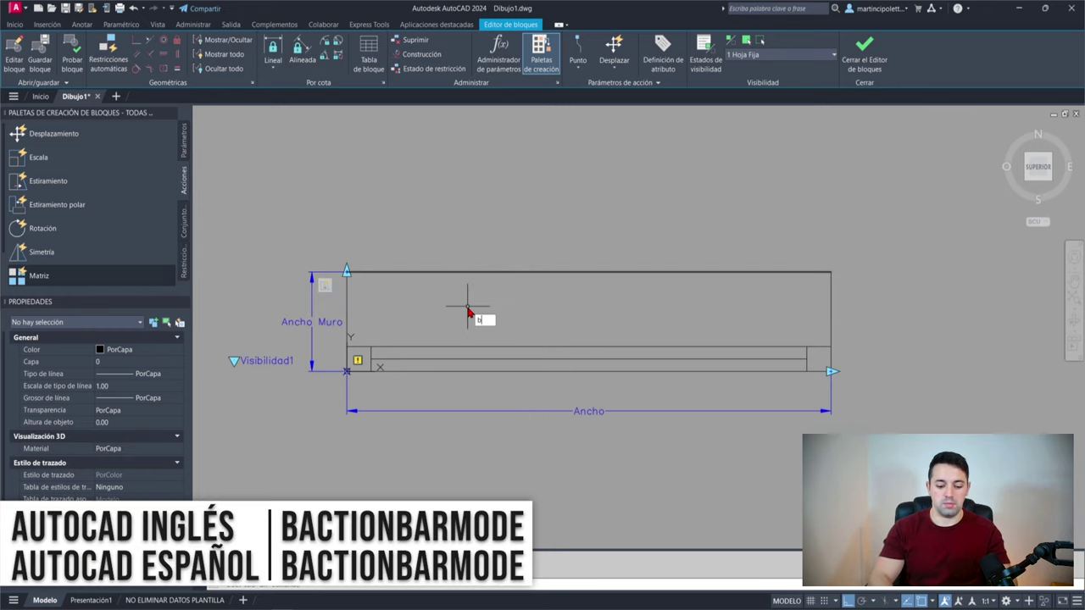
Step: Set BACTIONBARMODE to 0 and move the Estirar label below Visibilidad1
text(barmode)
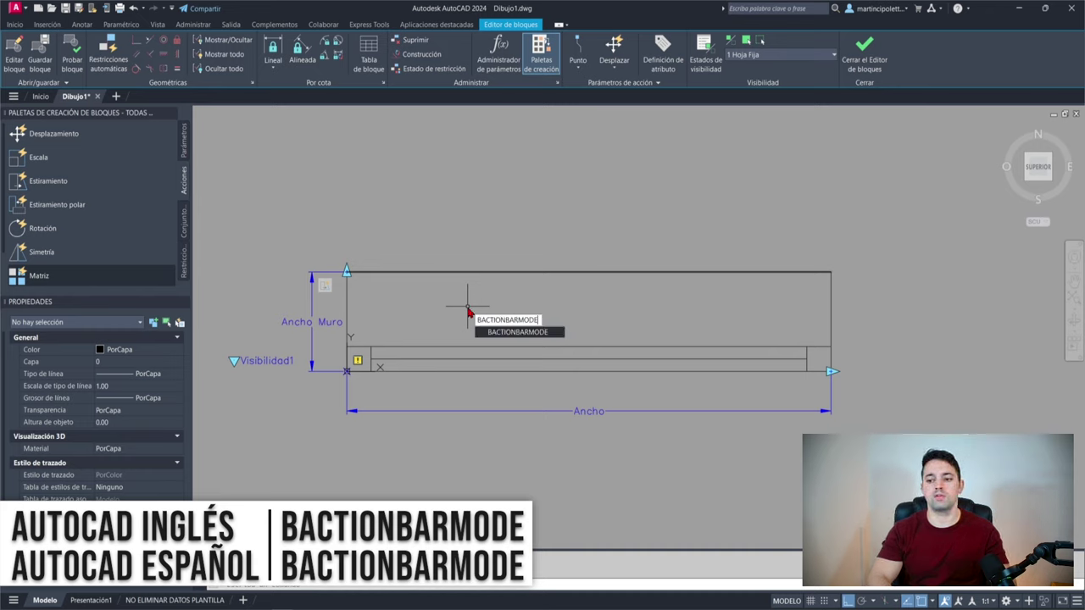
key(Return)
text(0)
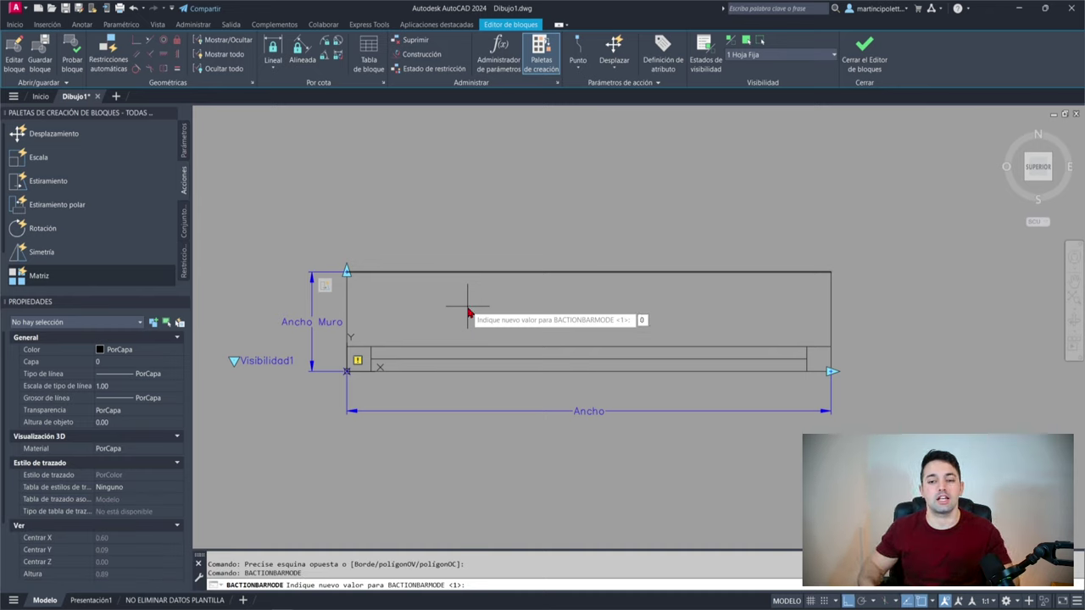
key(Return)
click(333, 281)
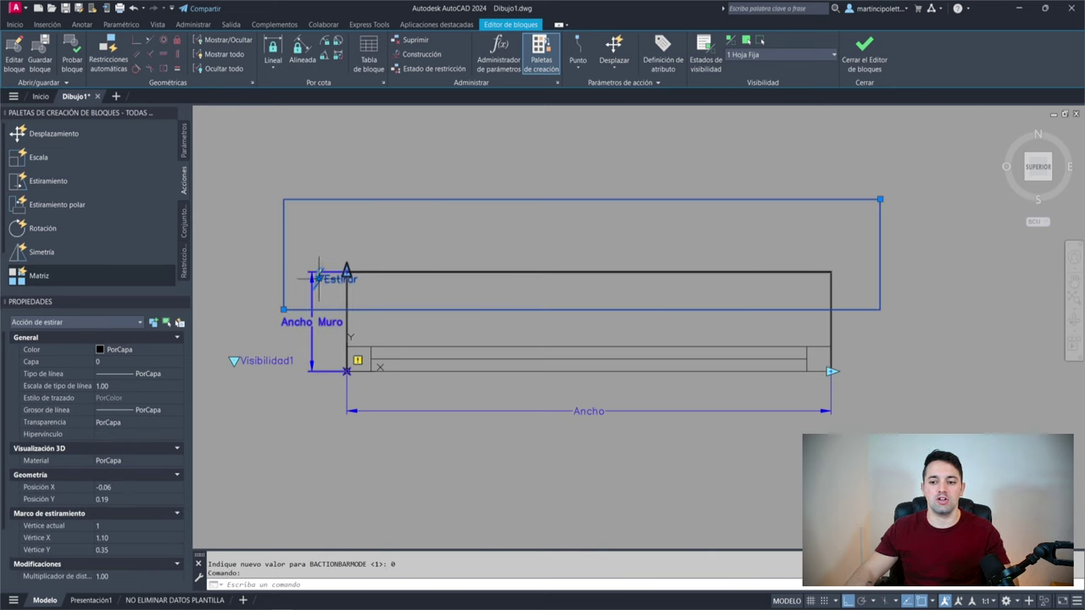
click(316, 277)
key(F8)
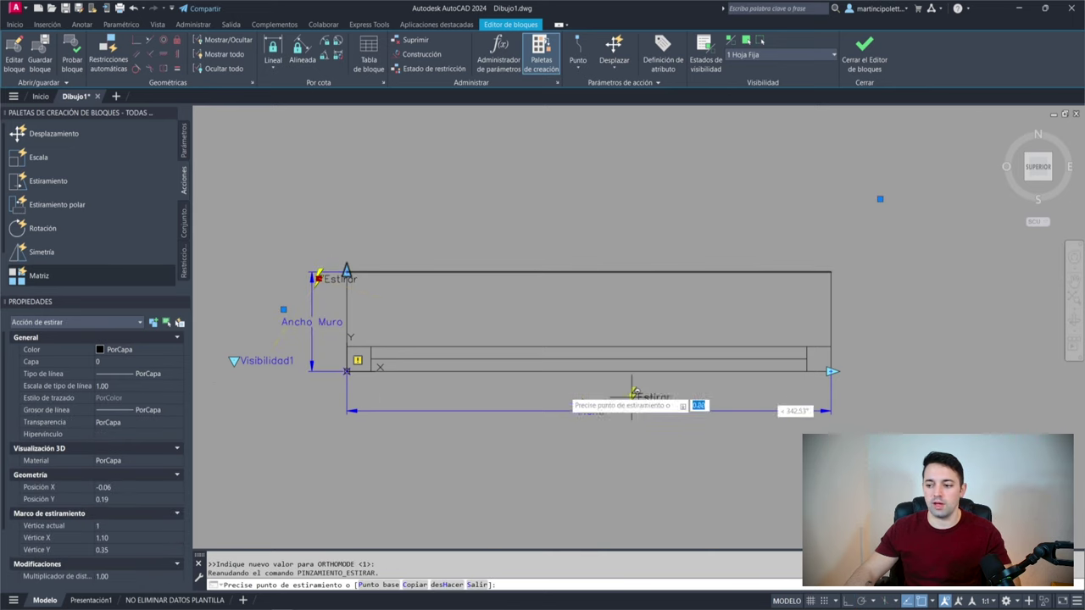
click(245, 390)
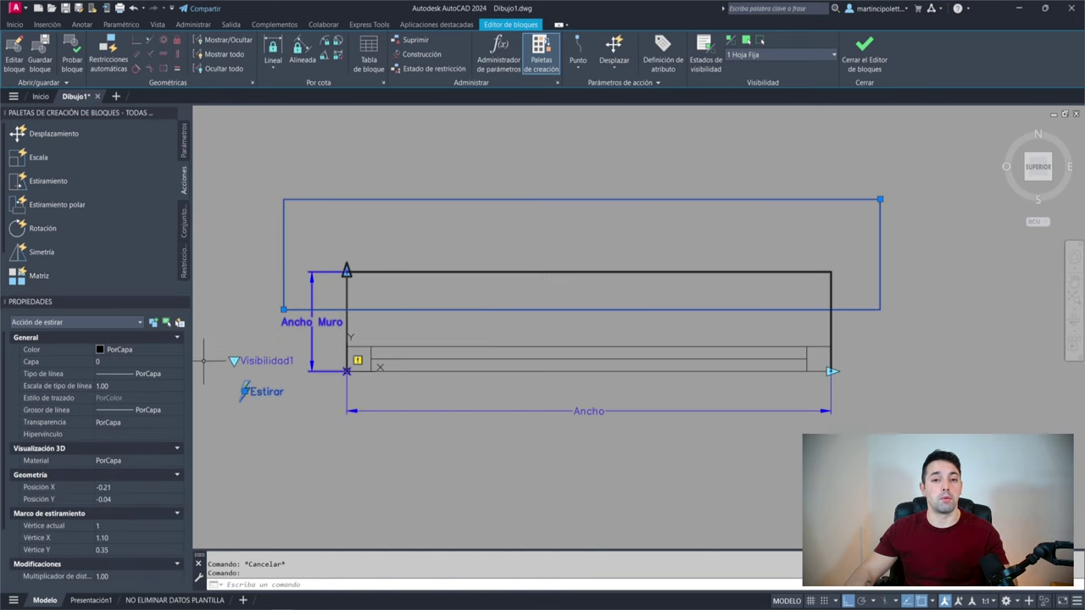
Step: Rename the stretch action to Estirar Ancho Muro in Properties
scroll(108, 432, down, 2)
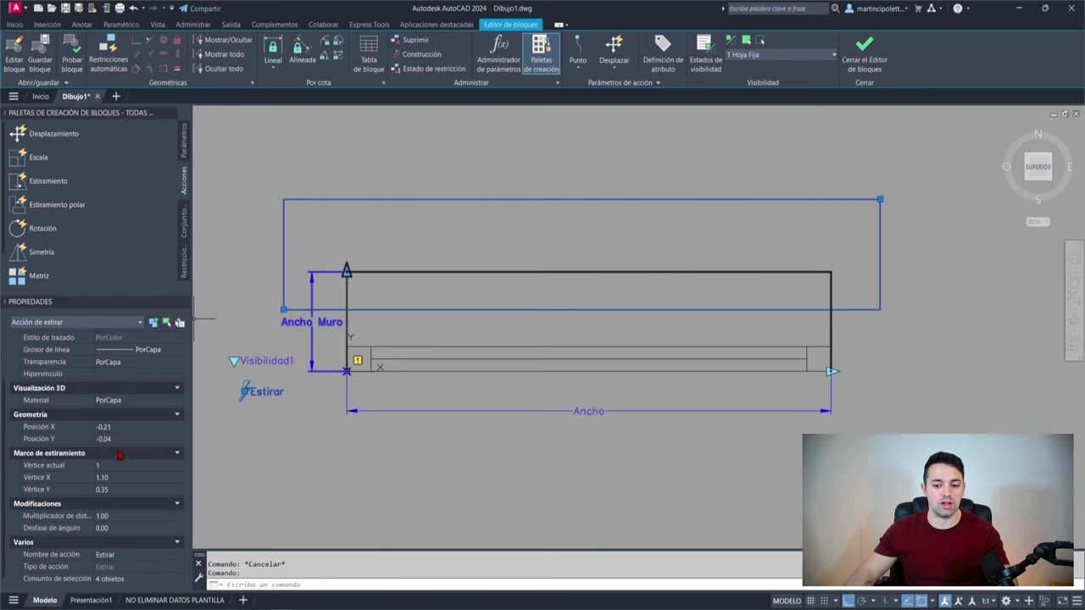
click(99, 554)
text(Ancho mucho)
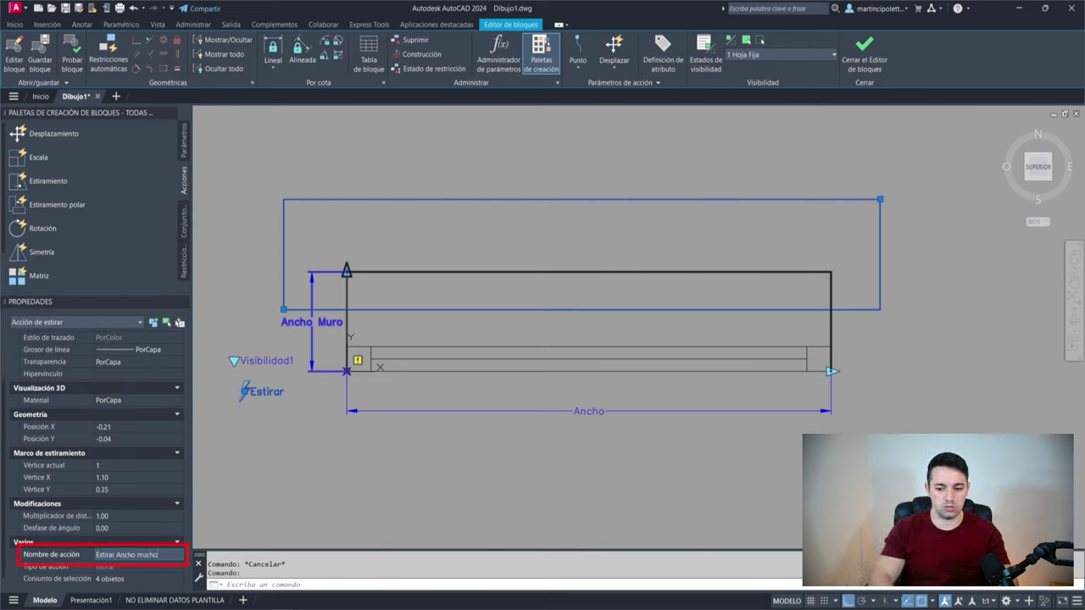
key(Return)
middle_drag(241, 379, 326, 411)
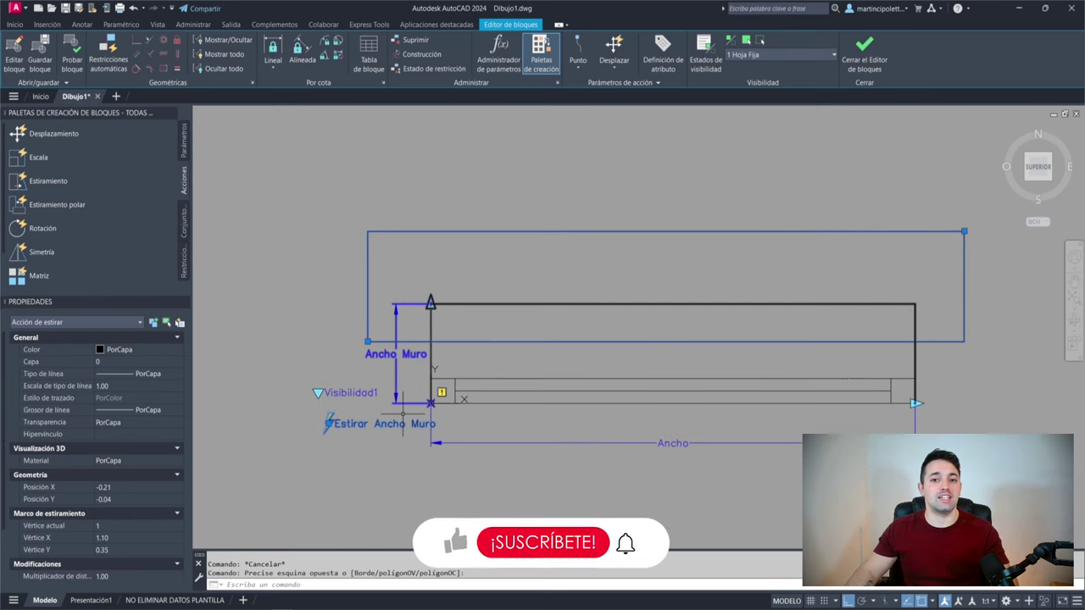
click(382, 322)
key(Escape)
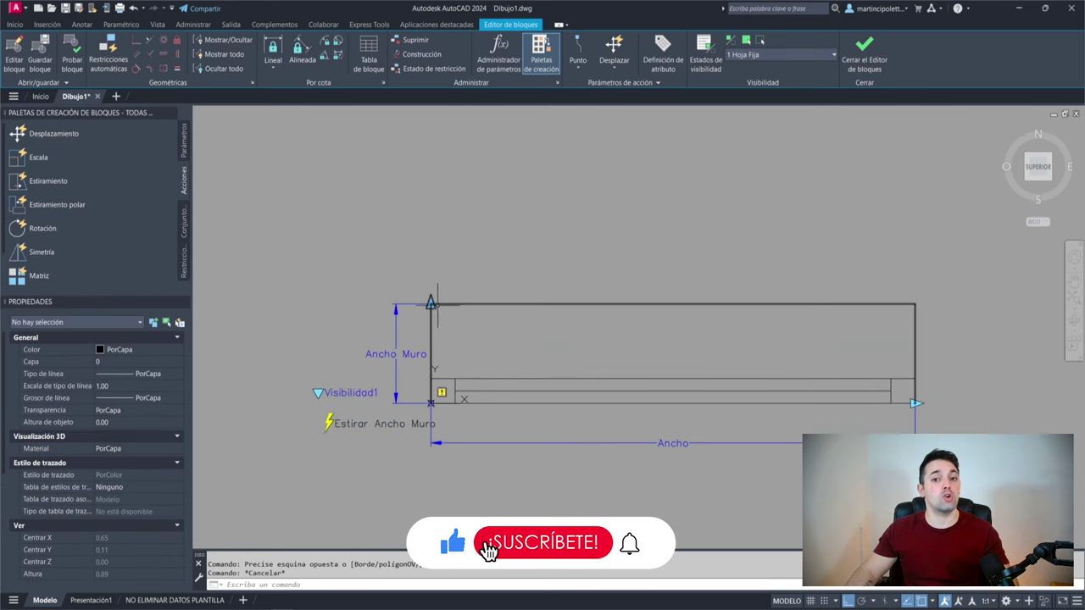
Step: Select the Ancho parameter, then clear the selection
middle_drag(562, 380, 527, 398)
click(527, 397)
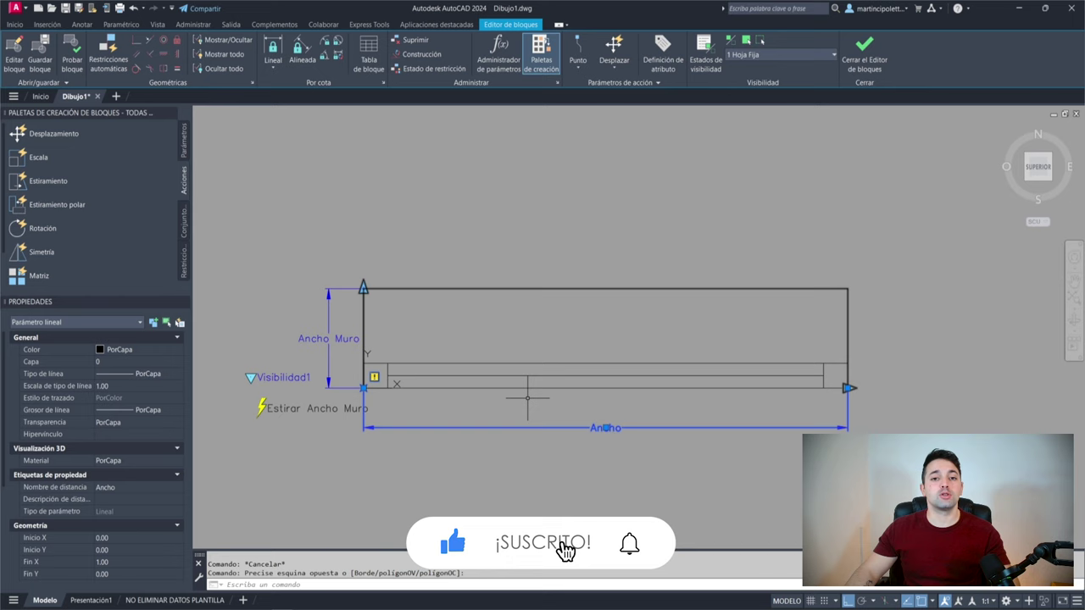
click(490, 445)
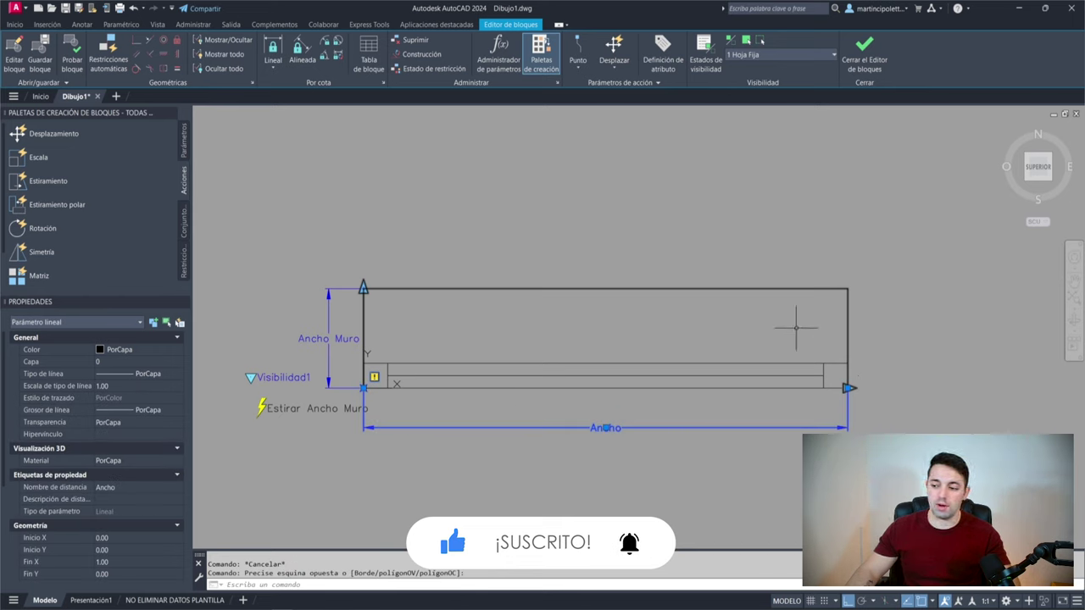
key(Escape)
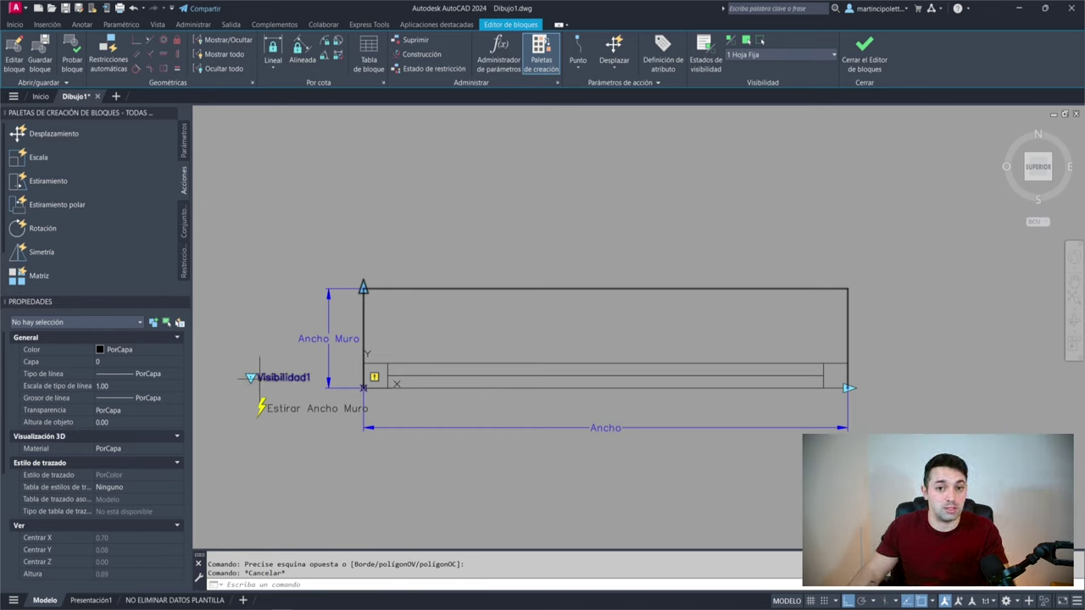
click(545, 408)
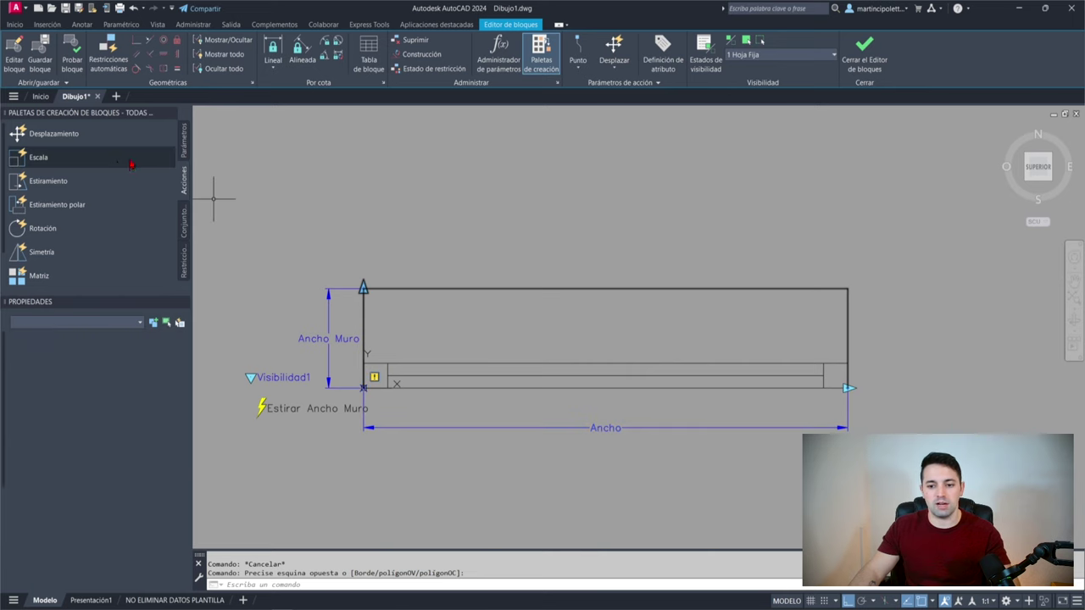
Step: Add a stretch action on Ancho's right end, framing and selecting the leaf's right-end lines
key(Escape)
click(65, 182)
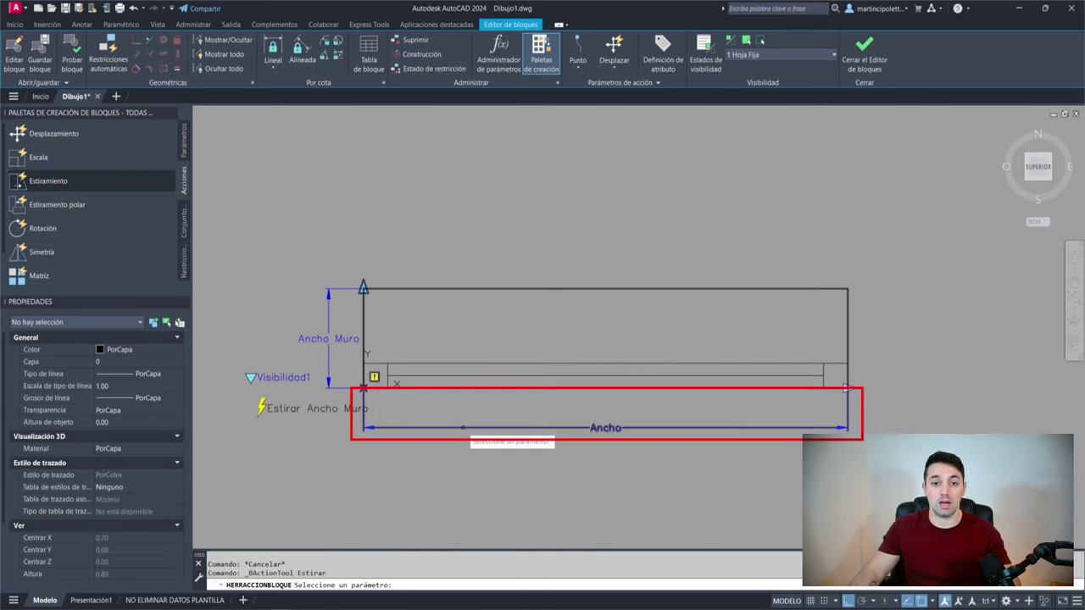
click(462, 428)
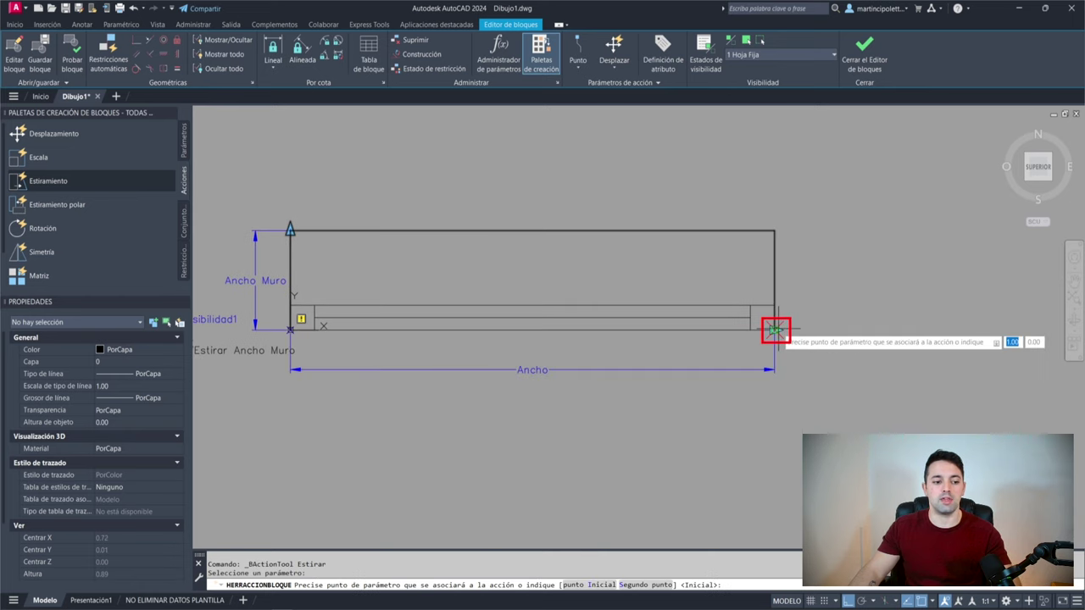
click(774, 330)
click(848, 157)
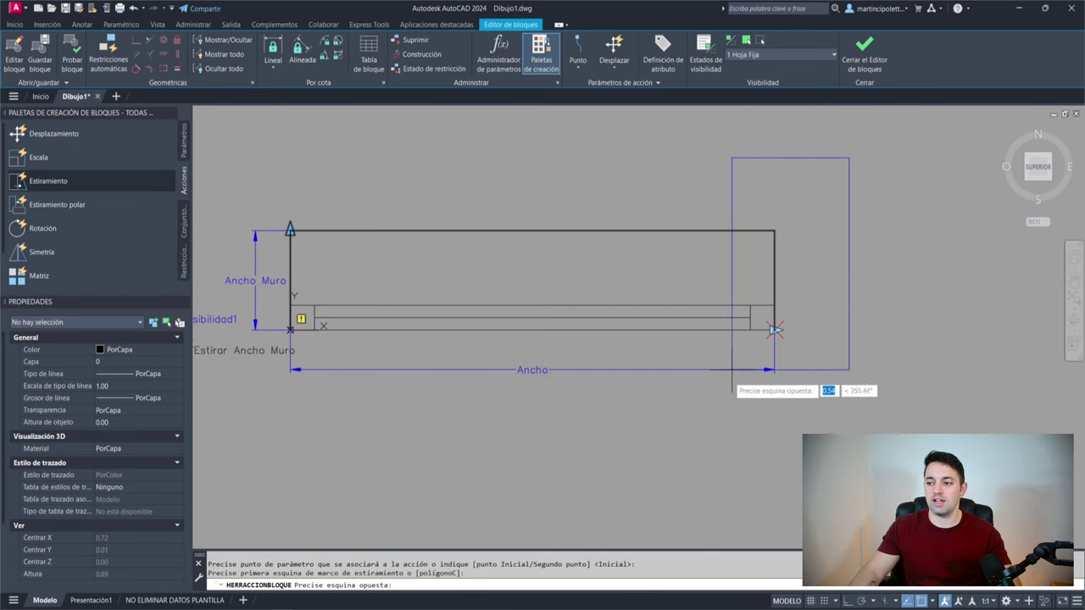
click(702, 471)
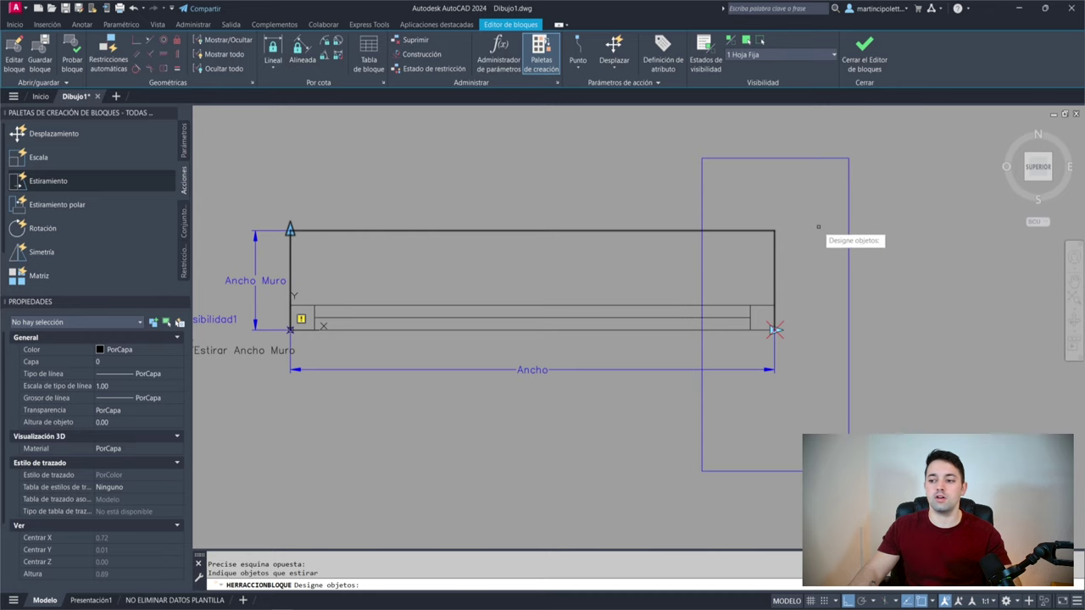
click(819, 192)
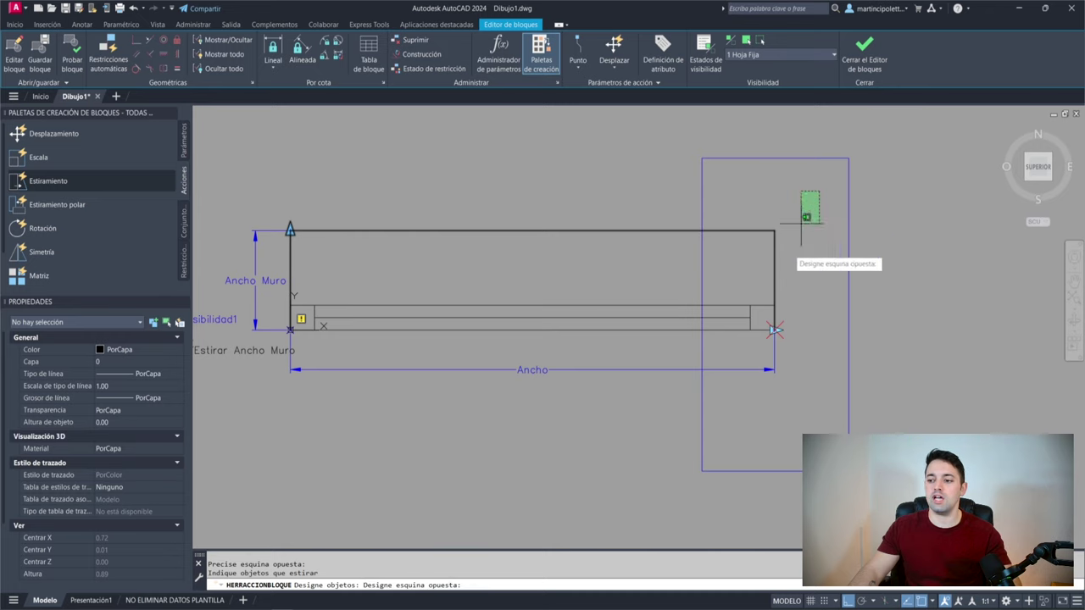
click(736, 421)
key(Return)
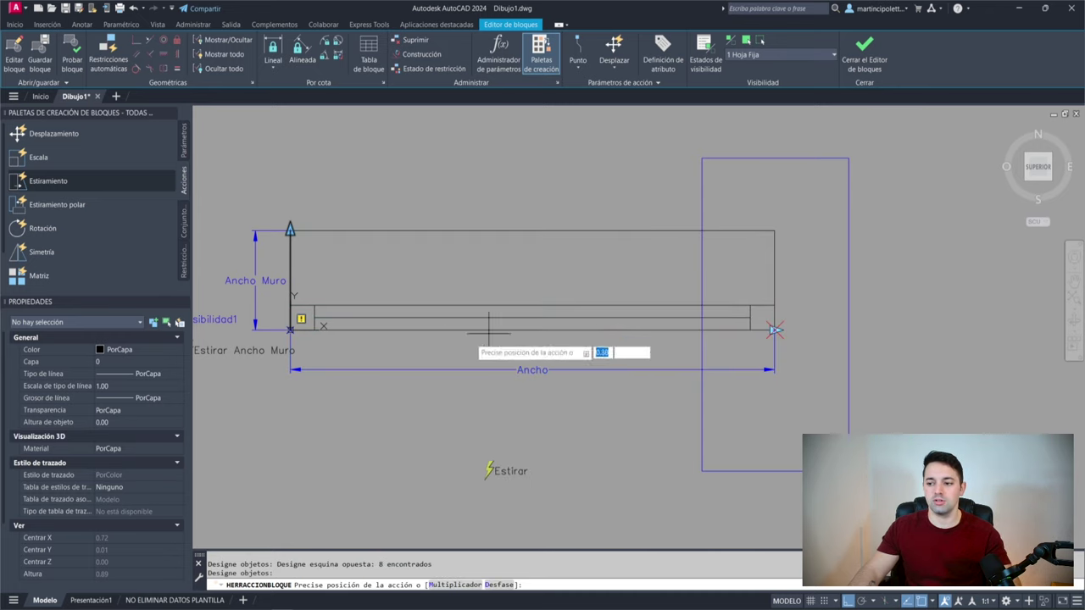
Step: Place the new stretch action label below the others and begin editing its name
middle_drag(203, 381, 528, 317)
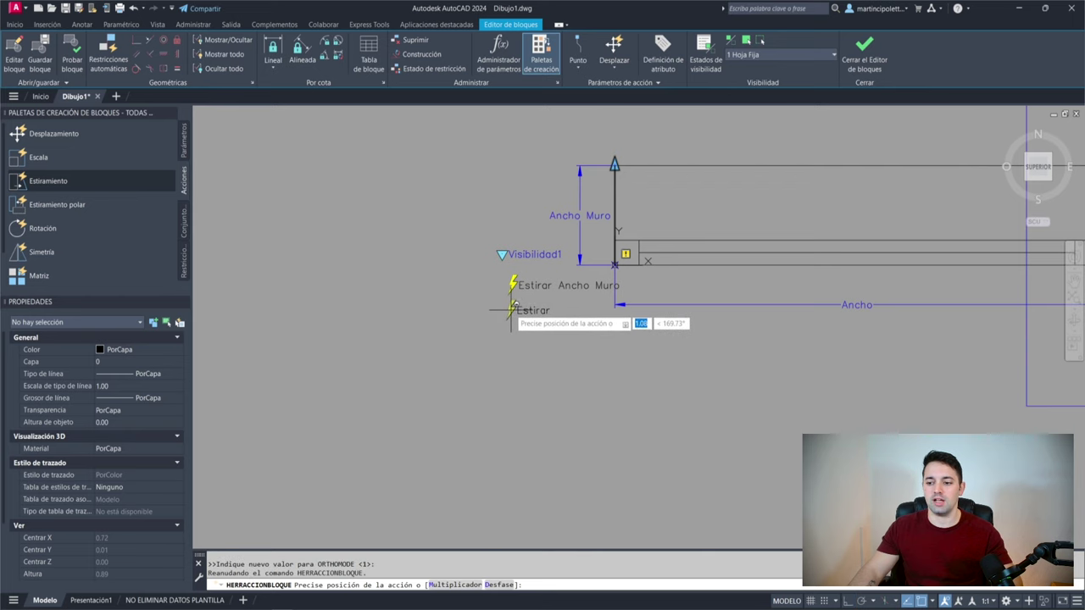
click(526, 317)
mouse_move(640, 263)
middle_down()
mouse_move(317, 346)
mouse_move(405, 320)
middle_up()
click(305, 373)
scroll(128, 509, down, 3)
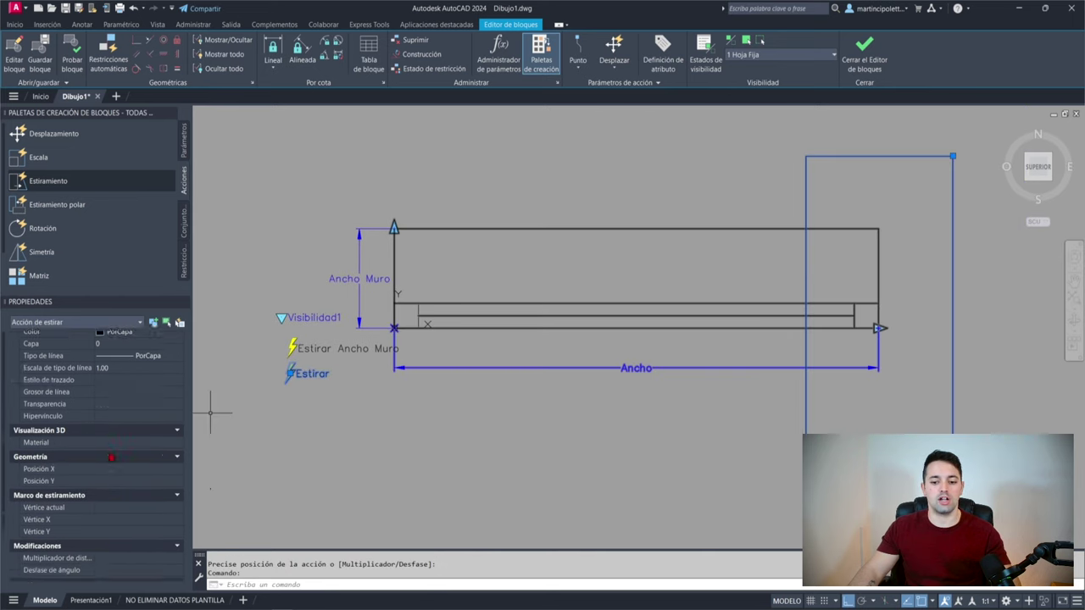
click(132, 544)
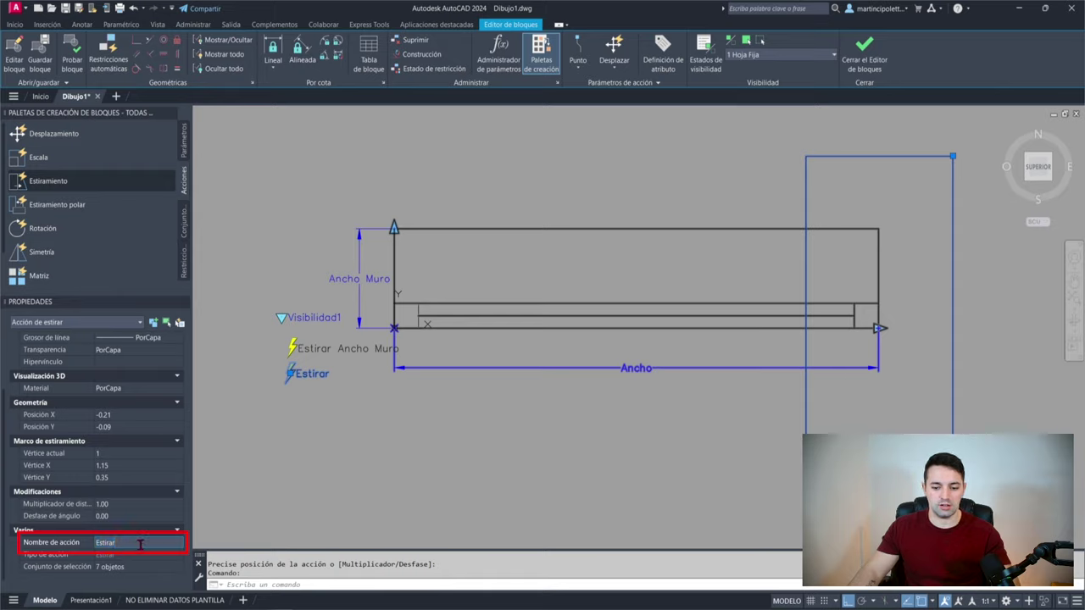
Step: Finish naming the action Estirar Hoja Fija and switch to the 1 Hoja Batiente state
text(Hoj)
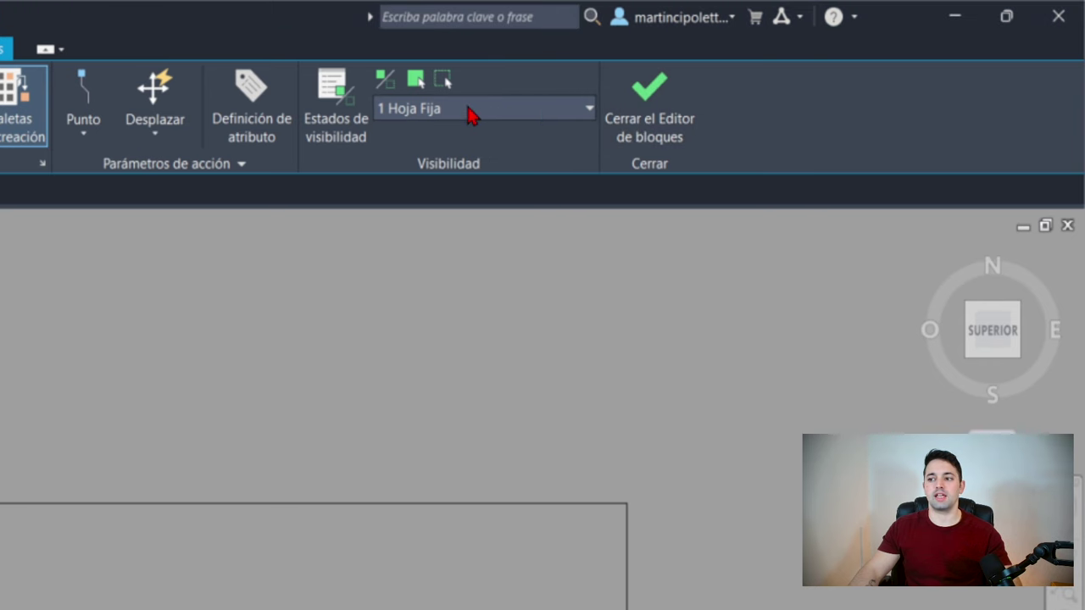
click(771, 55)
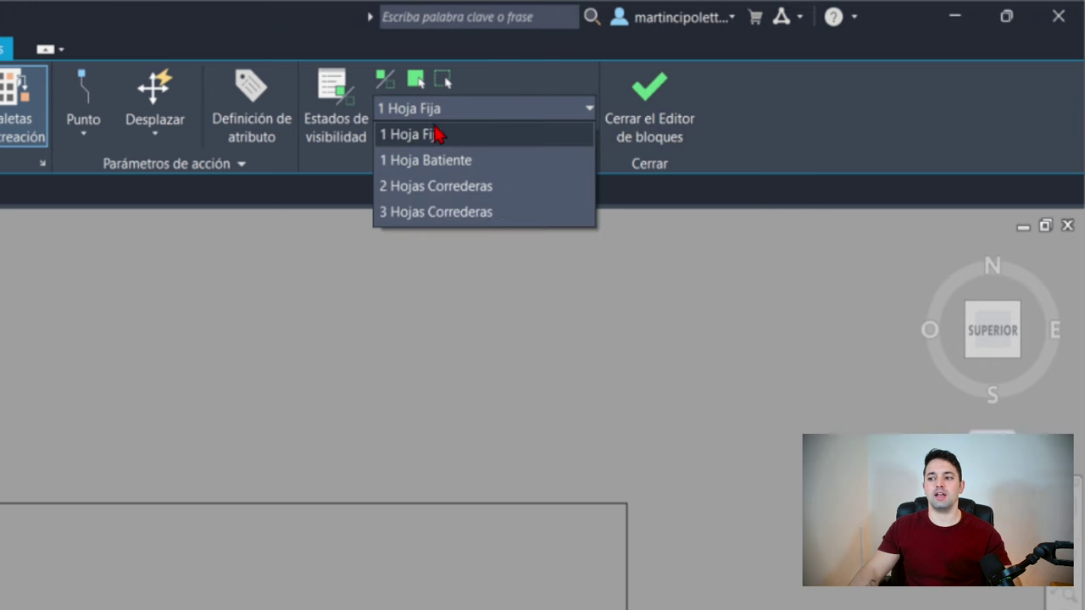
click(417, 169)
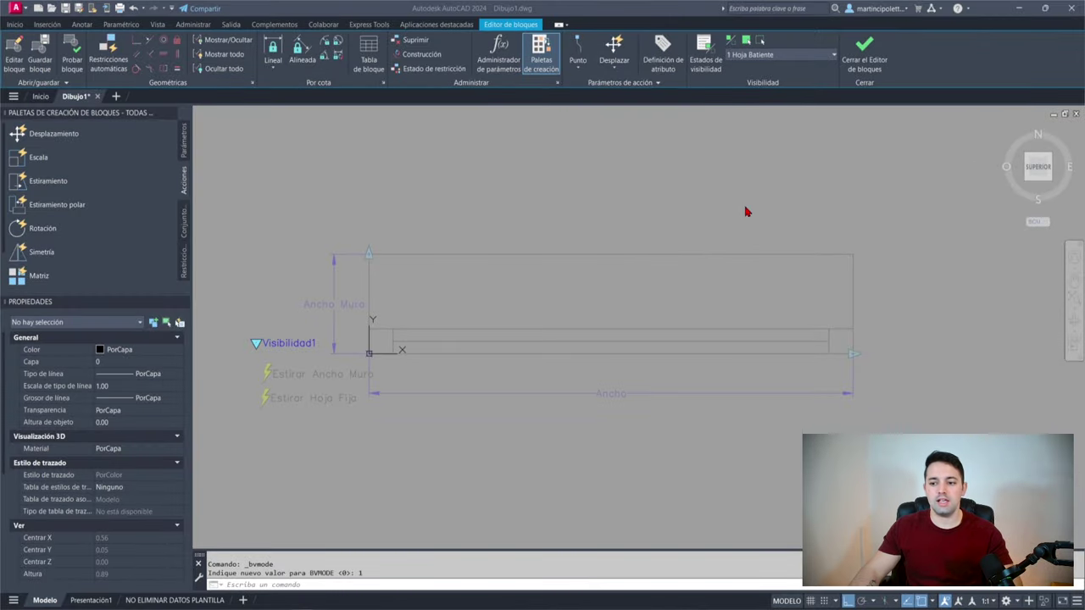
key(Escape)
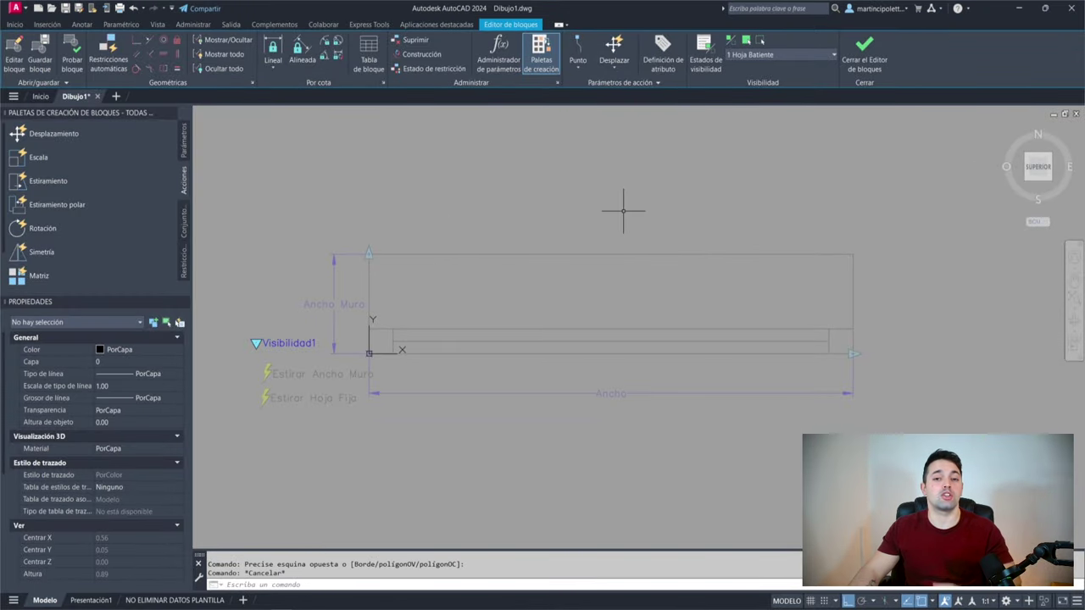
click(623, 211)
key(Escape)
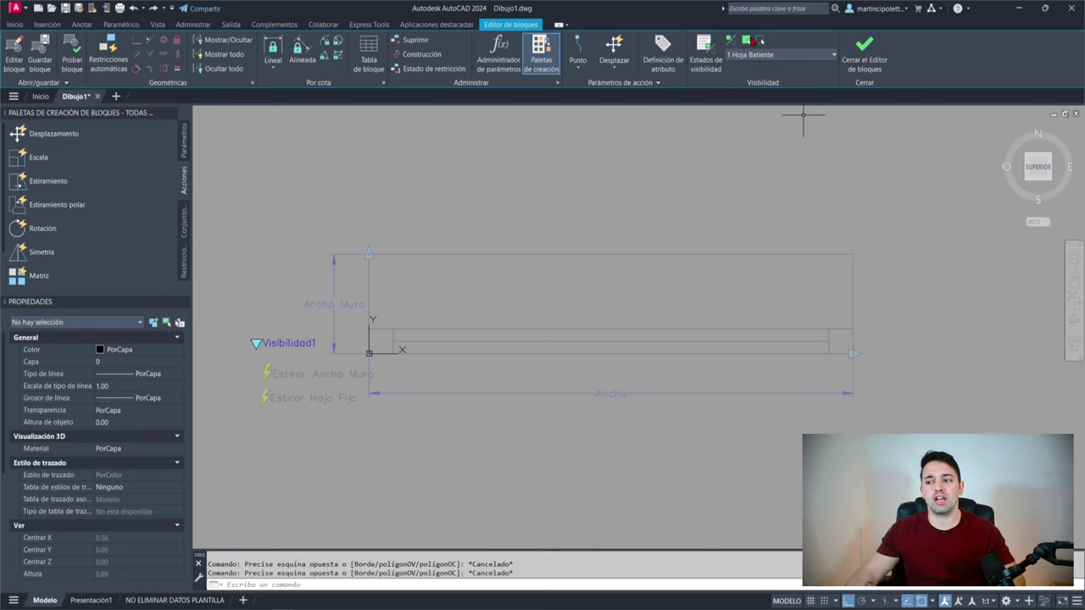
Step: Make the wall and frame lines visible in 1 Hoja Batiente, then select both stretch actions
click(904, 217)
click(237, 295)
click(584, 368)
click(477, 413)
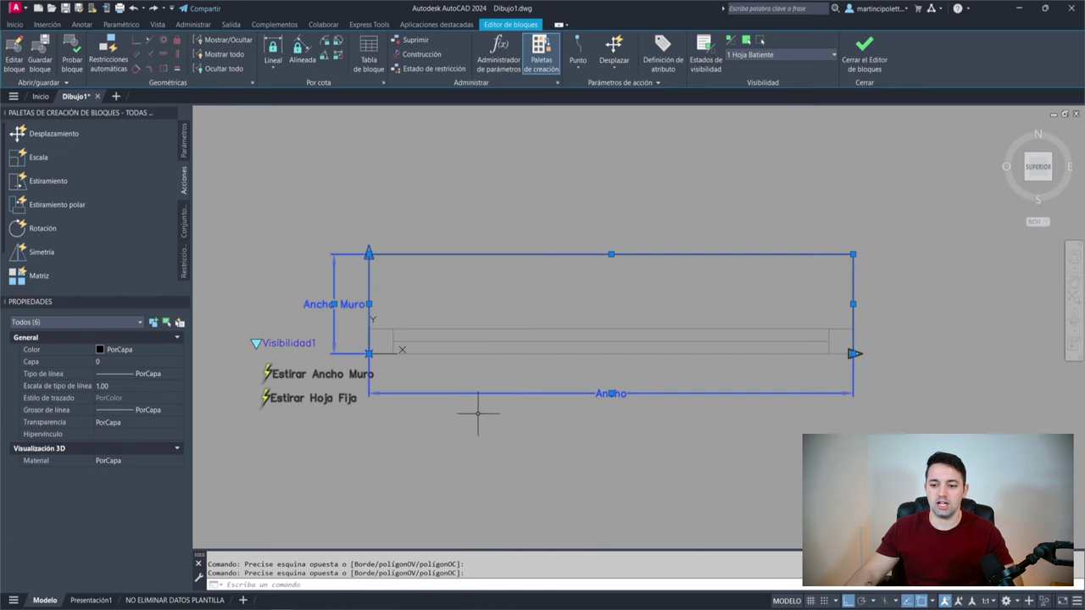
click(358, 313)
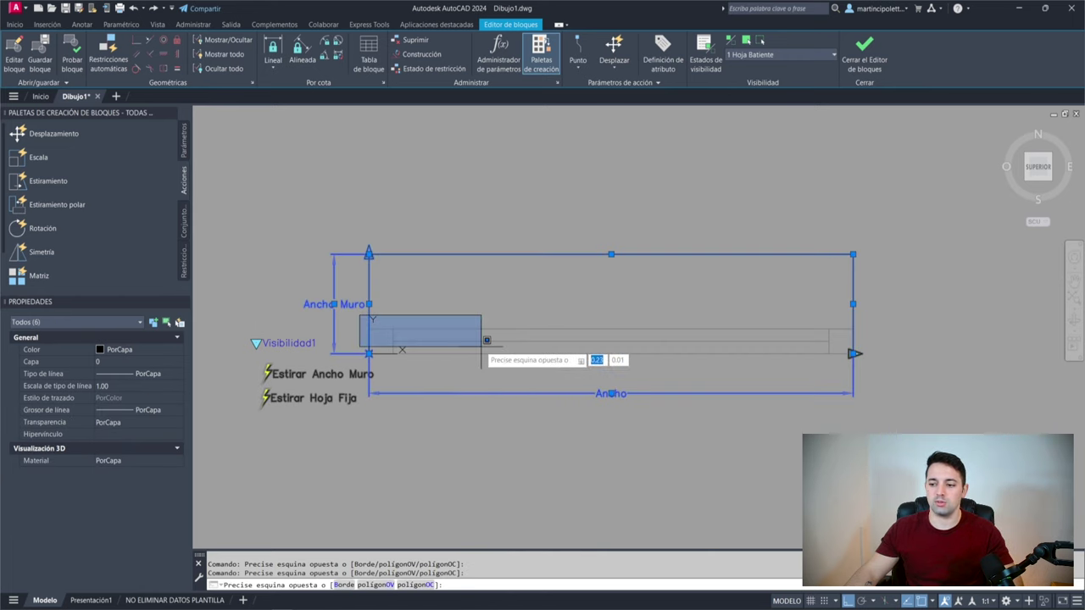
click(864, 367)
click(835, 345)
middle_drag(490, 333, 467, 332)
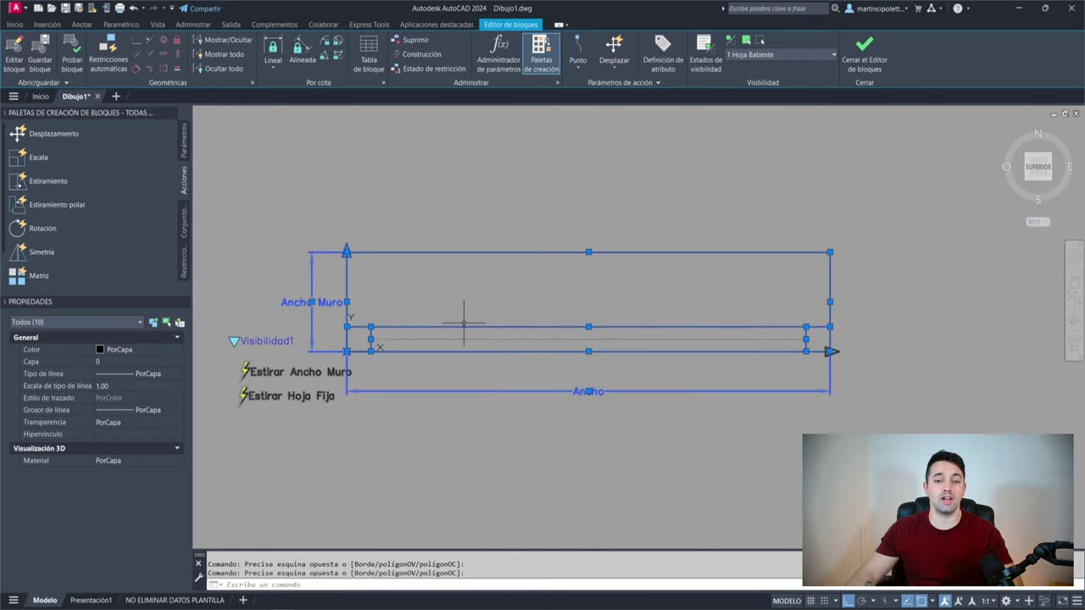
middle_drag(370, 320, 371, 339)
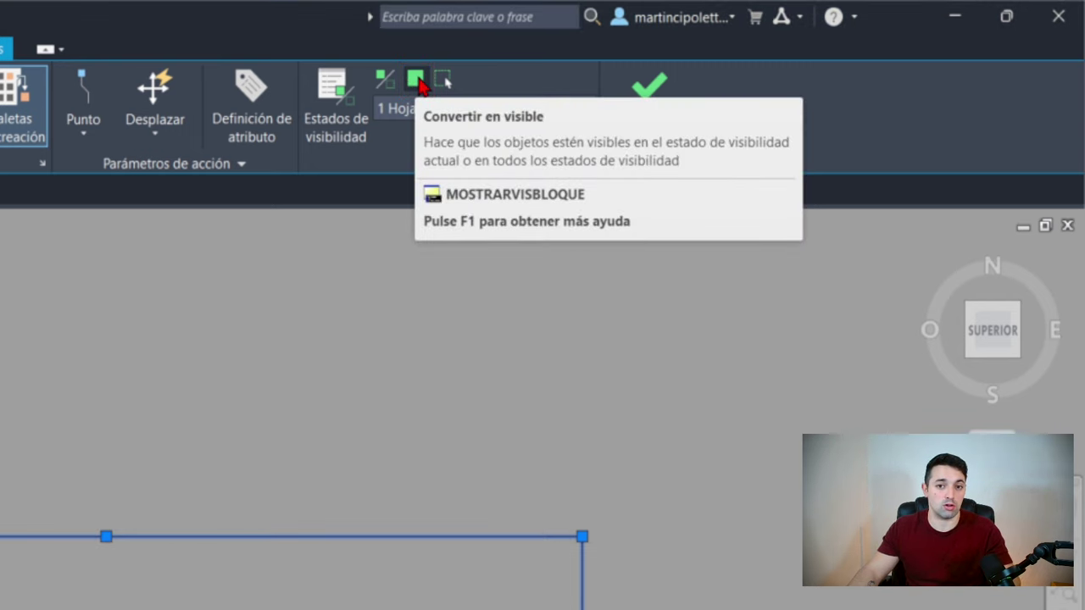
click(418, 81)
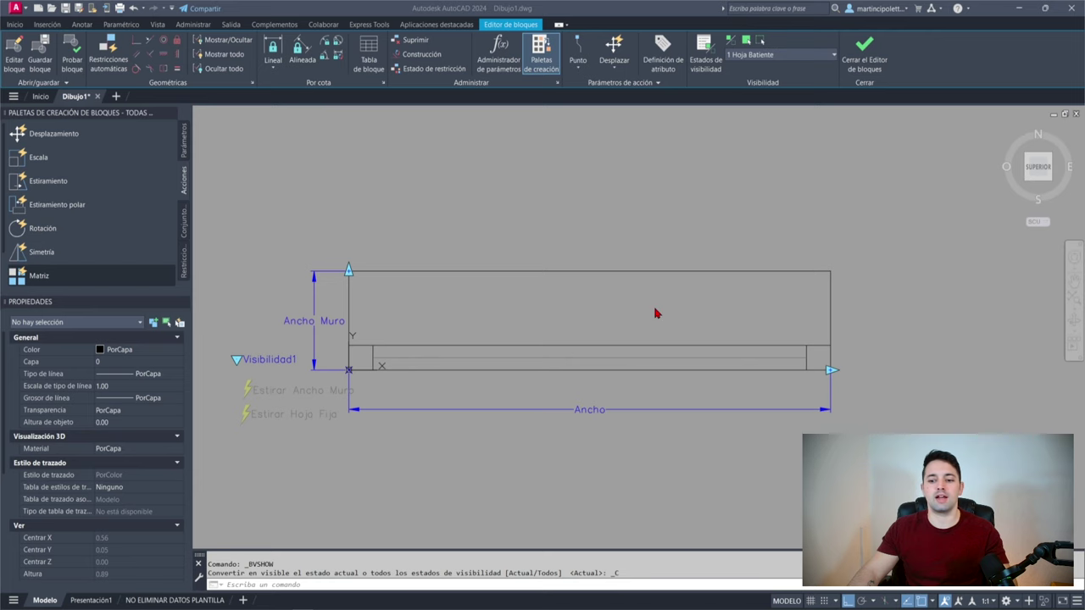
click(297, 454)
click(242, 371)
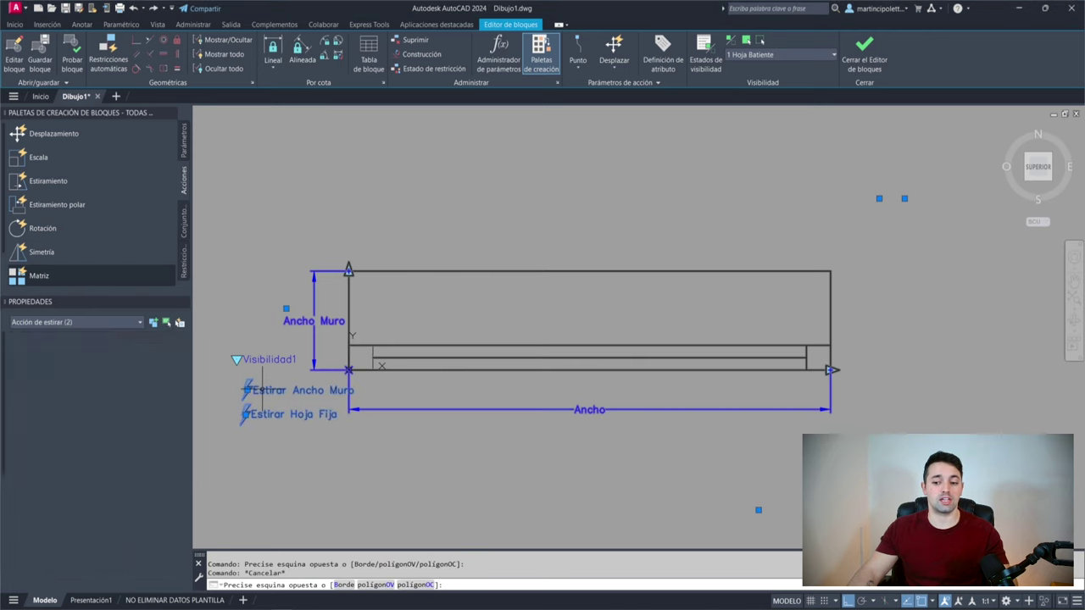
Step: Offset the left and right end vertical lines 0.05 inward with DF
key(Escape)
scroll(375, 351, up, 5)
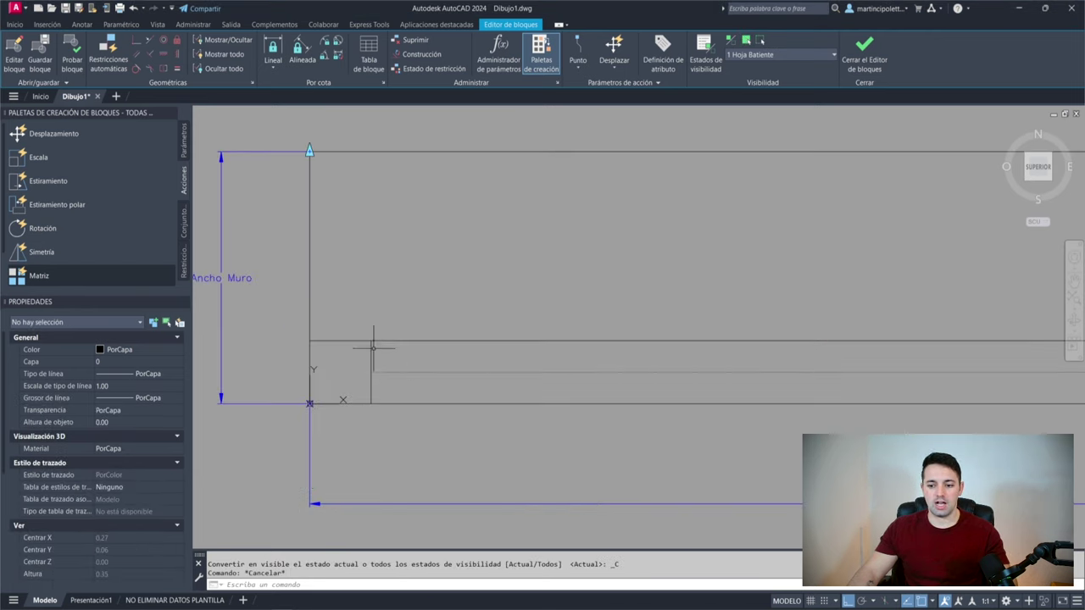
scroll(271, 298, down, 2)
text(df)
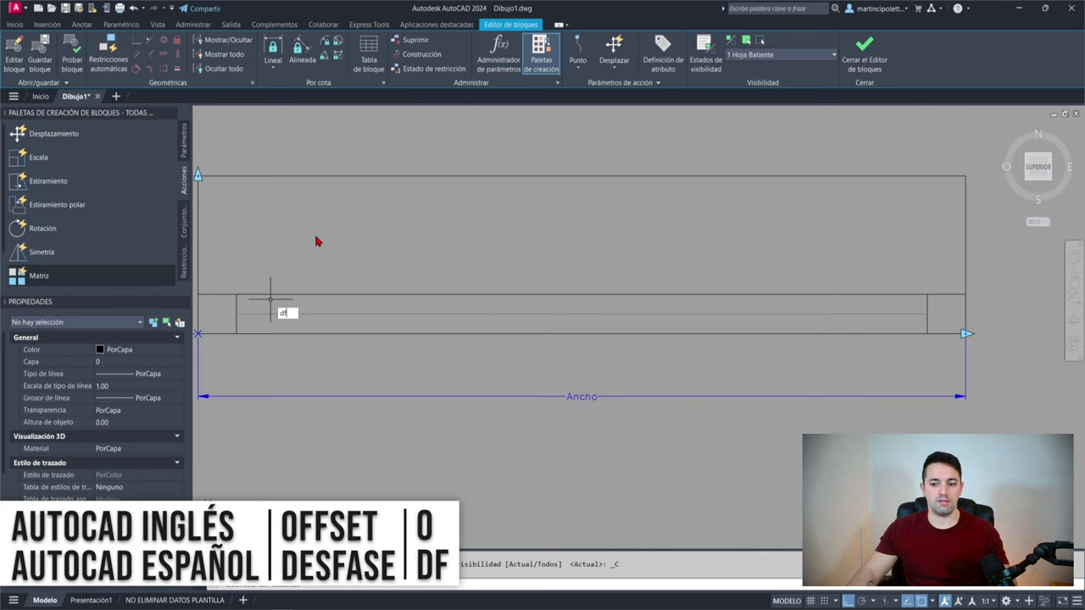
key(Return)
middle_drag(336, 235, 405, 235)
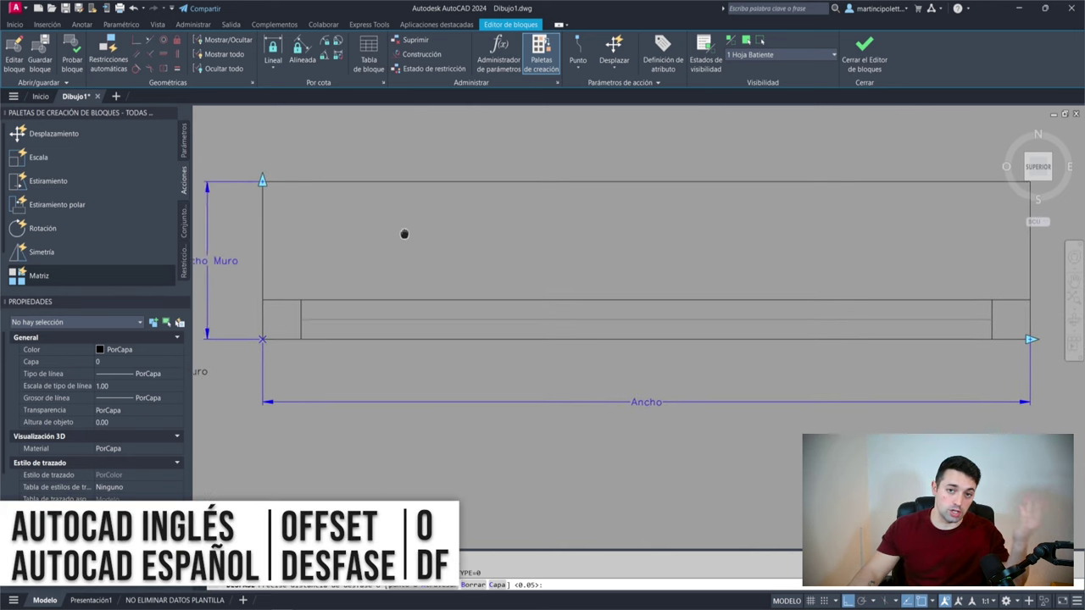
text(0.0)
key(Return)
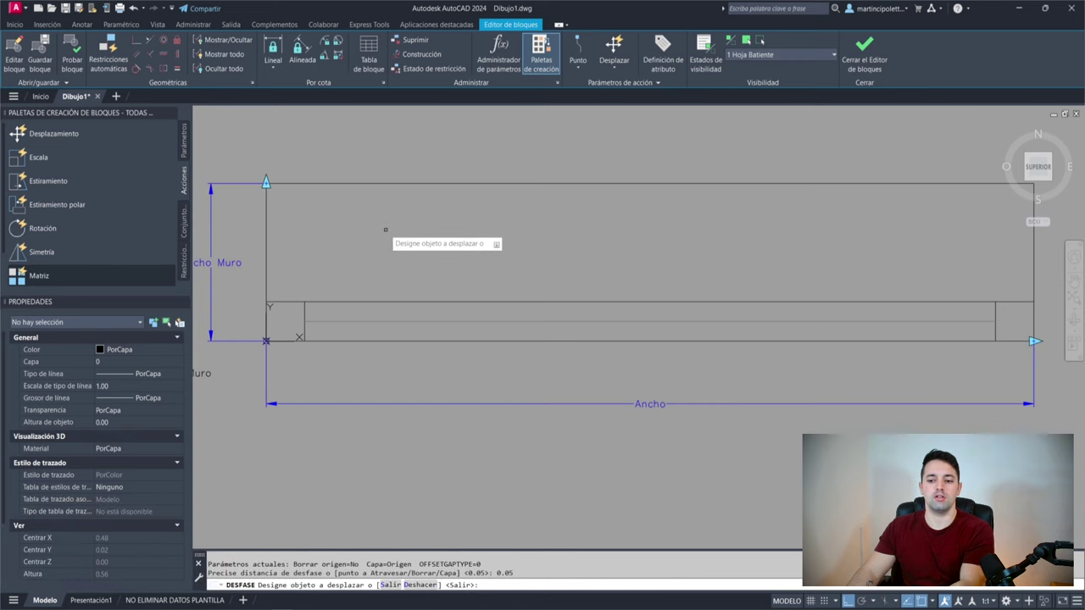
click(304, 316)
click(386, 283)
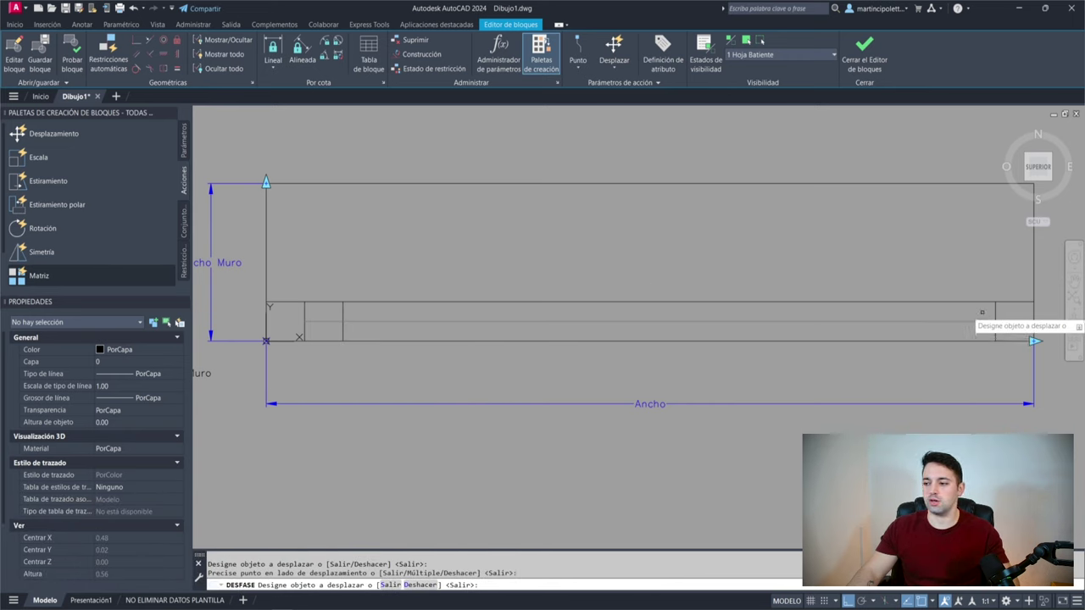
click(995, 322)
click(860, 241)
key(Escape)
Step: Start a line at the frame corner, cancel it, and pan the whole block into view
text(l)
key(Return)
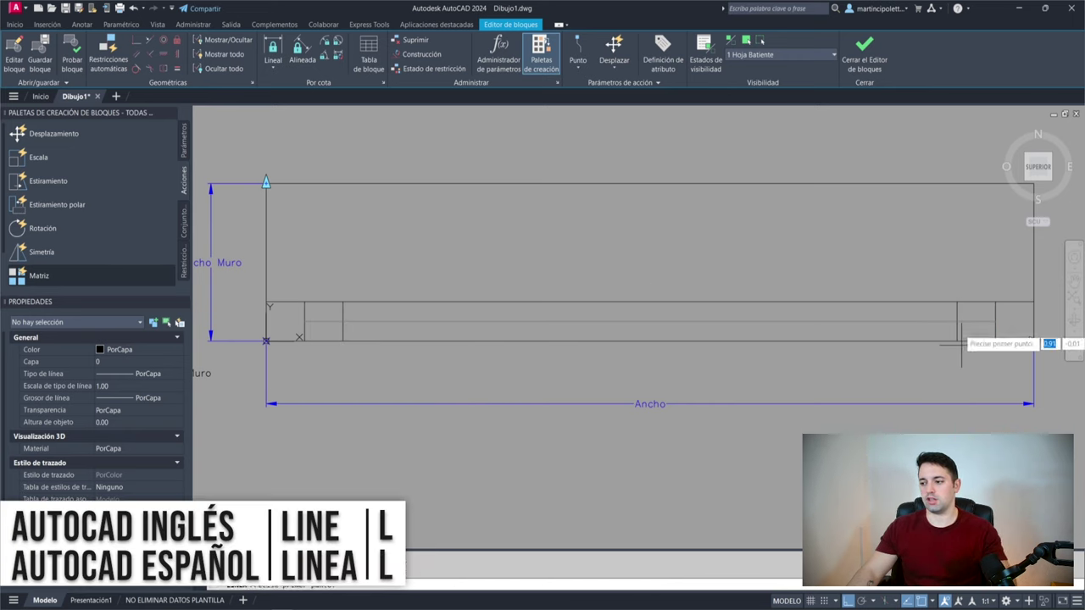
click(266, 341)
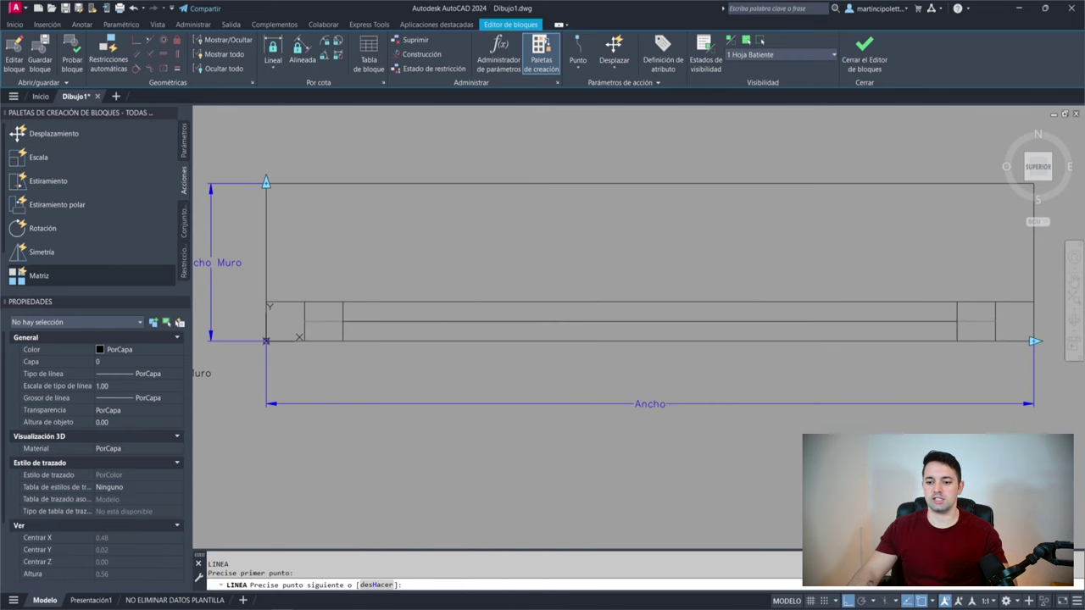
key(Escape)
scroll(387, 259, down, 4)
middle_drag(334, 325, 375, 377)
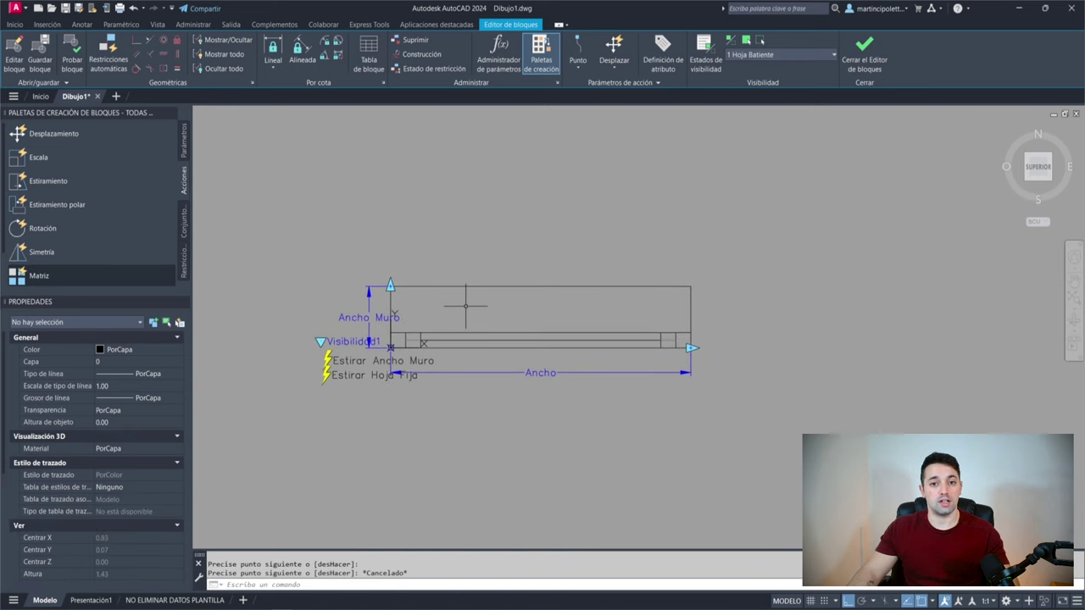
scroll(483, 292, up, 2)
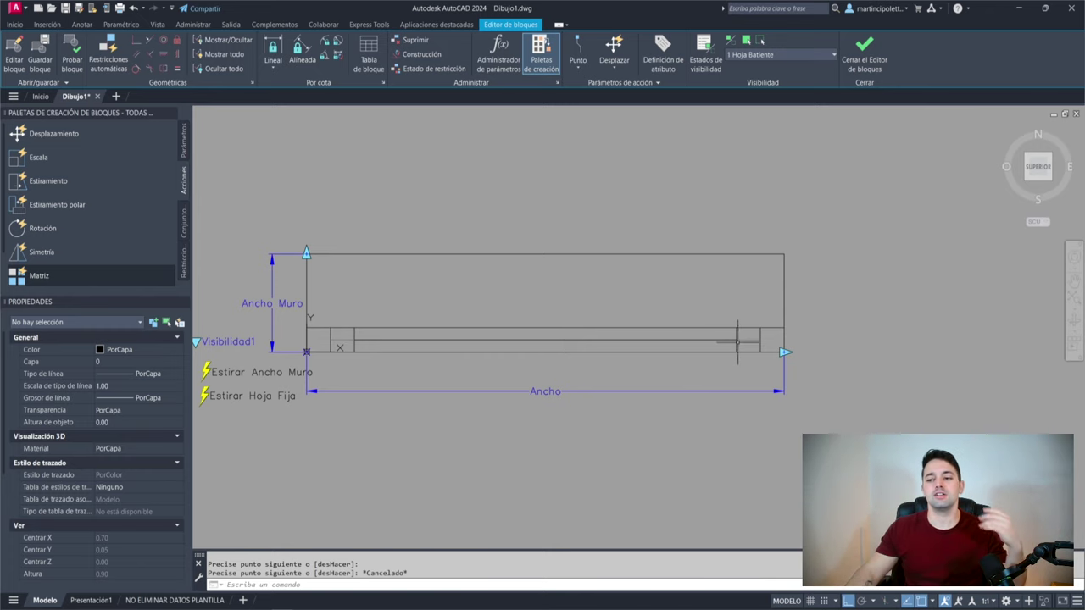
middle_drag(611, 308, 684, 309)
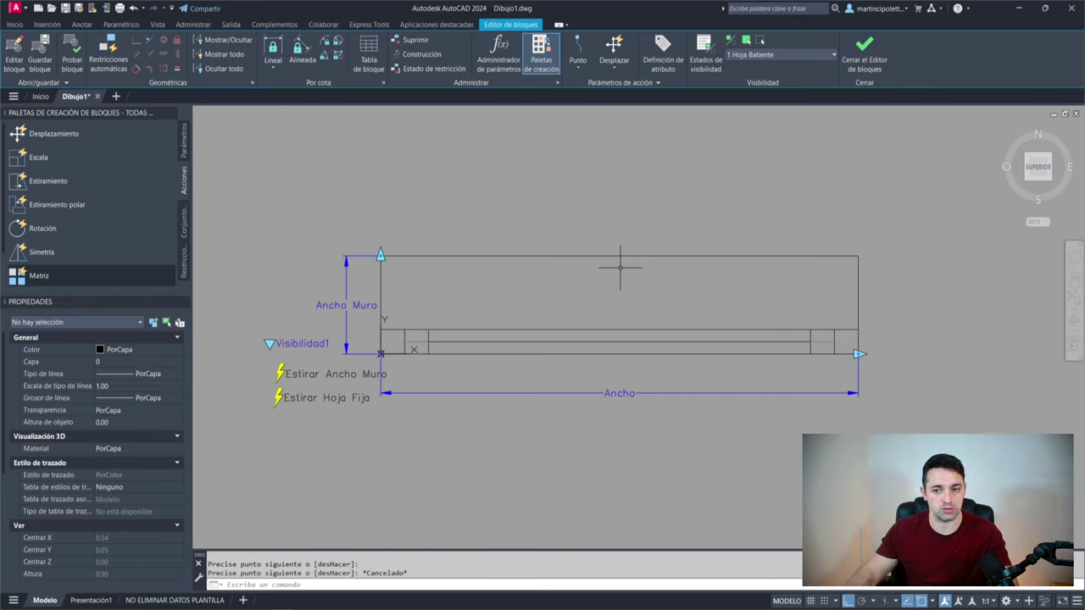
Step: Select the new right-end vertical line and frame line, then clear the selection
click(620, 267)
key(Escape)
click(810, 336)
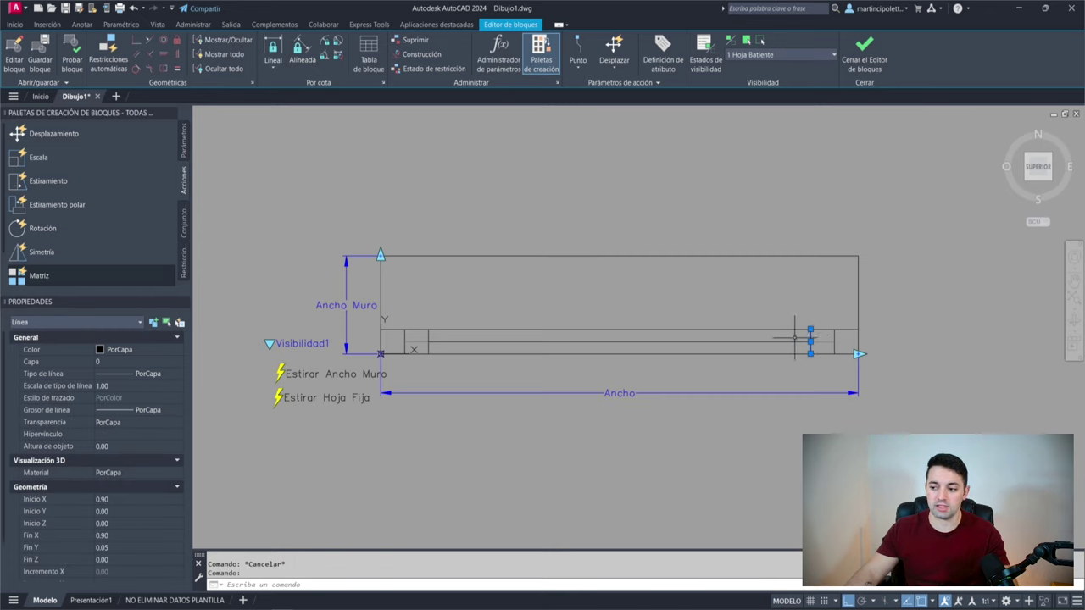
click(794, 340)
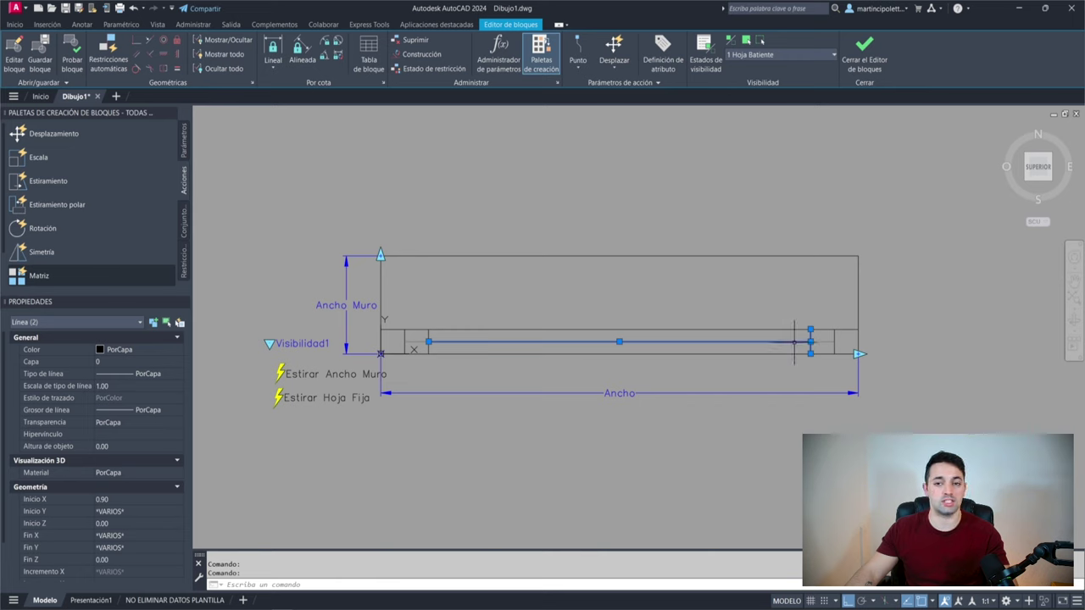
click(788, 305)
key(Escape)
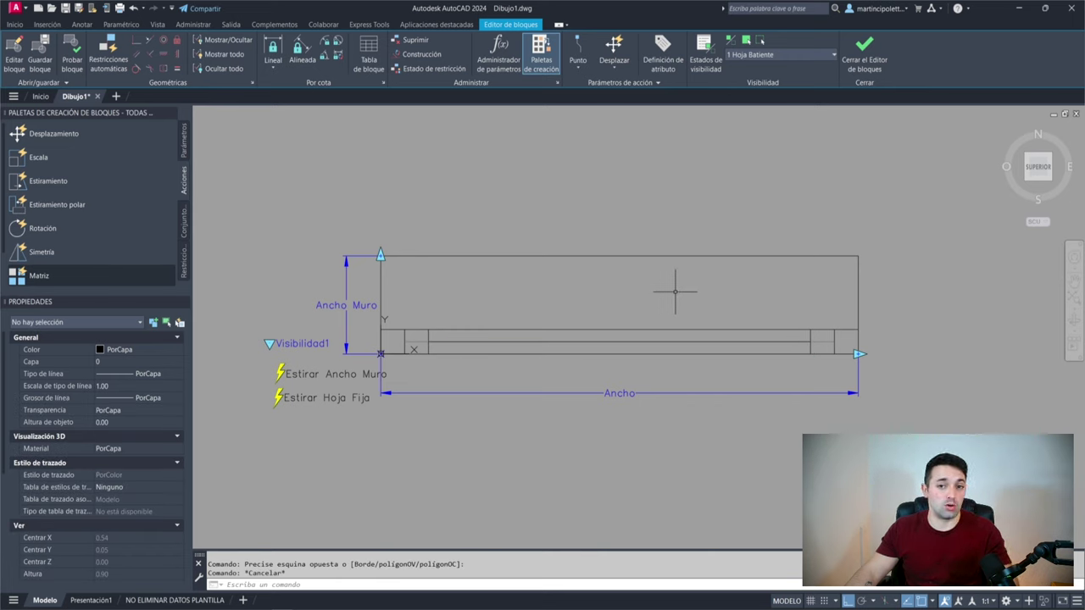
Step: Redefine the Estirar Hoja Fija stretch, selecting the objects at the wall's right end
click(353, 413)
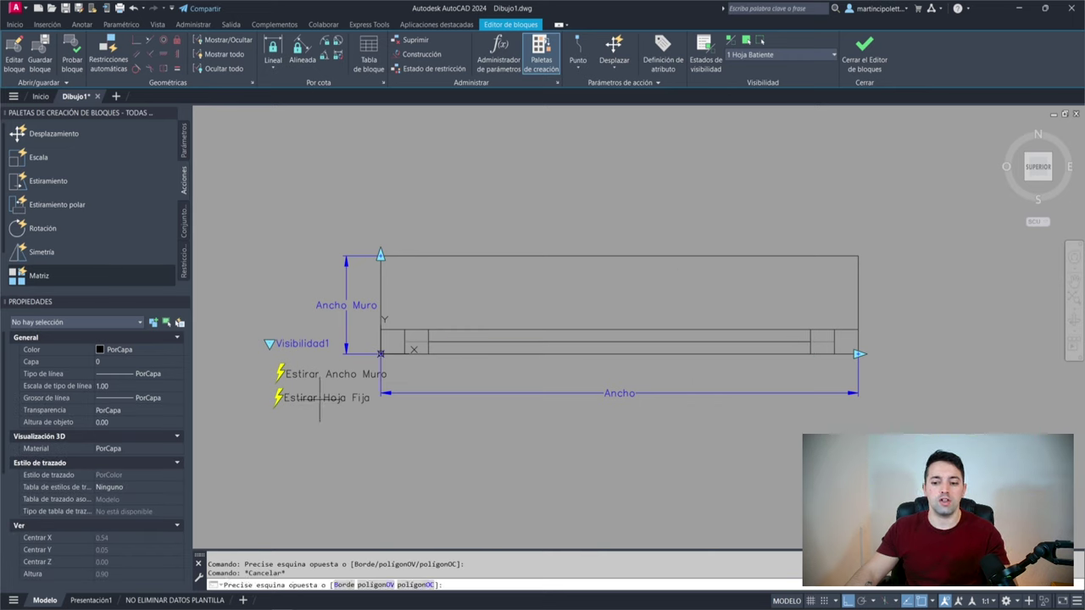
click(306, 398)
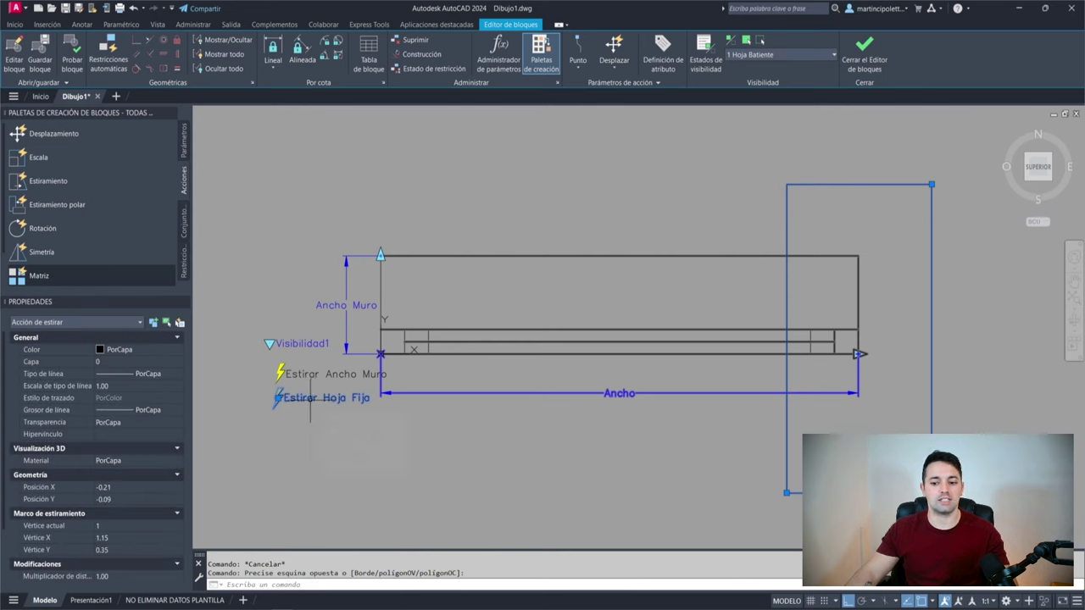
right_click(304, 398)
click(339, 423)
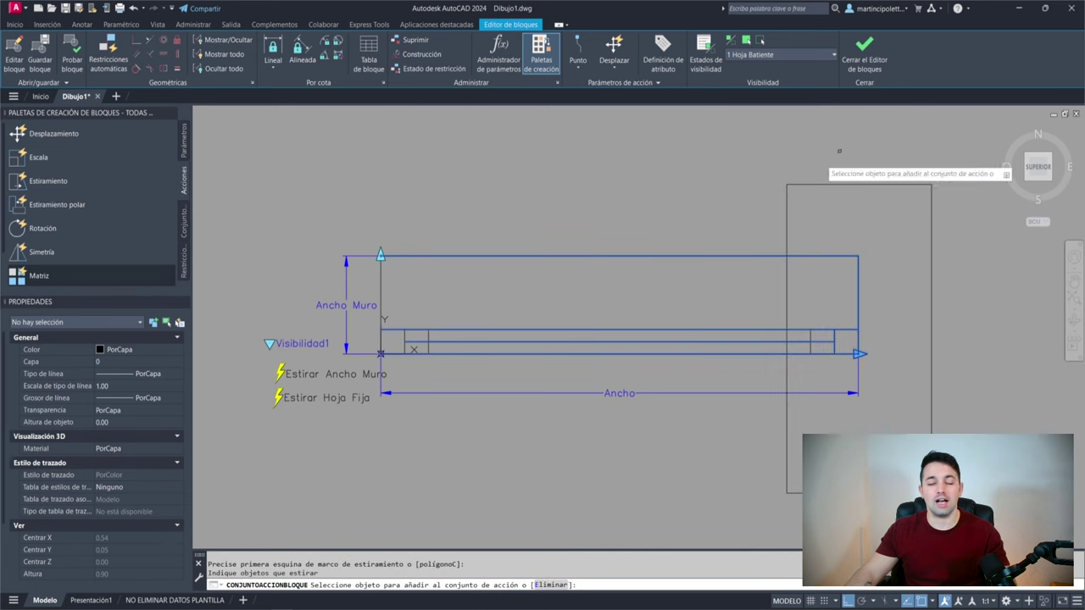
scroll(837, 260, up, 3)
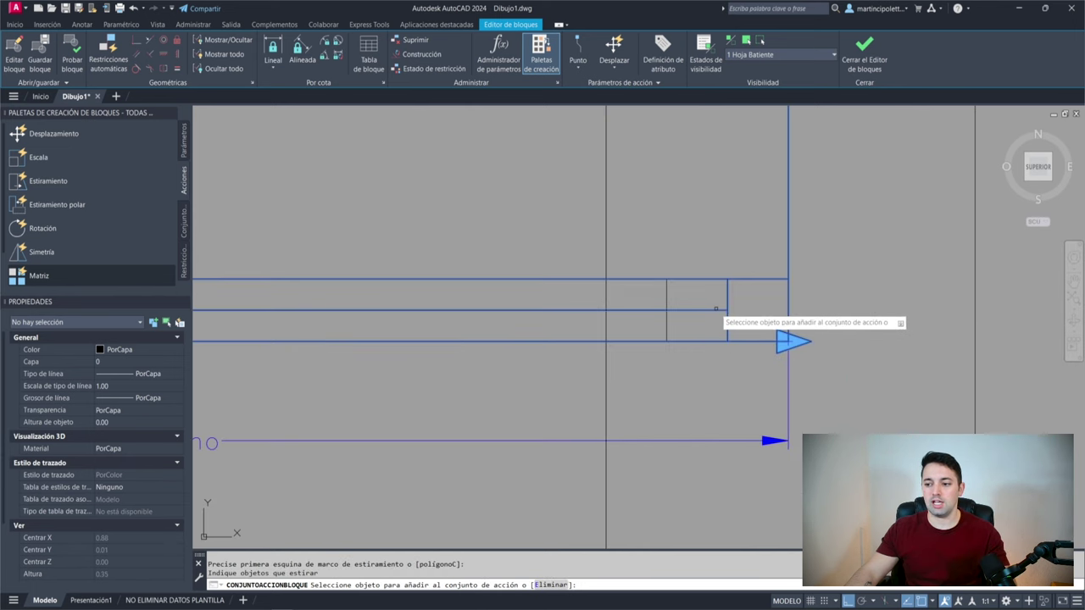
click(670, 246)
click(651, 336)
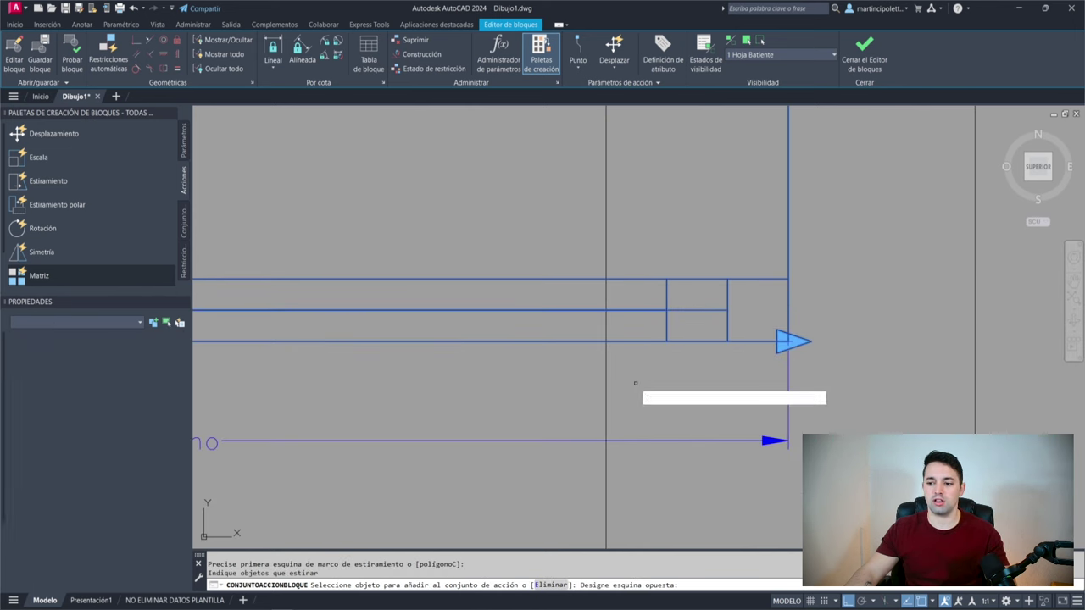
scroll(678, 271, down, 3)
scroll(666, 249, down, 2)
key(Return)
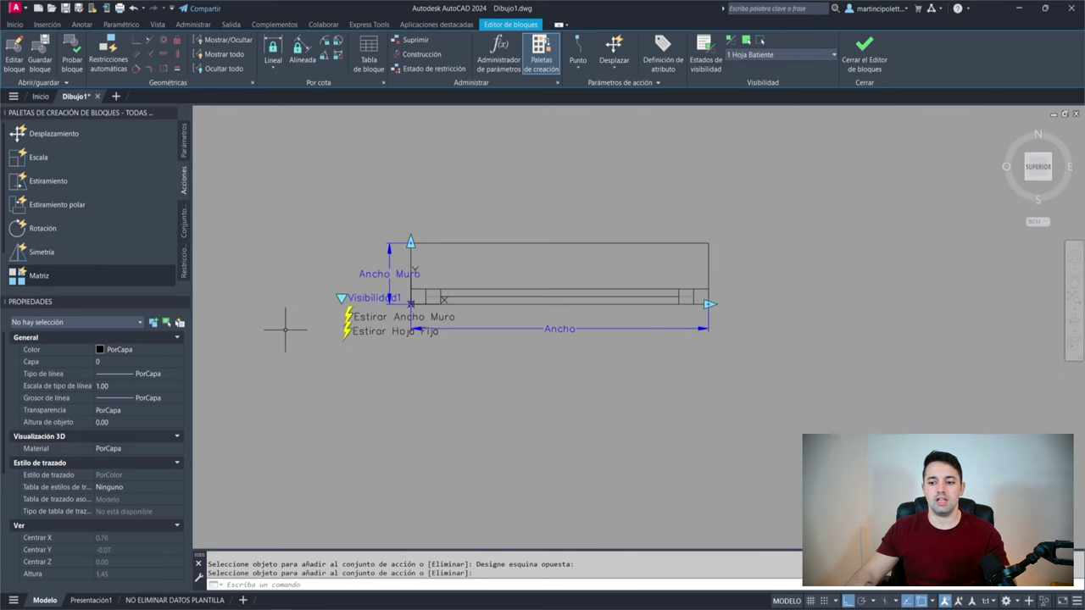
Step: Rename the stretch action to Estirar Ancho in the Properties palette
click(373, 331)
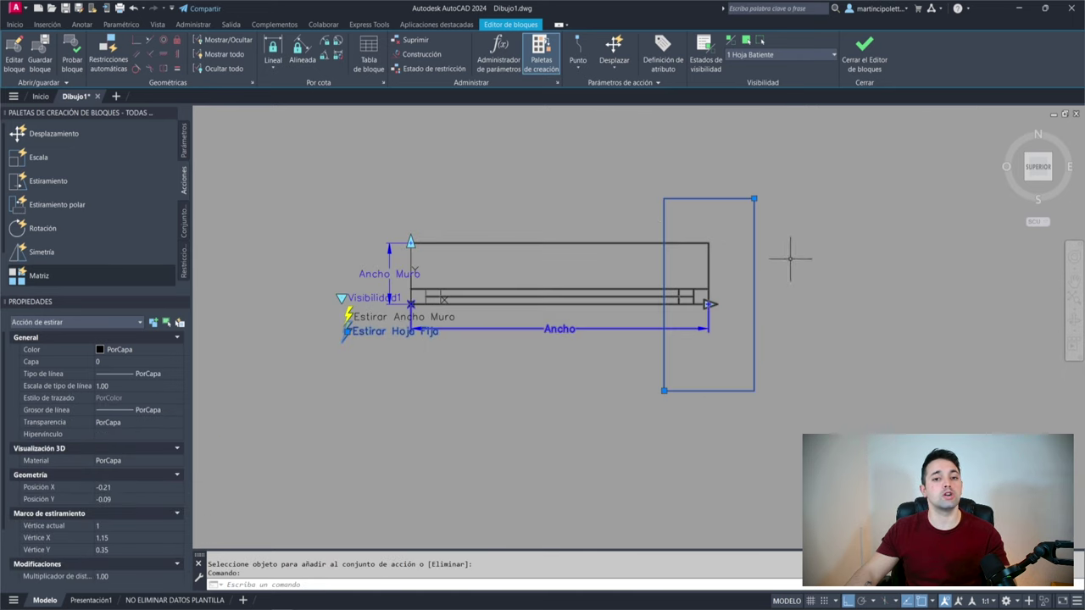
middle_drag(376, 349, 410, 365)
scroll(414, 351, up, 2)
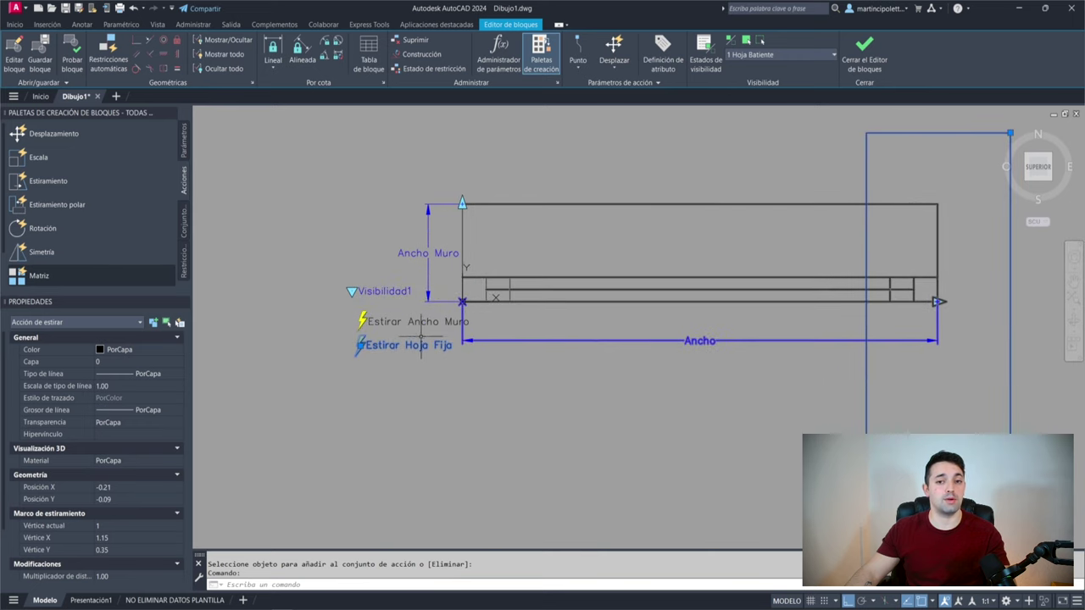
middle_drag(429, 329, 385, 363)
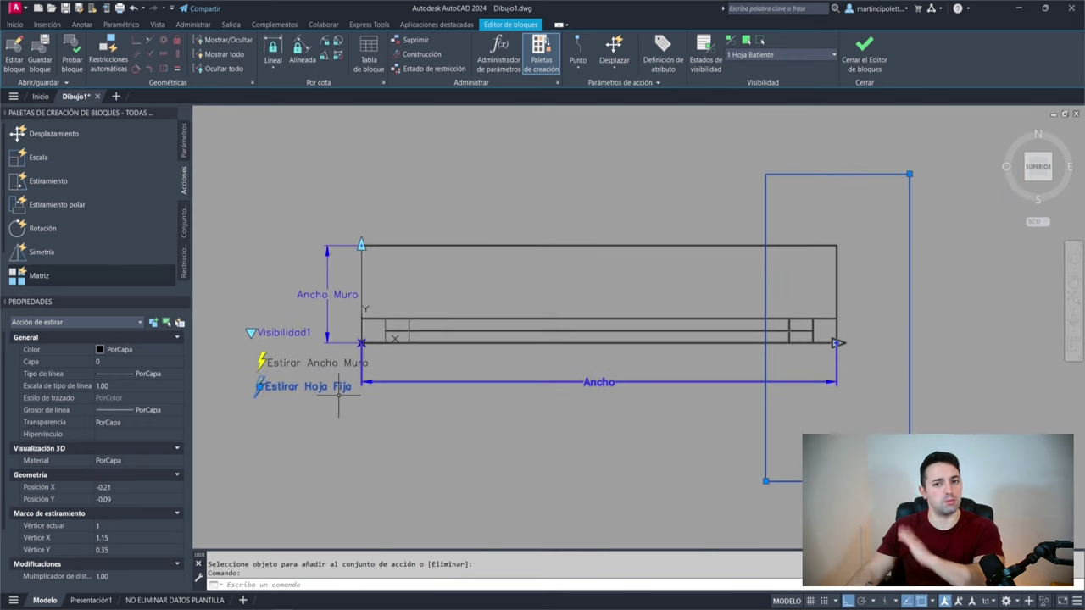
key(Escape)
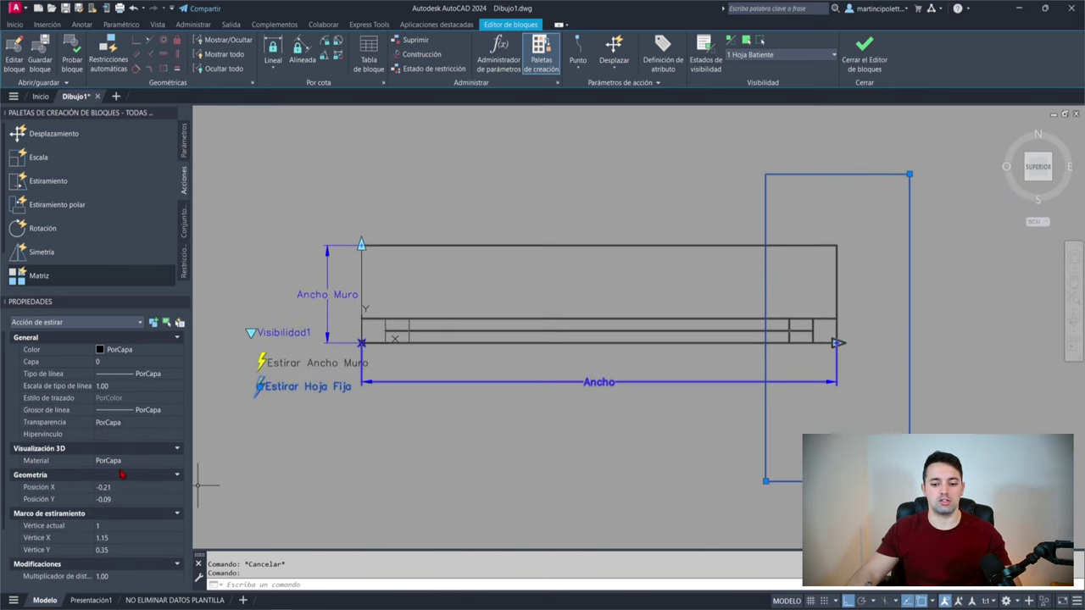
scroll(129, 422, down, 3)
click(108, 542)
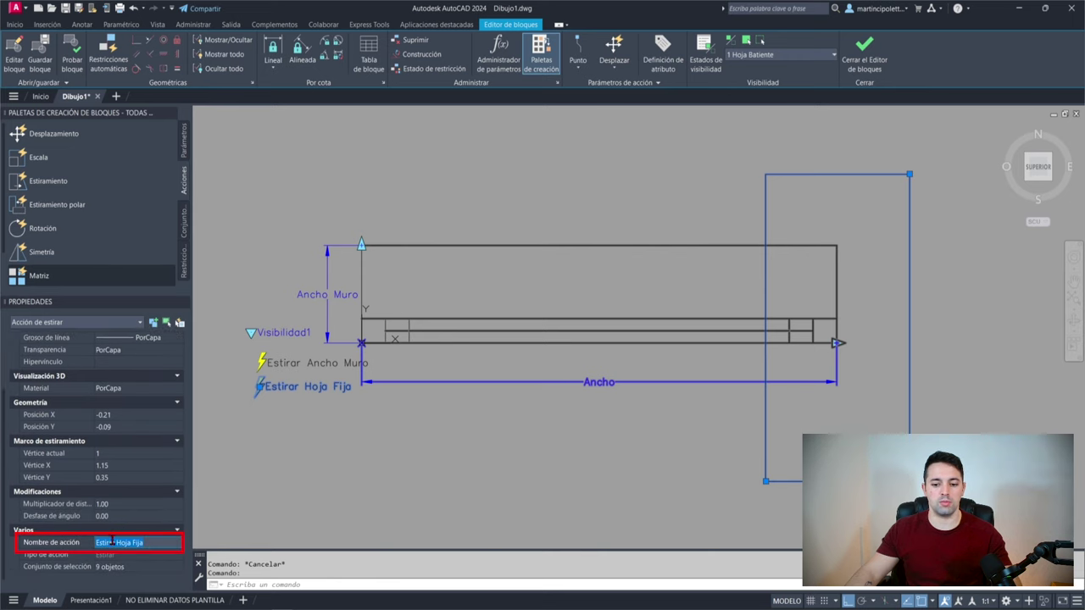
text(Ancho)
click(464, 455)
key(Escape)
key(Escape)
scroll(464, 455, down, 3)
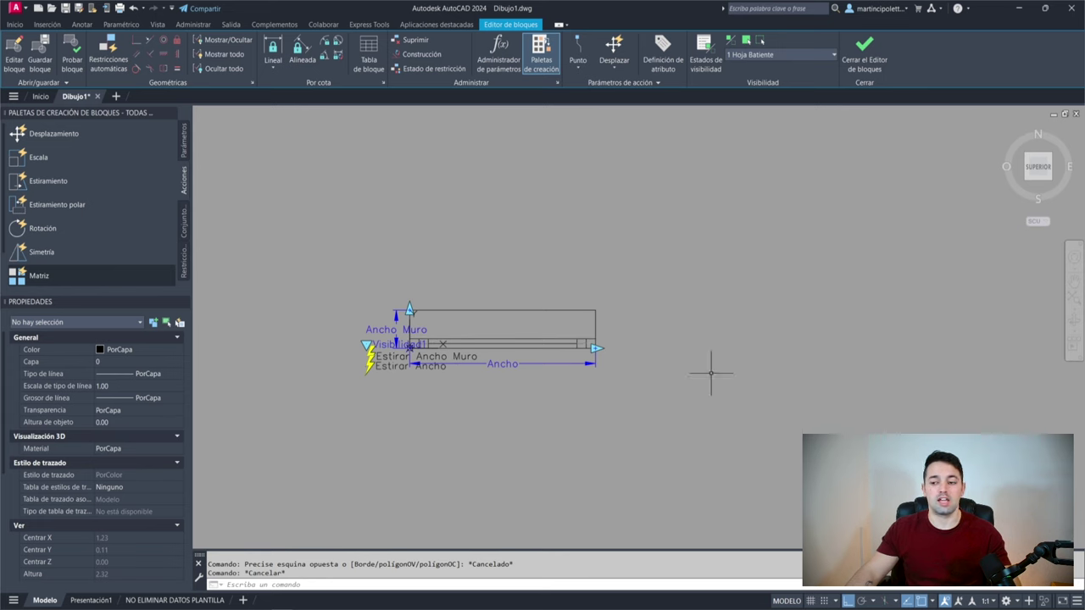
scroll(532, 275, up, 2)
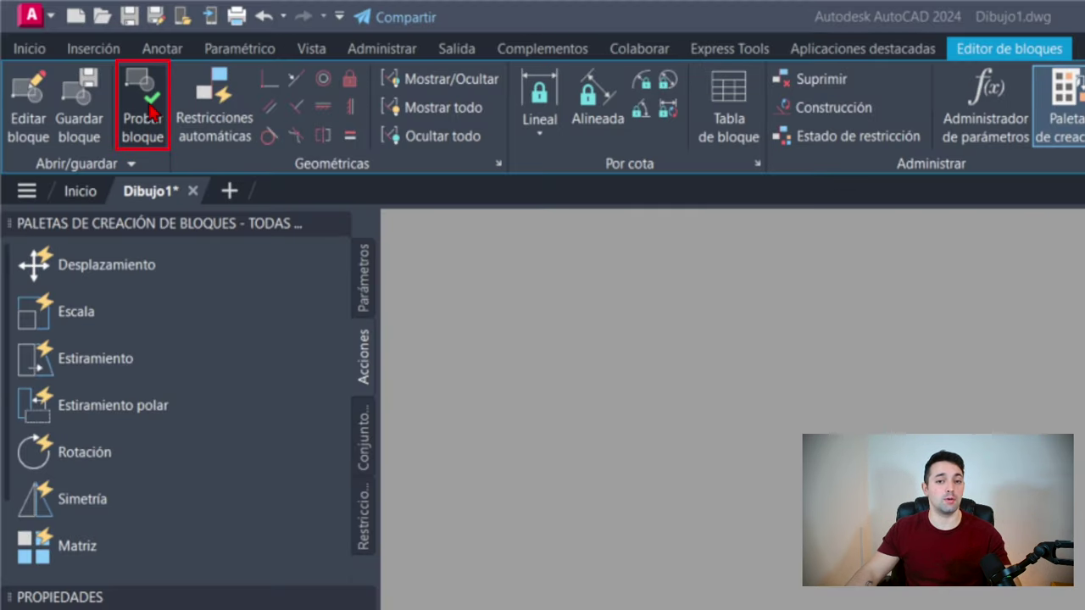
Step: Test the block, setting wall depth to 0.33 and window width to 1.86 with grips
click(151, 110)
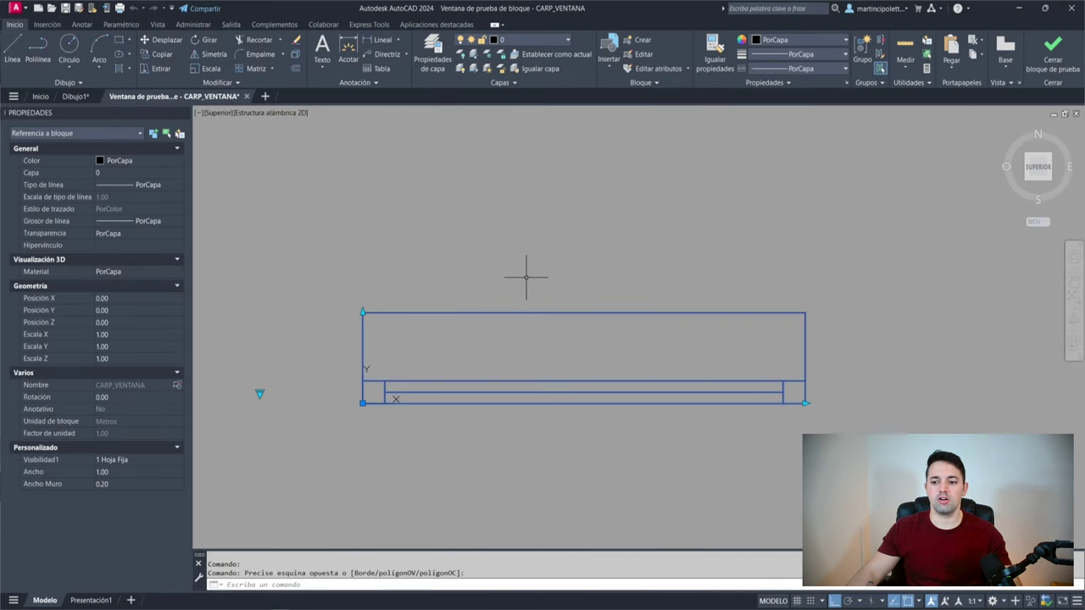
scroll(512, 408, down, 2)
click(419, 347)
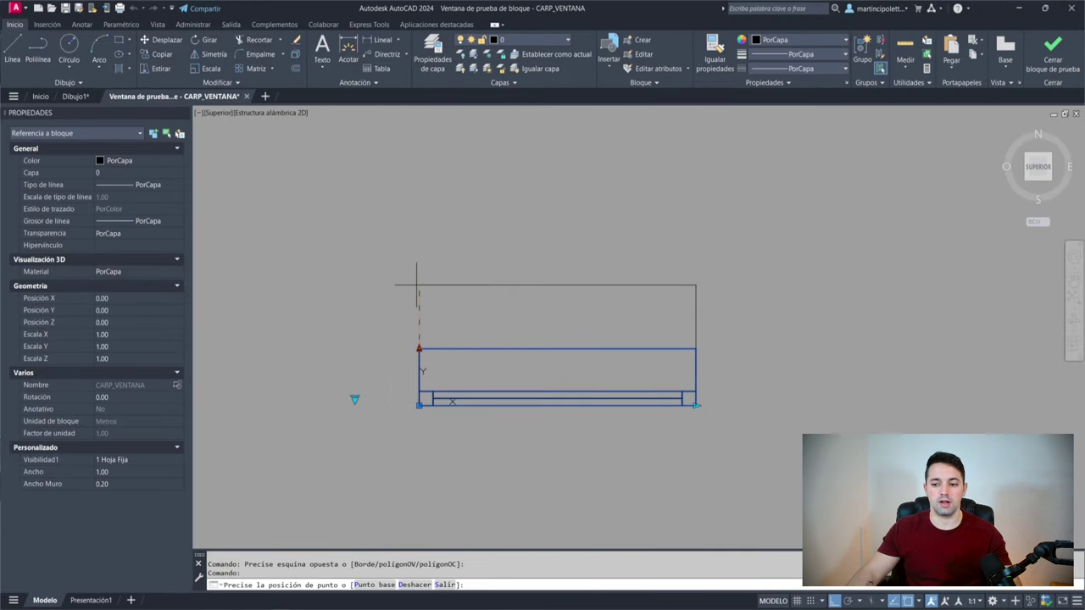
click(396, 350)
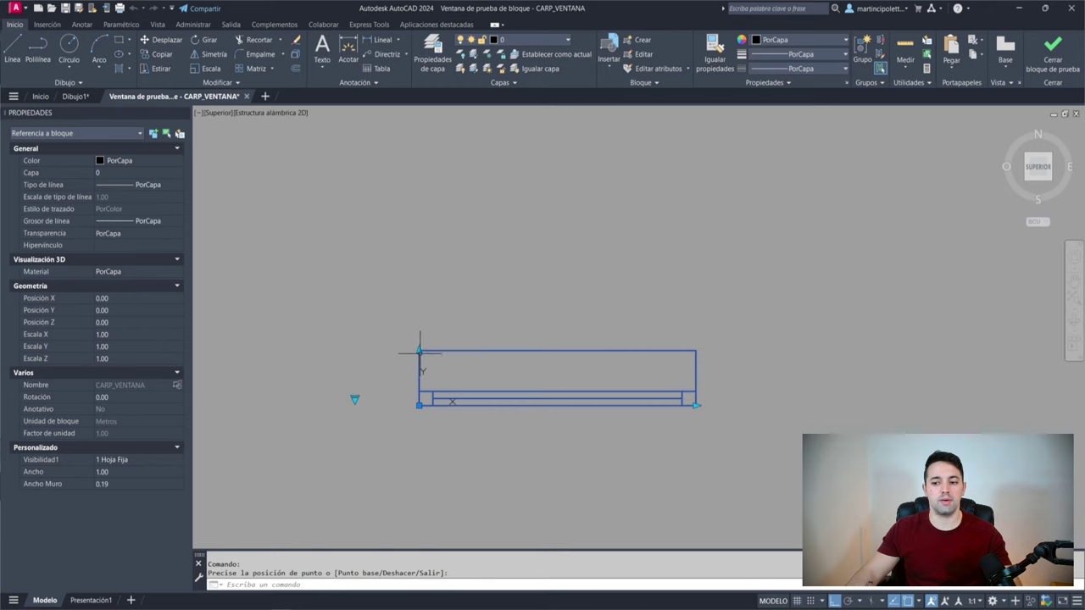
click(419, 350)
click(418, 311)
click(695, 405)
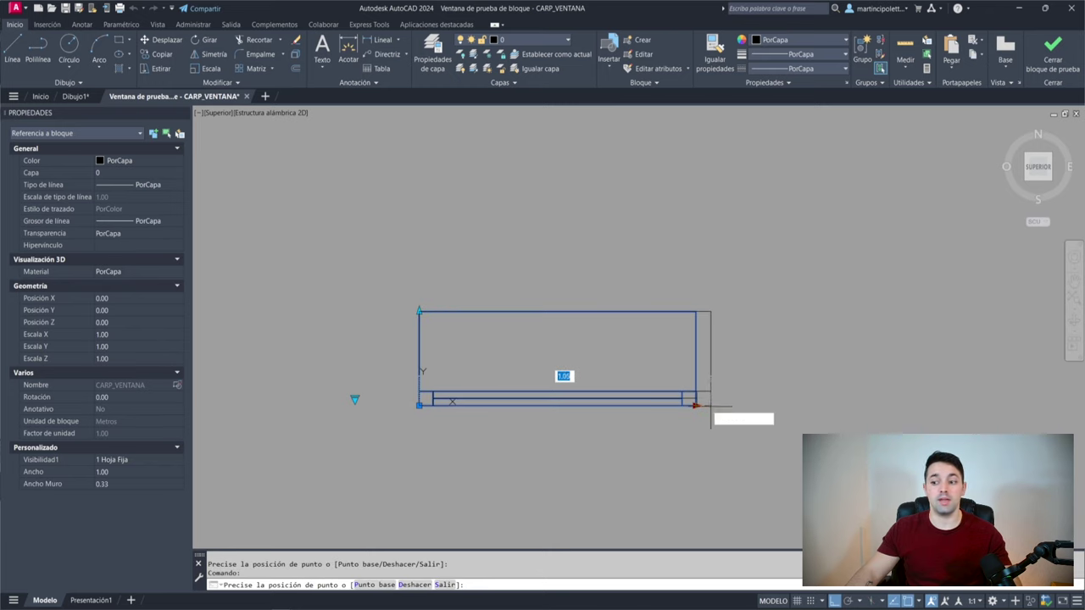
click(933, 405)
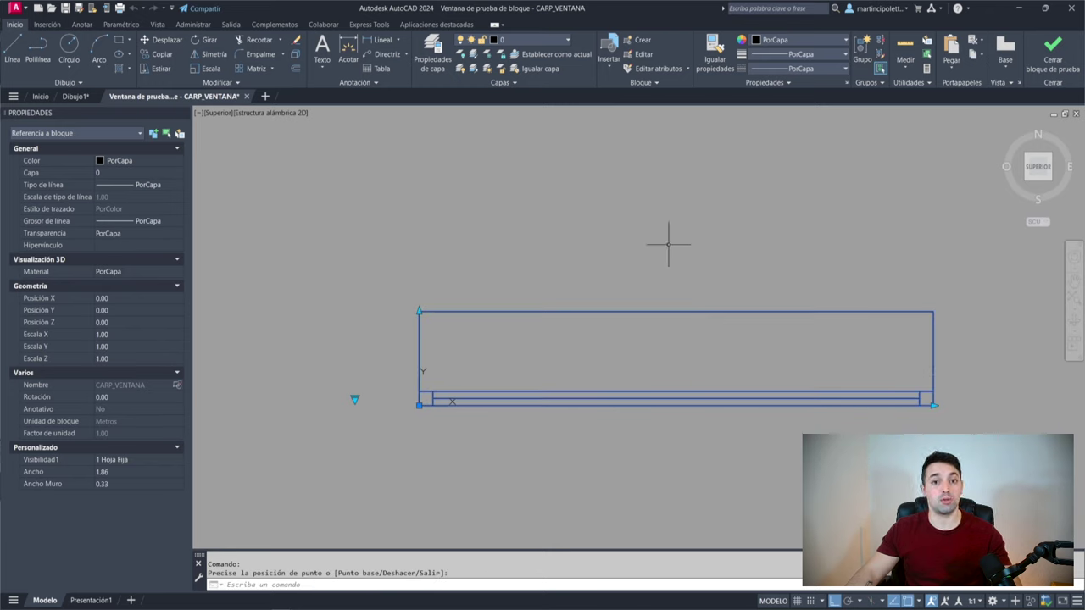
Step: Check the Ancho and Ancho Muro values and switch the block to 1 Hoja Batiente
middle_drag(565, 382, 519, 370)
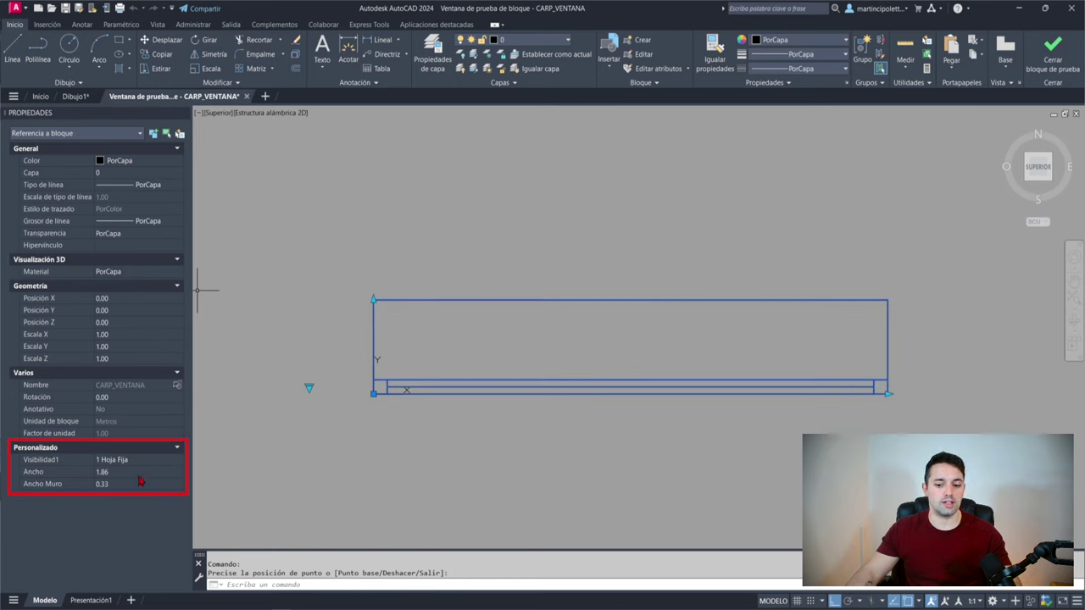
click(96, 471)
click(121, 484)
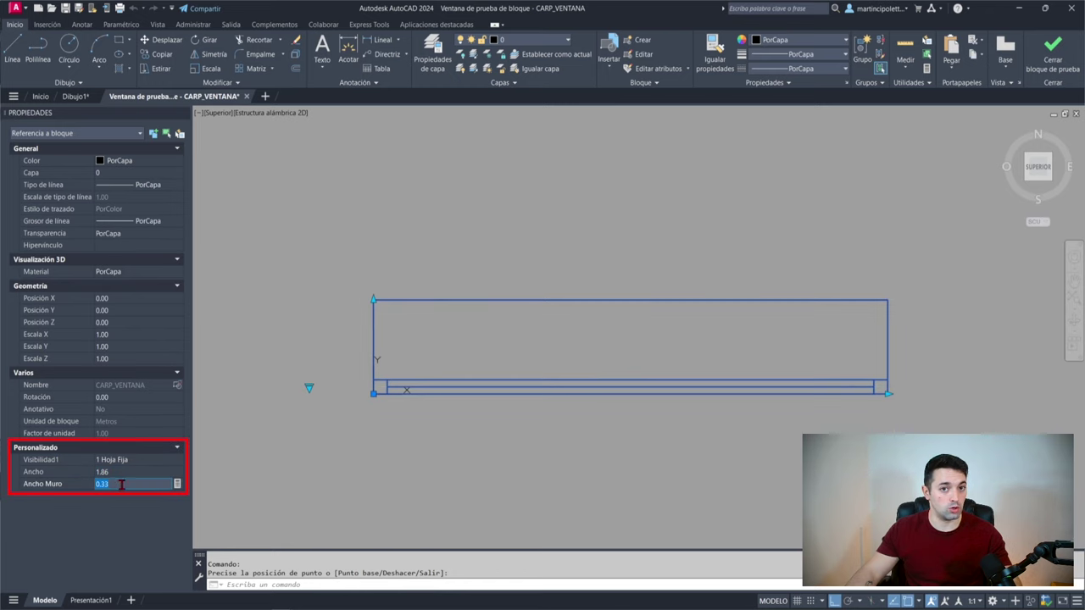
click(127, 459)
click(177, 459)
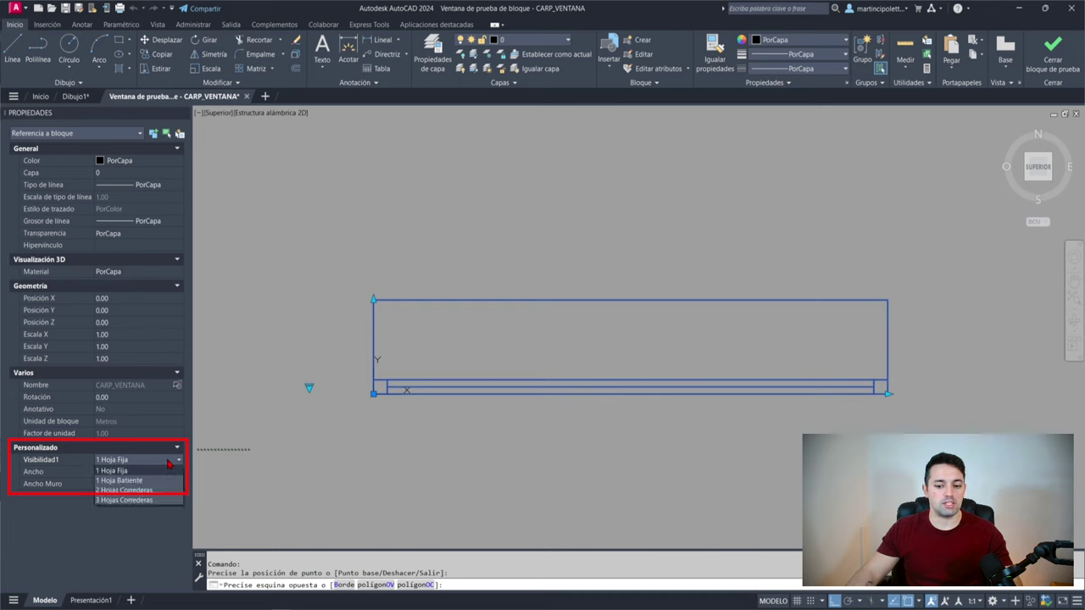
click(246, 426)
click(303, 412)
click(309, 387)
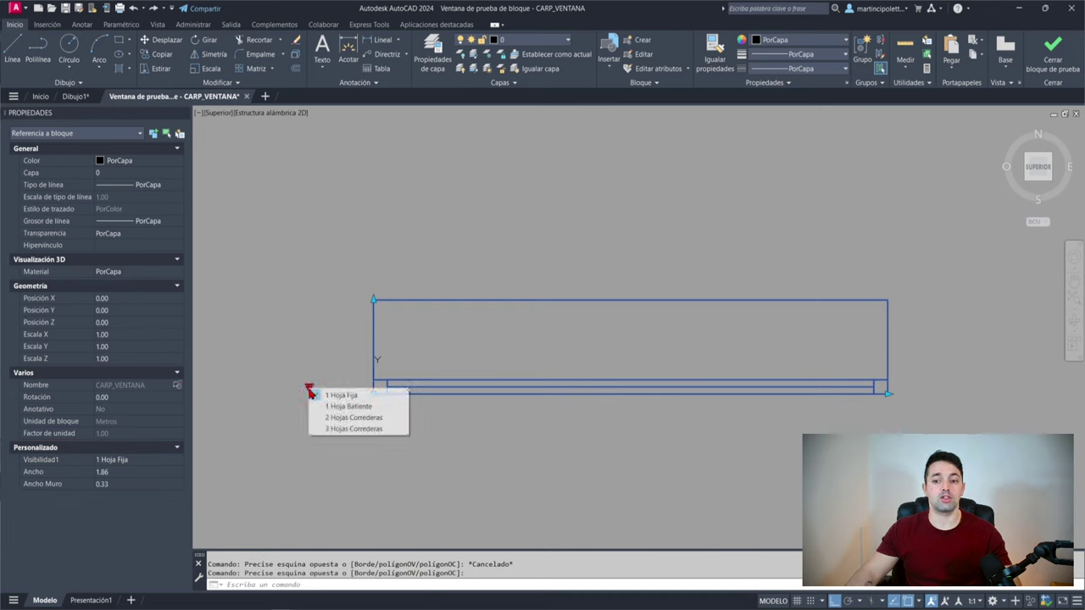
click(313, 390)
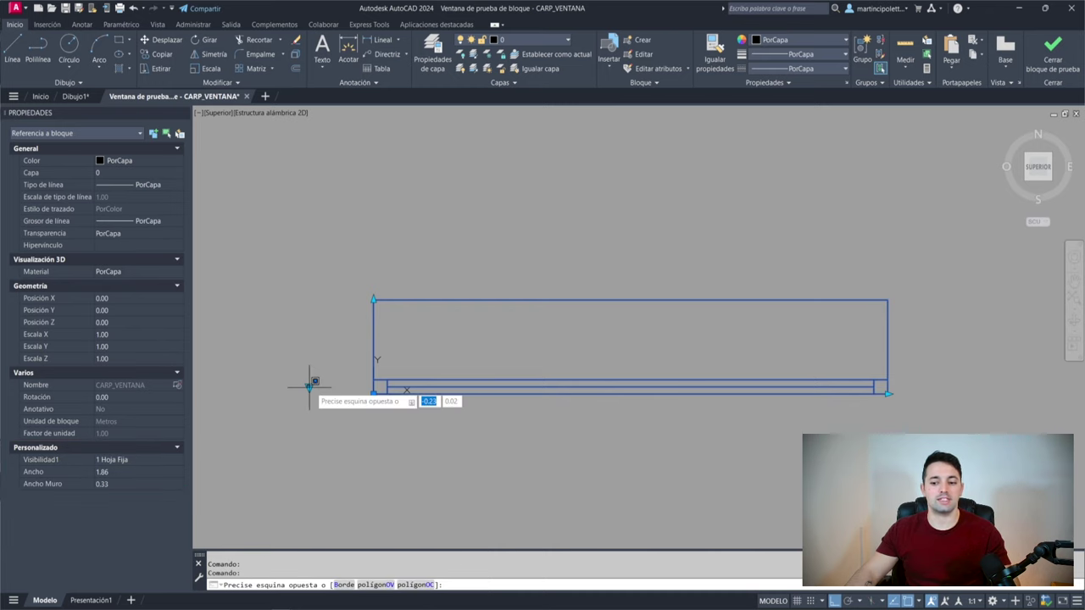
click(309, 387)
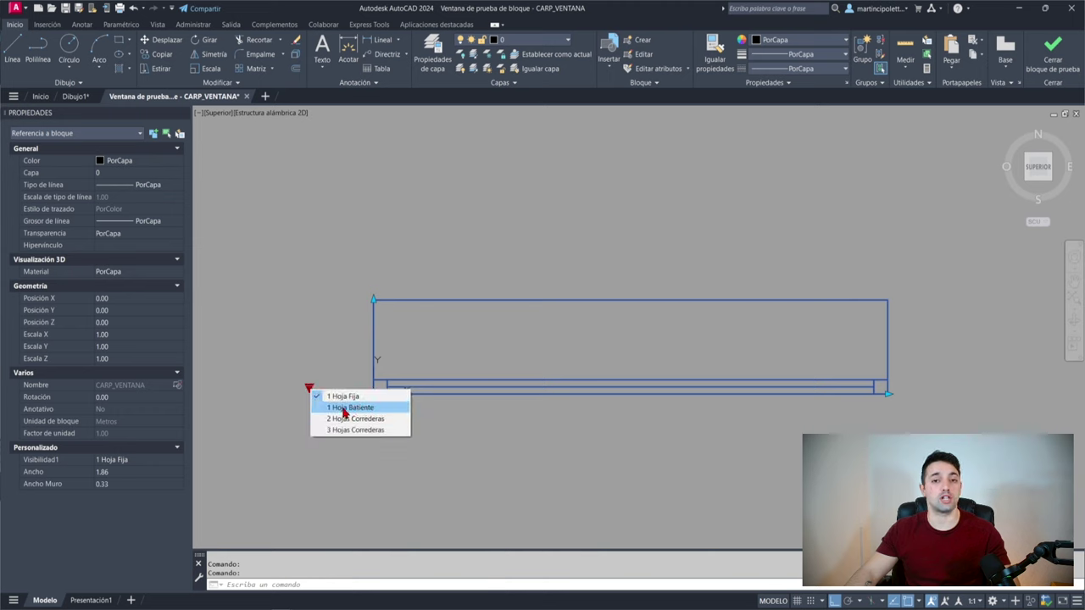
click(345, 410)
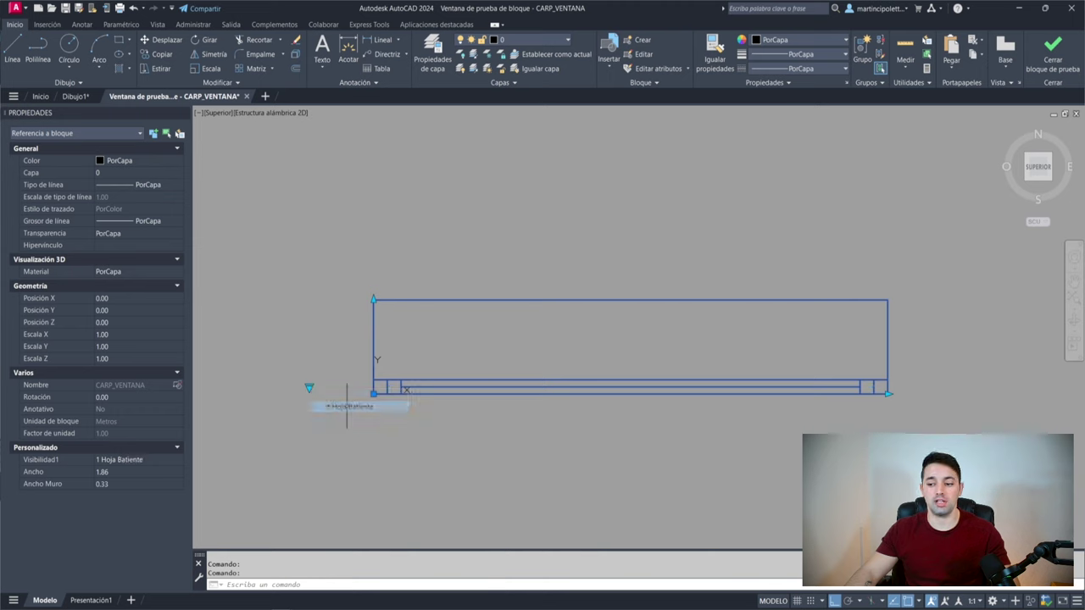
Step: Narrow the window width to 0.87 and lower the wall's top edge
click(887, 392)
click(612, 393)
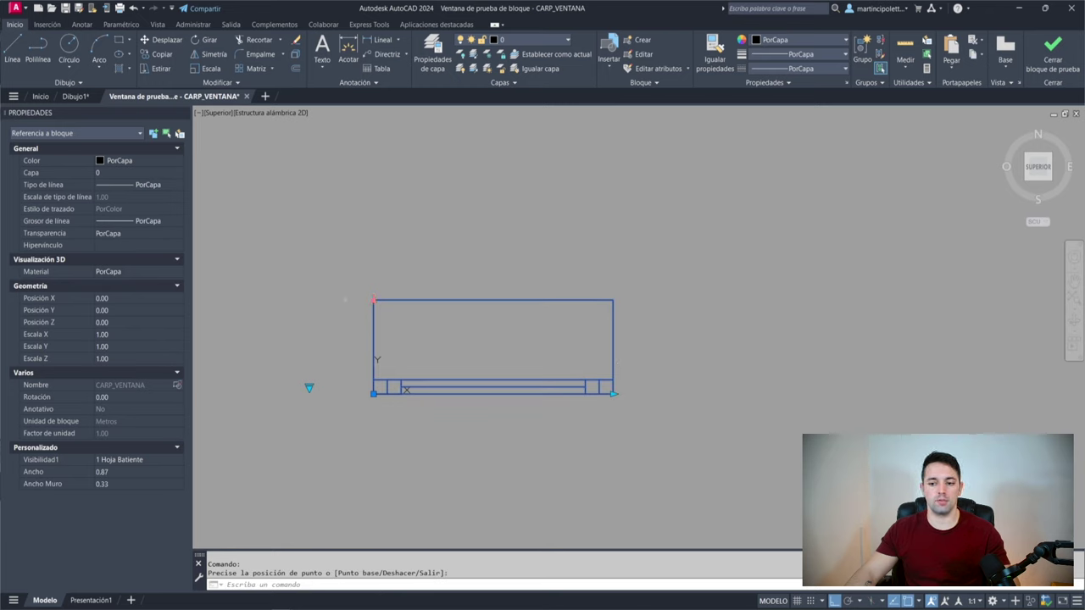
click(373, 346)
key(Escape)
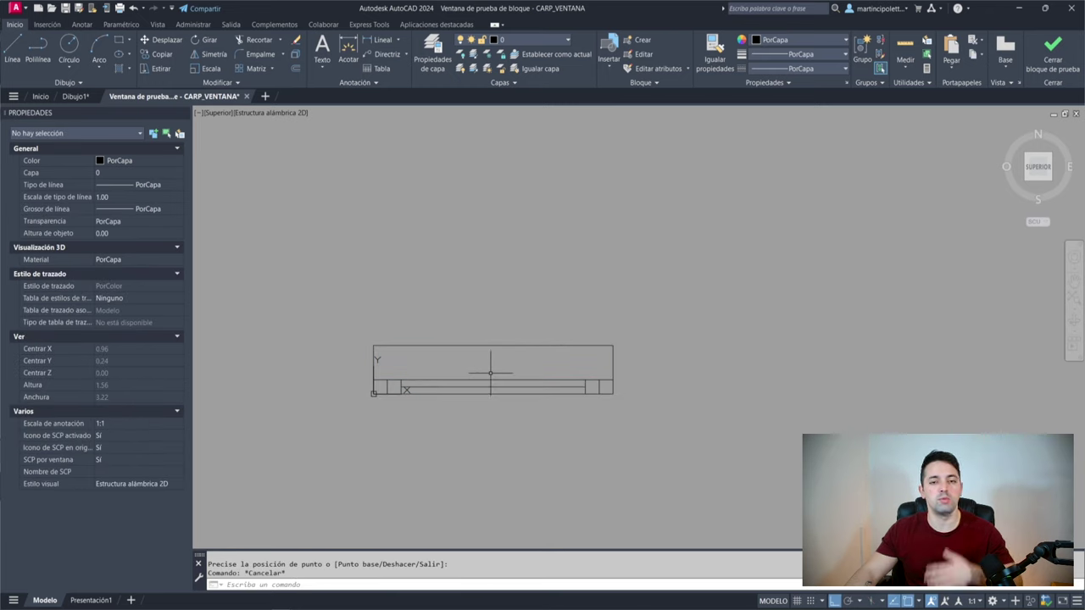
Step: Close the test window and switch to the 2 Hojas Correderas visibility state
click(1051, 62)
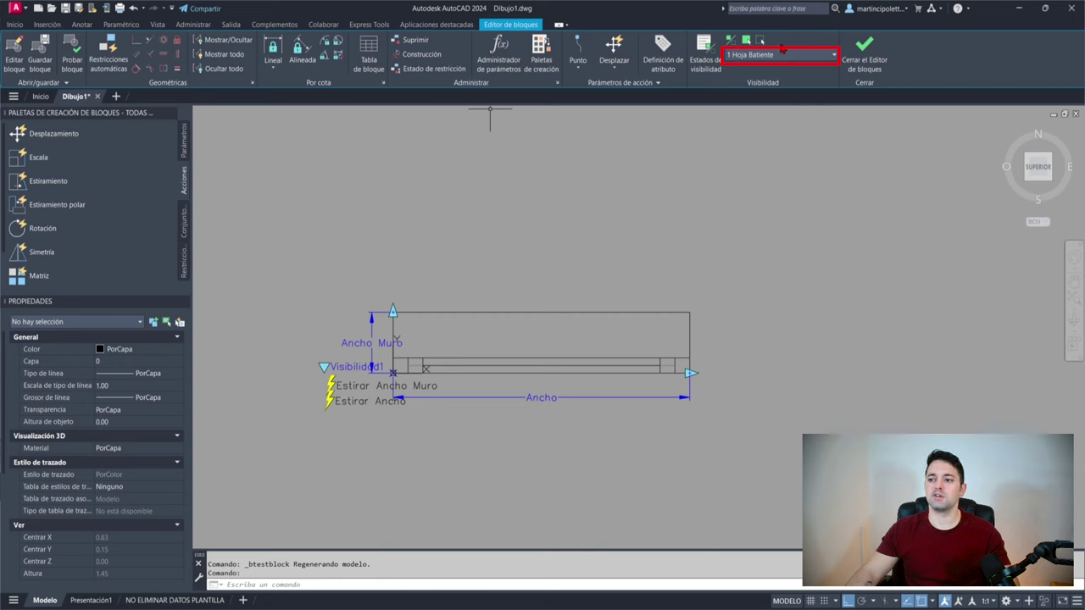
click(773, 56)
click(768, 94)
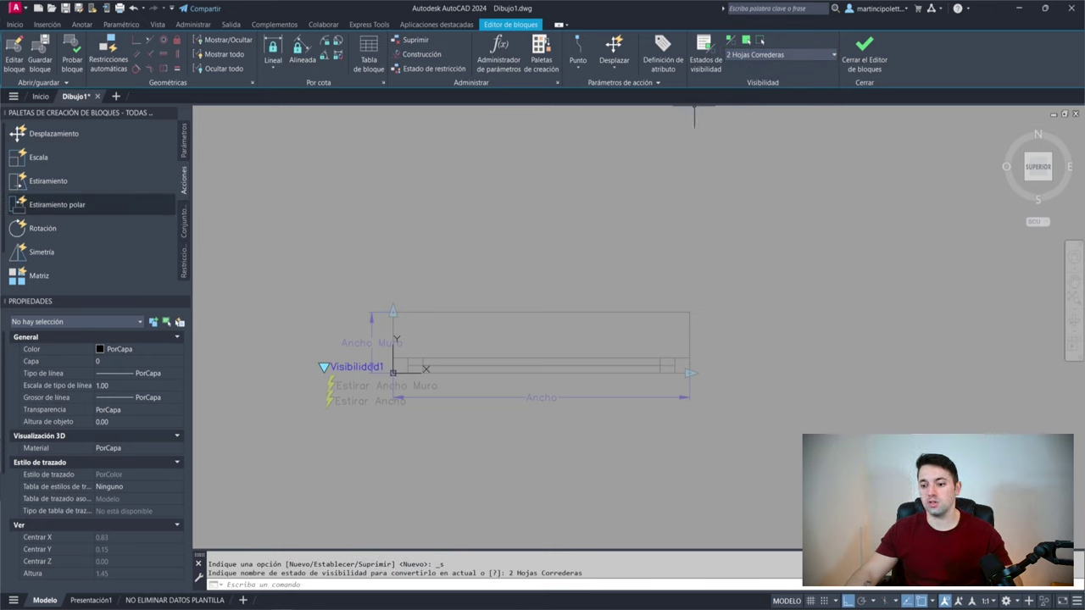
click(756, 257)
click(316, 327)
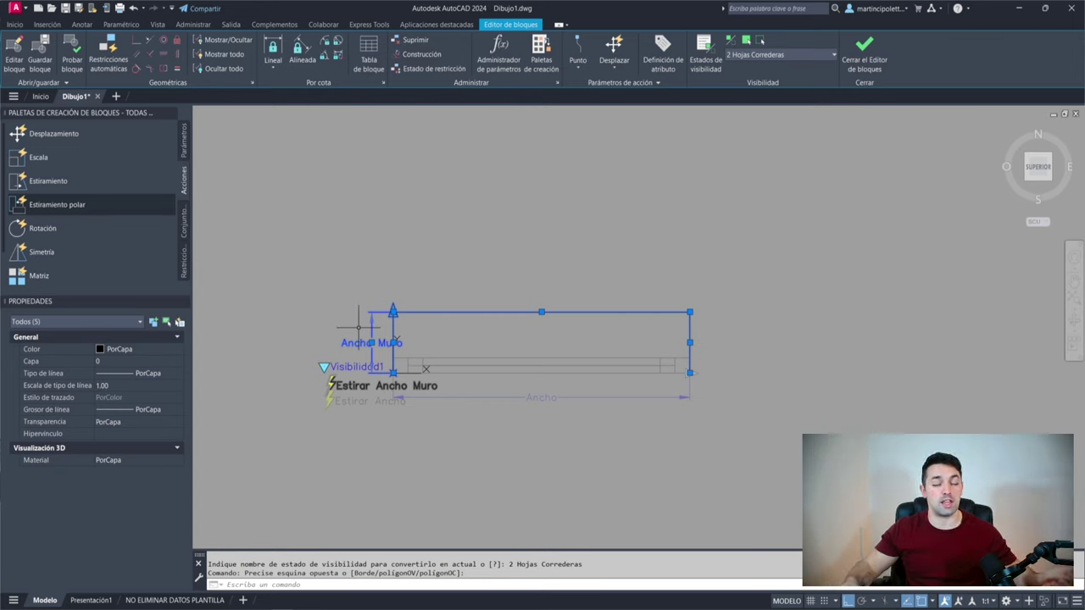
key(Escape)
Step: Make the wall rectangle, Ancho and Ancho Muro parameters and stretch actions visible
scroll(466, 347, up, 2)
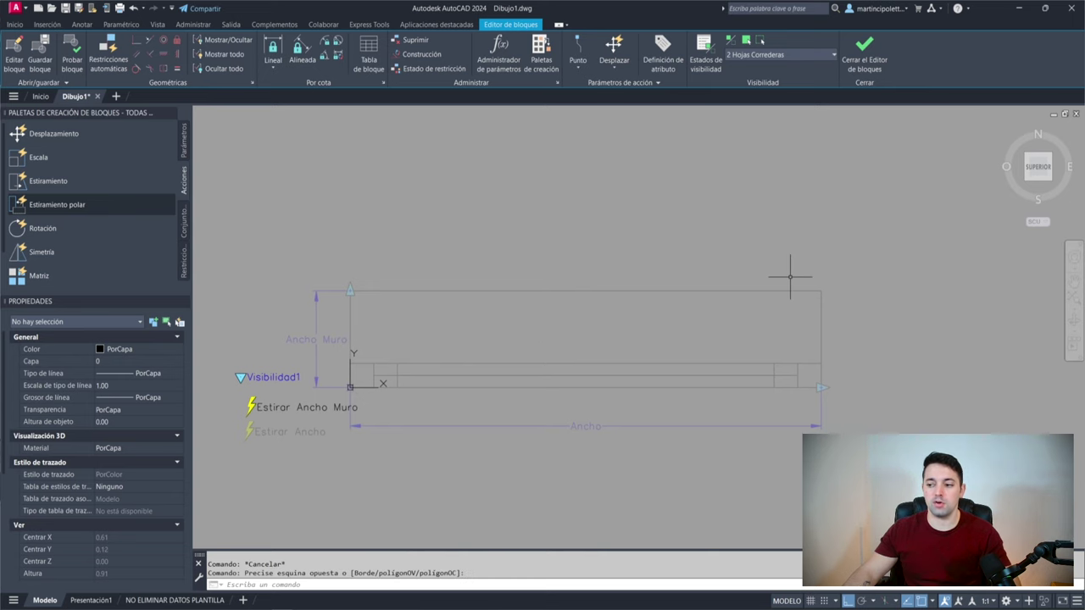
click(886, 248)
click(292, 306)
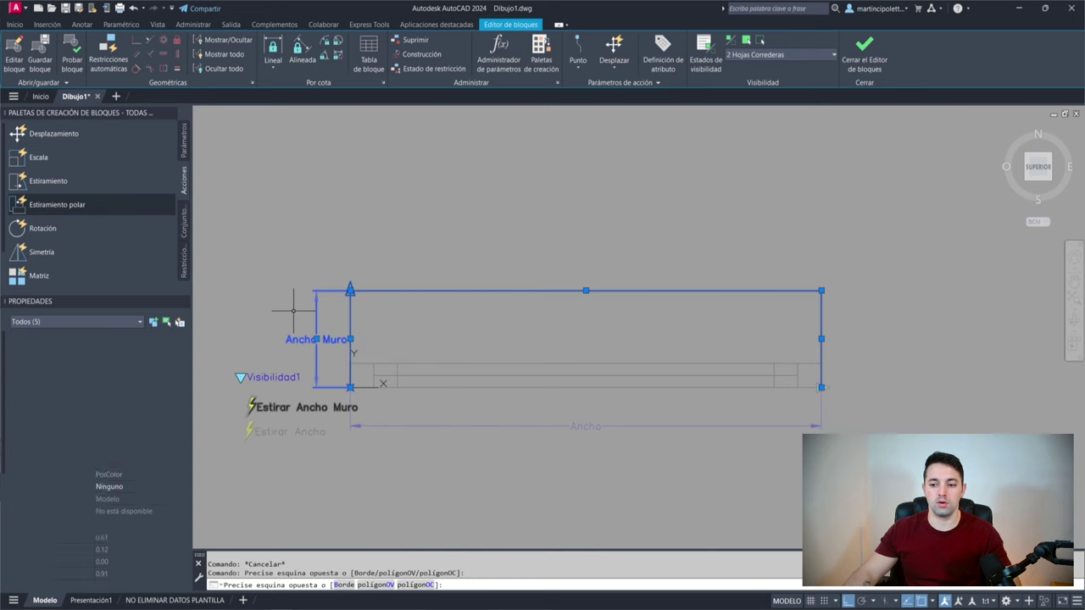
click(507, 383)
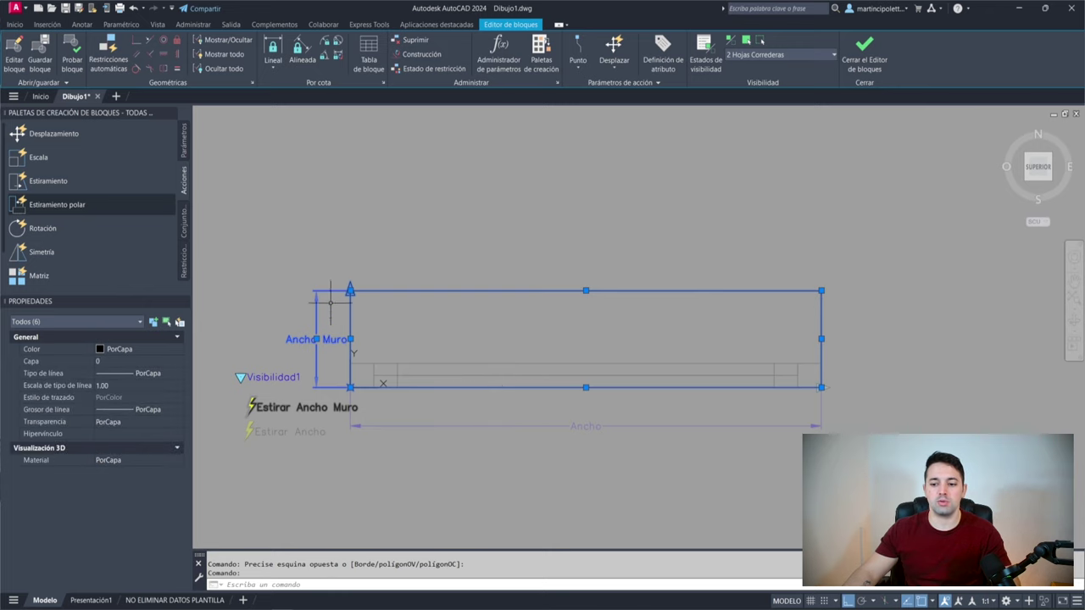
scroll(776, 385, up, 3)
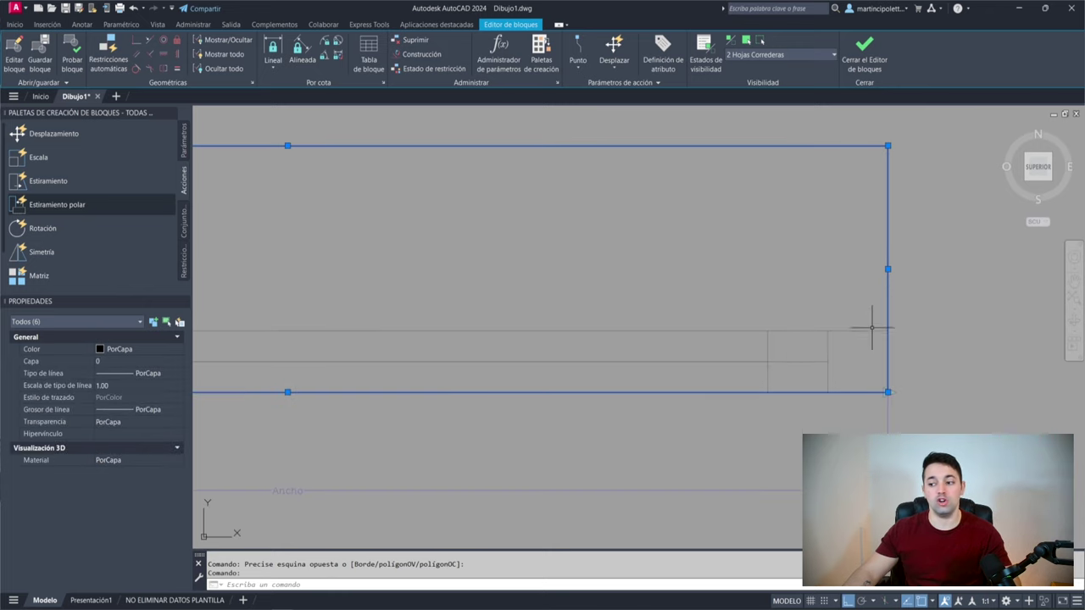
scroll(804, 348, down, 2)
middle_drag(673, 314, 602, 342)
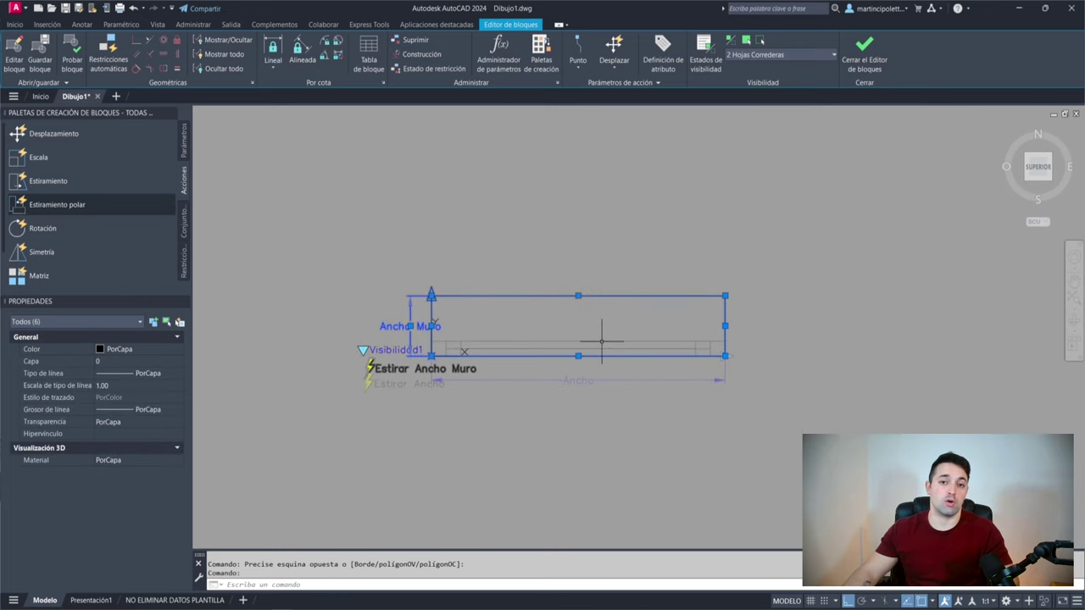
scroll(601, 342, up, 1)
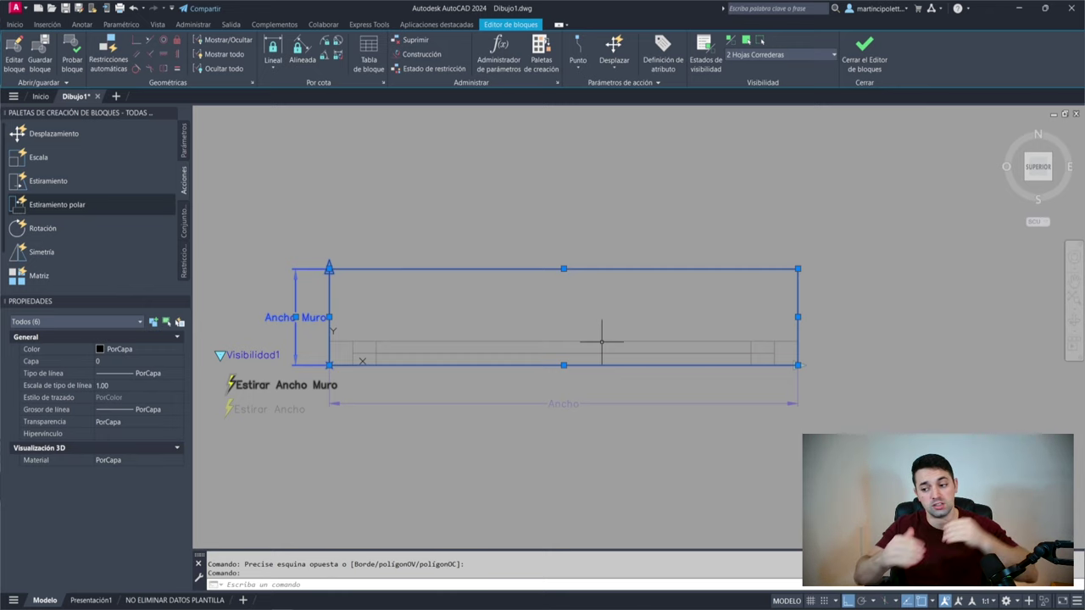
click(521, 404)
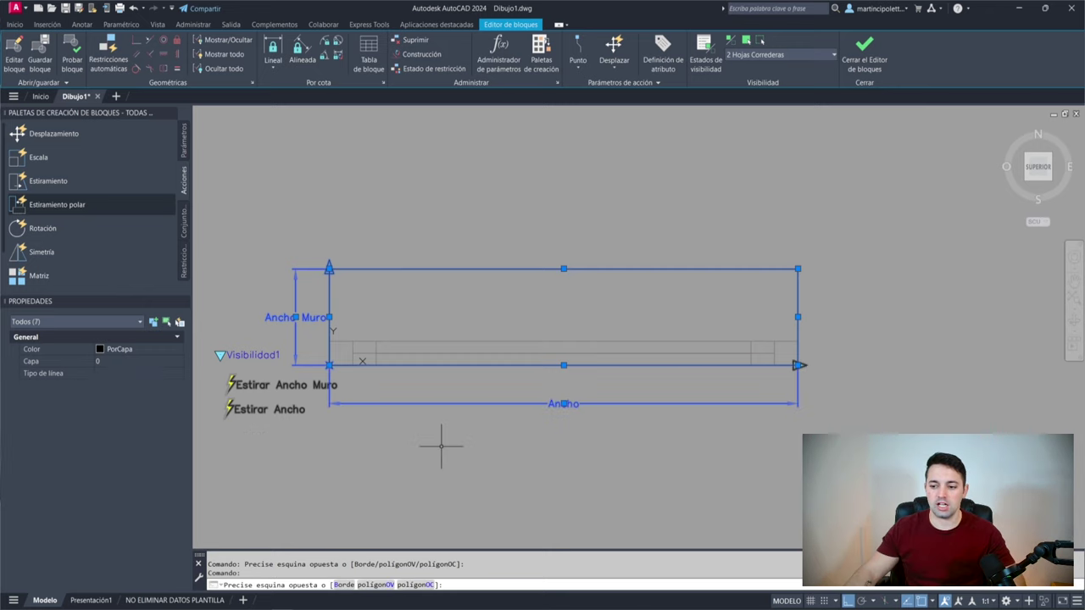
click(211, 364)
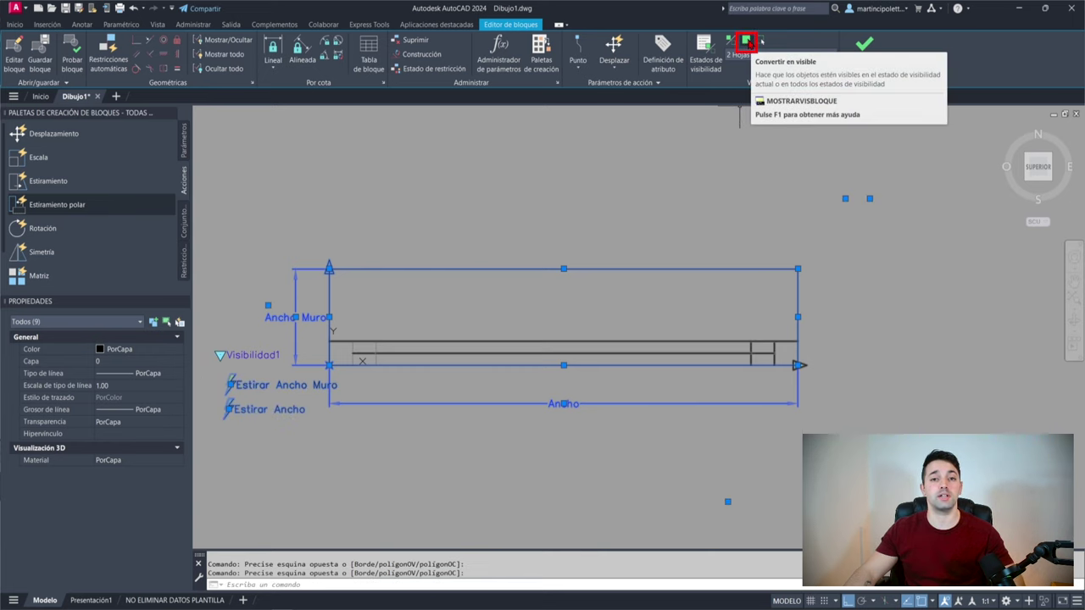
click(746, 41)
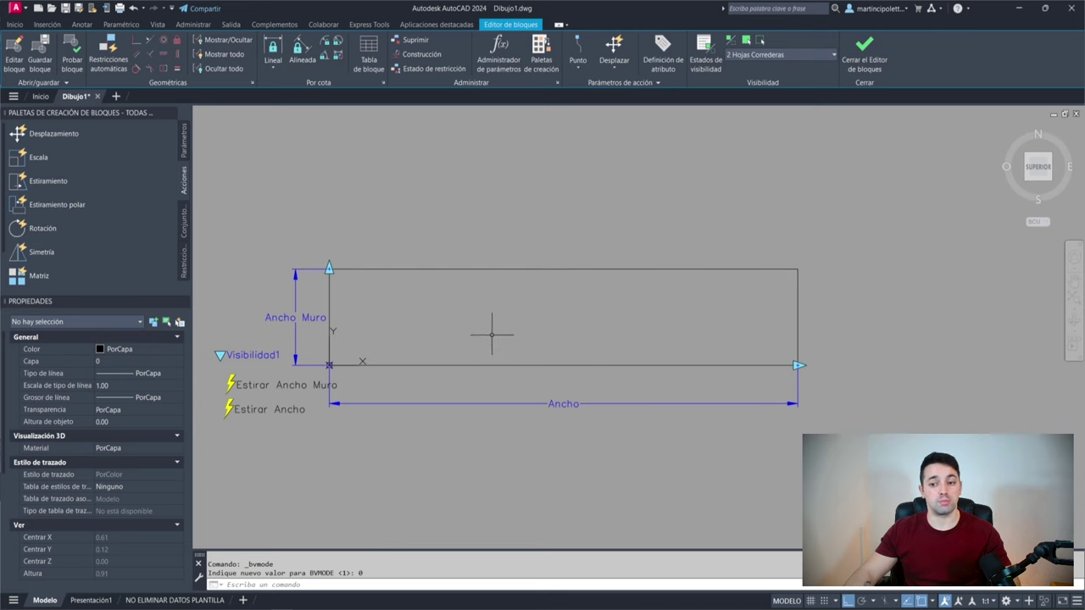
Step: Offset the wall's bottom line upward into the window opening
click(489, 338)
click(458, 384)
text(d)
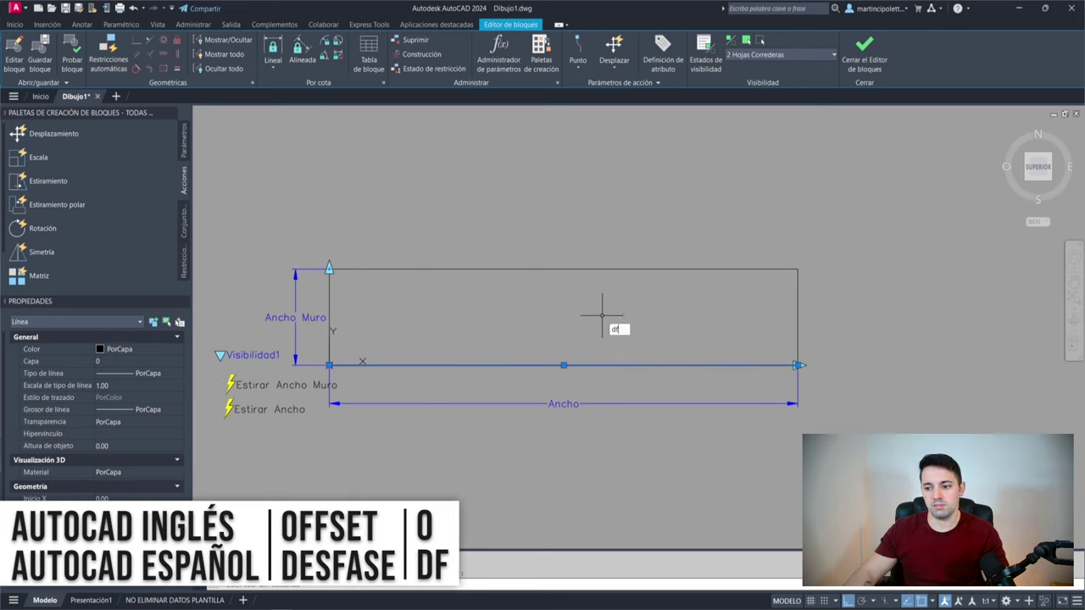
text(f)
key(Return)
text(.07)
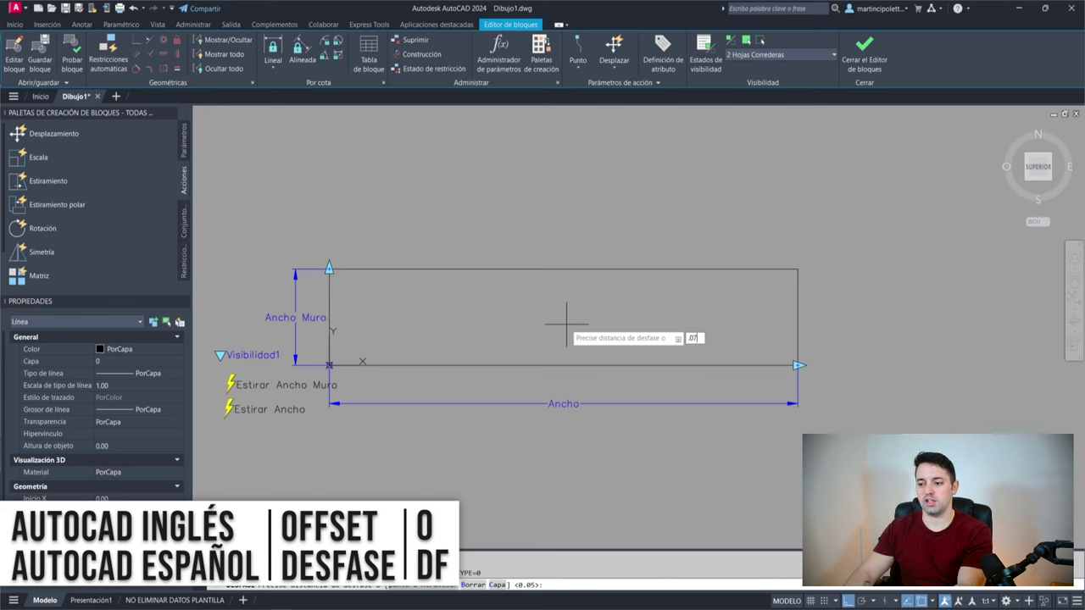
key(Return)
click(566, 362)
click(566, 335)
Step: Offset the wall's right and left edges inward by 0.05
key(Return)
key(Return)
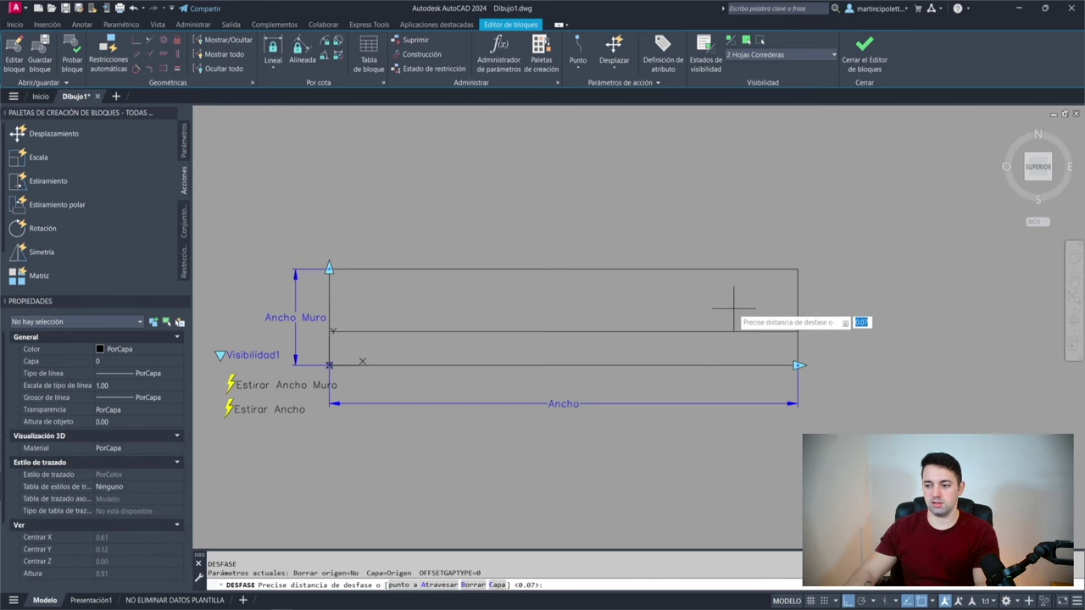
key(BackSpace)
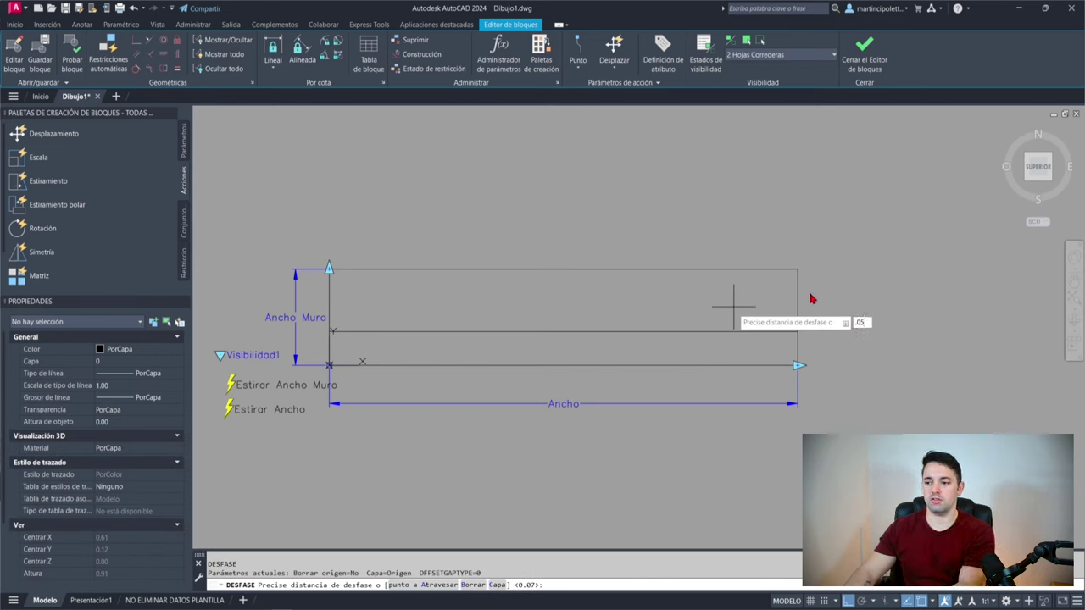
key(Return)
click(798, 307)
click(766, 307)
click(330, 319)
click(462, 312)
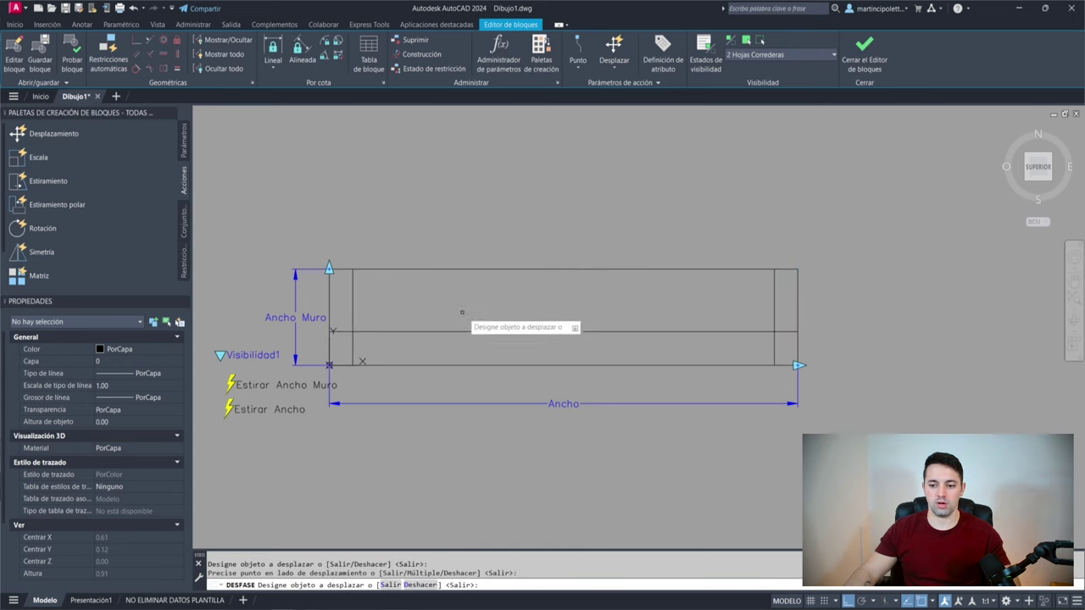
key(Return)
Step: Trim the surplus vertical line ends in the top band with a fence
text(rr)
key(Return)
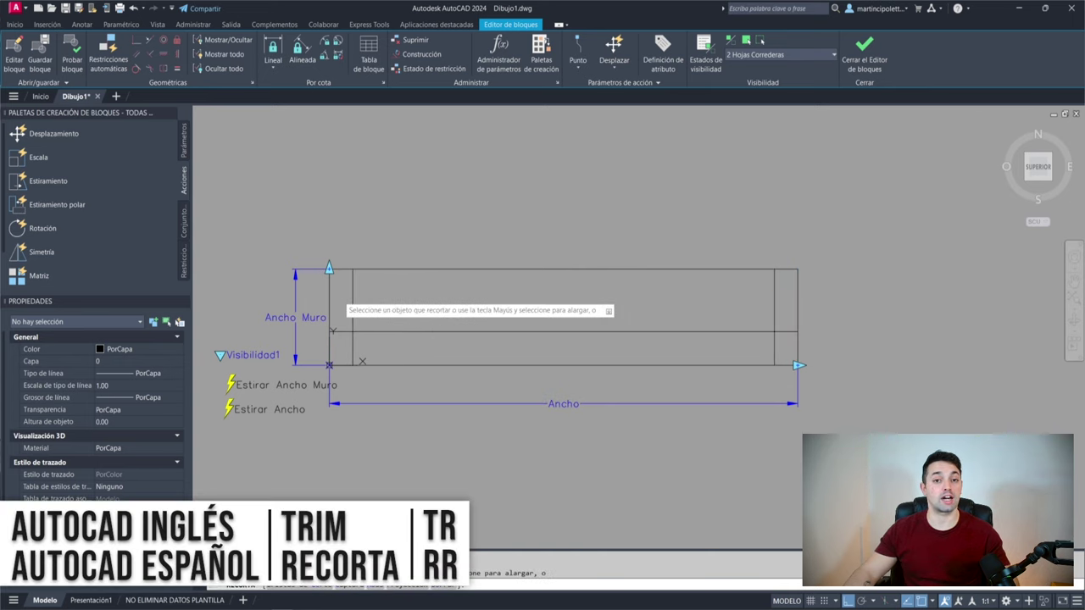
click(339, 296)
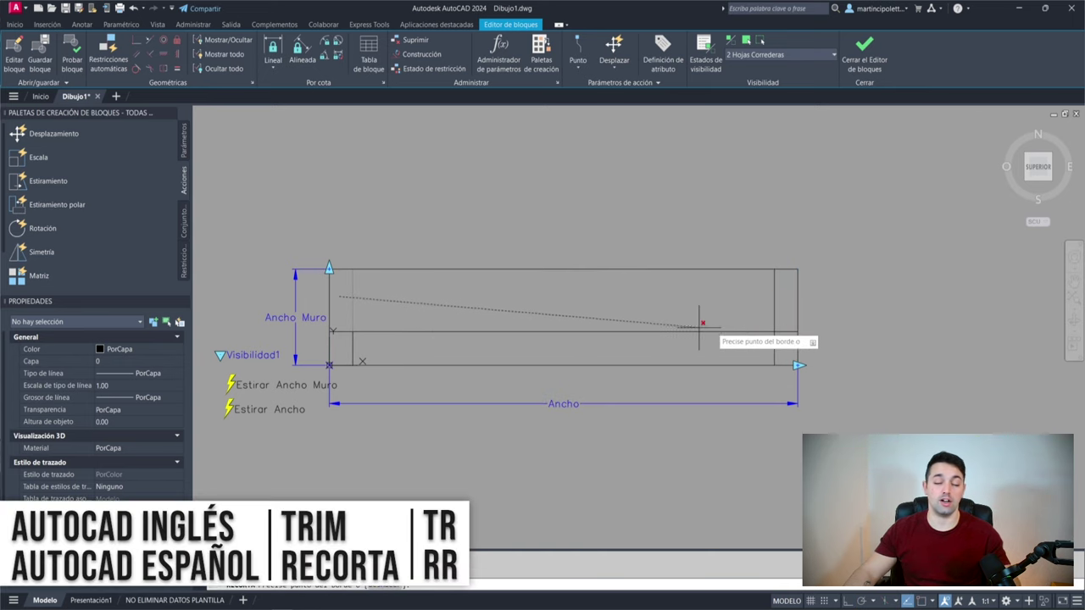
click(786, 302)
key(Escape)
Step: Draw a horizontal line from the inner left edge to the inner right edge
text(l)
key(Return)
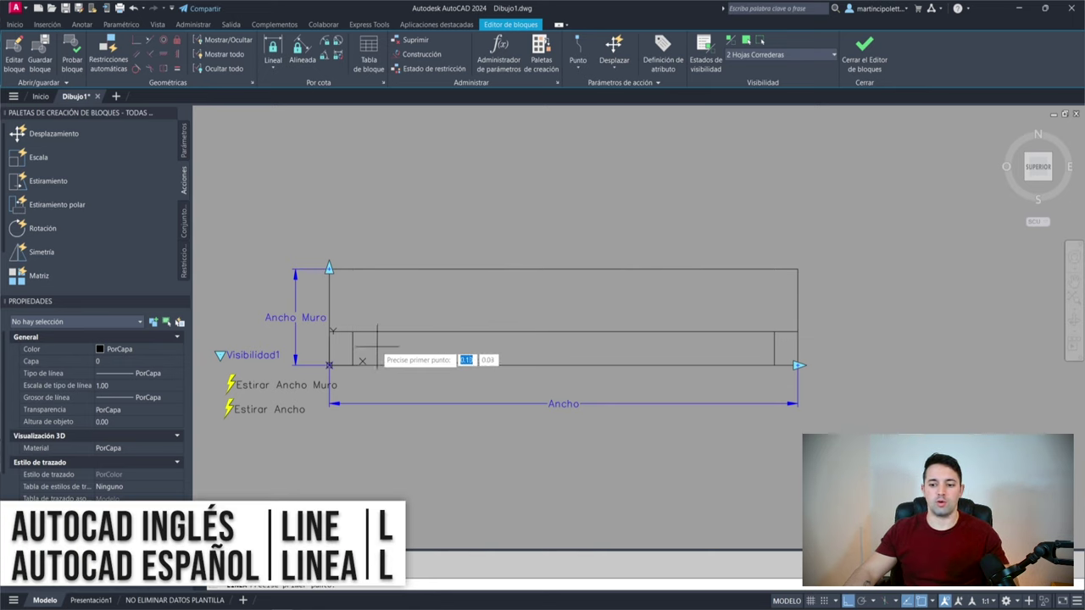
click(352, 347)
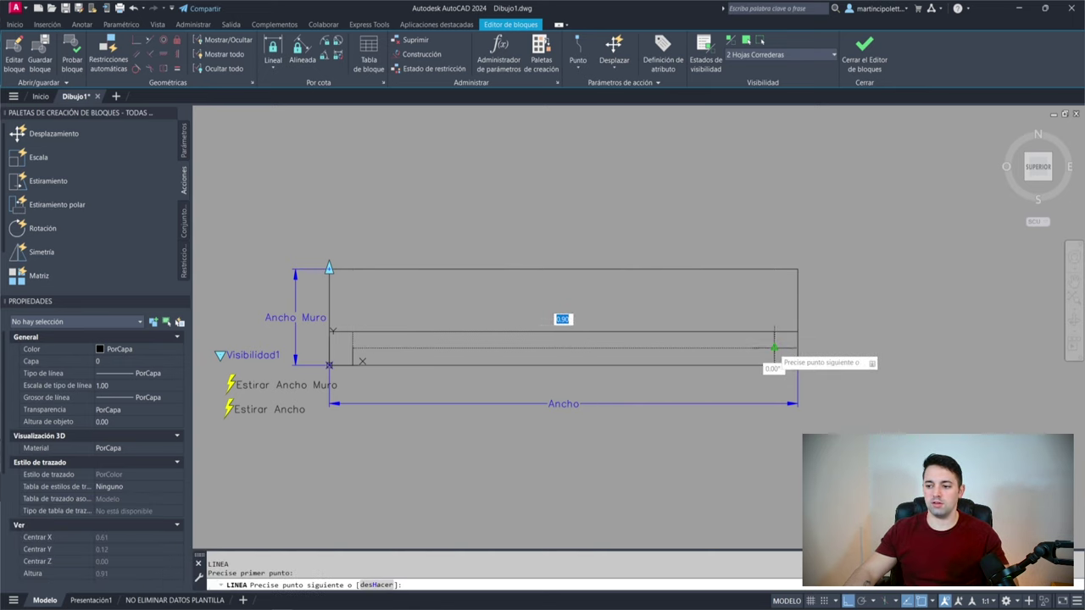
click(773, 348)
key(Escape)
Step: Offset frame lines by 0.03, placing a copy below mid-frame
text(o)
key(Return)
text(.03)
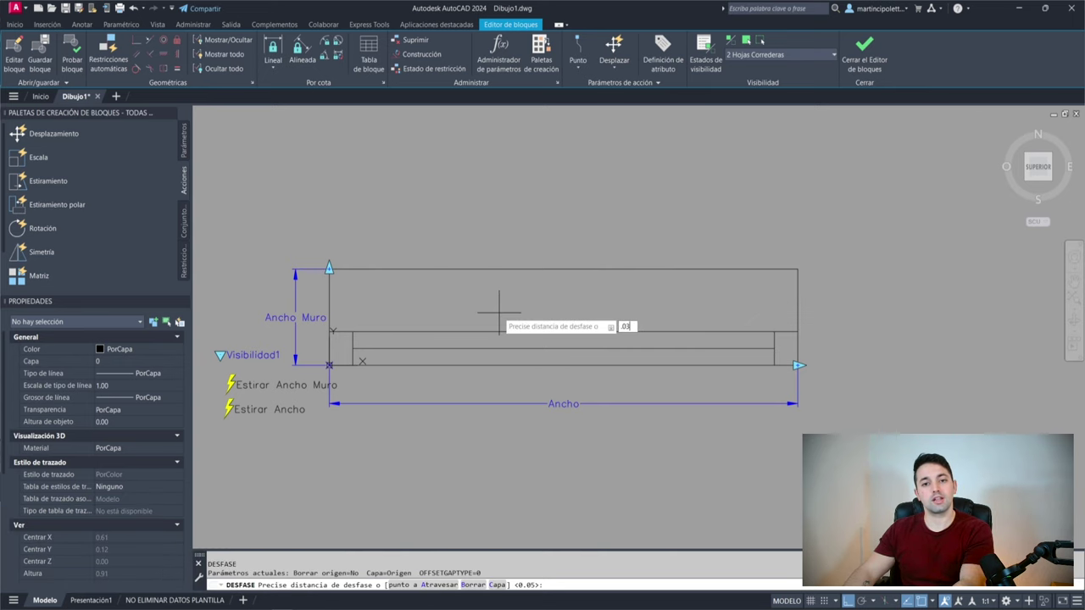
key(Return)
click(500, 335)
click(485, 342)
click(486, 343)
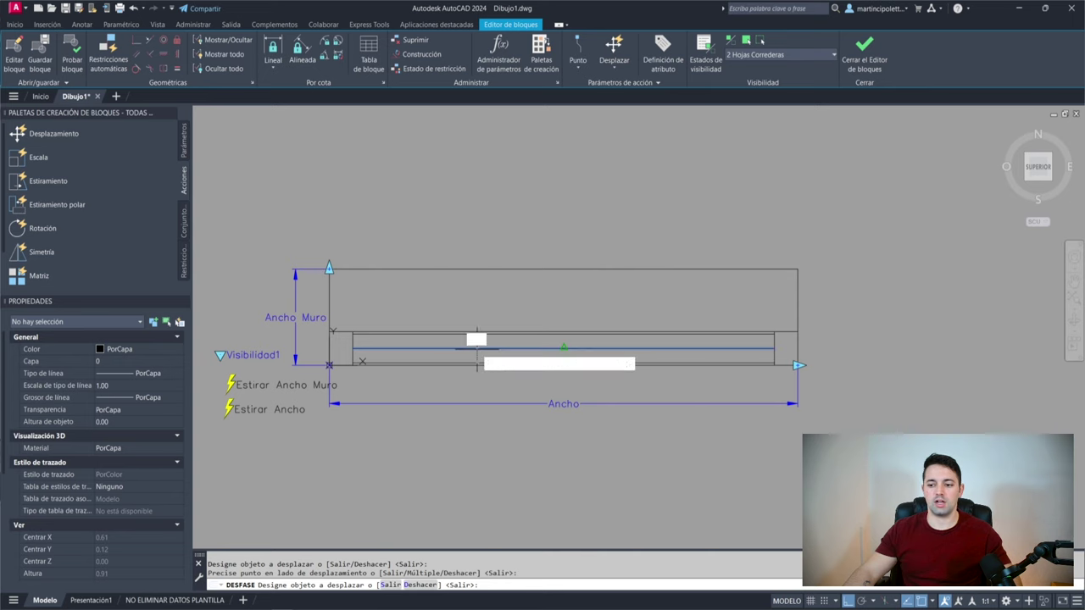
click(448, 497)
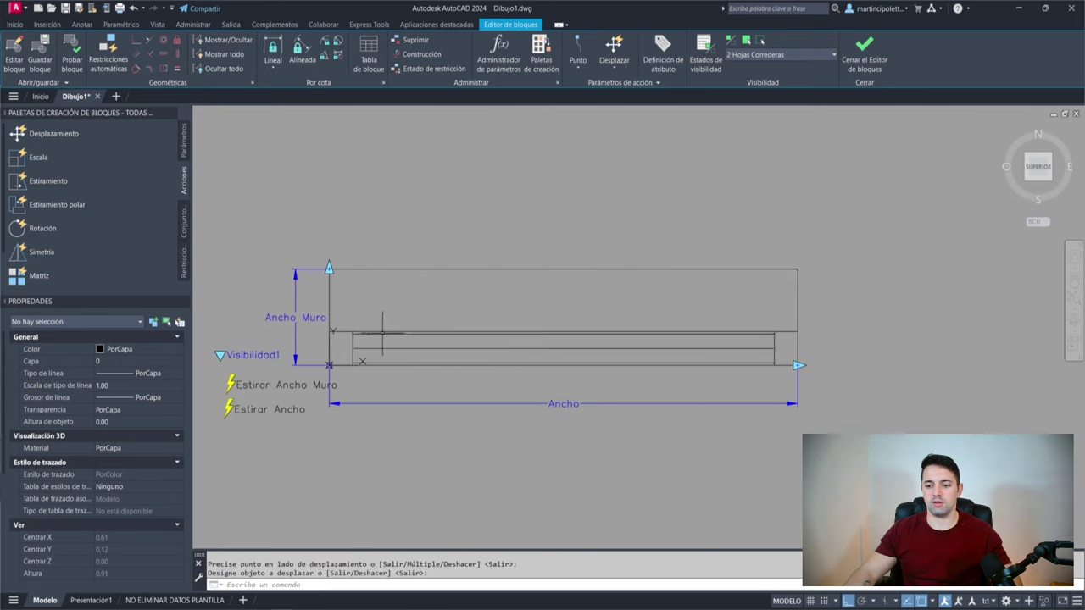
scroll(373, 333, up, 2)
key(Return)
Step: Draw a vertical divider across the frame and offset a copy 0.025 to its left
text(l)
key(Return)
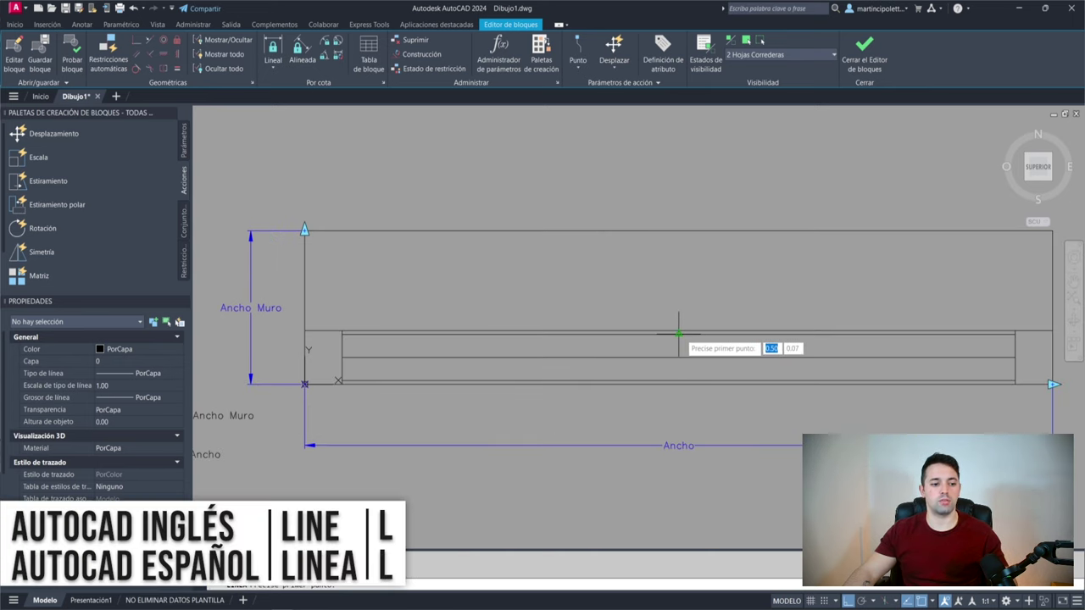
click(678, 336)
click(678, 381)
key(Escape)
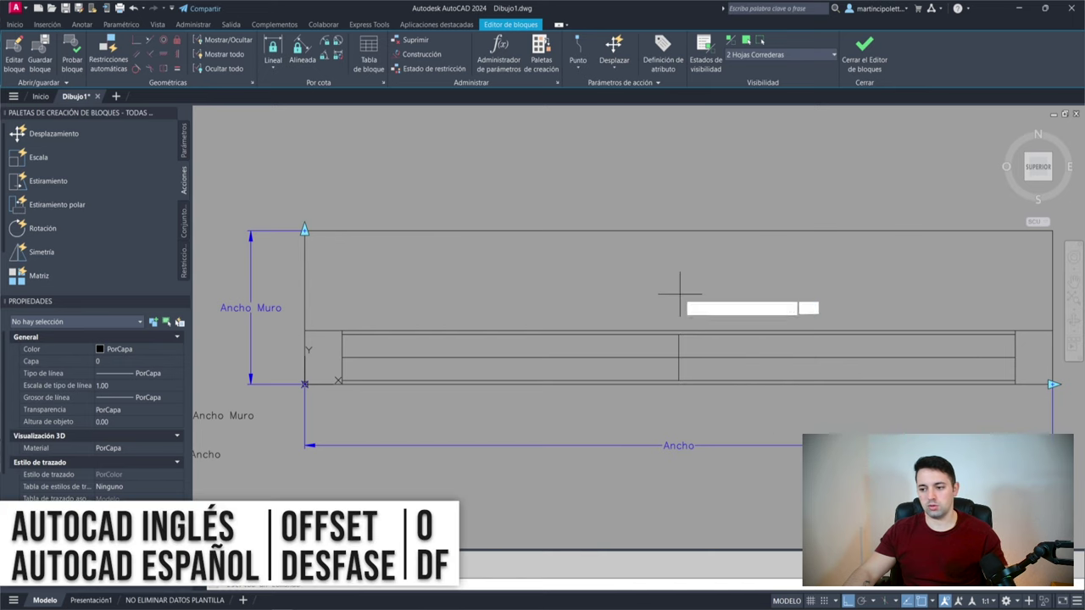
text(.025)
key(Return)
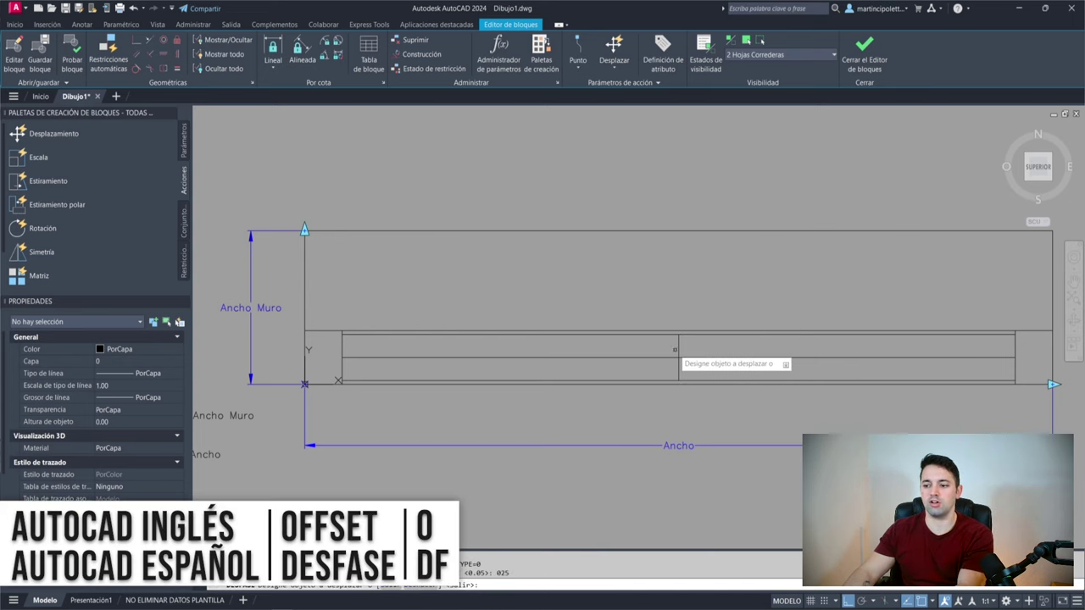
scroll(678, 356, up, 3)
click(648, 327)
click(627, 356)
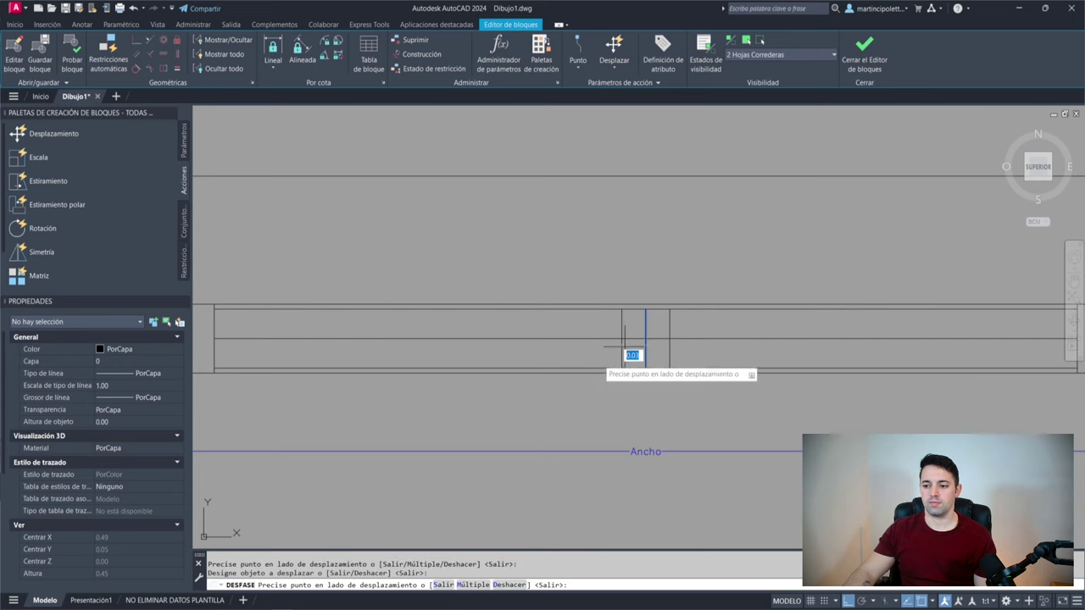
key(Return)
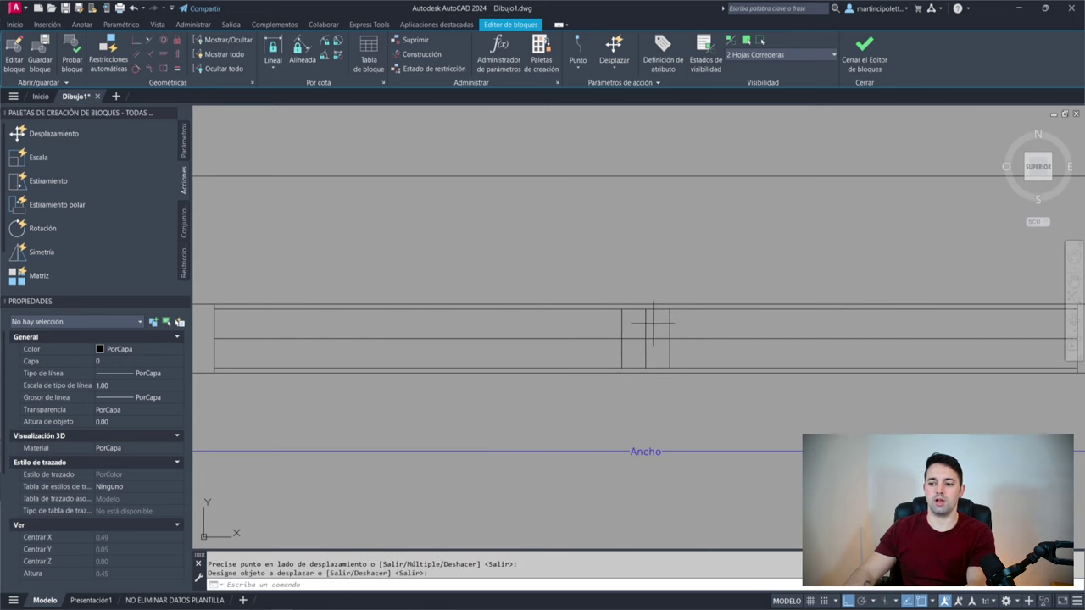
Step: Offset the frame's right and left inner edges inward by 0.05
scroll(653, 322, down, 3)
text(df)
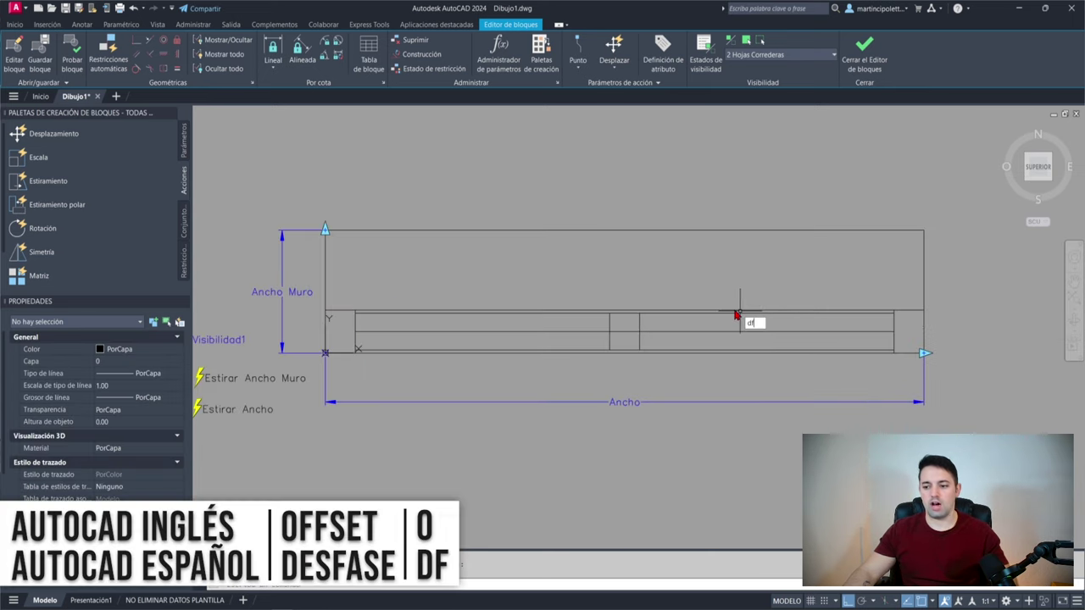
key(Return)
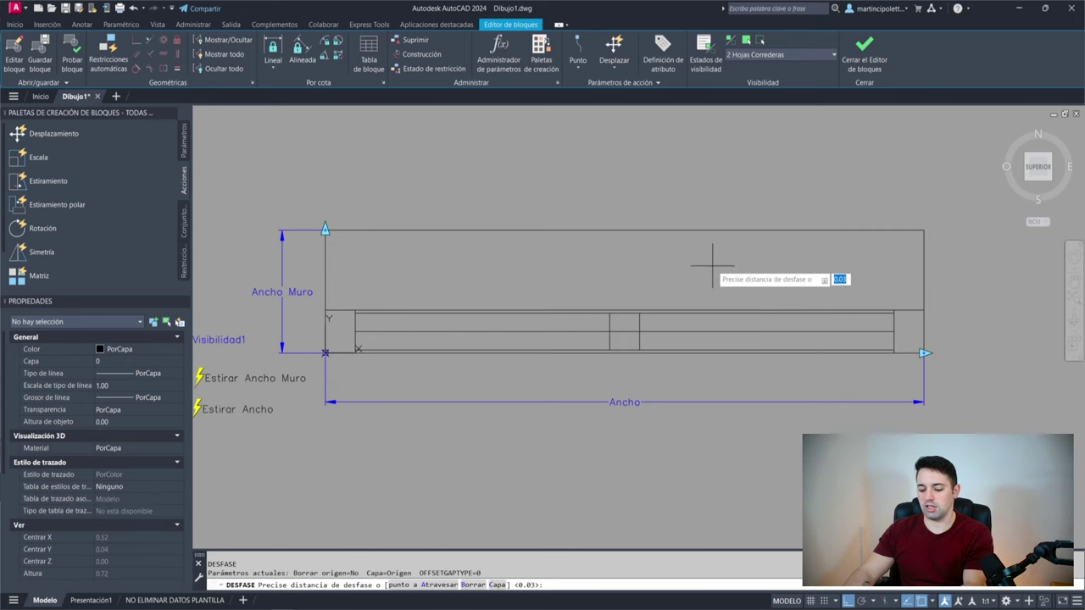
text(05)
key(Return)
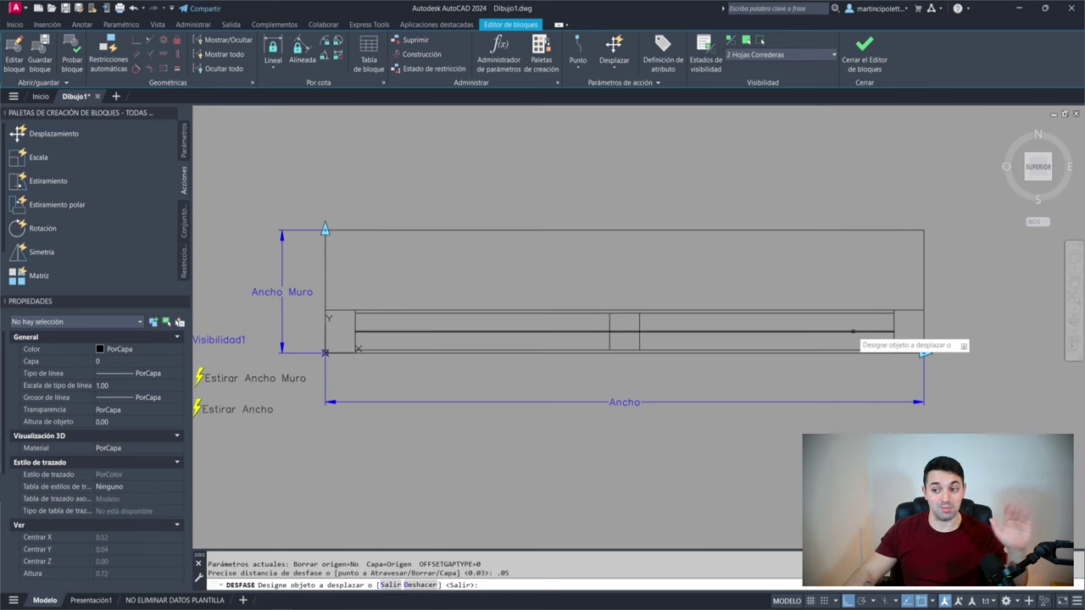
click(883, 315)
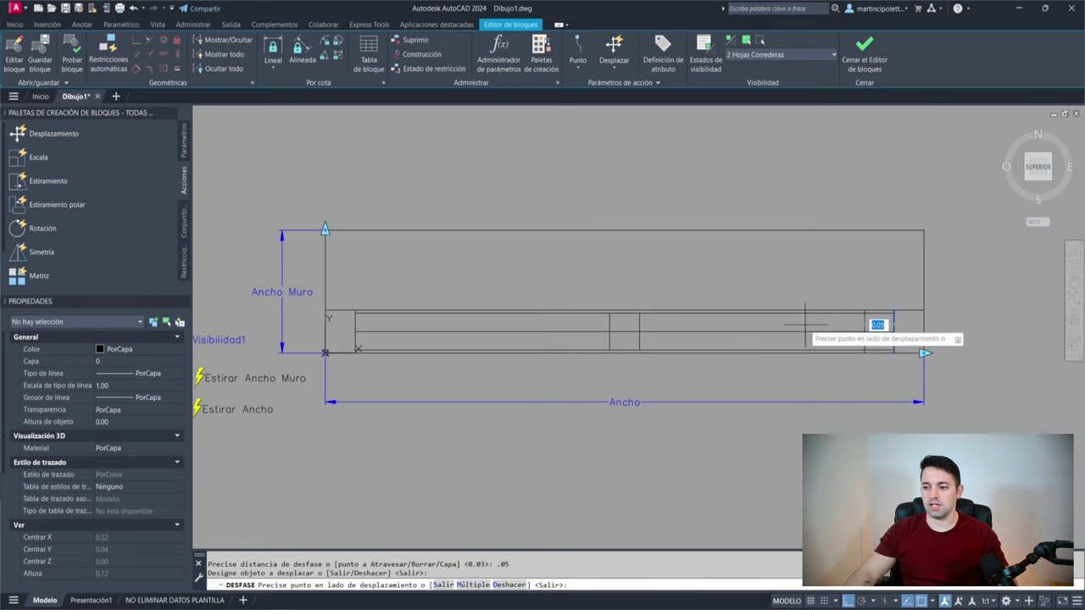
click(823, 320)
click(355, 326)
click(445, 324)
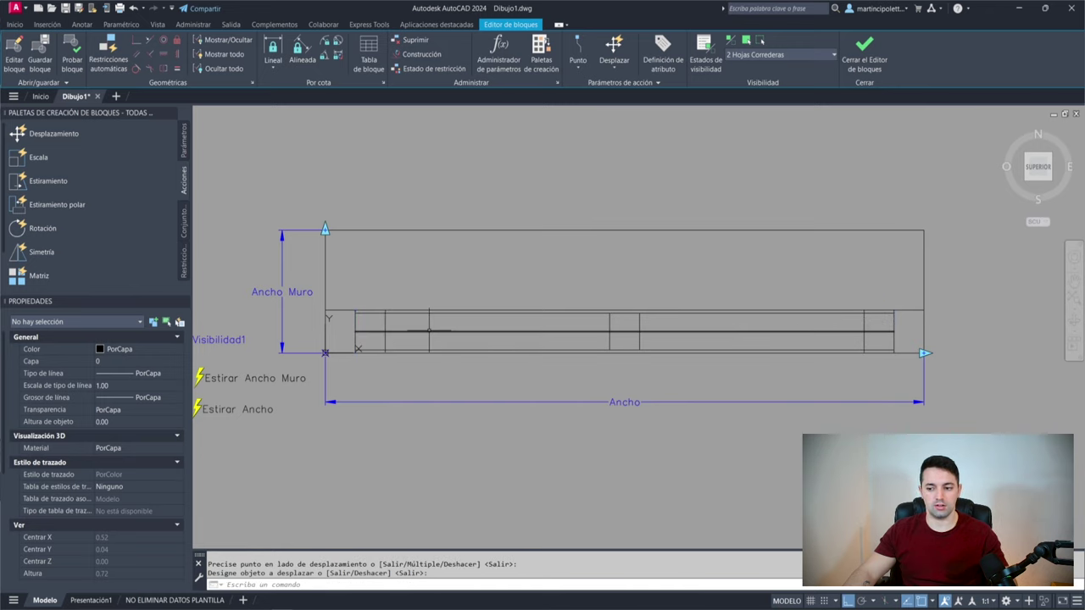
right_click(439, 343)
click(457, 350)
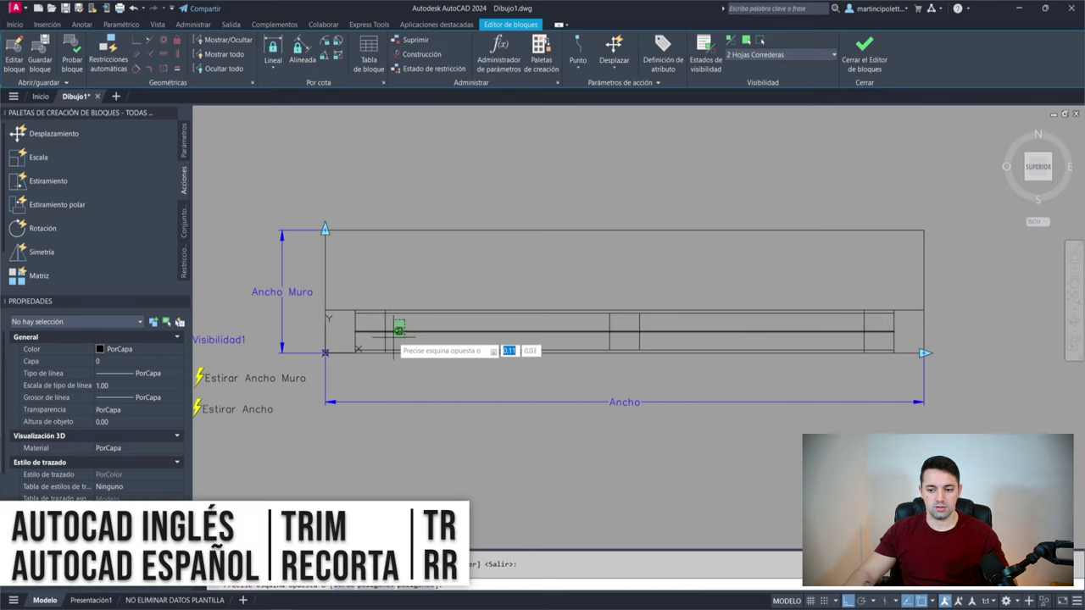
Step: Trim the left vertical line's upper end against the long horizontal middle line
click(394, 334)
text(tr)
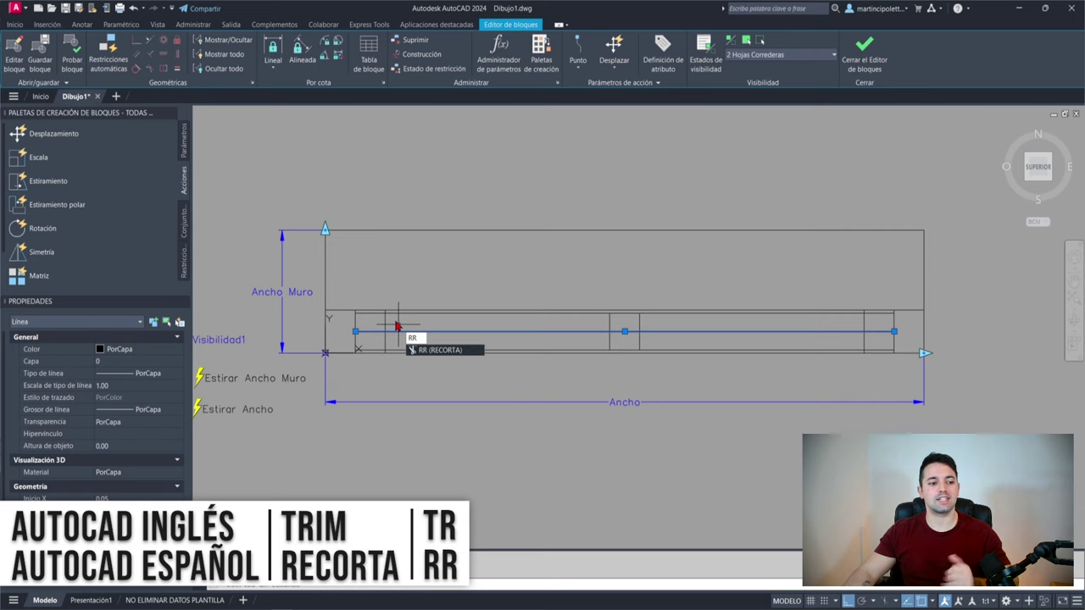
key(Return)
scroll(395, 318, up, 4)
click(394, 319)
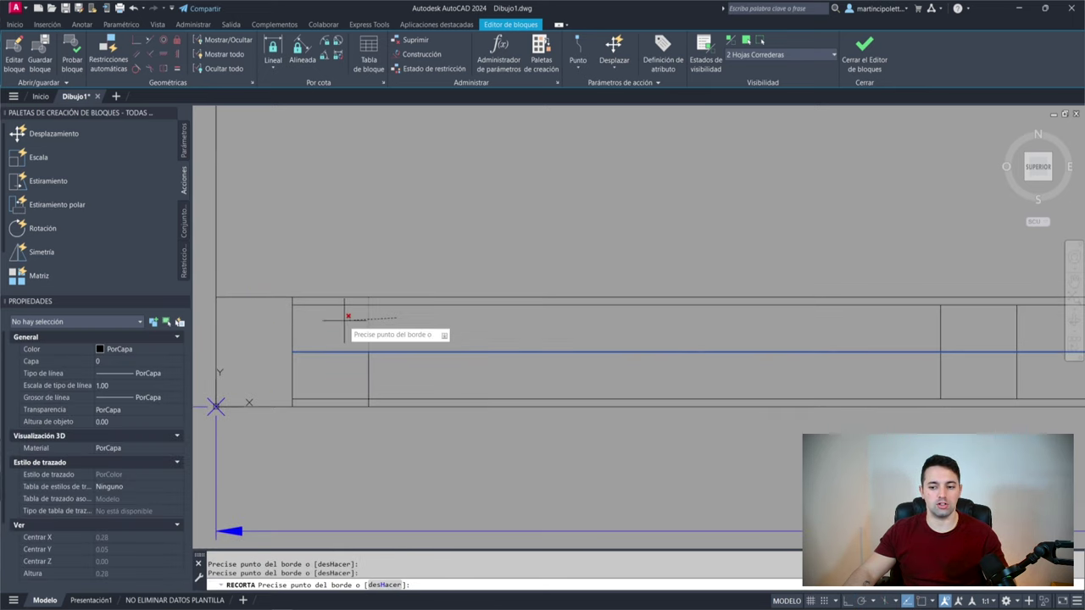
click(342, 319)
scroll(392, 333, down, 2)
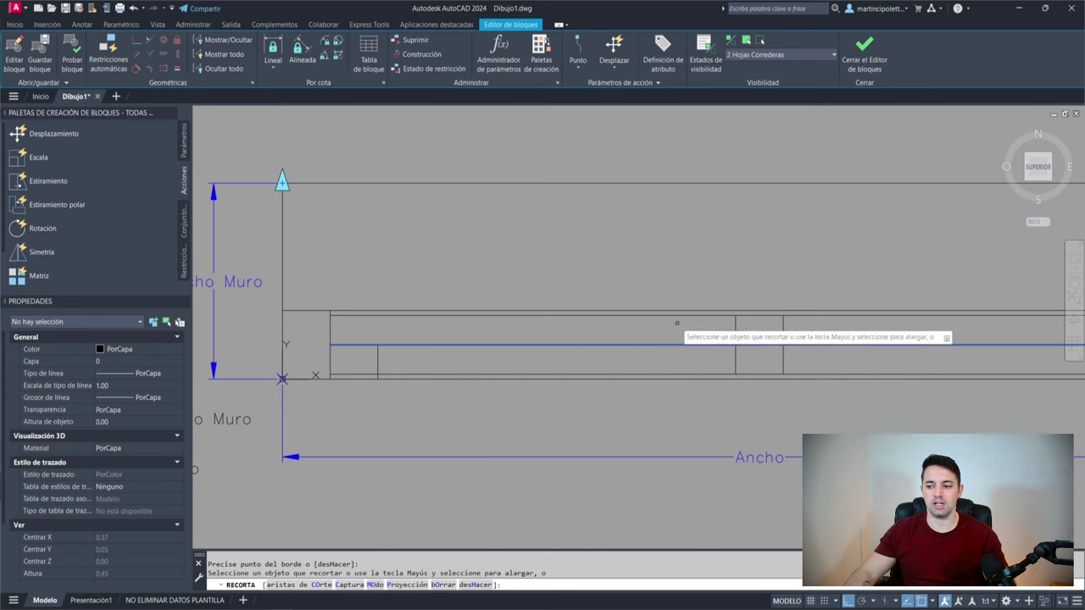
Step: Trim away the surplus inner line segment on the right leaf
middle_drag(839, 339, 477, 310)
click(743, 339)
click(760, 335)
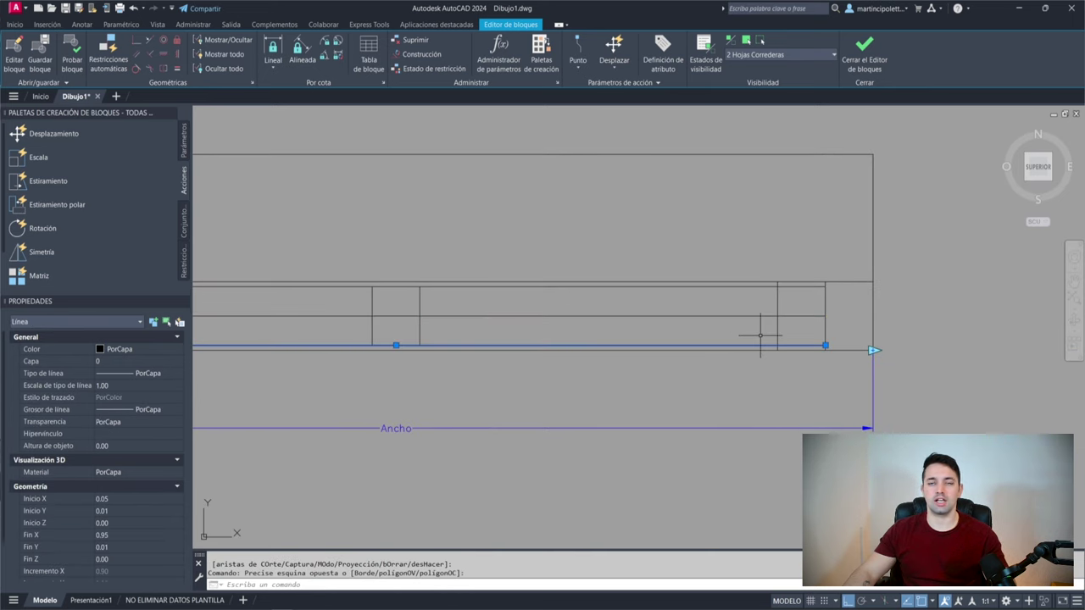
key(Return)
scroll(762, 359, up, 2)
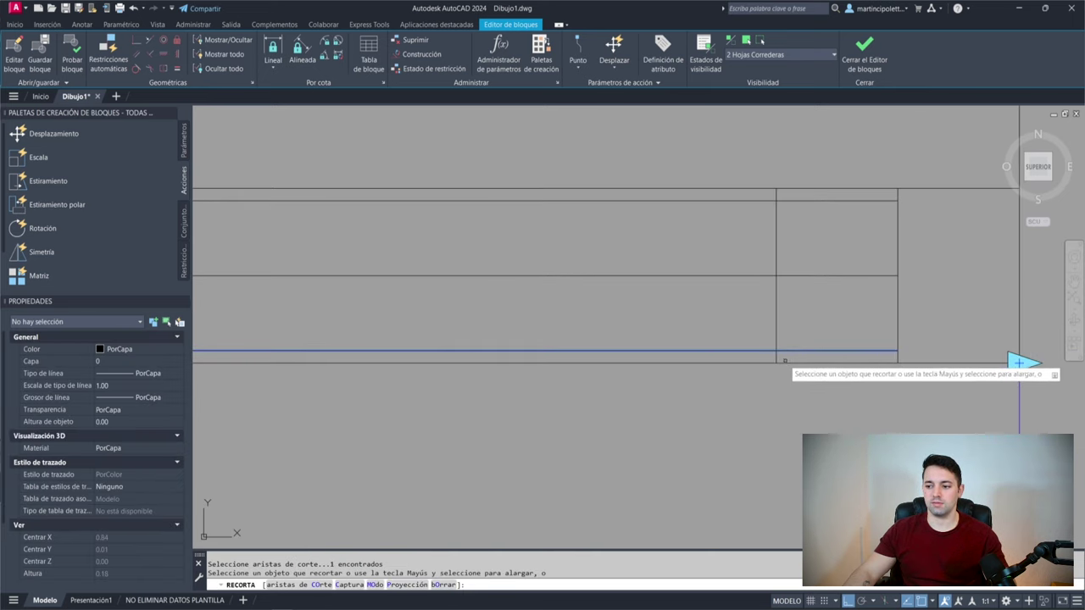
scroll(763, 360, up, 1)
scroll(450, 356, down, 2)
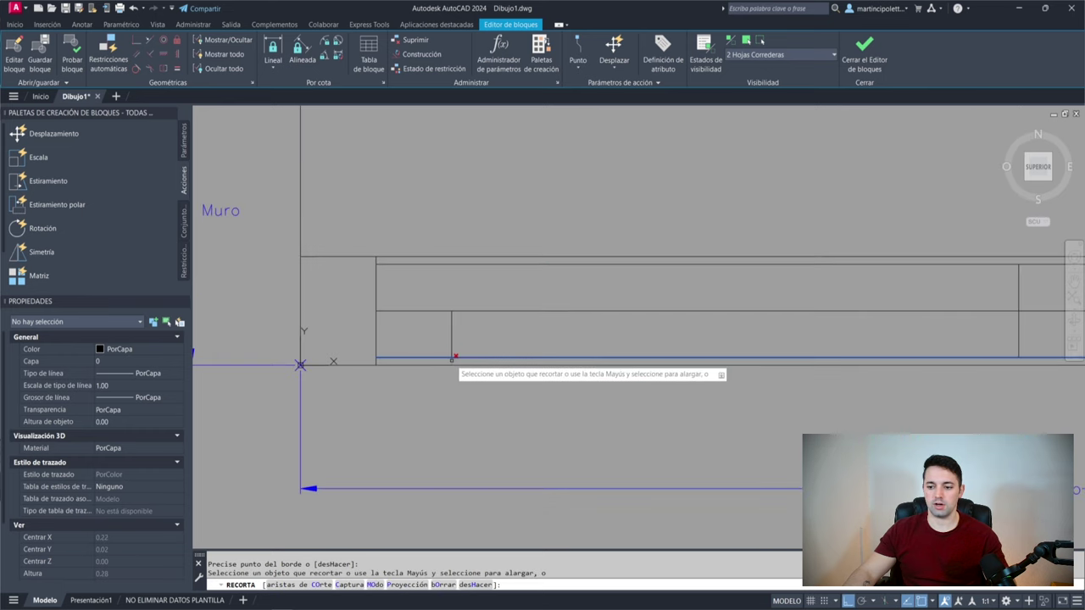
scroll(459, 361, down, 2)
scroll(675, 329, up, 4)
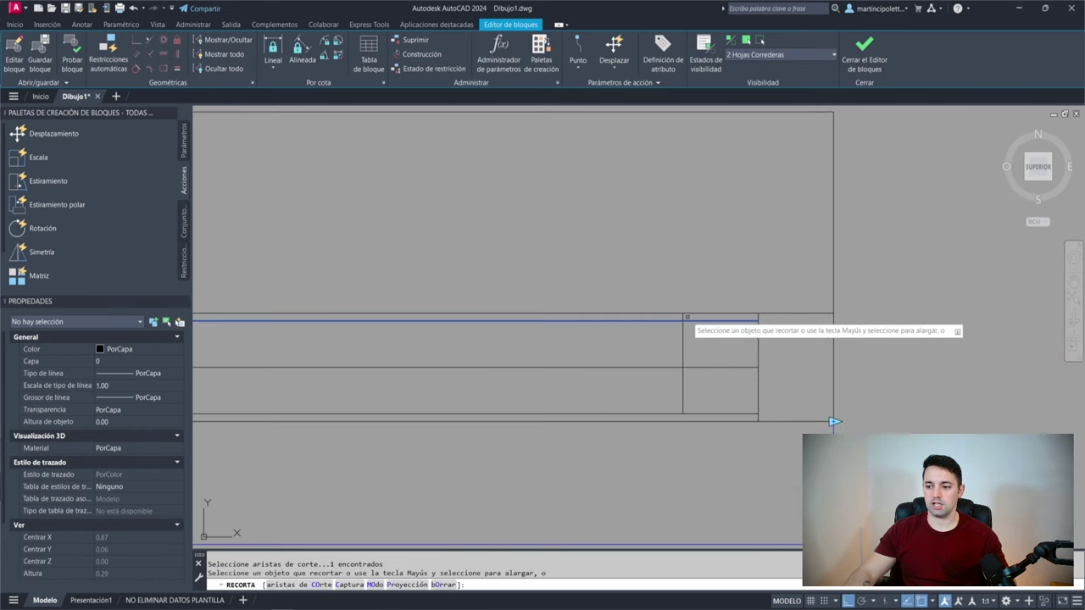
click(710, 350)
scroll(666, 351, down, 3)
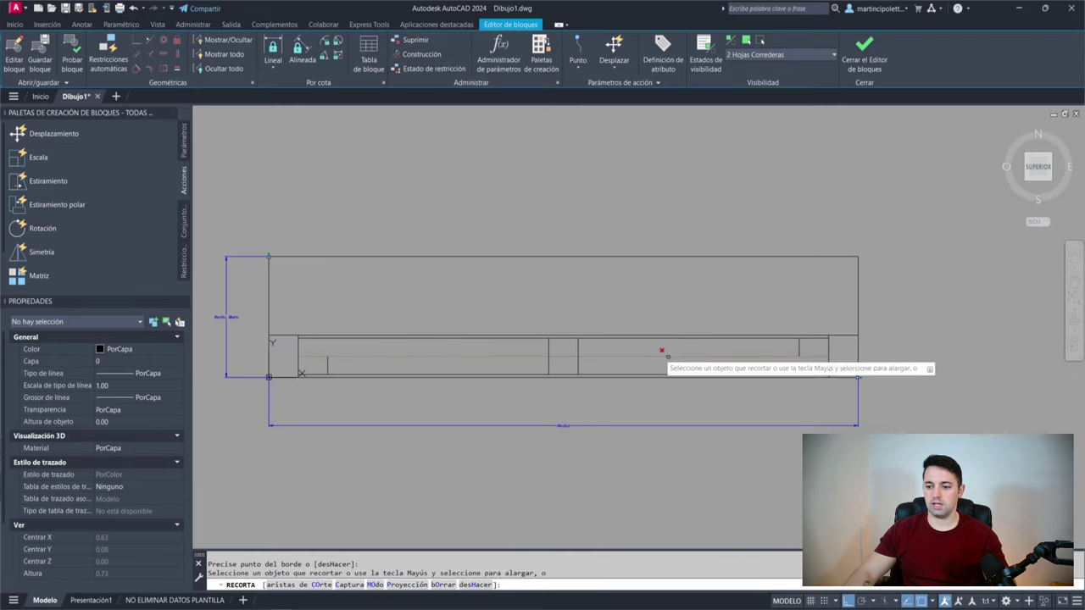
click(592, 371)
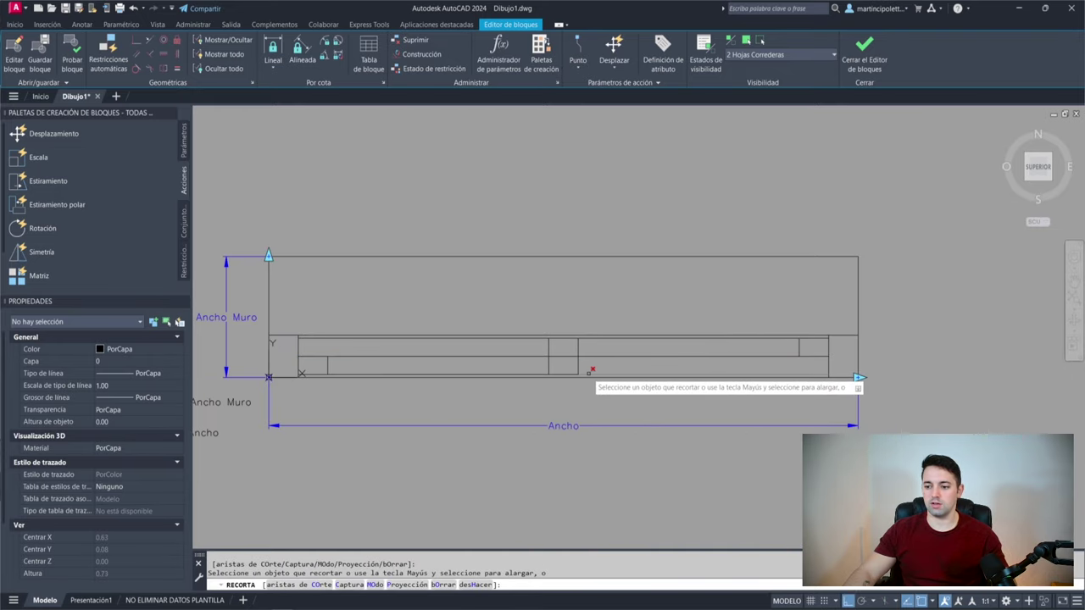
key(Escape)
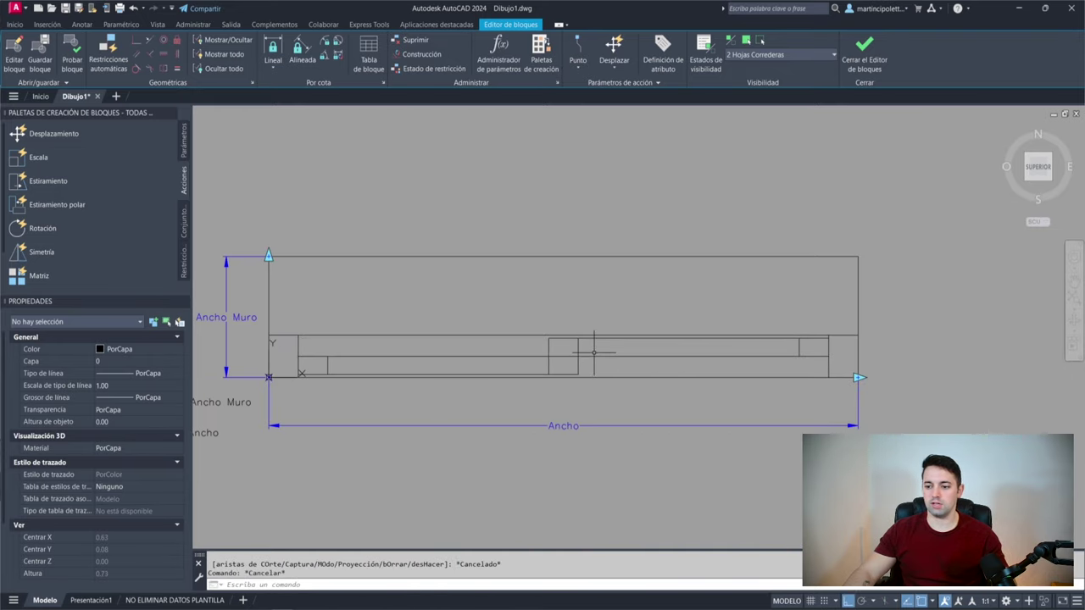
Step: Copy the leaf line leftward to the left leaf position
middle_drag(575, 356, 537, 381)
text(l)
key(Return)
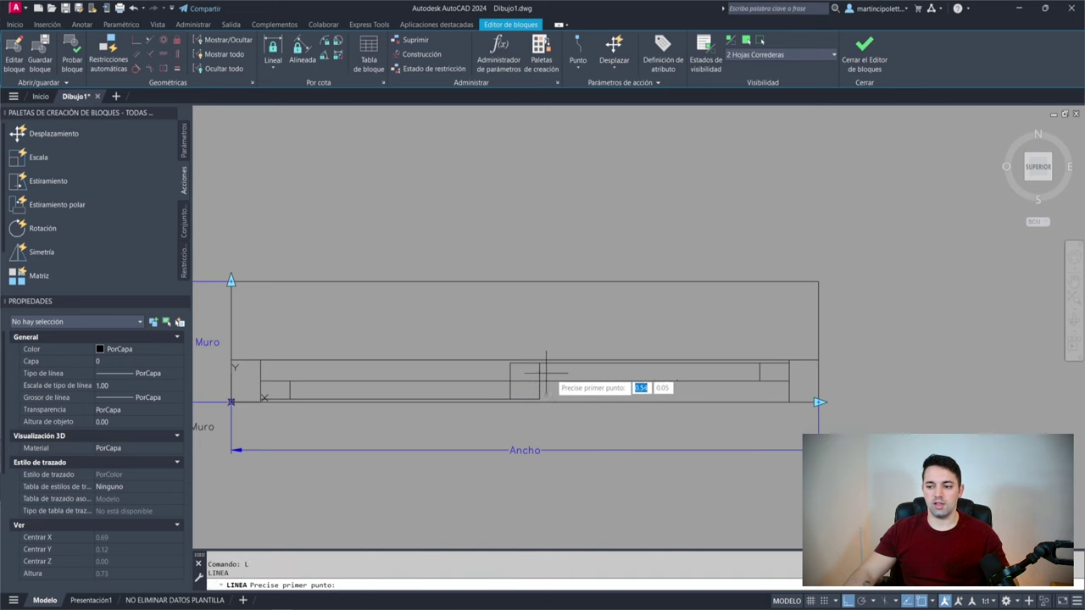
shift+right_click(544, 373)
click(582, 288)
click(547, 368)
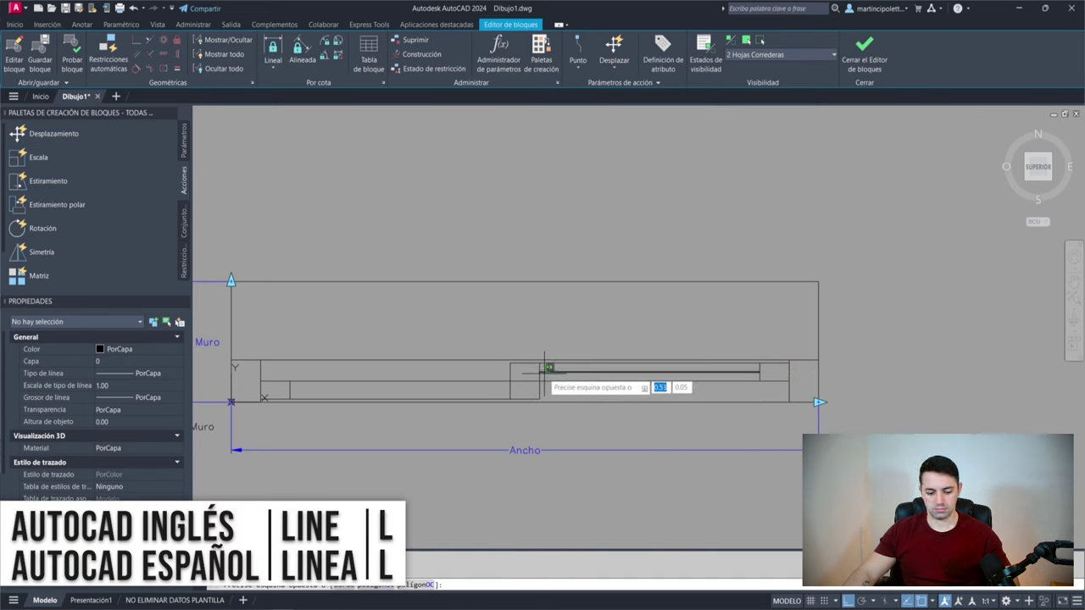
click(547, 368)
key(Return)
click(539, 370)
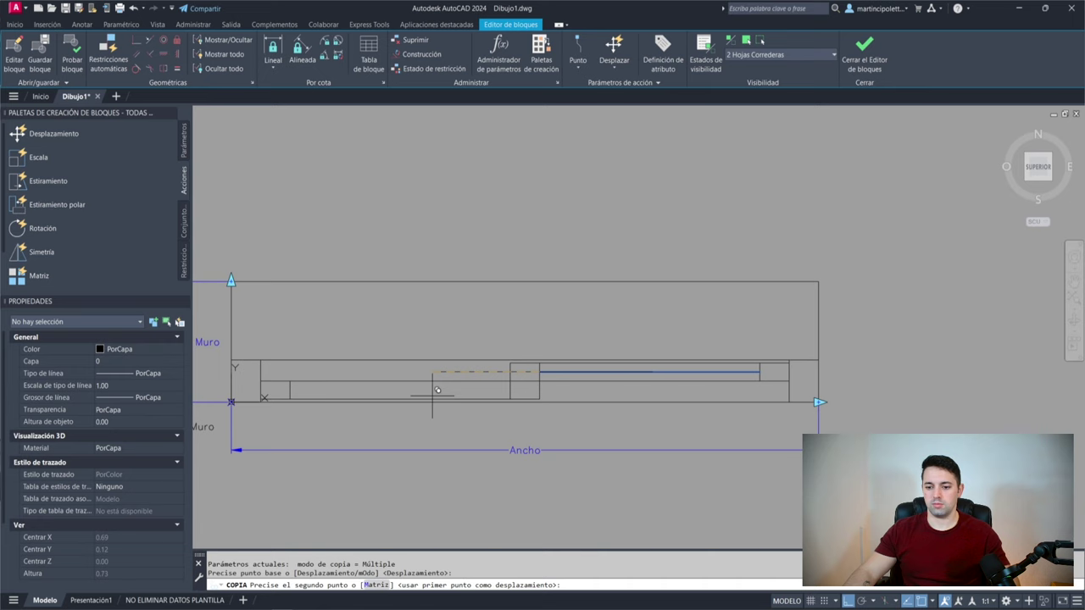
click(292, 386)
key(Escape)
scroll(424, 385, down, 2)
scroll(440, 385, down, 2)
scroll(470, 391, up, 4)
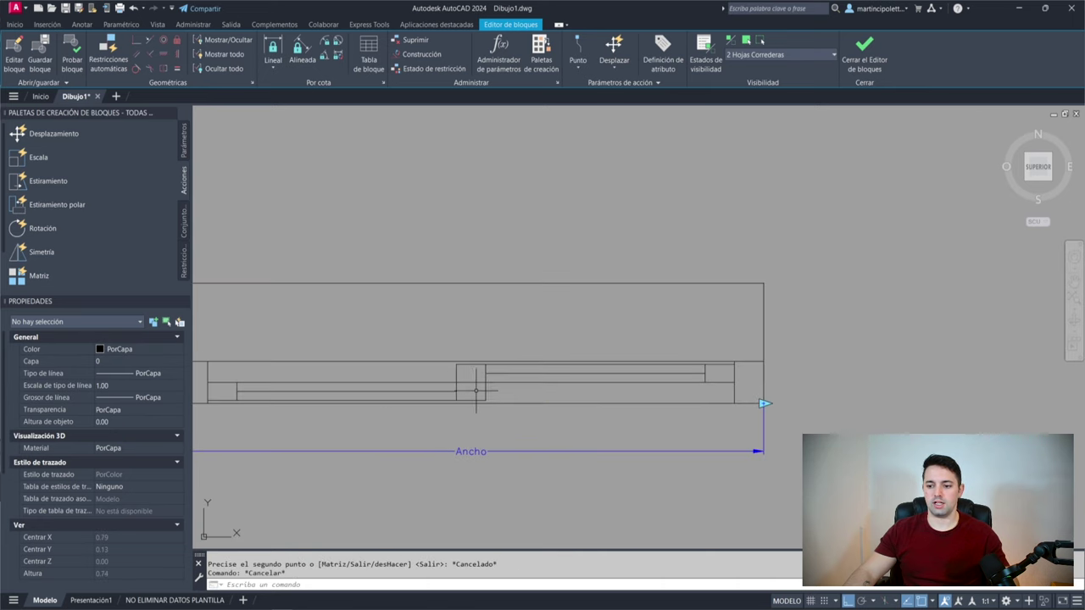
scroll(476, 390, down, 2)
scroll(555, 393, up, 2)
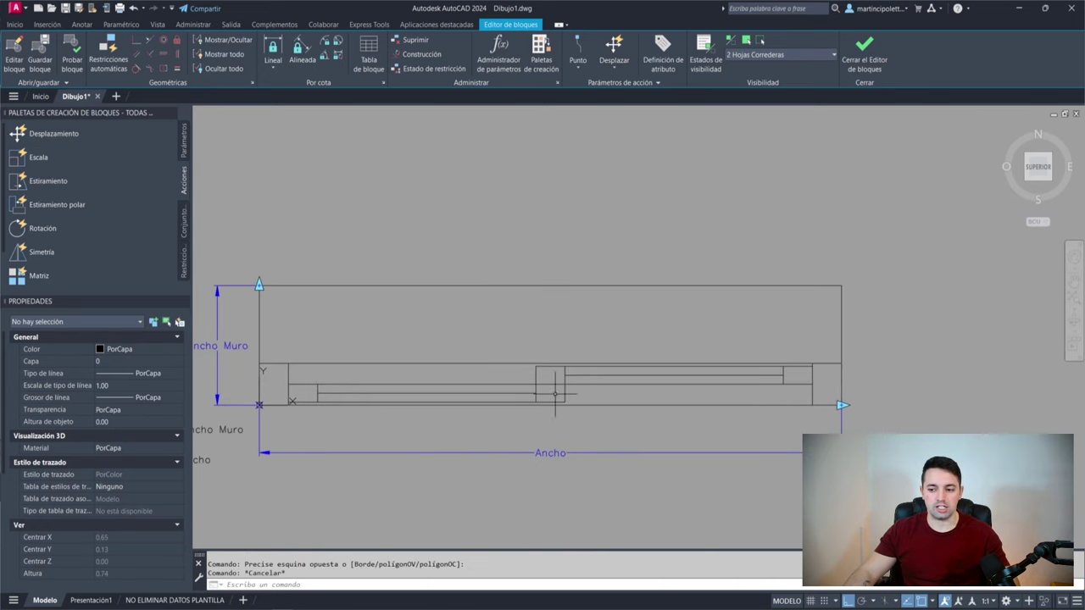
scroll(513, 340, down, 3)
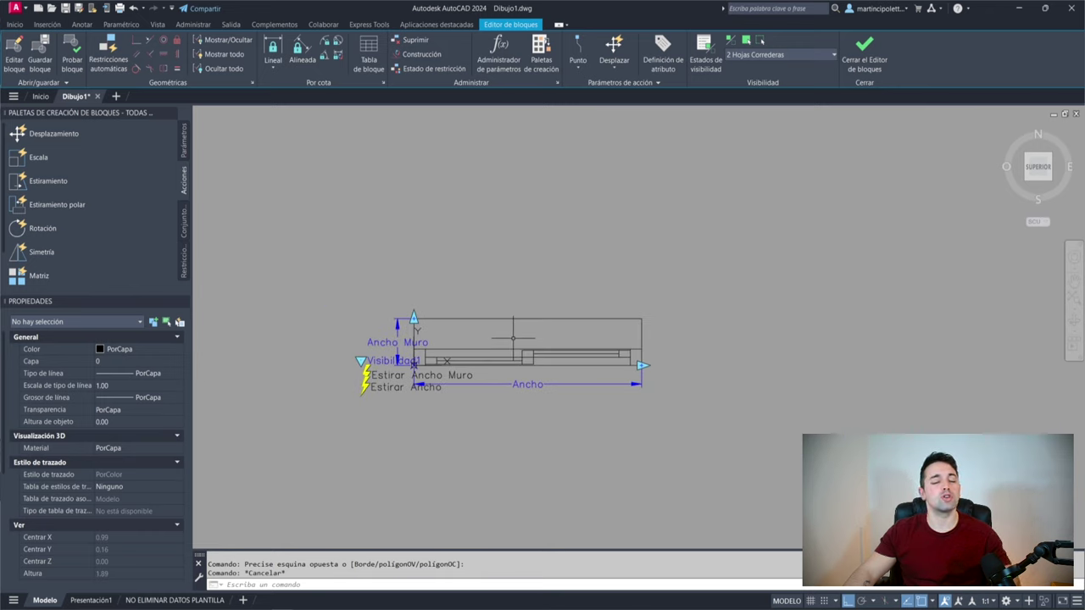
Step: Give Estirar Ancho a new stretch frame and object set over the window's right end
scroll(522, 345, up, 2)
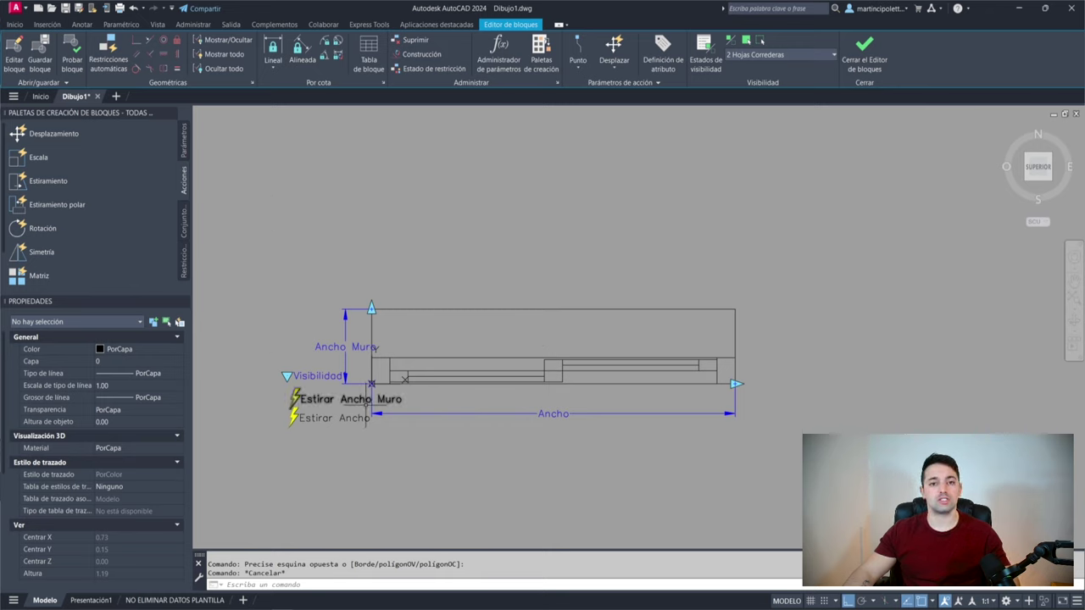
click(335, 417)
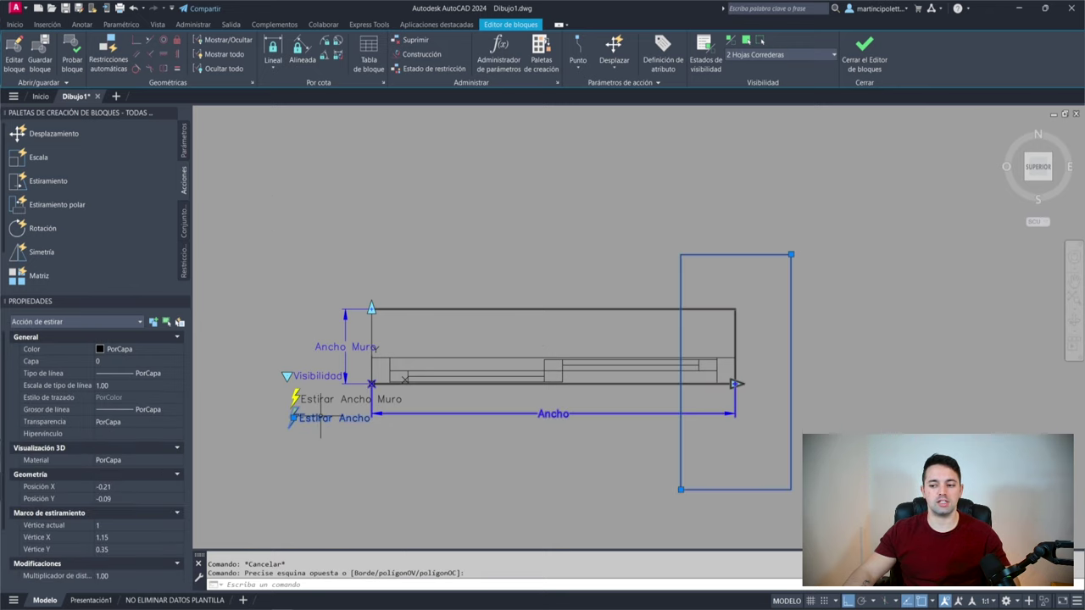
right_click(324, 428)
click(365, 453)
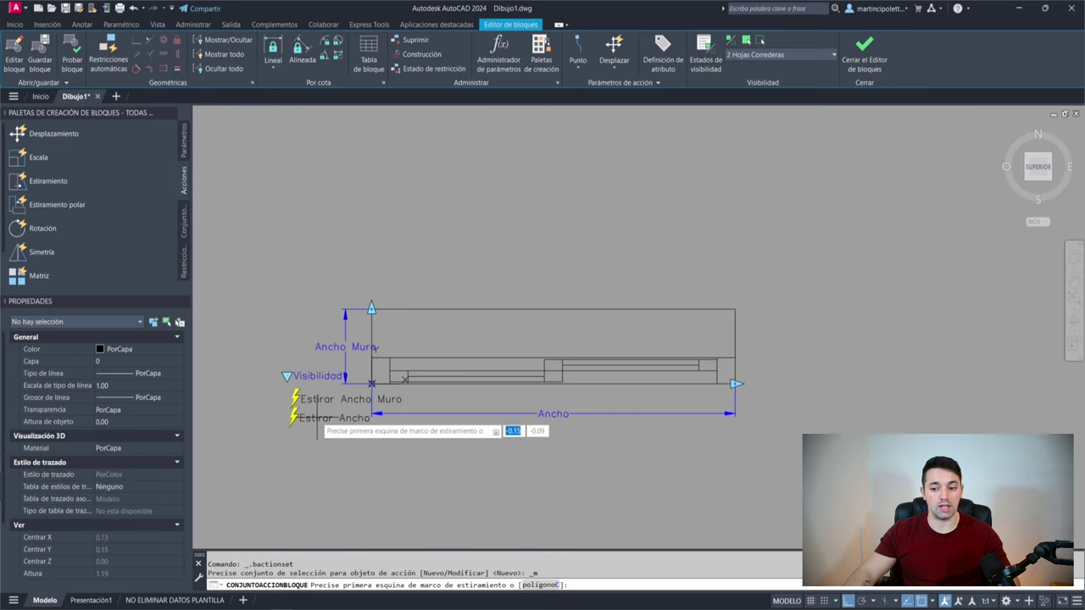
click(680, 254)
click(791, 490)
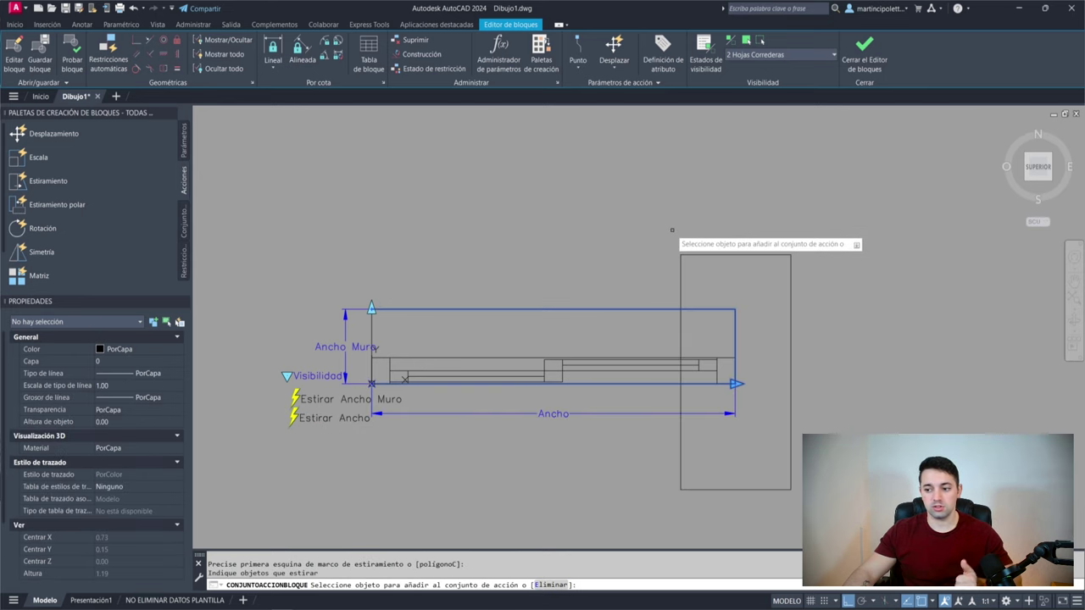
click(764, 271)
click(691, 440)
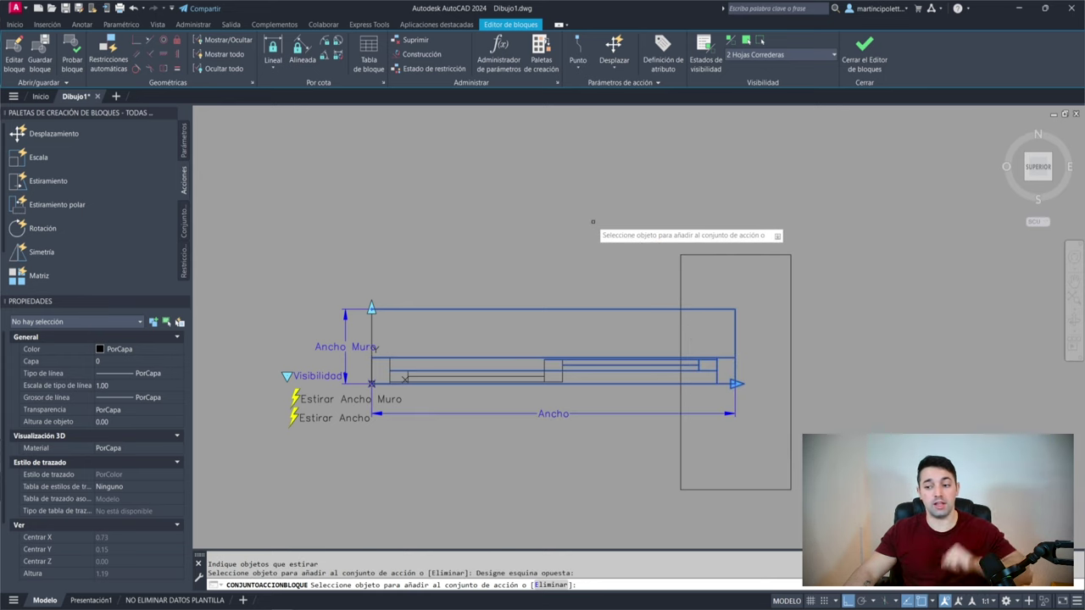
key(Return)
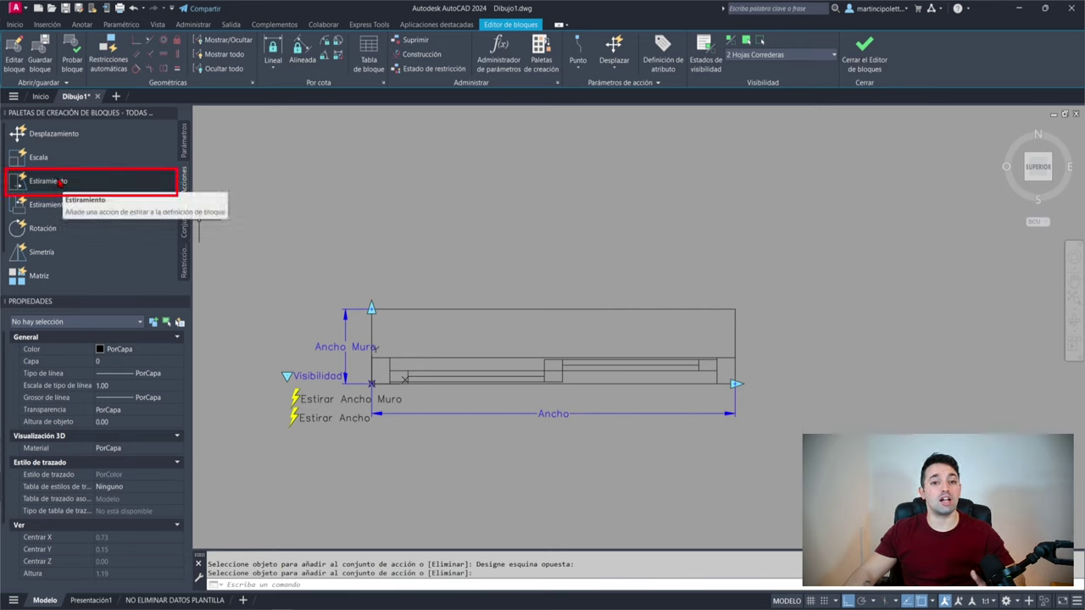
Step: Add a stretch action on the Ancho parameter with a frame and nine crossing objects
click(61, 181)
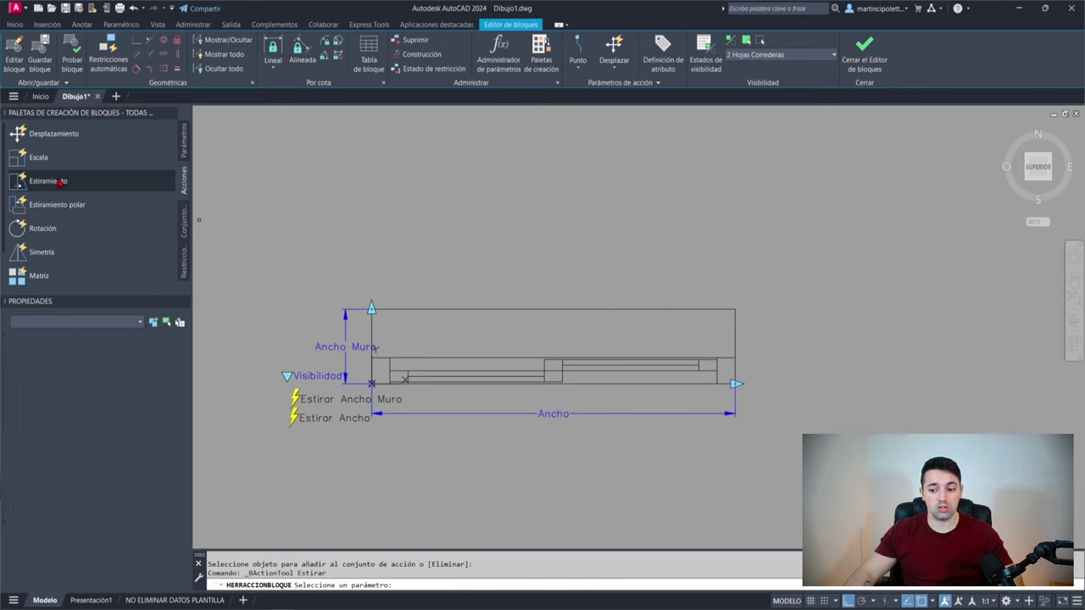
click(456, 413)
scroll(734, 383, up, 2)
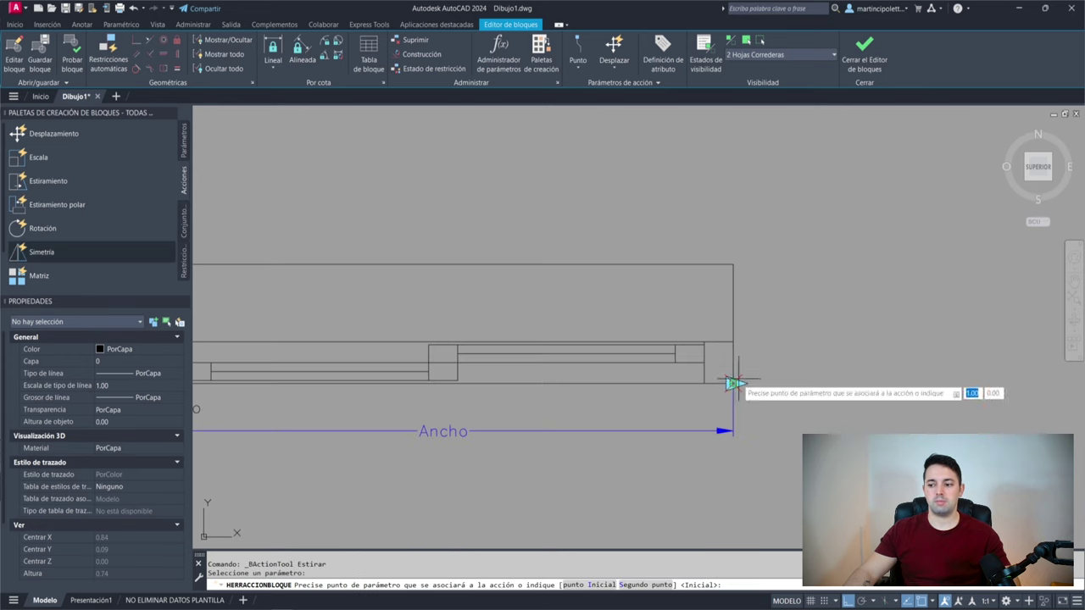
click(734, 383)
middle_drag(519, 224, 625, 174)
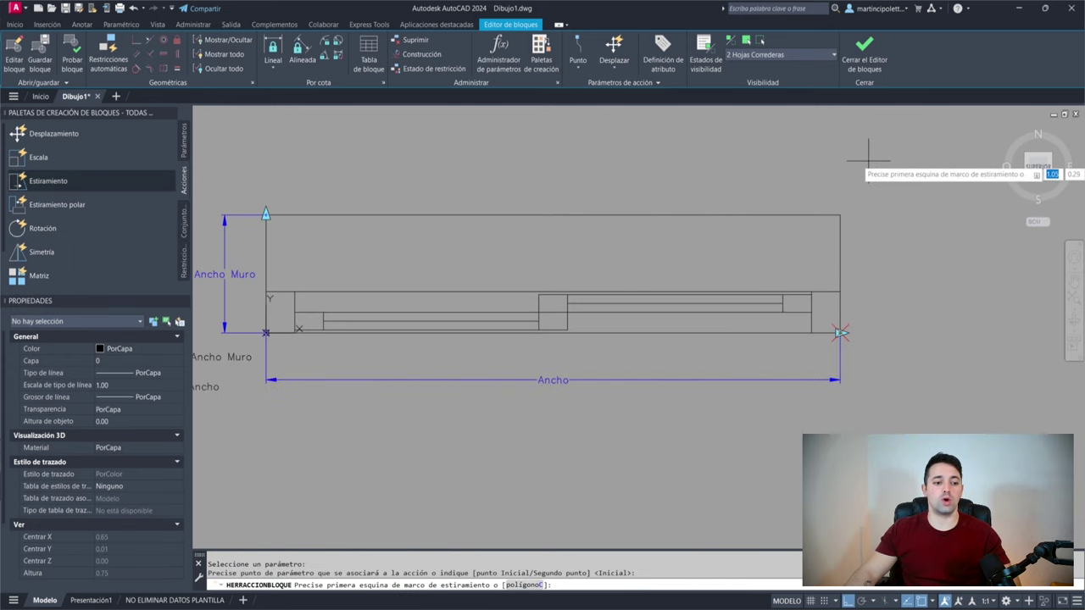
click(628, 163)
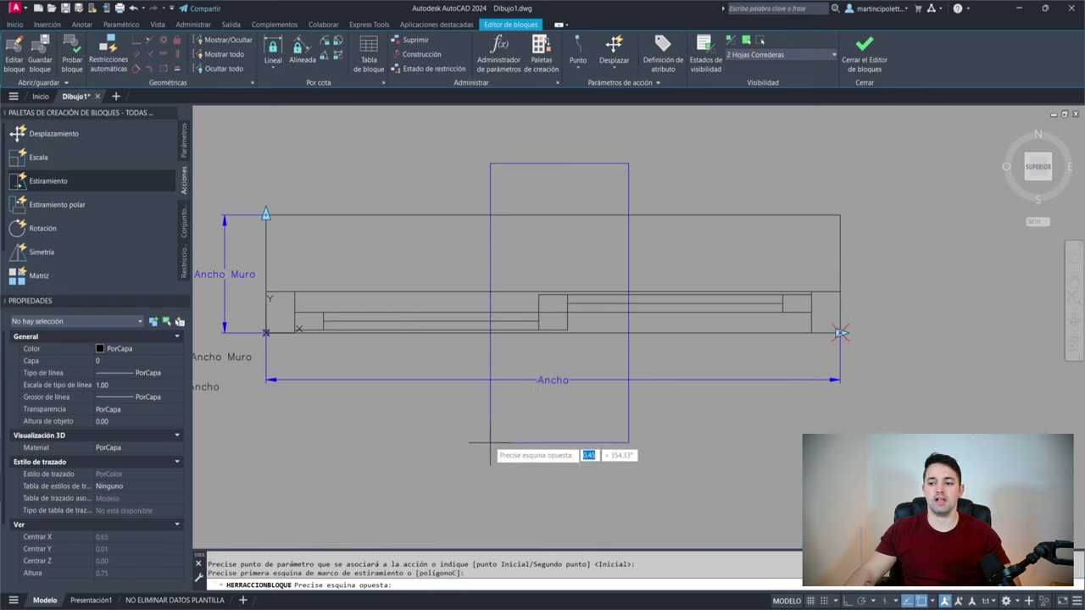
click(488, 428)
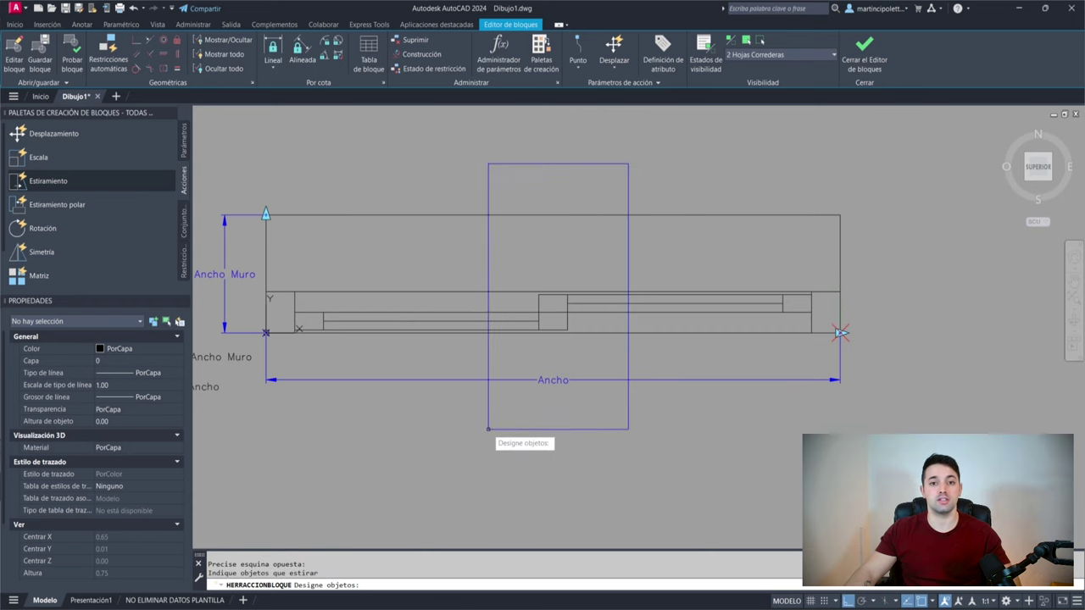
click(595, 268)
click(521, 360)
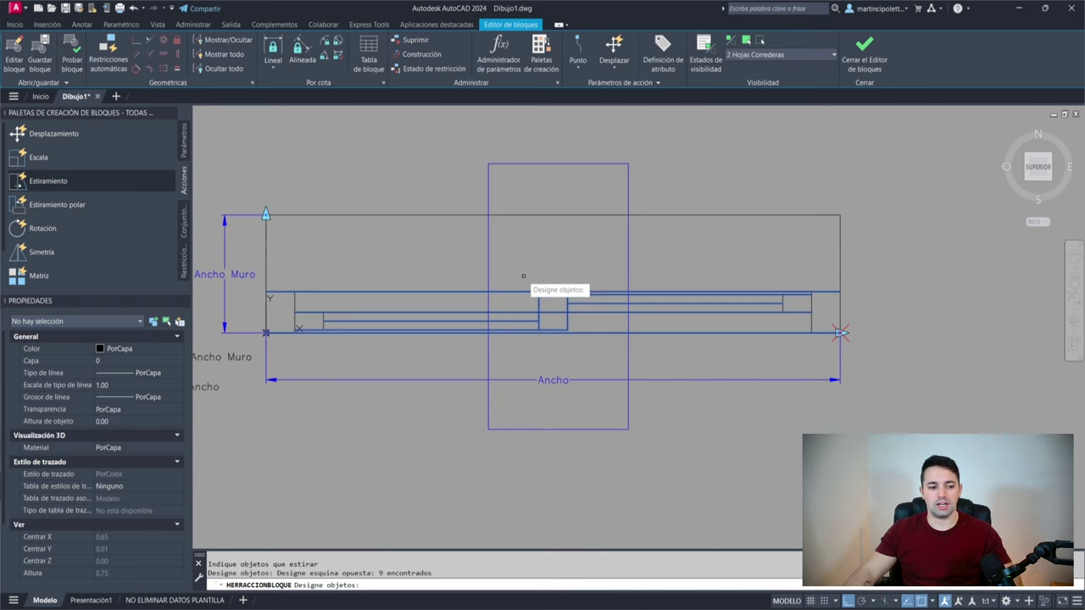
Step: Remove the top and bottom wall lines and one more, leaving six objects
shift+click(523, 275)
shift+click(505, 294)
scroll(568, 338, up, 4)
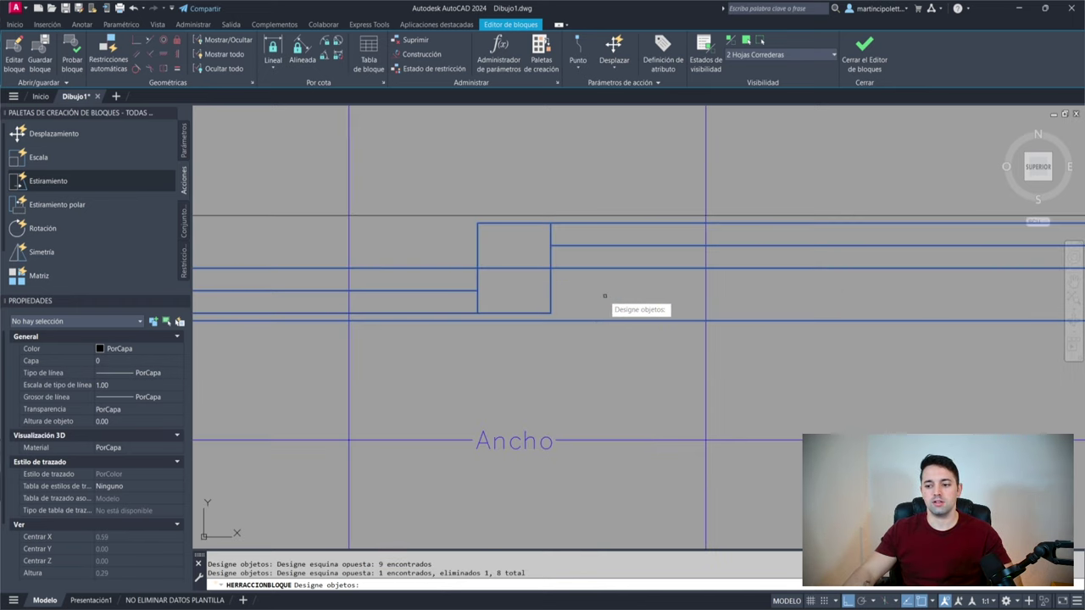
shift+click(604, 296)
shift+click(568, 359)
shift+click(527, 276)
shift+click(506, 294)
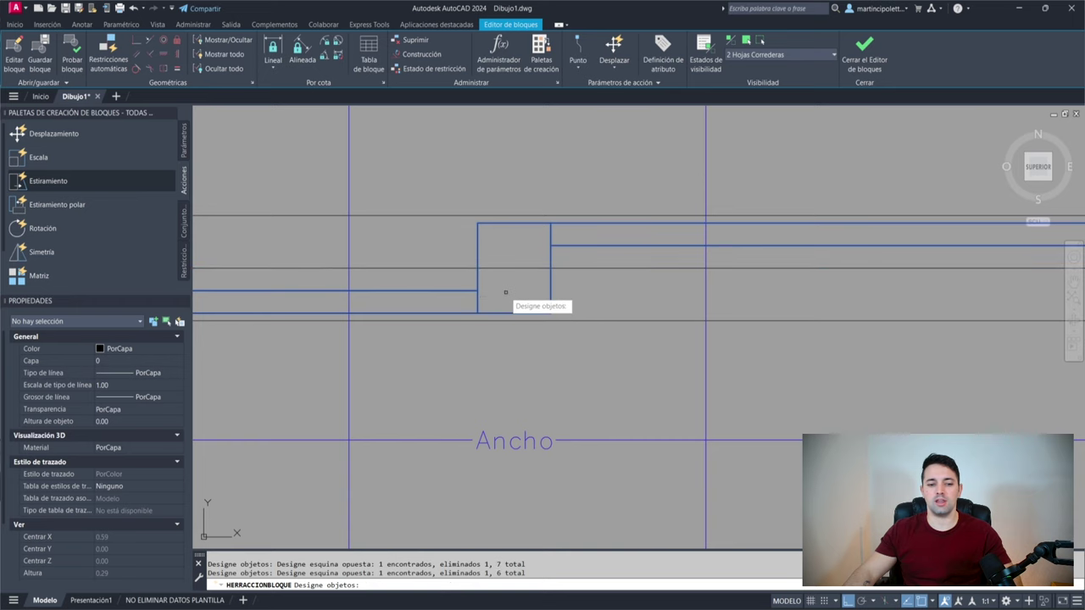
scroll(508, 291, down, 4)
scroll(507, 293, up, 2)
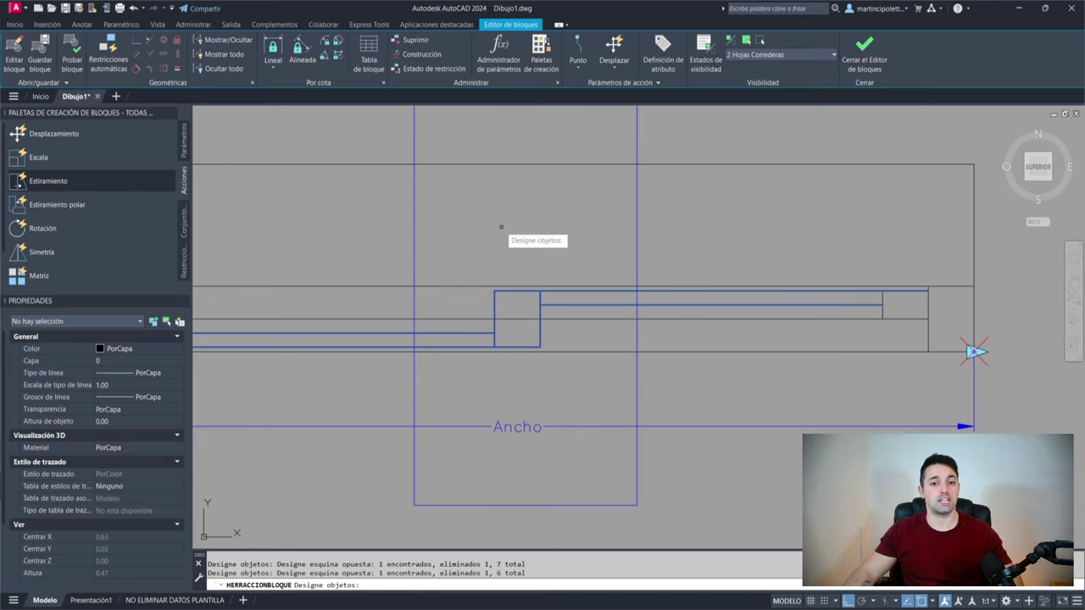
key(Return)
Step: Place the new stretch action's label and select the action
scroll(501, 222, down, 4)
key(F8)
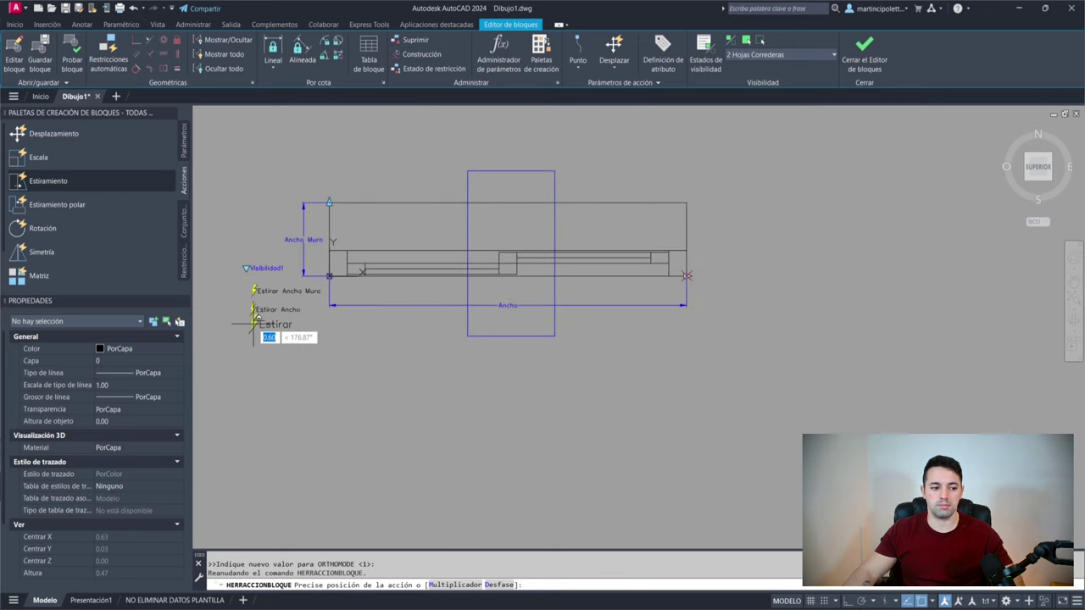
click(255, 318)
scroll(254, 318, up, 4)
drag(399, 347, 339, 404)
scroll(394, 390, down, 2)
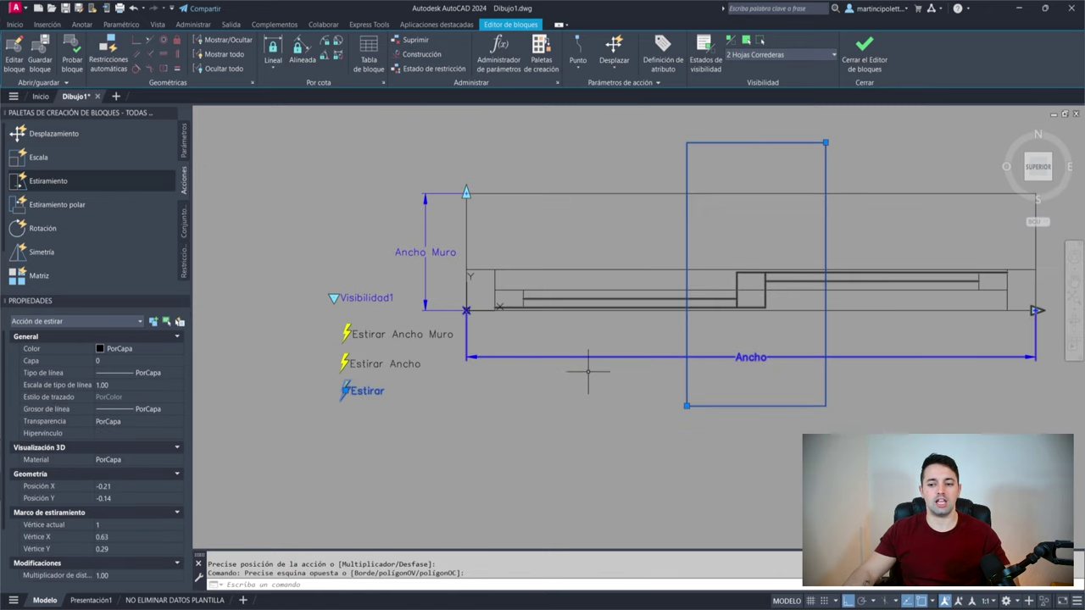
middle_drag(587, 370, 559, 380)
scroll(146, 500, down, 3)
text(Estirar Ventana 2)
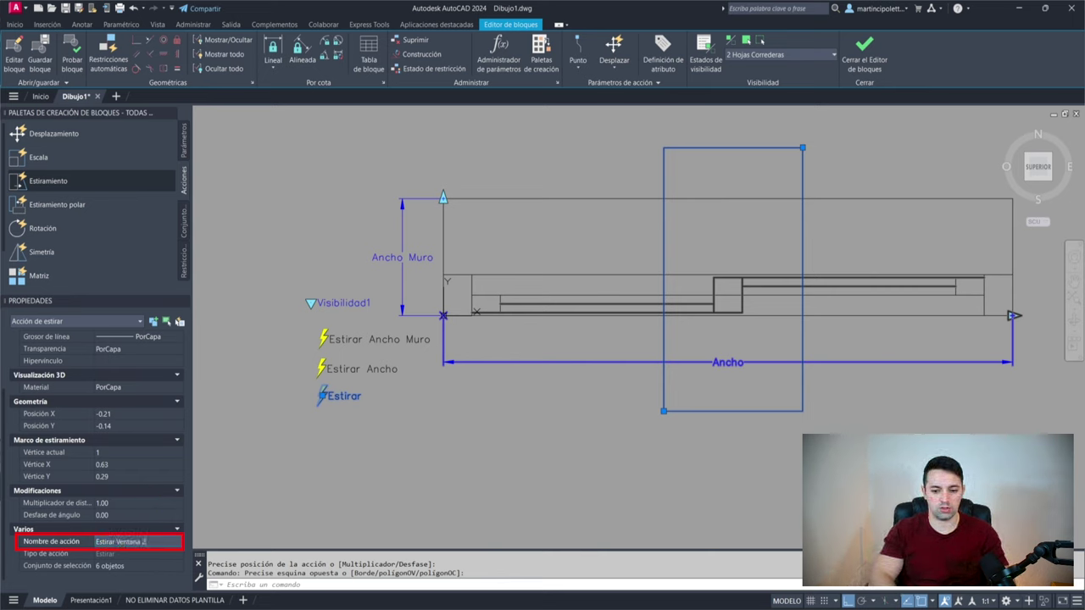
Step: Name the action Estirar Ventana 2 Hojas with distance multiplier 0.5, then deselect
text(Hojas)
click(94, 501)
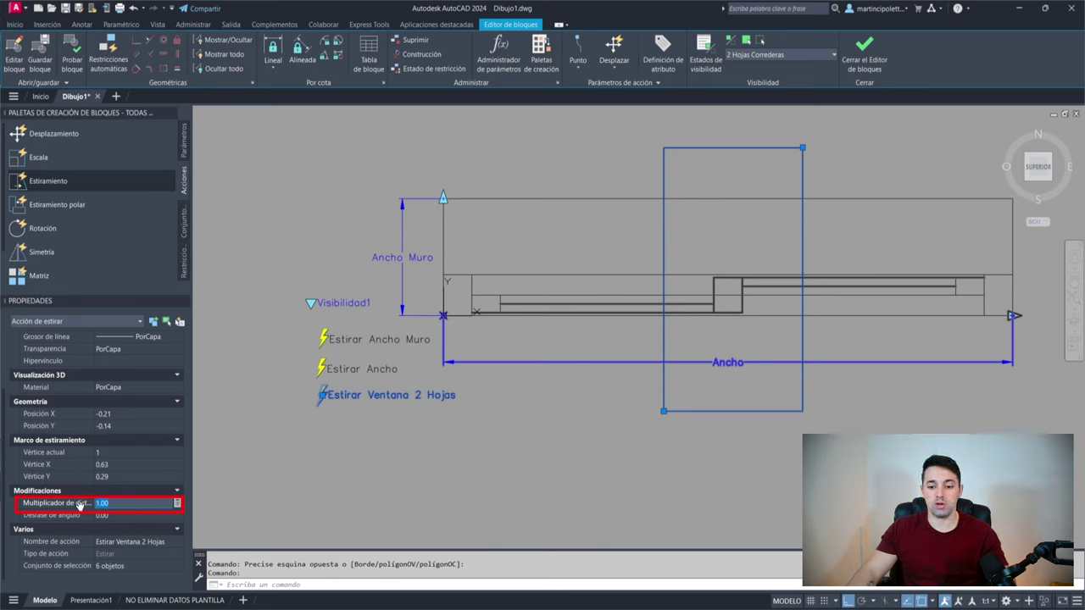
text(0.5)
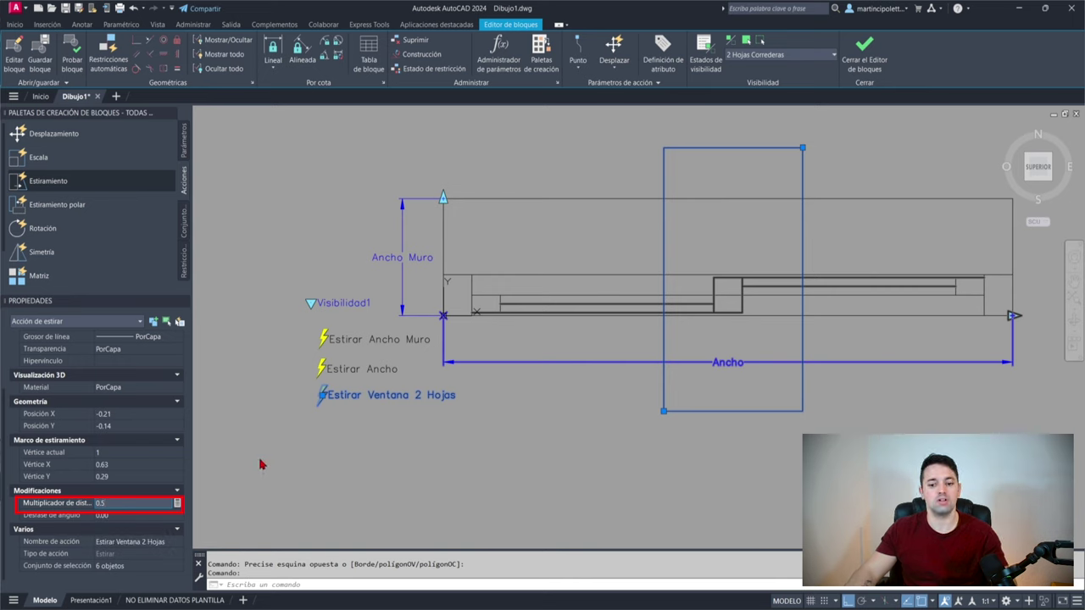
key(Return)
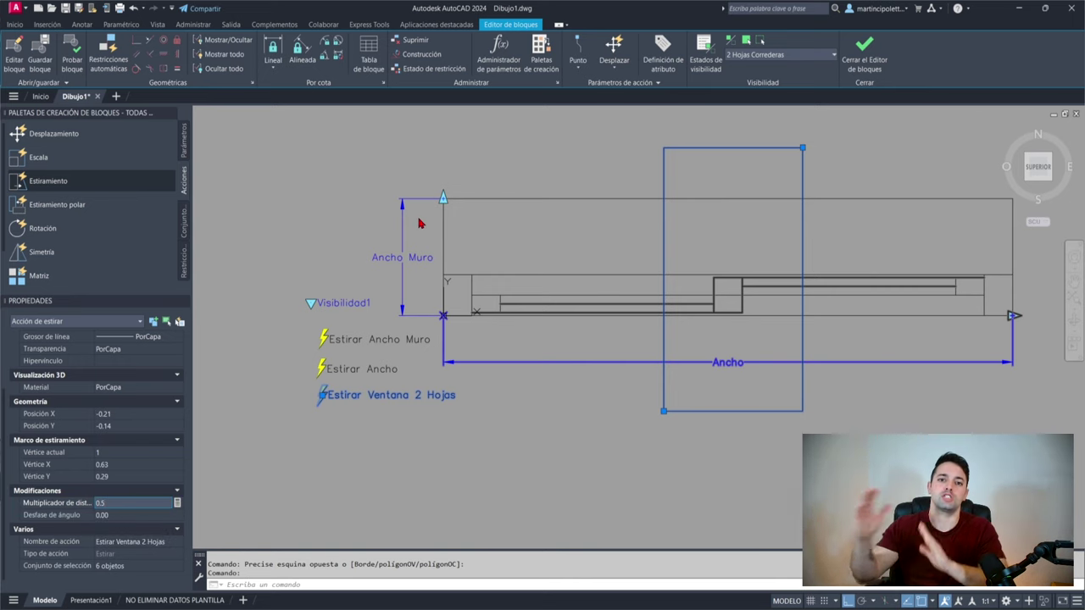
click(435, 472)
key(Escape)
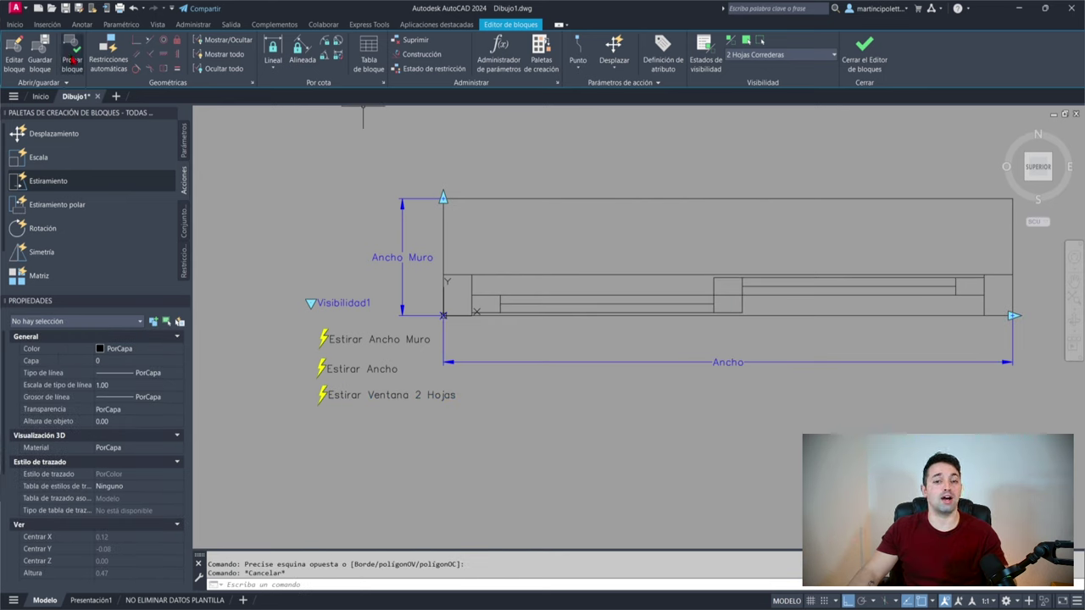
Step: Open the block in a test window and set its visibility to 2 Hojas Correderas
click(74, 61)
click(670, 214)
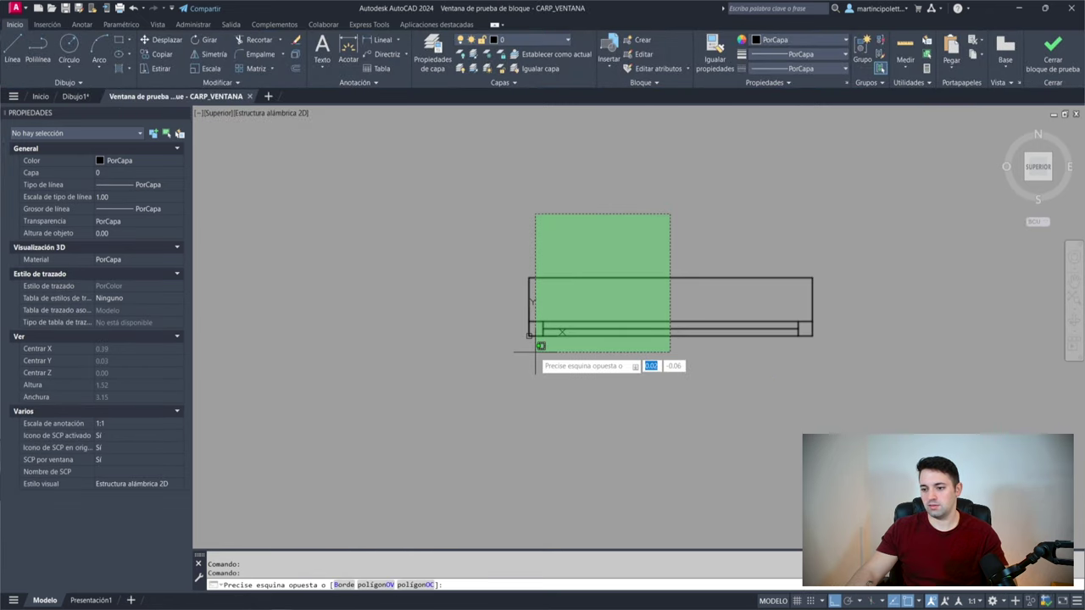
click(535, 352)
click(463, 329)
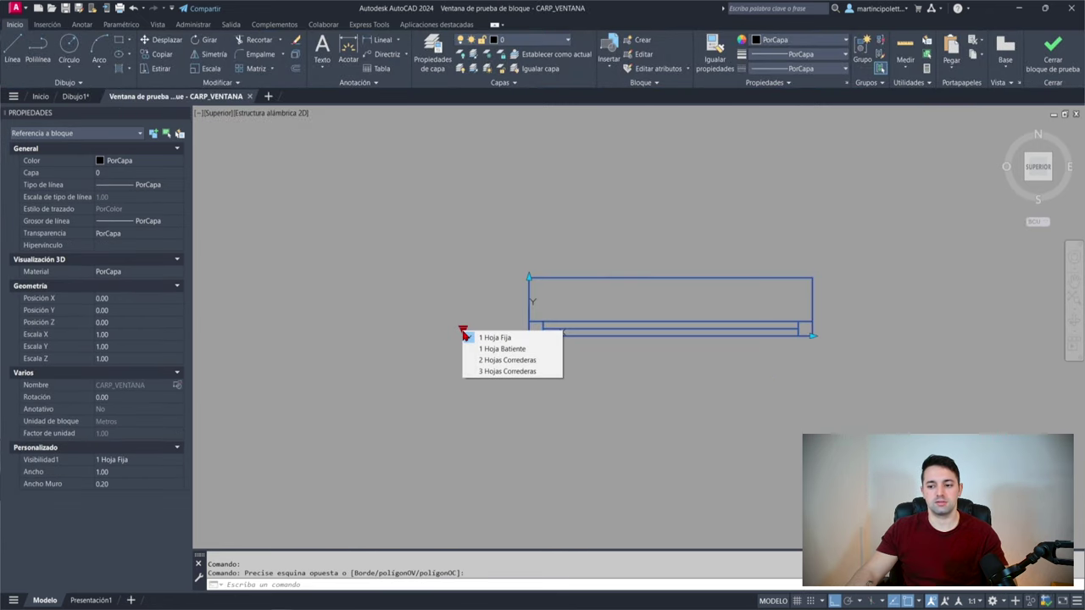
click(499, 367)
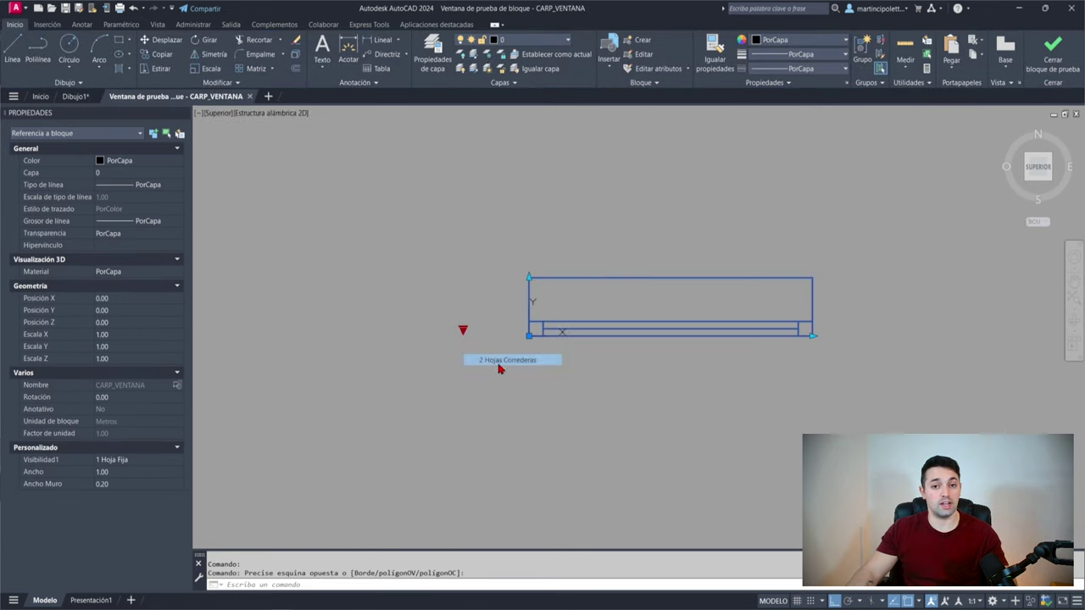
Step: Stretch Ancho to 1.63 and Ancho Muro to 0.54, then return Ancho Muro to about 0.21
middle_drag(834, 331, 627, 385)
click(607, 391)
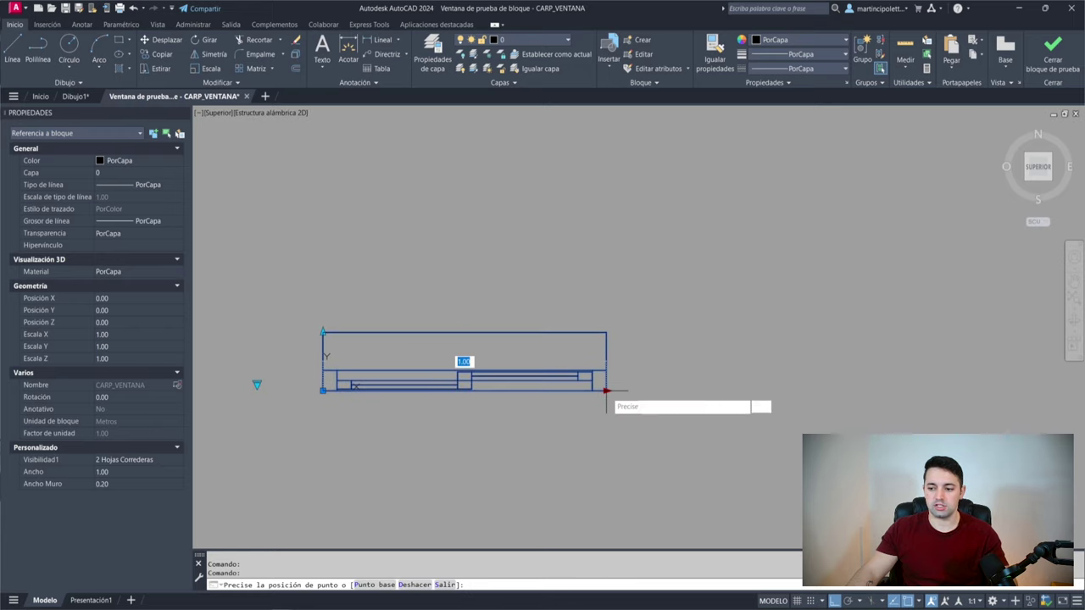
click(784, 390)
click(323, 331)
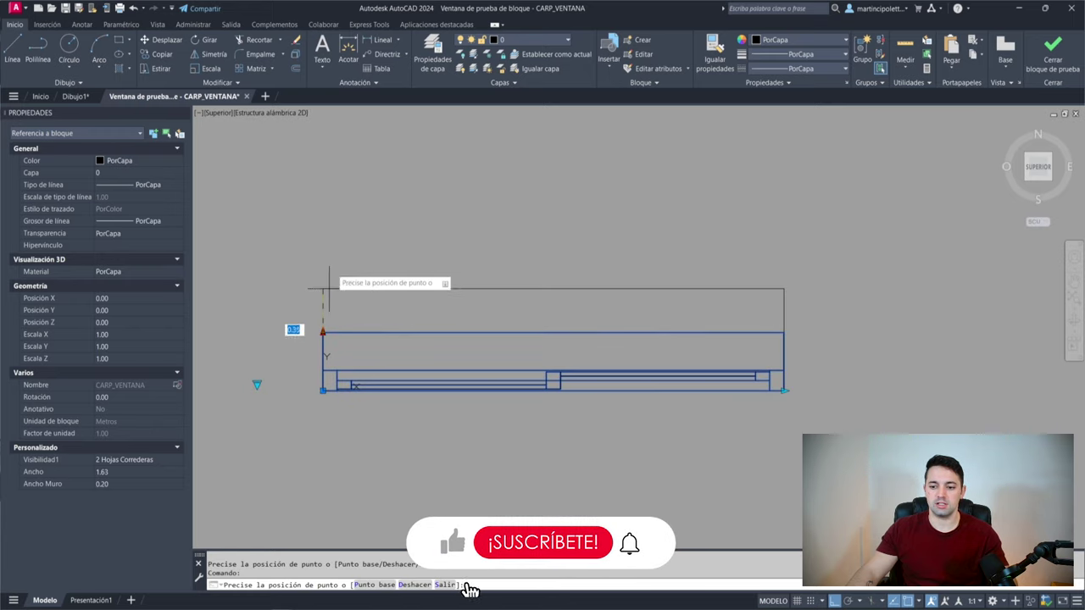
click(424, 235)
click(322, 233)
click(322, 327)
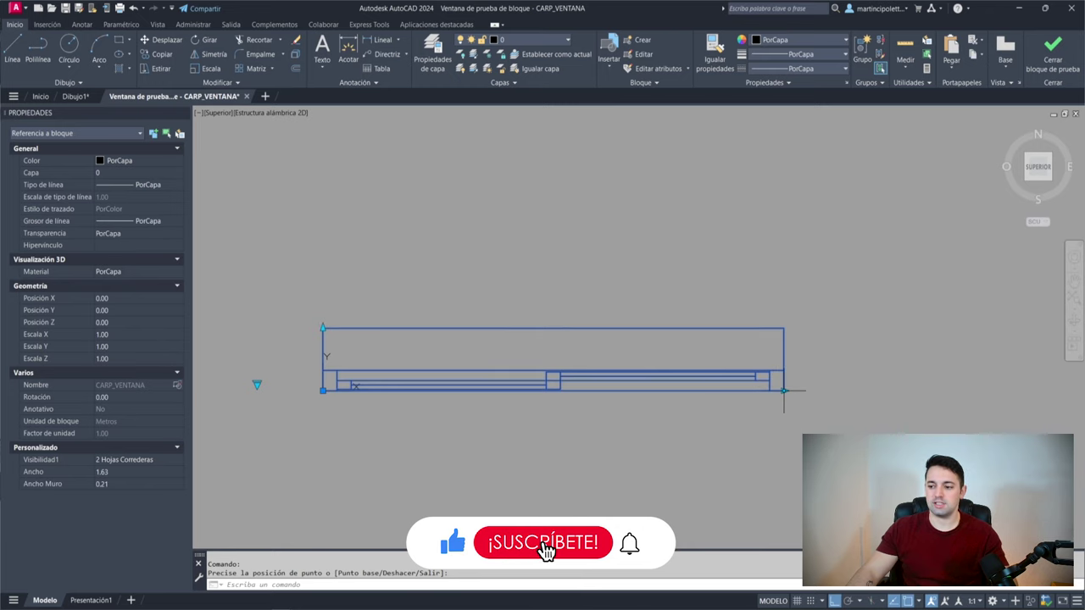
Step: Try Ancho at 0.78, 1.53 and 0.77, end at 1.23, and close the test window
click(783, 391)
click(542, 439)
click(755, 398)
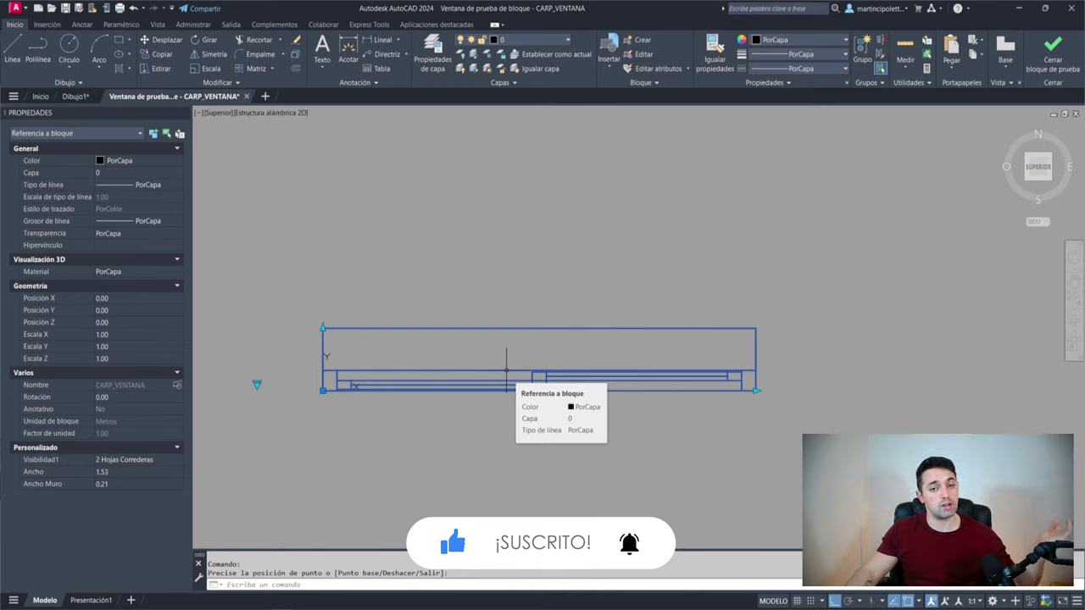
click(757, 391)
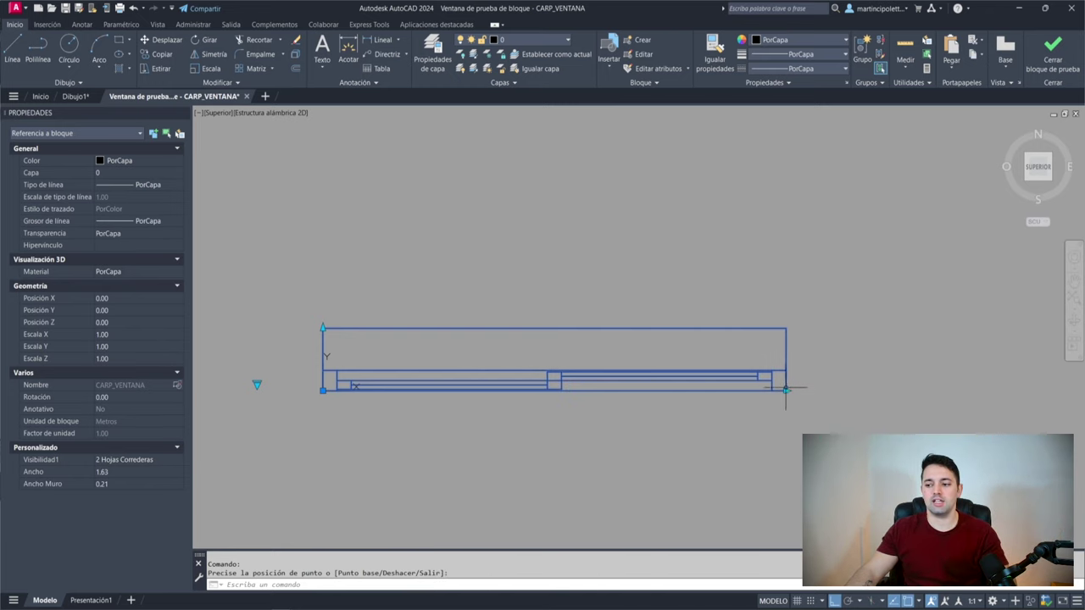
click(542, 410)
click(542, 390)
click(542, 390)
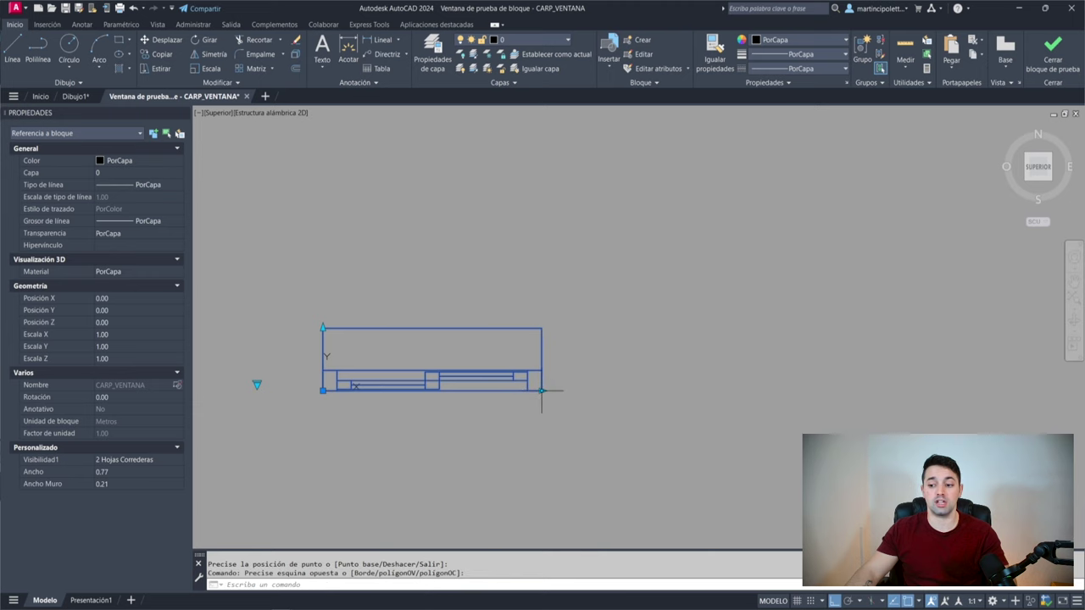
click(541, 391)
click(541, 391)
click(541, 391)
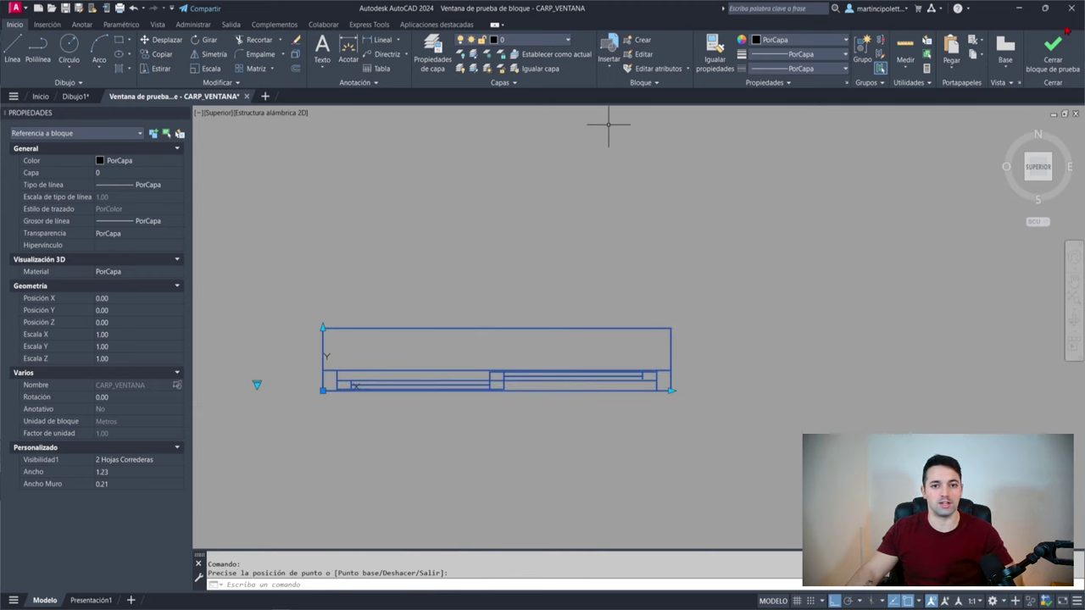
click(762, 54)
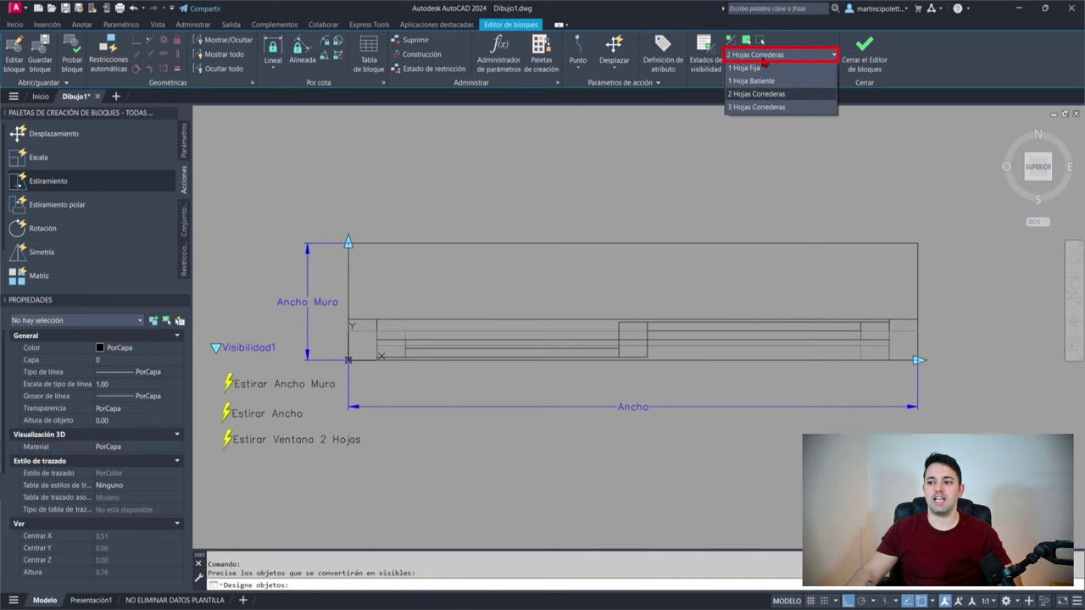
Step: In 3 Hojas Correderas, make the wall outline, Ancho Muro, Ancho and Estirar actions visible
click(755, 108)
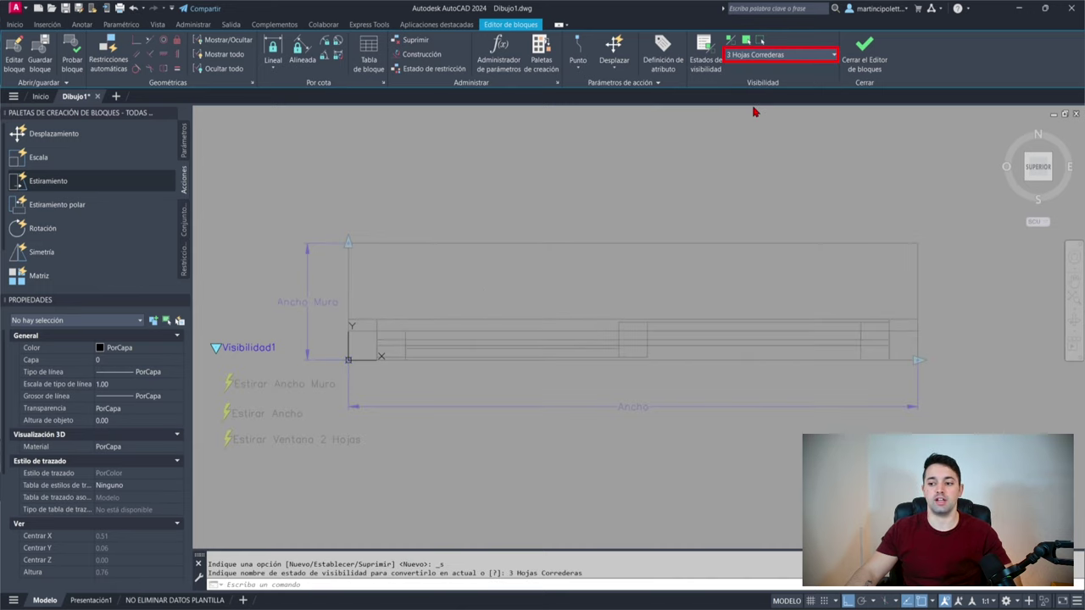
click(730, 41)
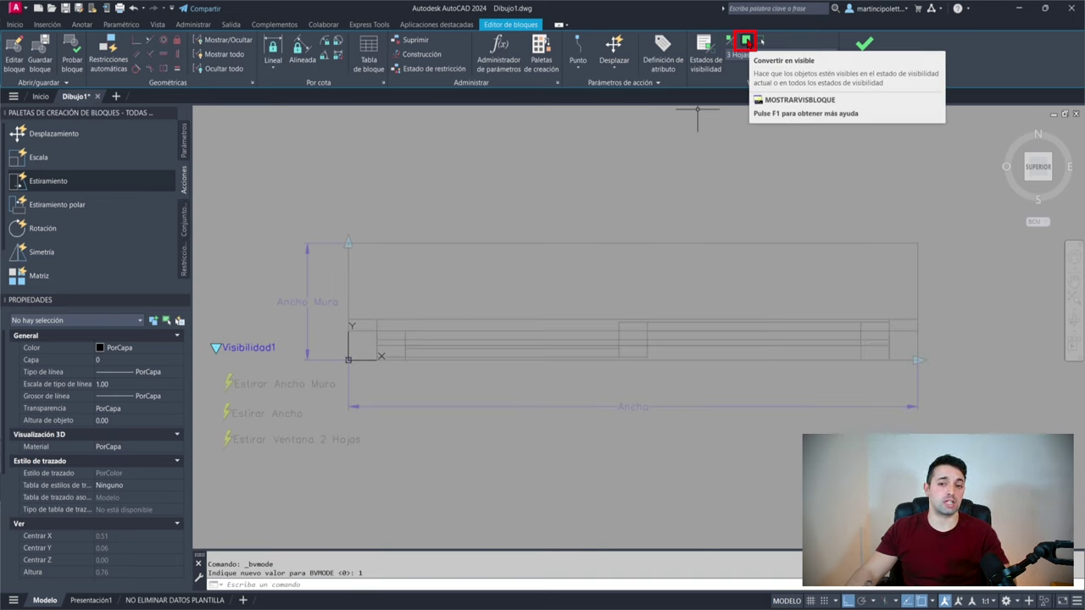
click(746, 42)
click(961, 207)
click(352, 253)
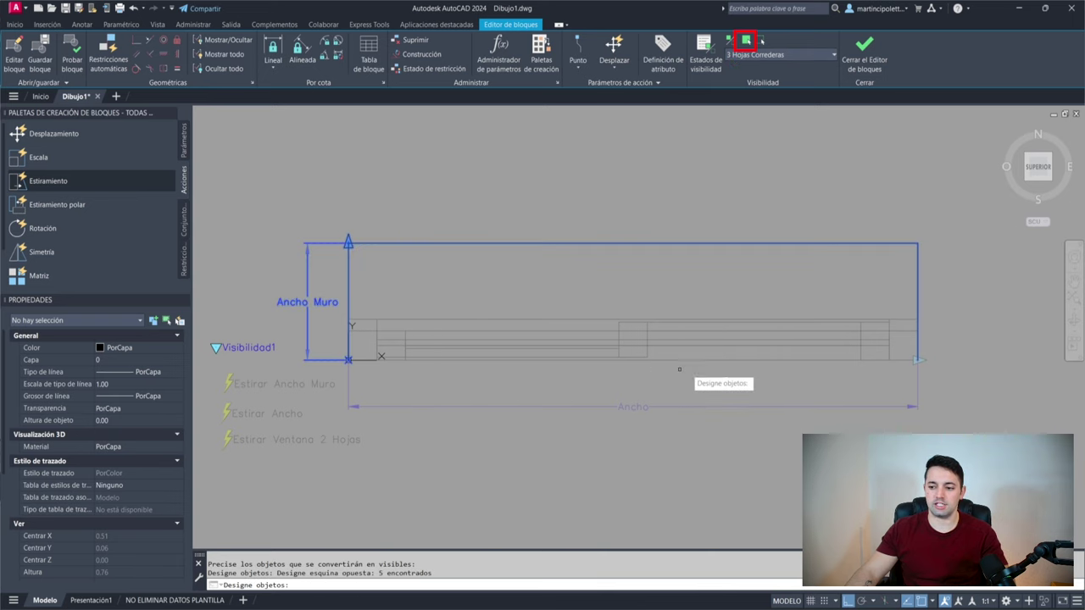
click(966, 389)
click(258, 473)
click(297, 497)
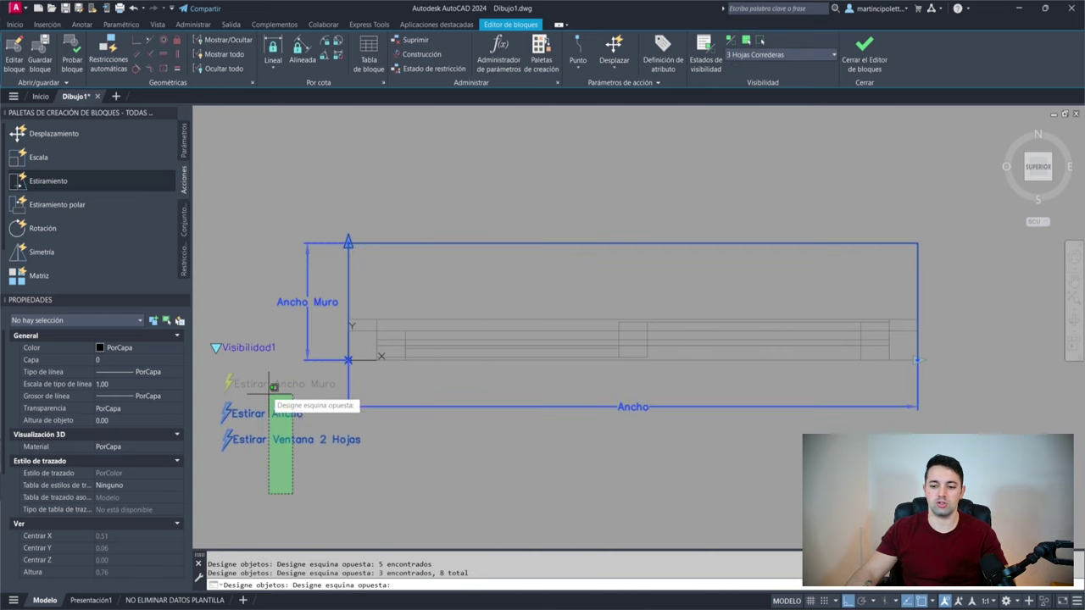
click(251, 375)
Step: Also make the frame lines and left and right jambs visible, then set BVMODE back to 0
scroll(483, 381, down, 2)
click(480, 368)
shift+click(480, 356)
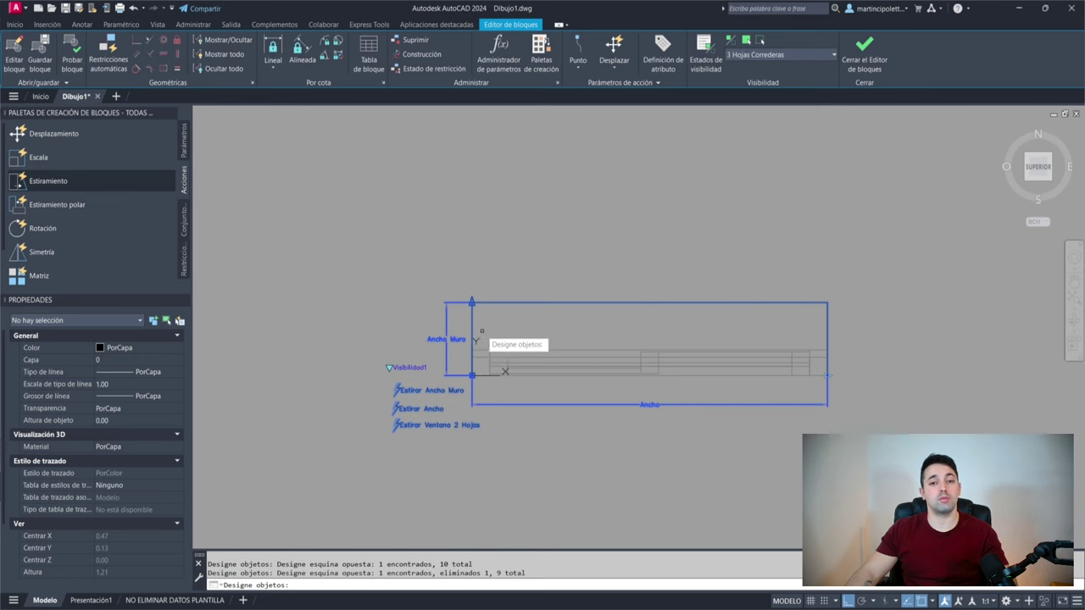
scroll(479, 331, up, 2)
middle_drag(532, 334, 501, 281)
click(502, 280)
click(446, 318)
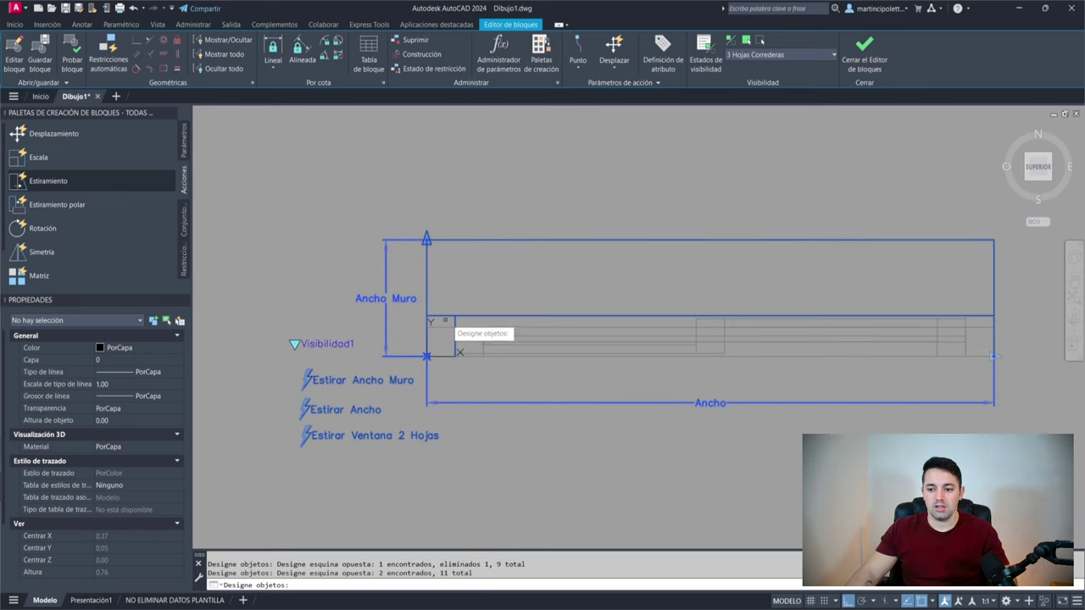
scroll(472, 359, up, 4)
click(467, 352)
scroll(444, 402, down, 2)
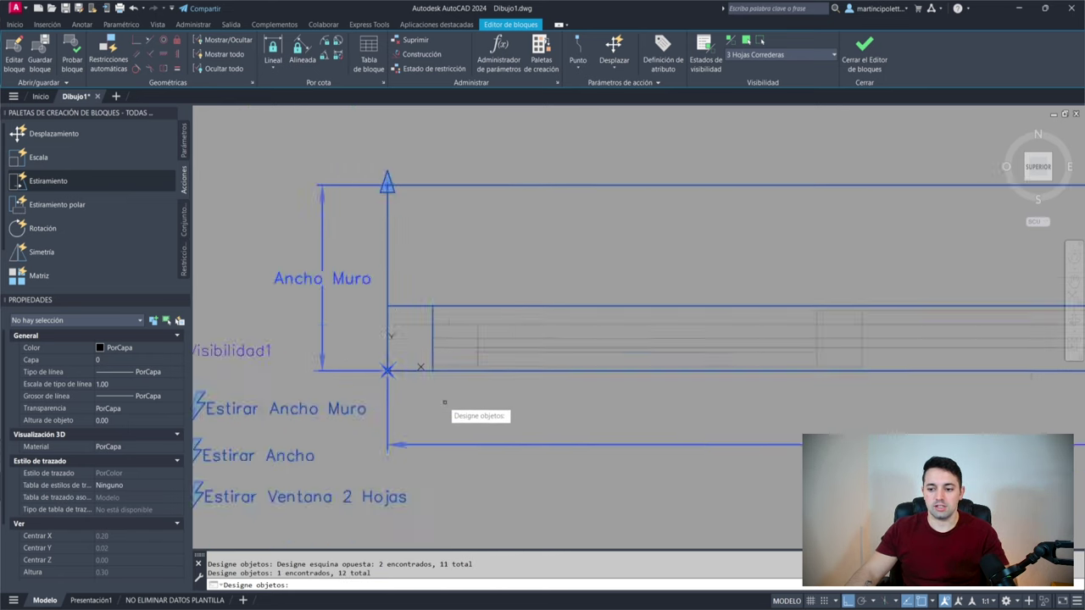
scroll(482, 352, down, 2)
scroll(480, 353, up, 3)
click(726, 283)
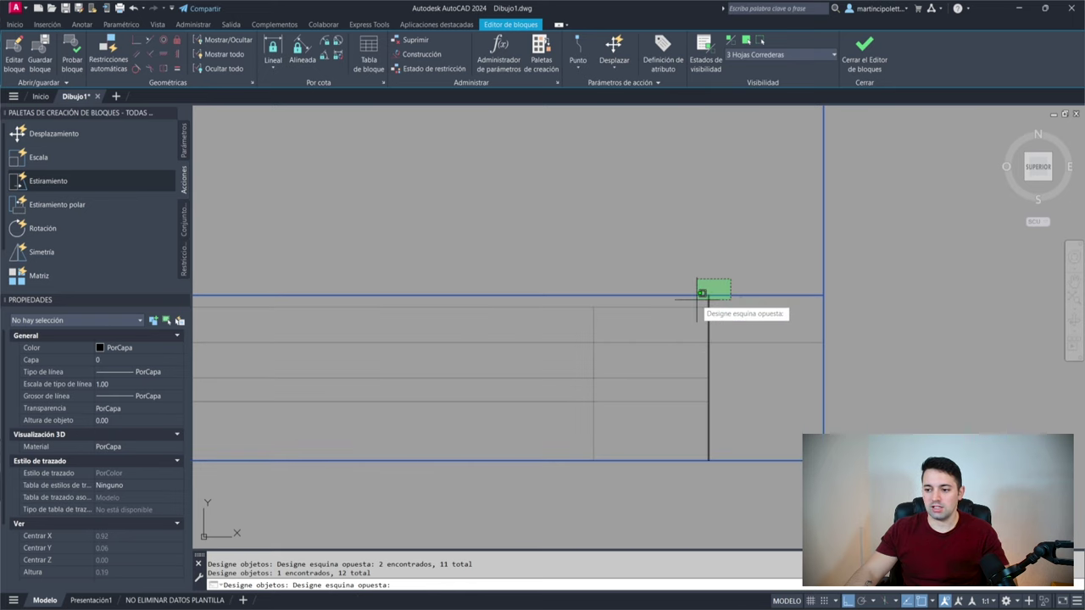
click(696, 299)
scroll(809, 335, down, 5)
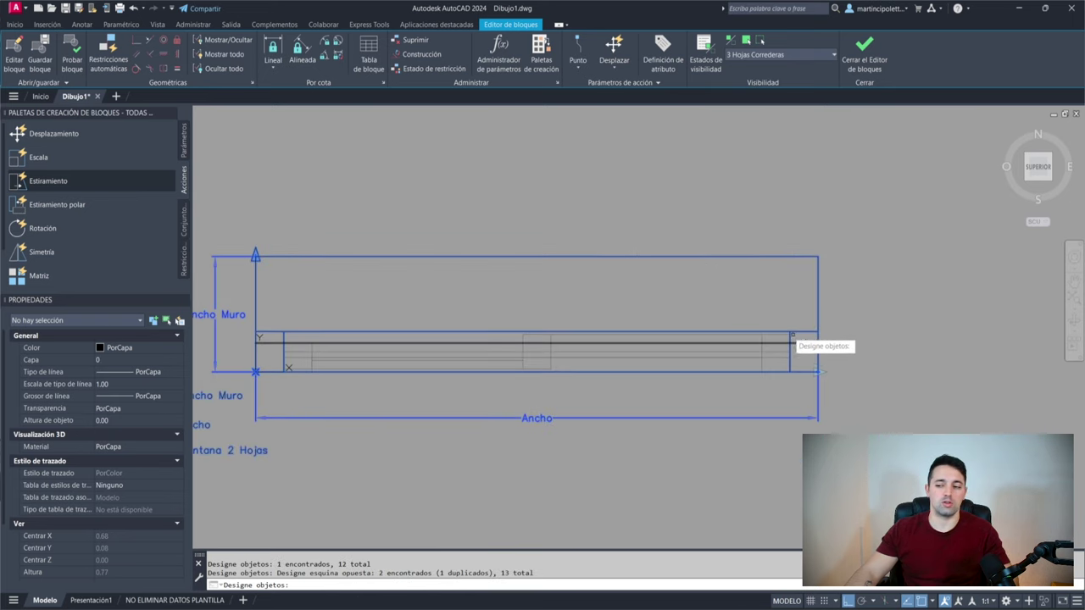
key(Return)
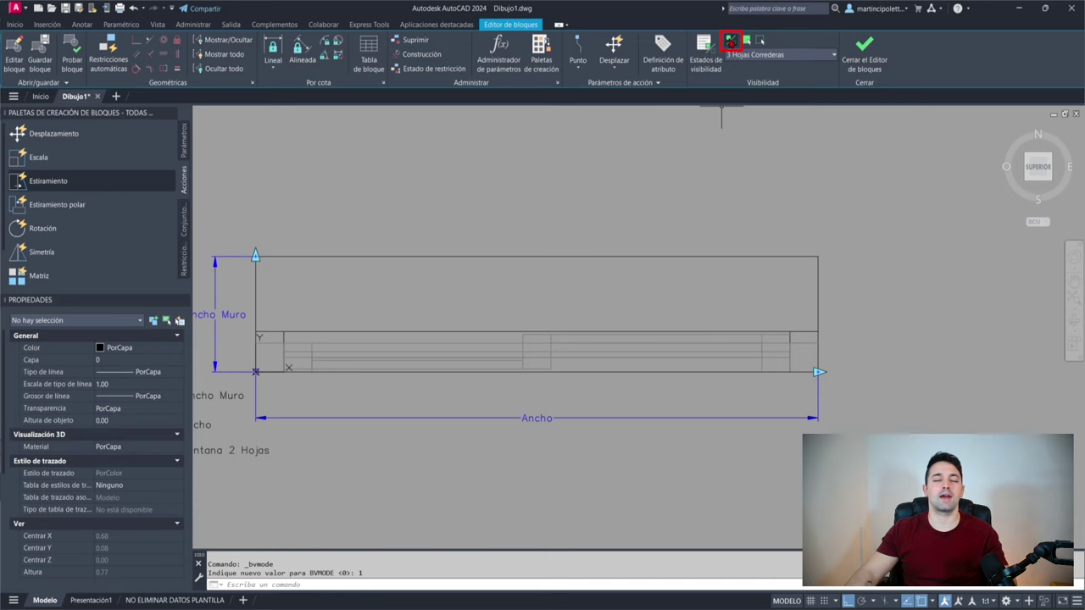
click(730, 41)
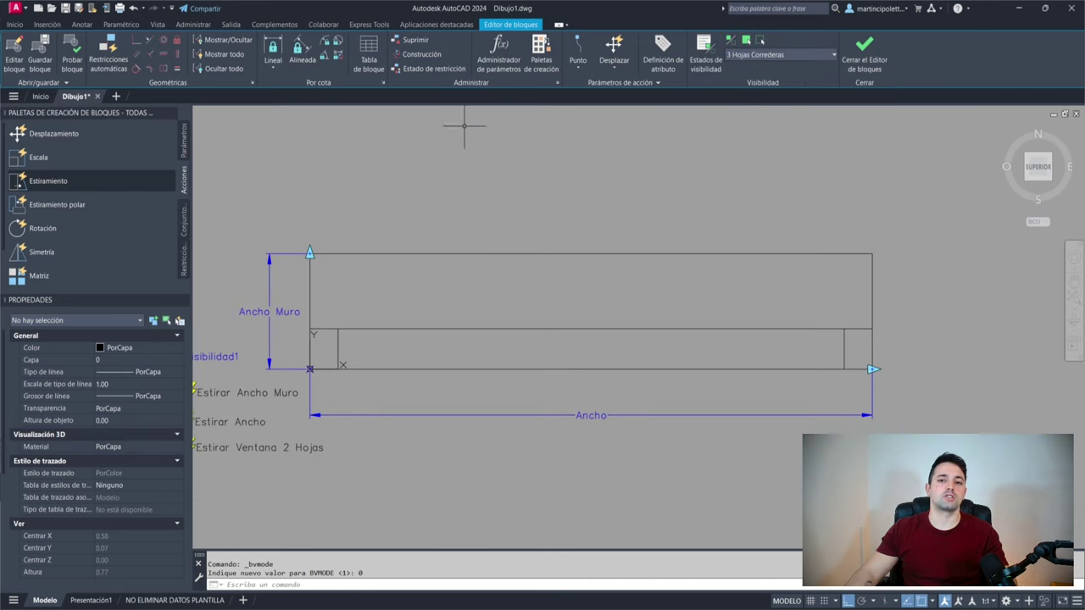
Step: In 2 Hojas Correderas, select the lower, upper and middle sliding-leaf lines
click(808, 56)
click(762, 76)
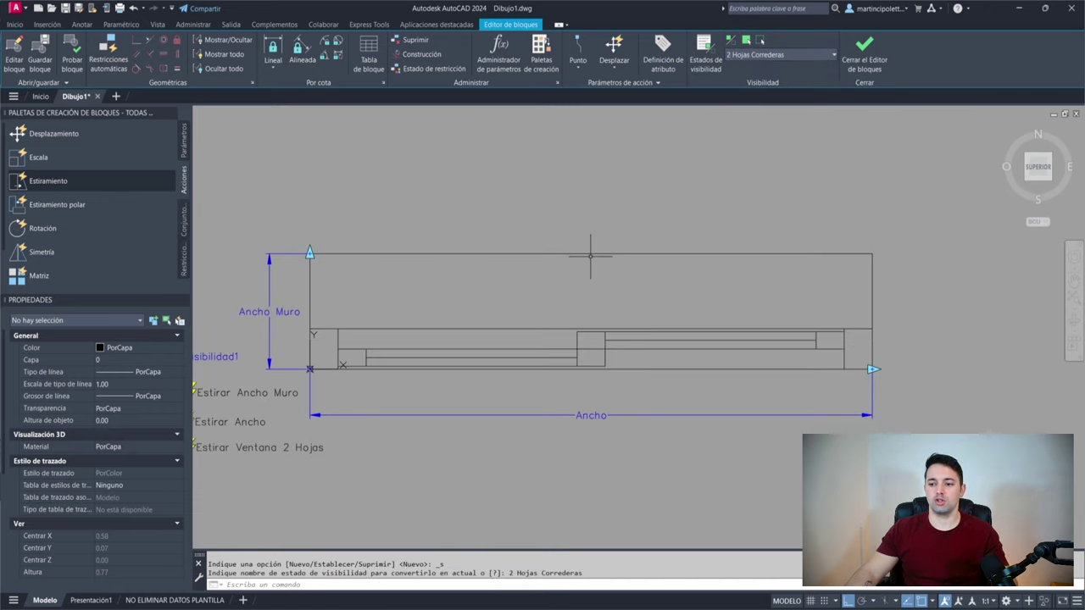
key(Escape)
click(332, 332)
click(634, 383)
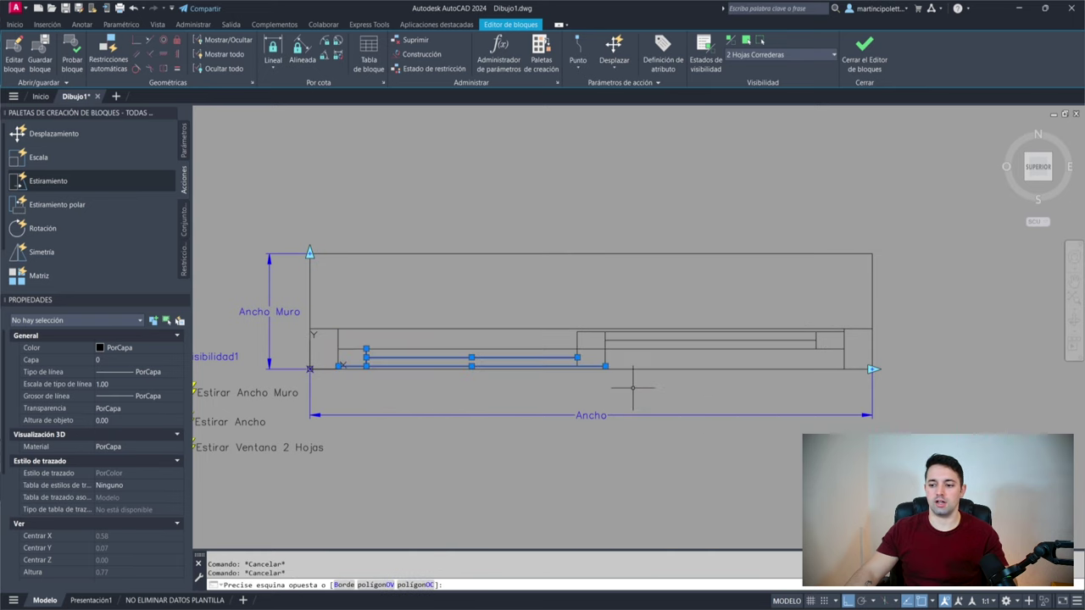
click(877, 377)
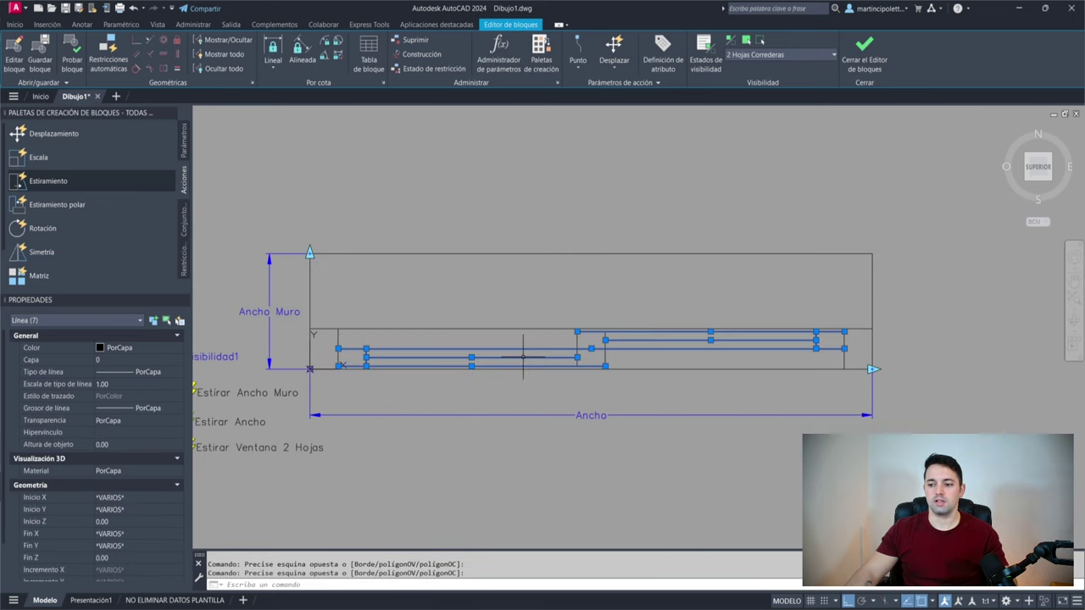
click(576, 349)
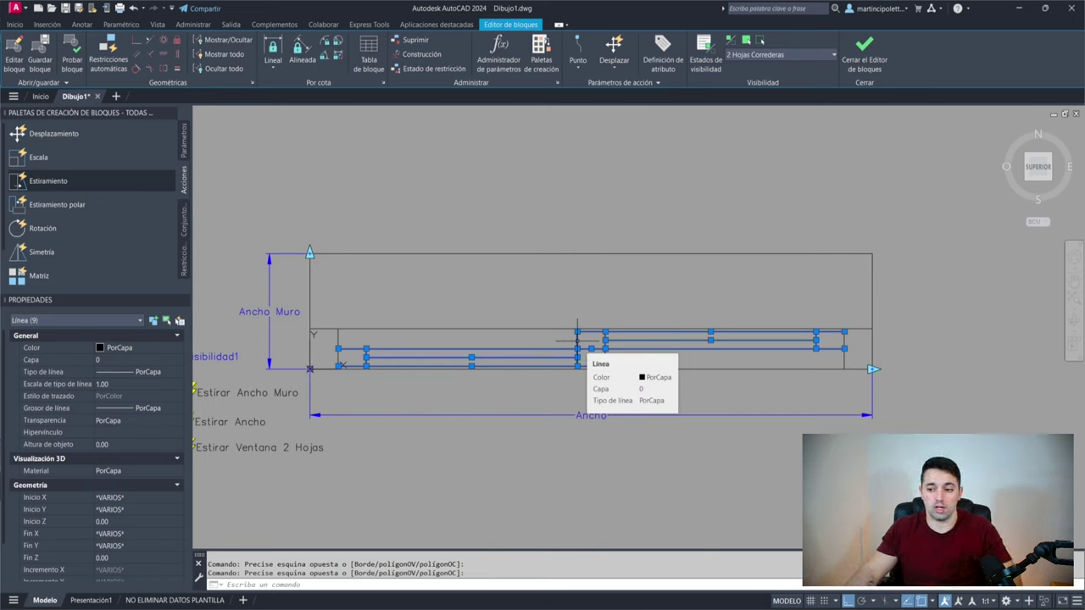
Step: Copy the selected leaf lines above the window and return to 3 Hojas Correderas
text(co)
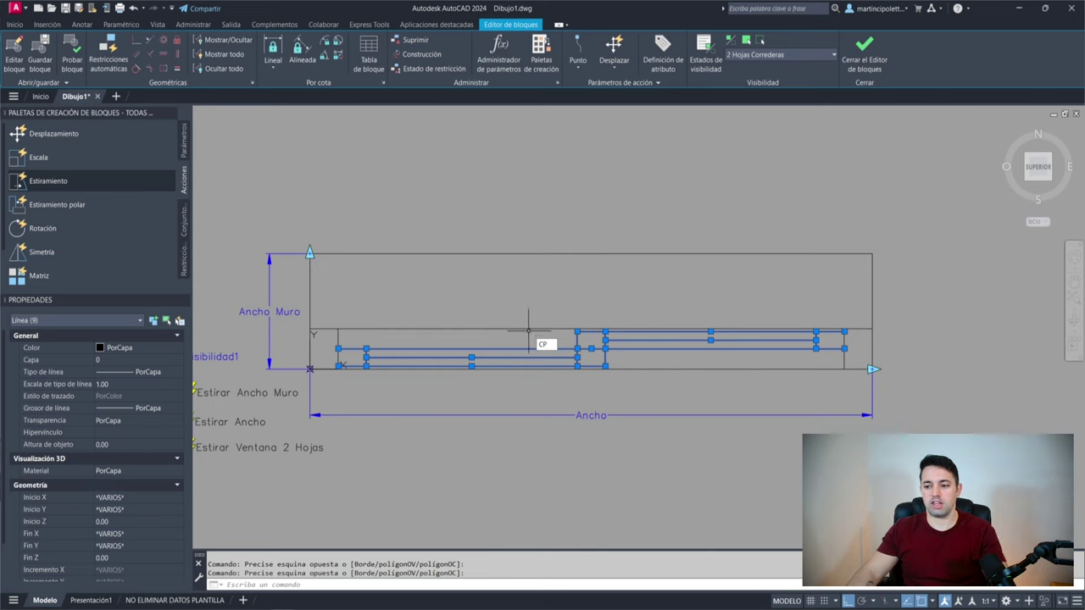
key(Return)
click(532, 343)
key(Escape)
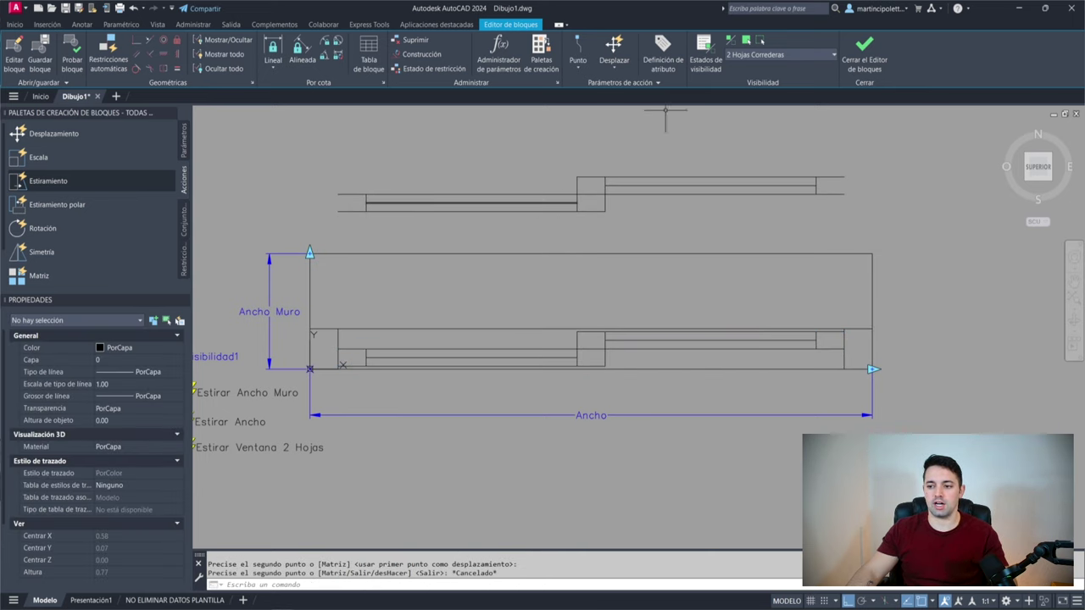
click(658, 113)
click(833, 54)
click(750, 108)
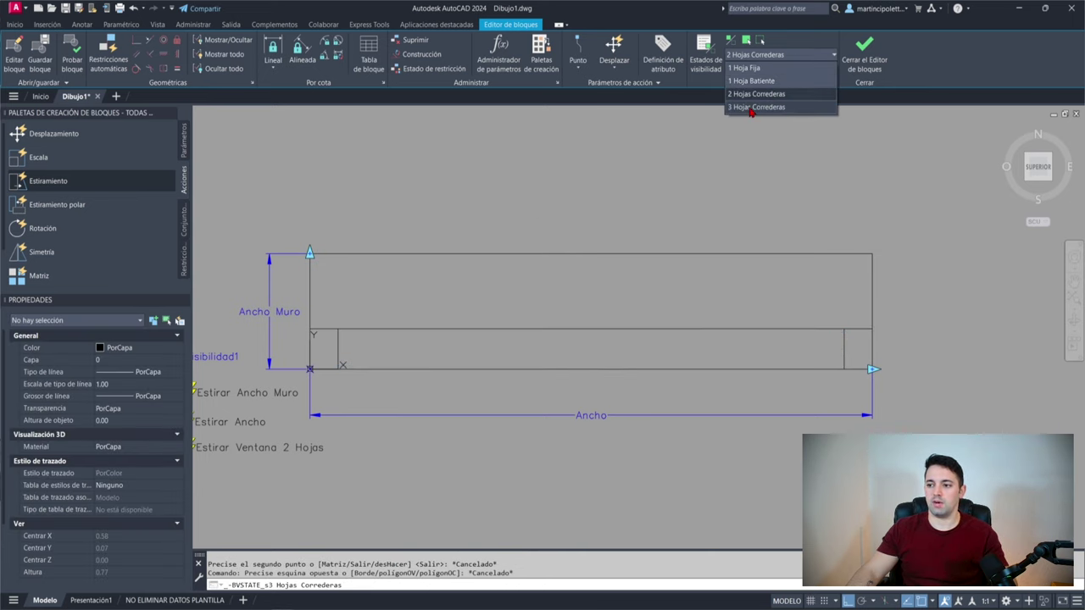
Step: Make the copied leaf lines visible in 3 Hojas Correderas and select all nine
click(731, 43)
click(926, 133)
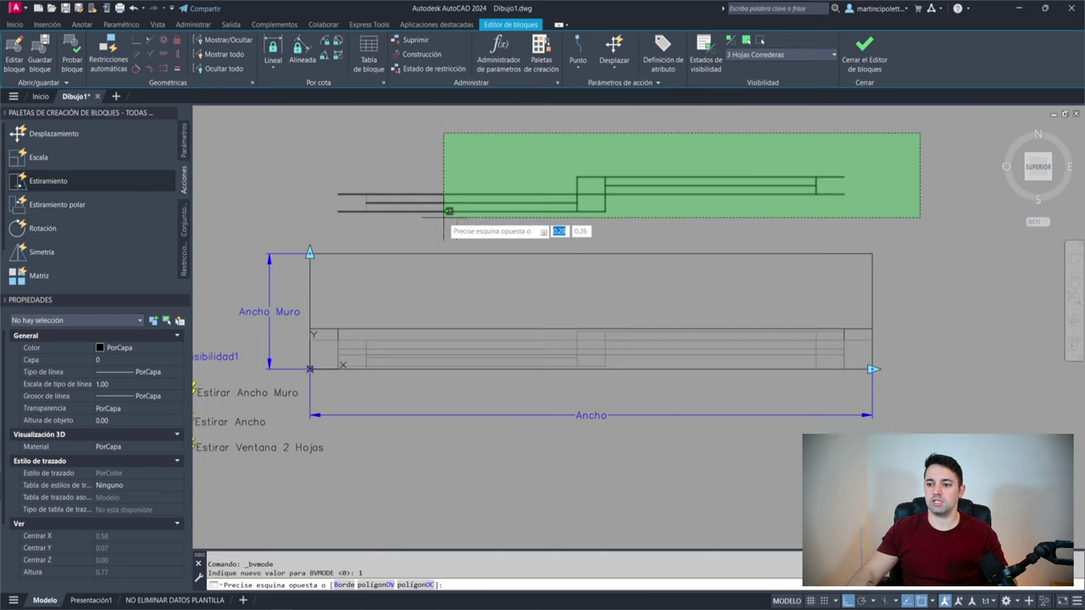
click(443, 235)
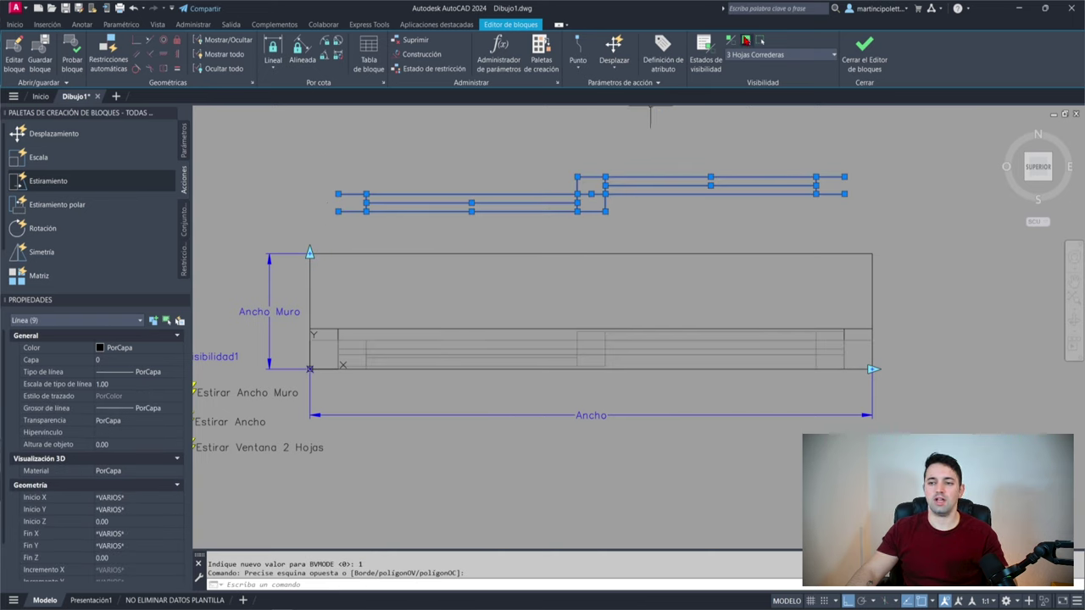
click(731, 41)
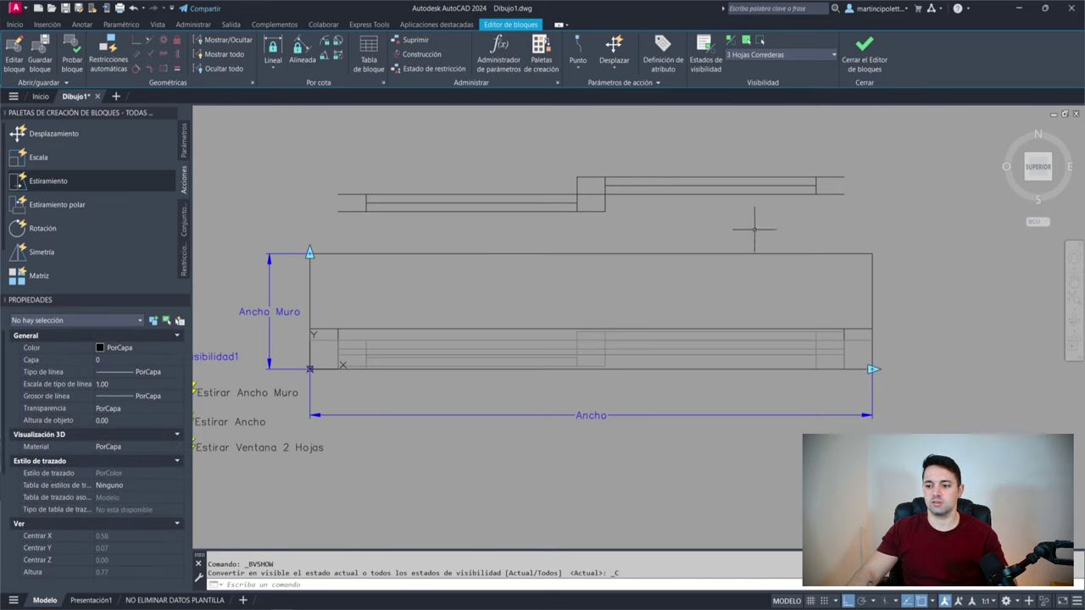
click(304, 139)
click(925, 253)
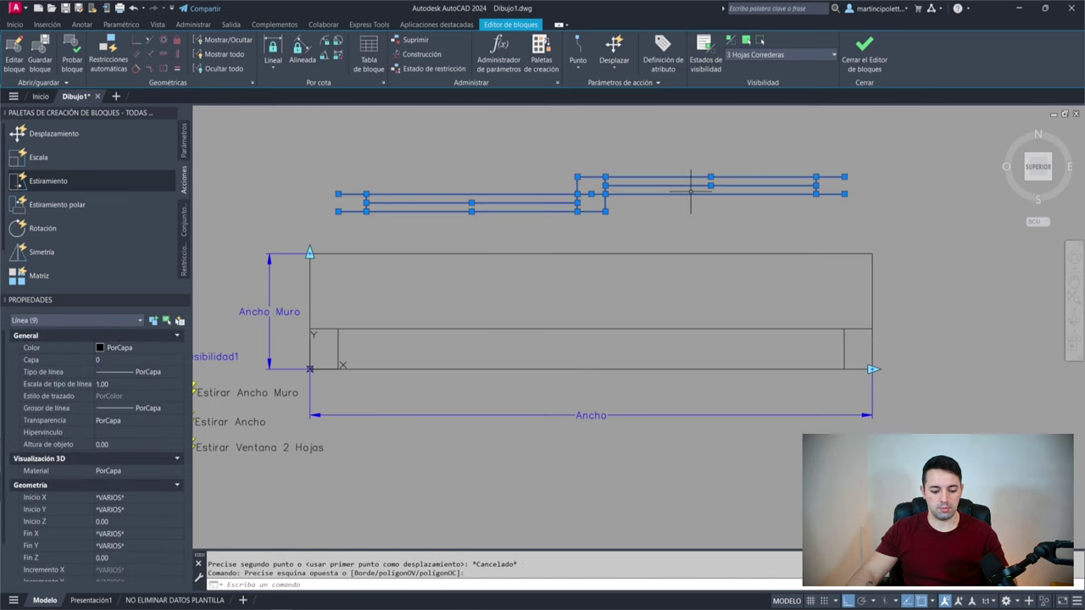
text(d)
Step: Move the leaf lines, using the m2p midpoint between the jambs, to centre them in the wall opening
key(Return)
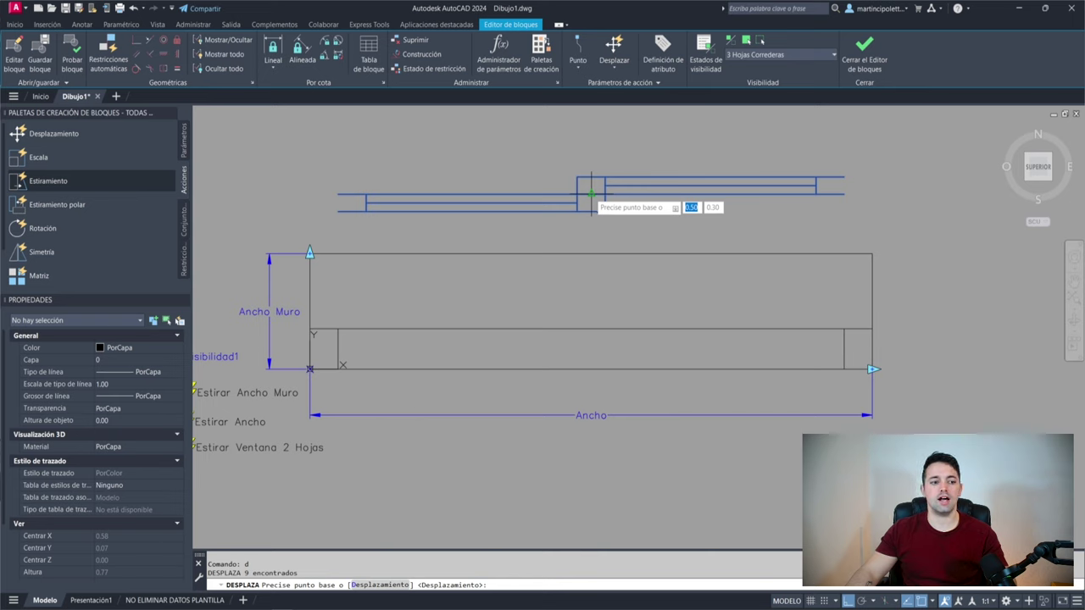
click(591, 193)
text(m2p)
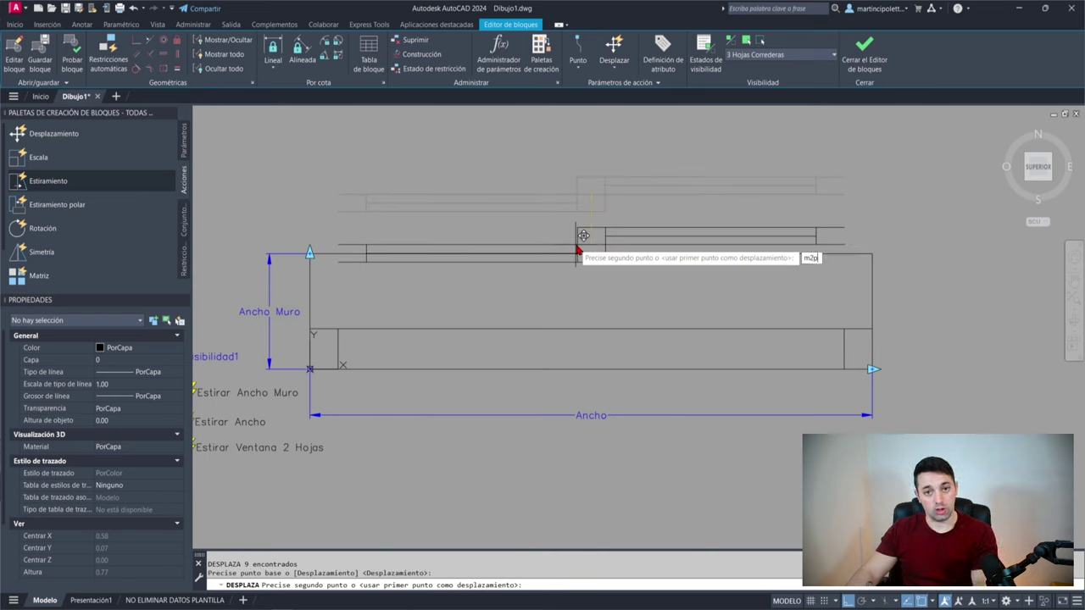
key(Return)
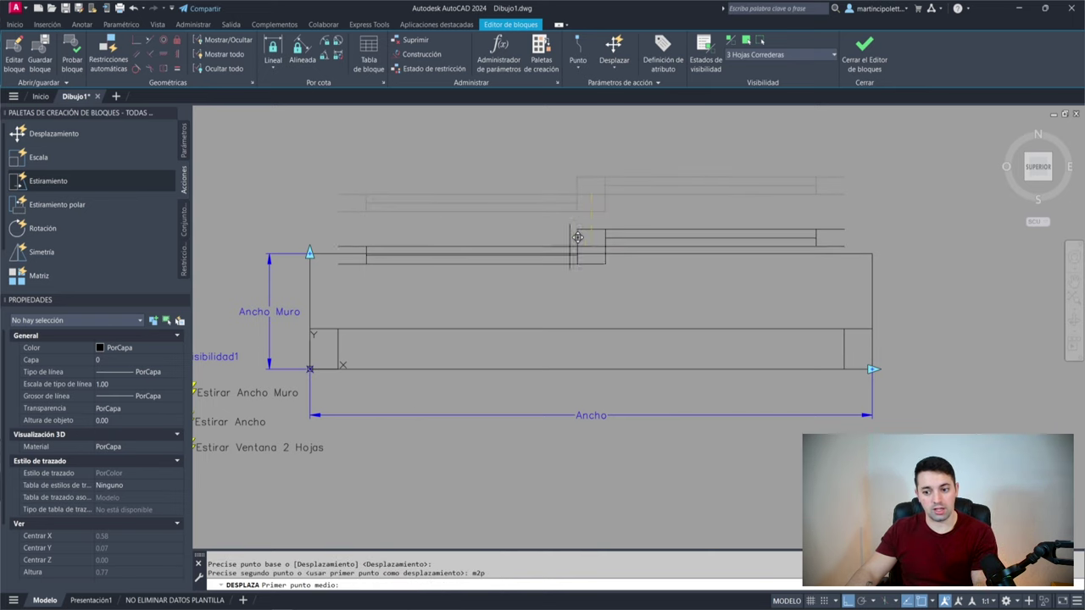
click(338, 329)
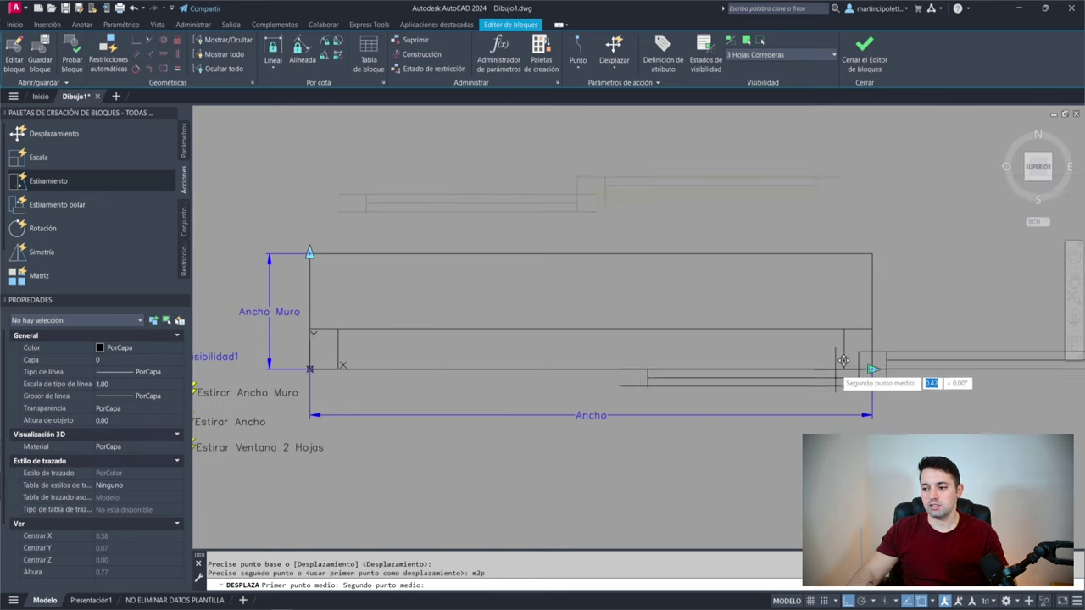
click(843, 370)
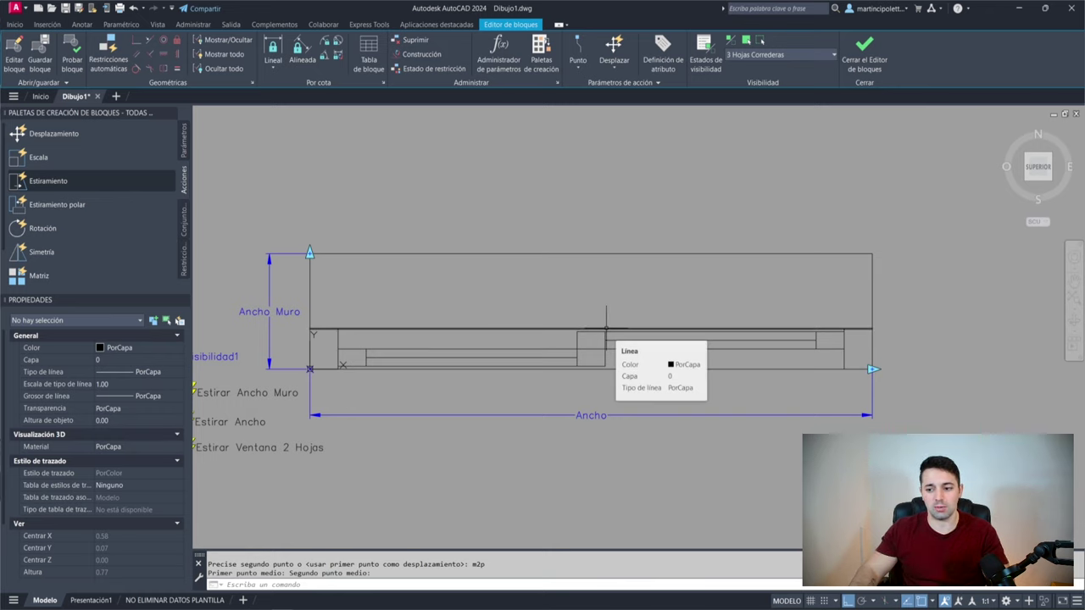
Step: Start a stretch on part of the window, then cancel it, leaving the window unchanged
key(space)
click(610, 327)
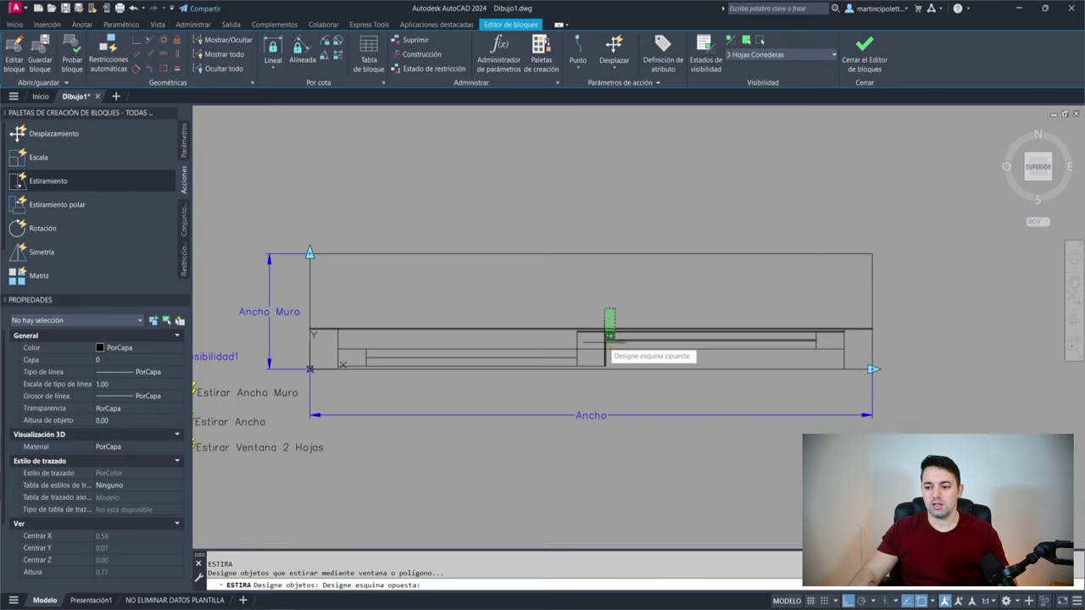
click(570, 392)
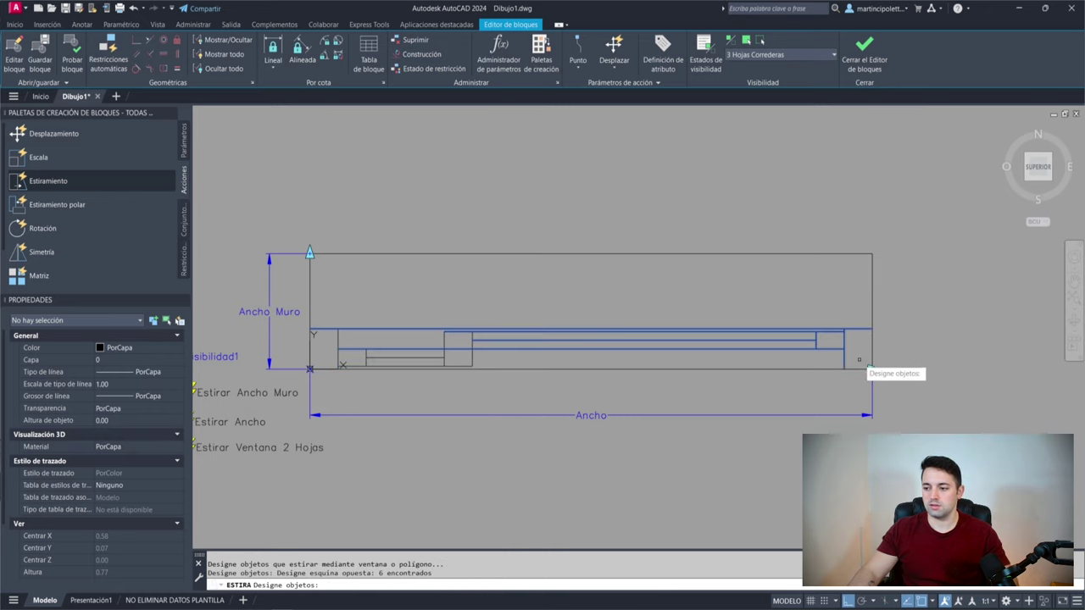
key(space)
click(627, 292)
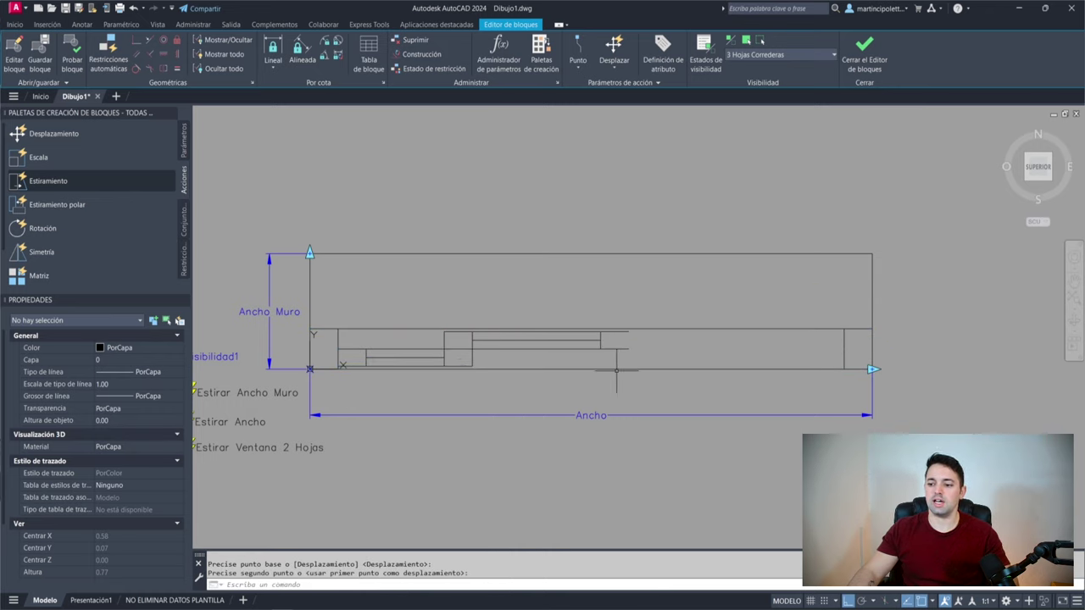
key(Escape)
key(Escape)
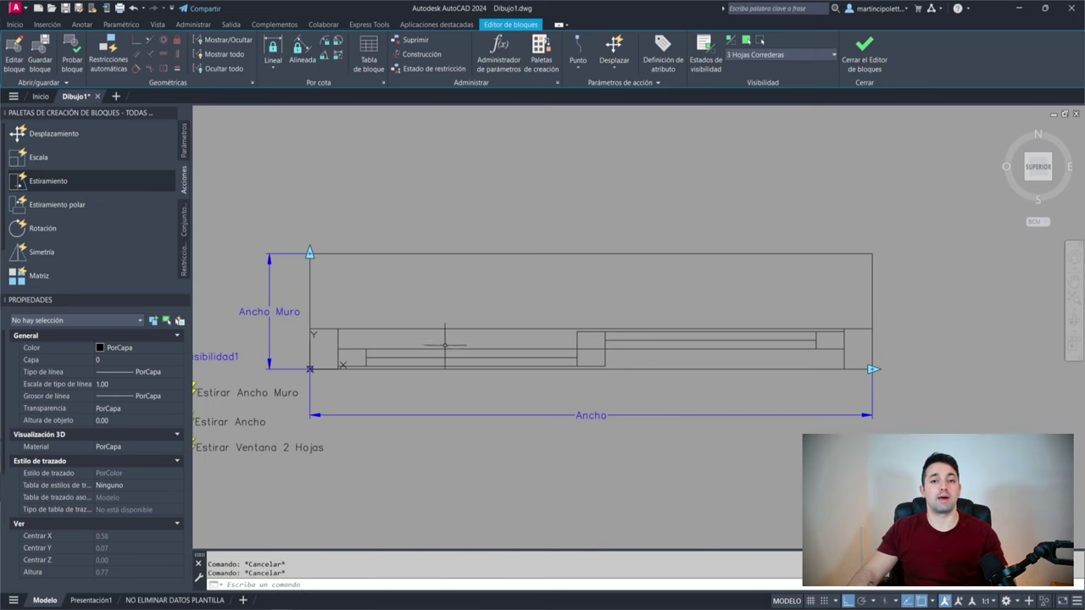
Step: Copy the left-end vertical line to an m2p midpoint position beside the left jamb
scroll(396, 333, up, 3)
scroll(474, 305, up, 2)
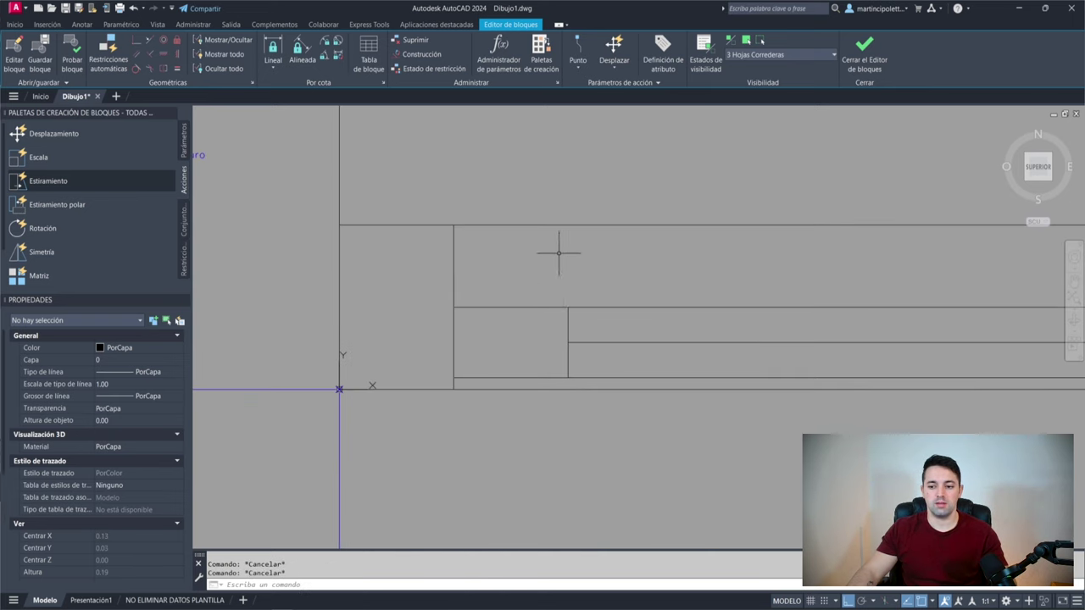
click(447, 279)
scroll(441, 291, up, 1)
middle_drag(442, 291, 464, 279)
text(CP)
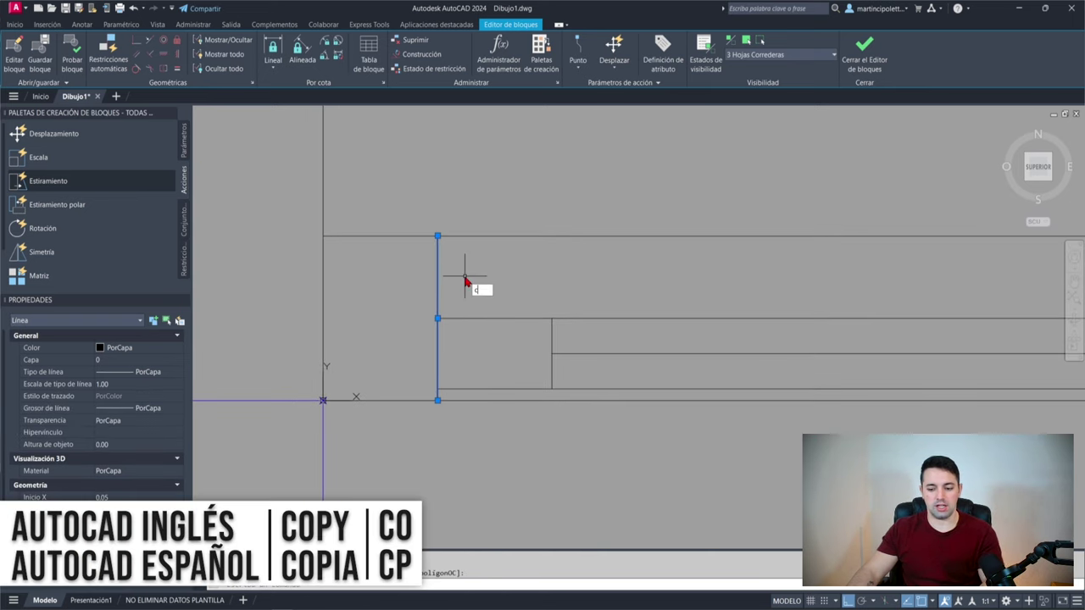
key(Return)
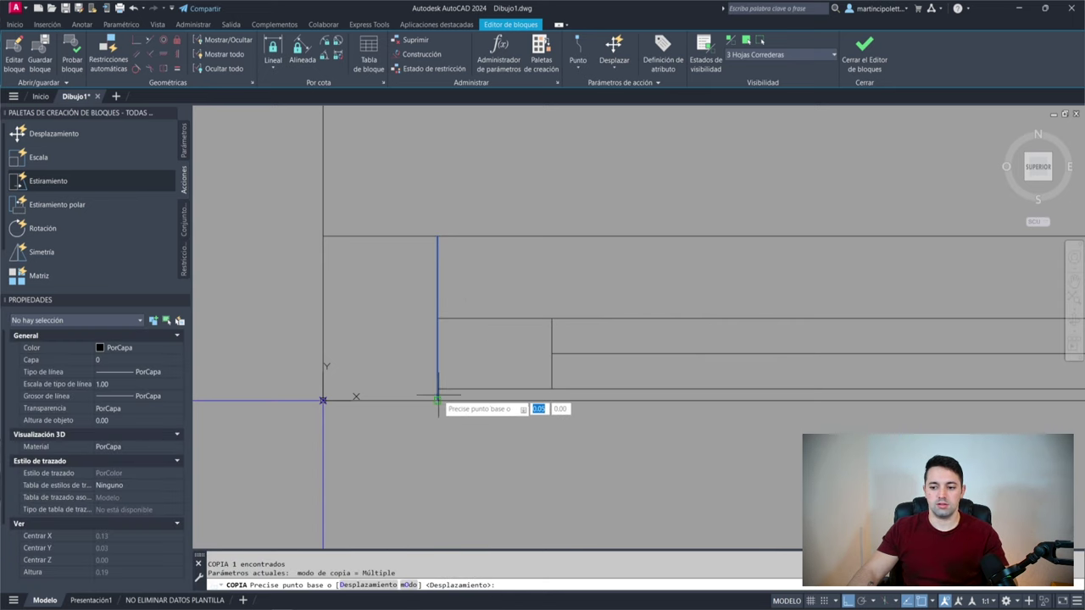
click(437, 389)
text(m2p)
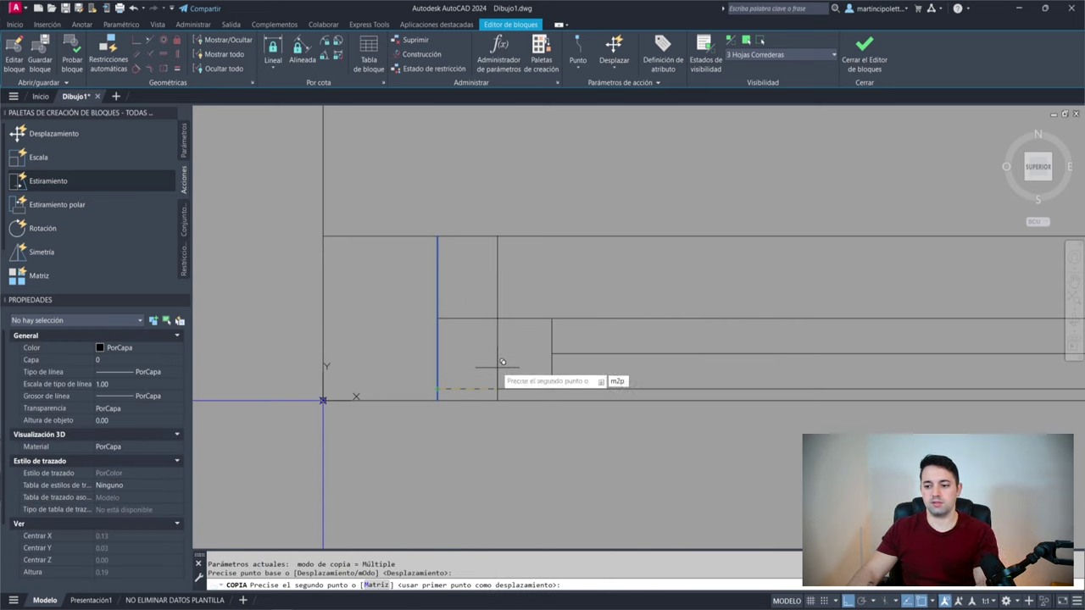
key(Return)
click(551, 390)
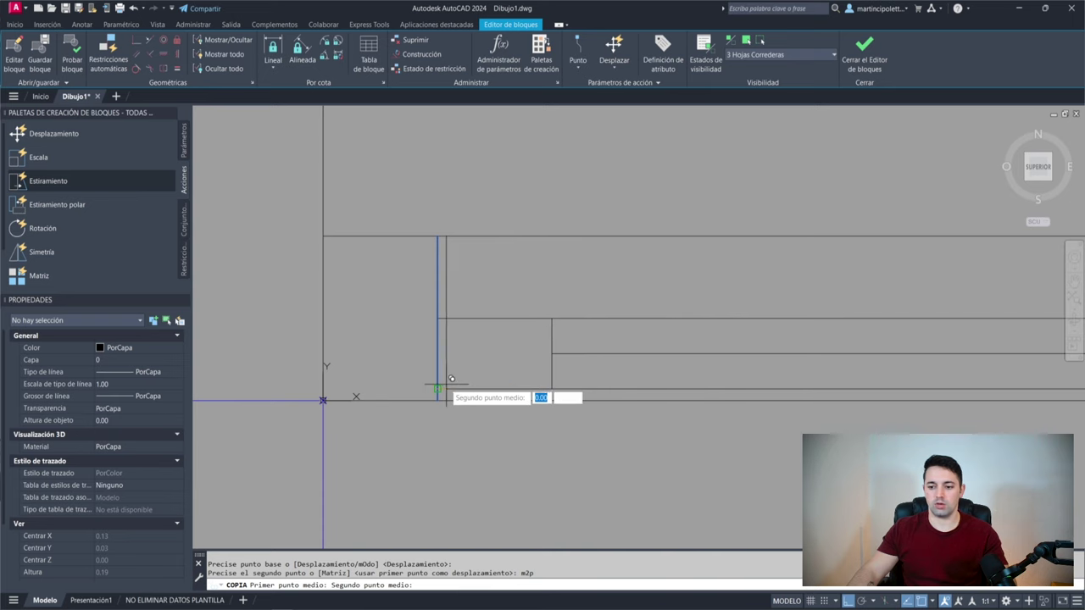
click(437, 390)
key(Escape)
Step: Lengthen the copied vertical line upward by 0.05 from its top end
click(495, 362)
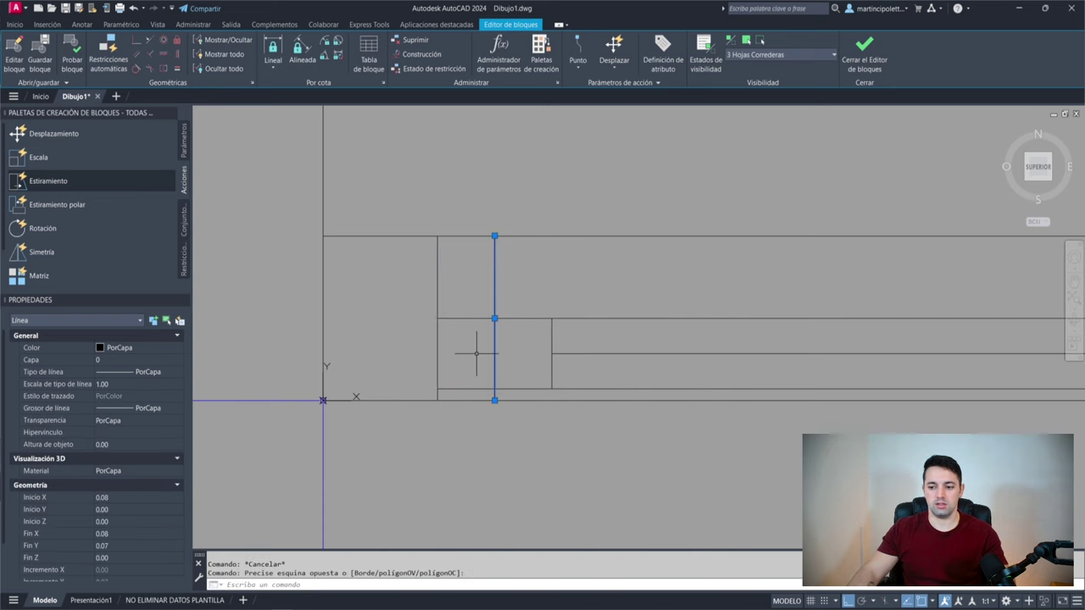
scroll(497, 309, down, 5)
scroll(440, 335, up, 4)
click(520, 254)
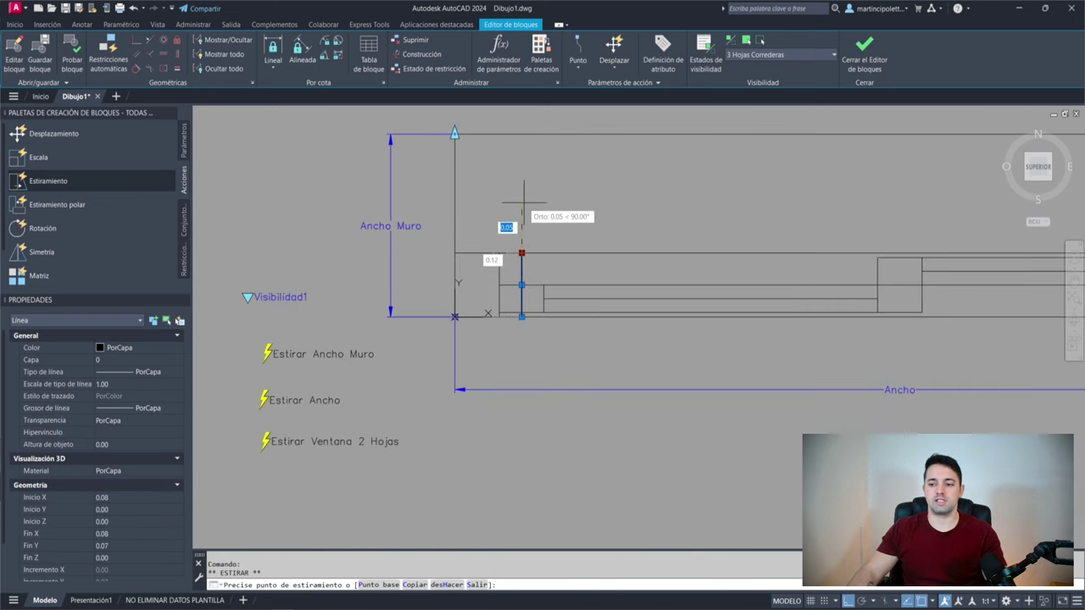
scroll(560, 246, down, 5)
scroll(573, 242, down, 1)
scroll(573, 242, up, 4)
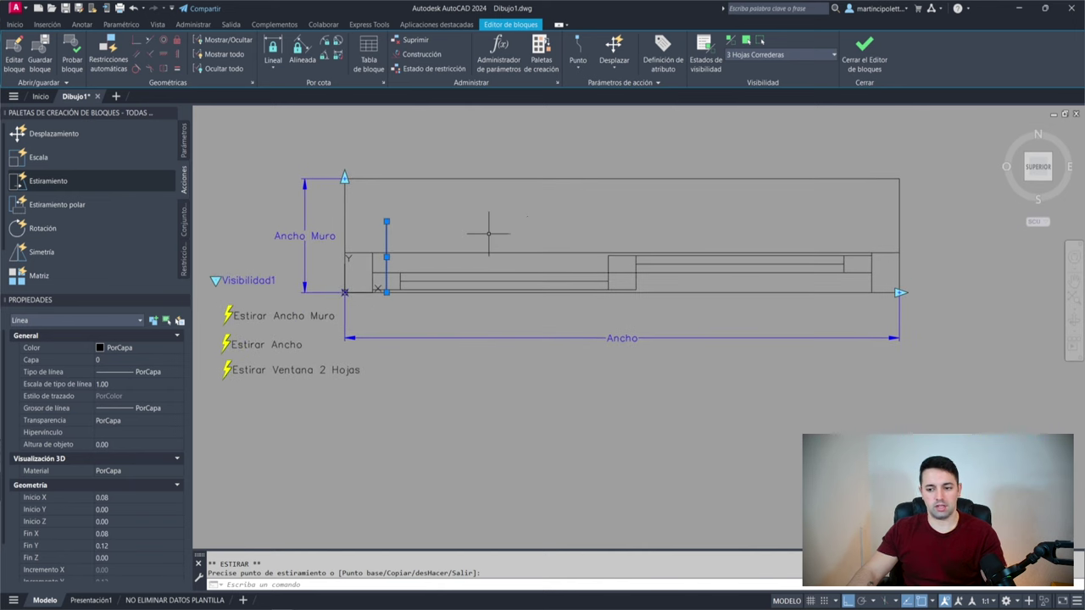
key(Escape)
Step: Mirror the mullion line about the window centre to the right end, keeping the original
text(si)
key(Return)
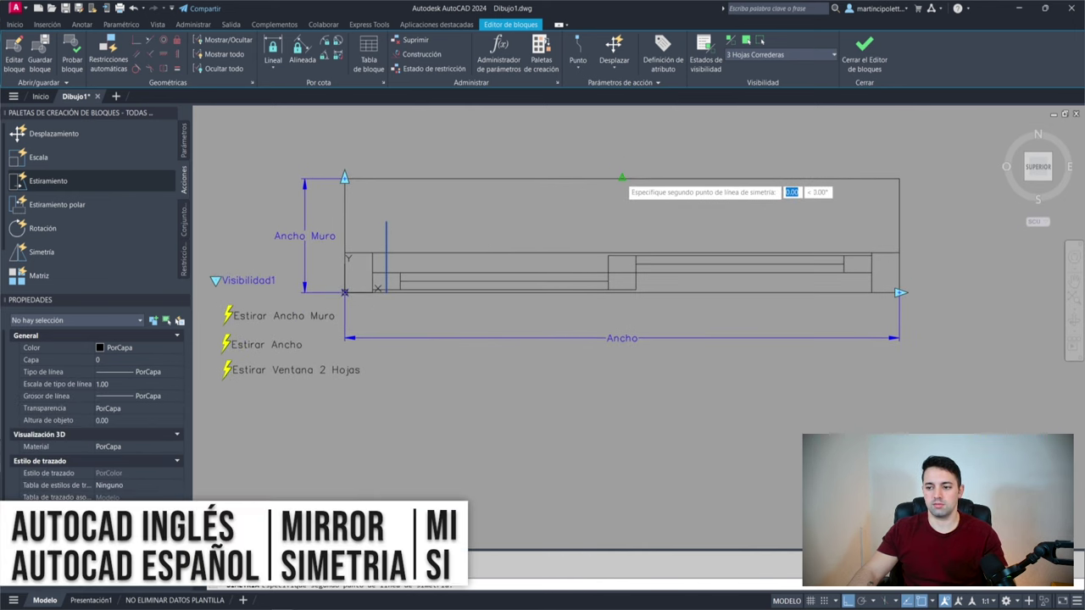
click(625, 222)
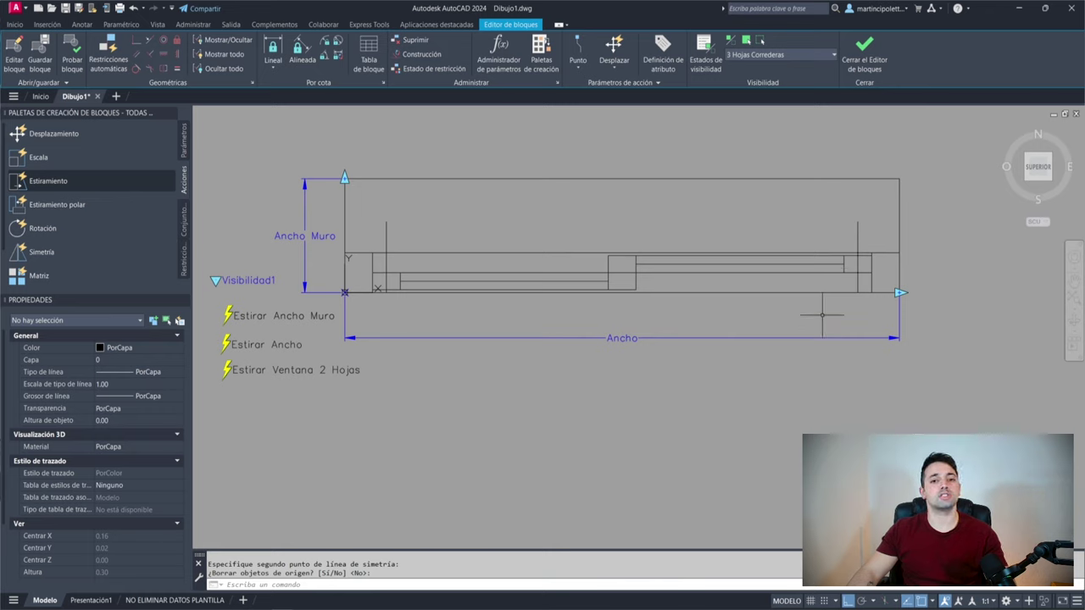
key(Return)
click(372, 259)
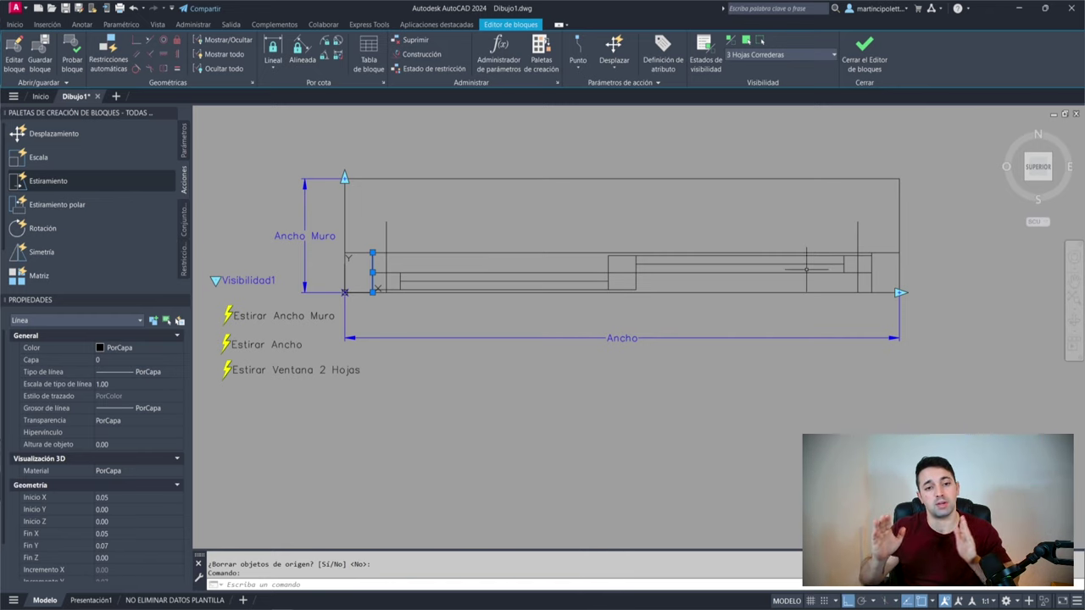
key(Escape)
click(386, 222)
click(417, 239)
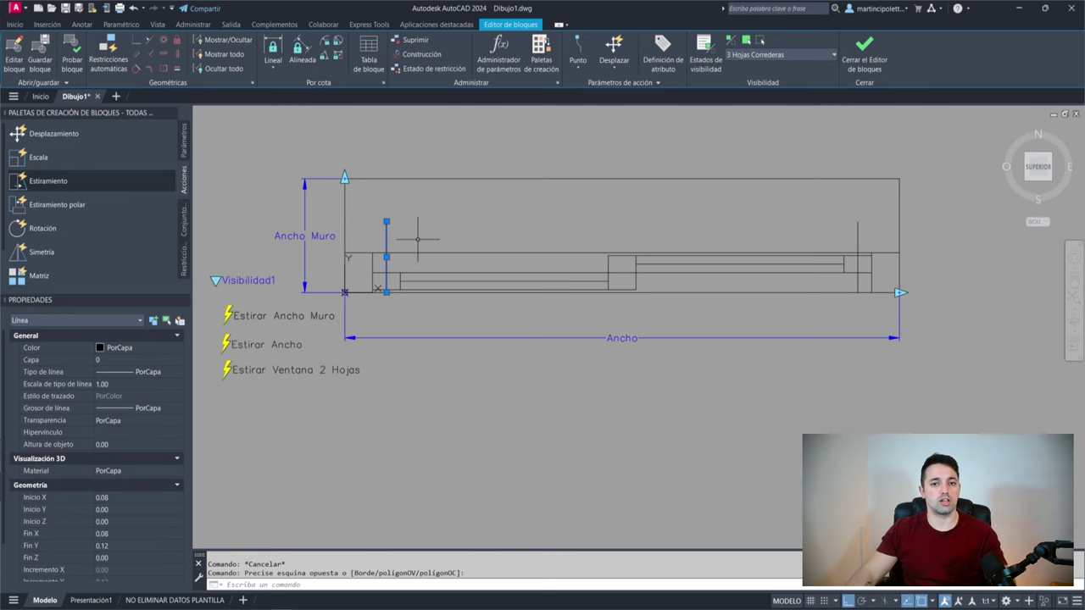
Step: Copy the mullion from its bottom endpoint as a Matriz array of 4 items across the window
text(cp)
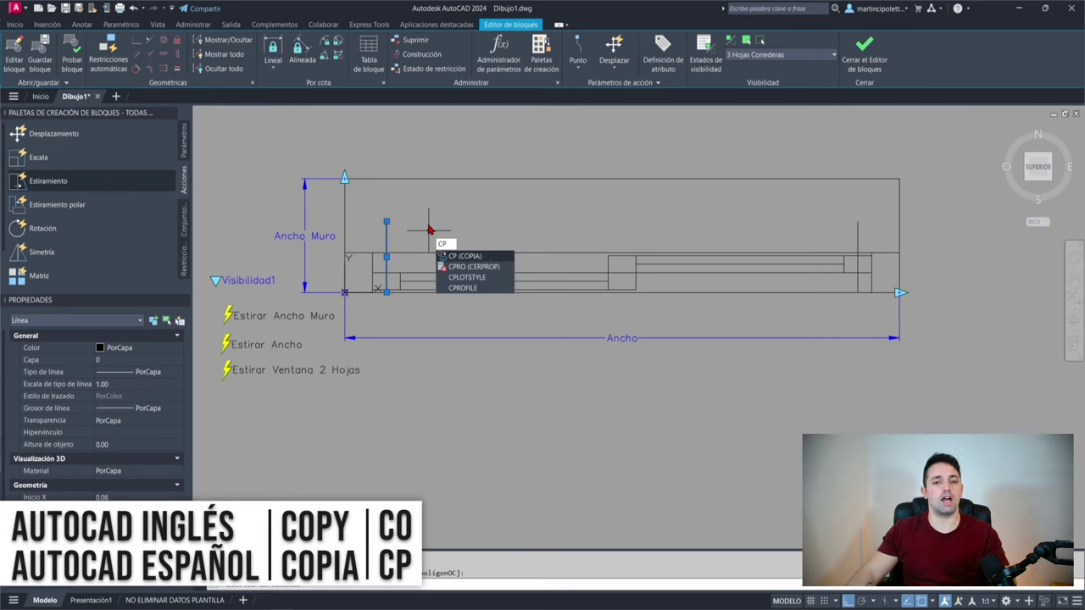
key(Return)
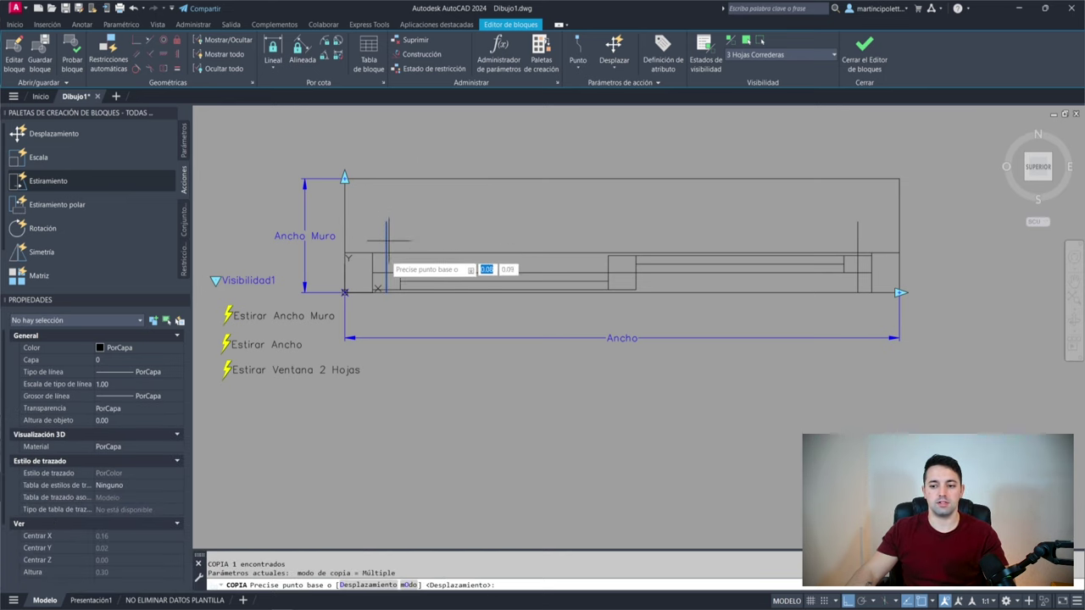
scroll(386, 292, up, 4)
click(284, 286)
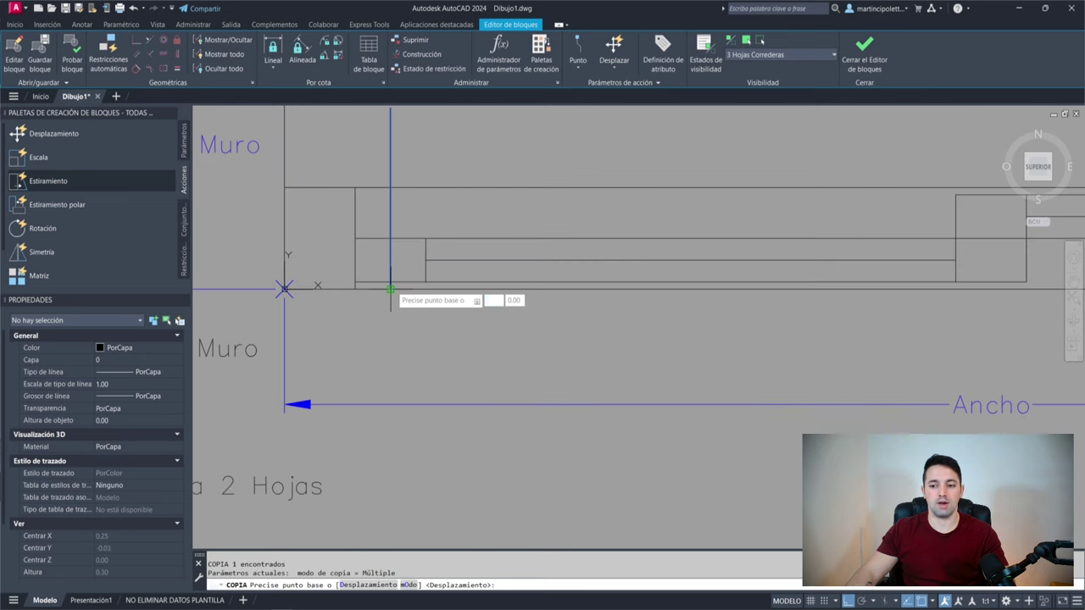
scroll(322, 289, down, 4)
middle_drag(440, 275, 491, 288)
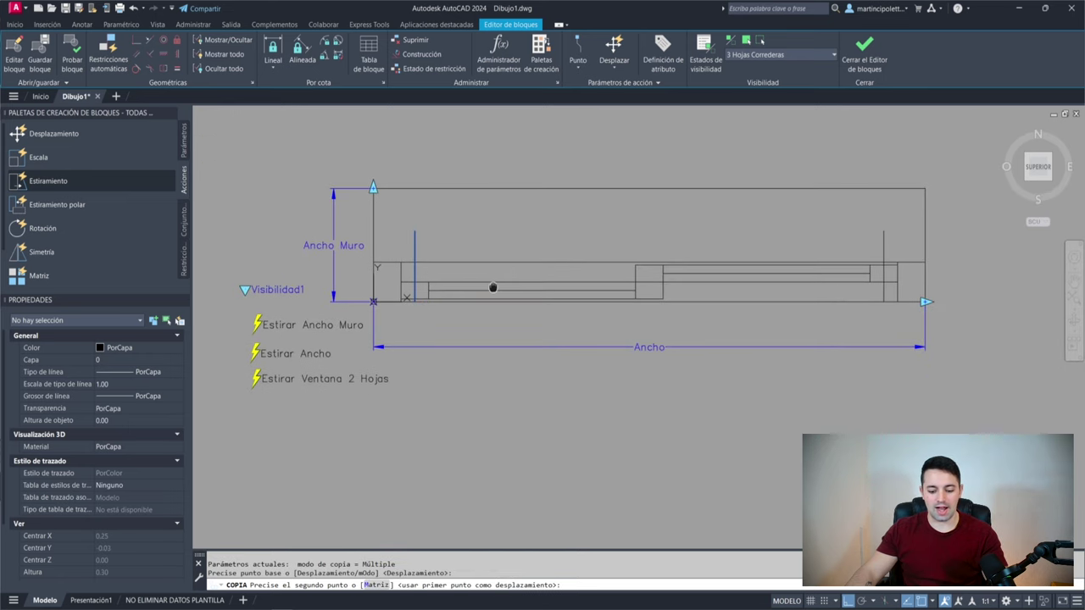
text(m)
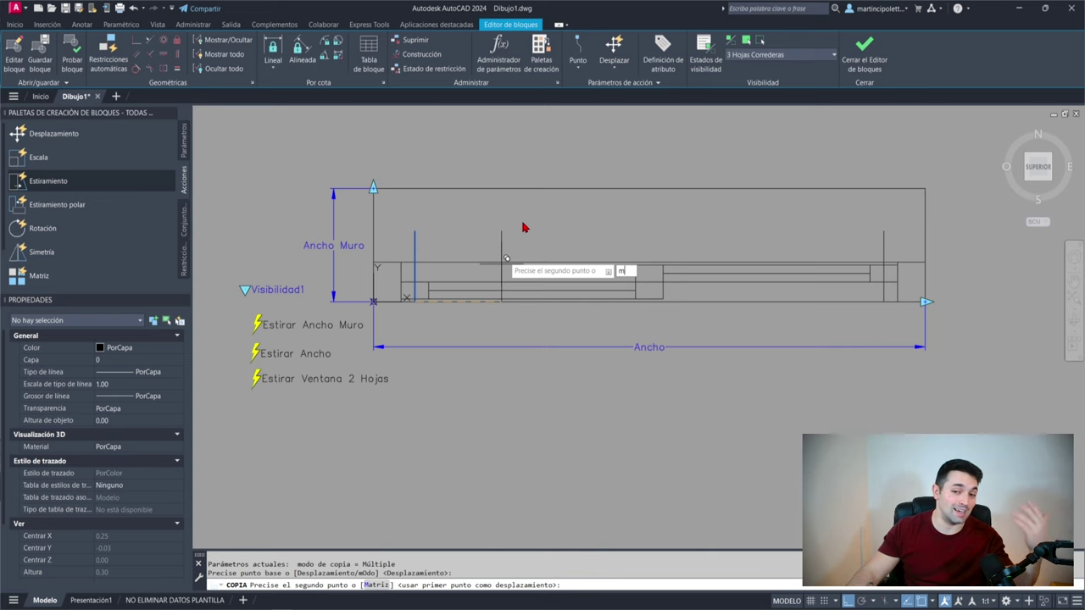
key(Return)
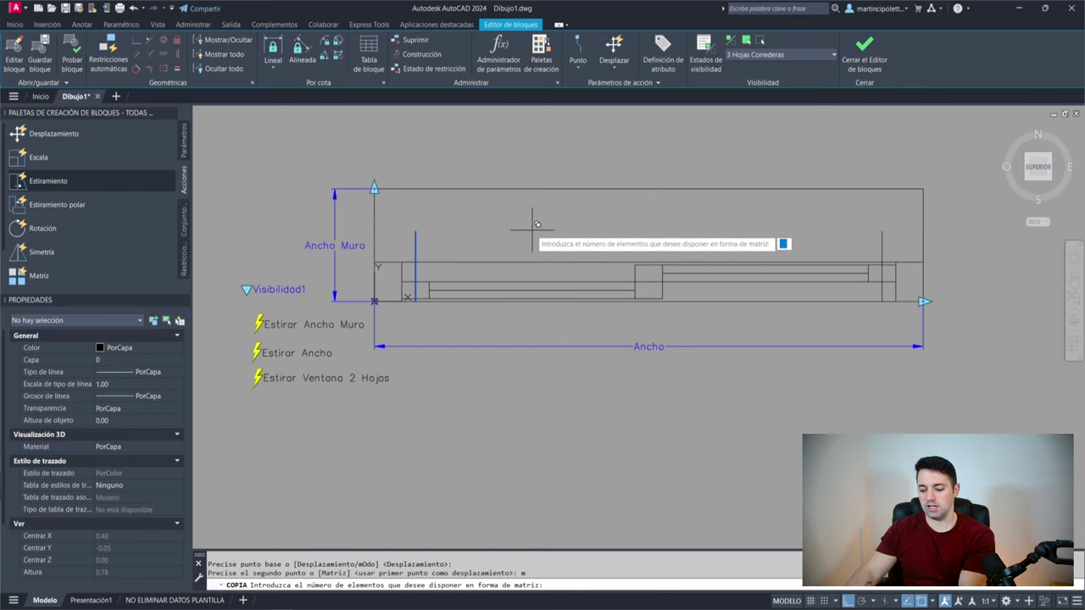
text(4)
key(Return)
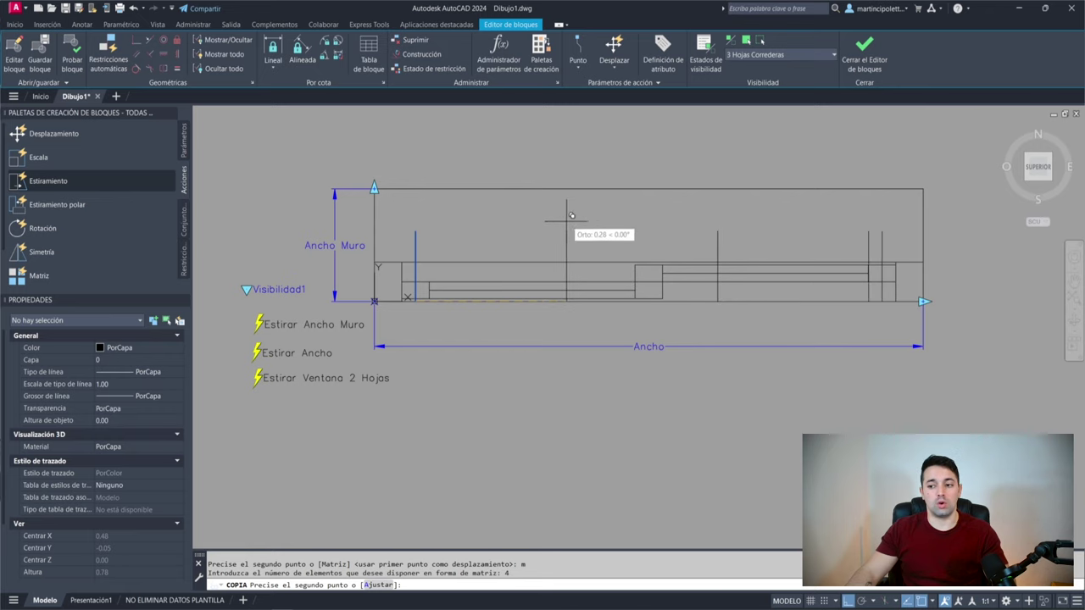
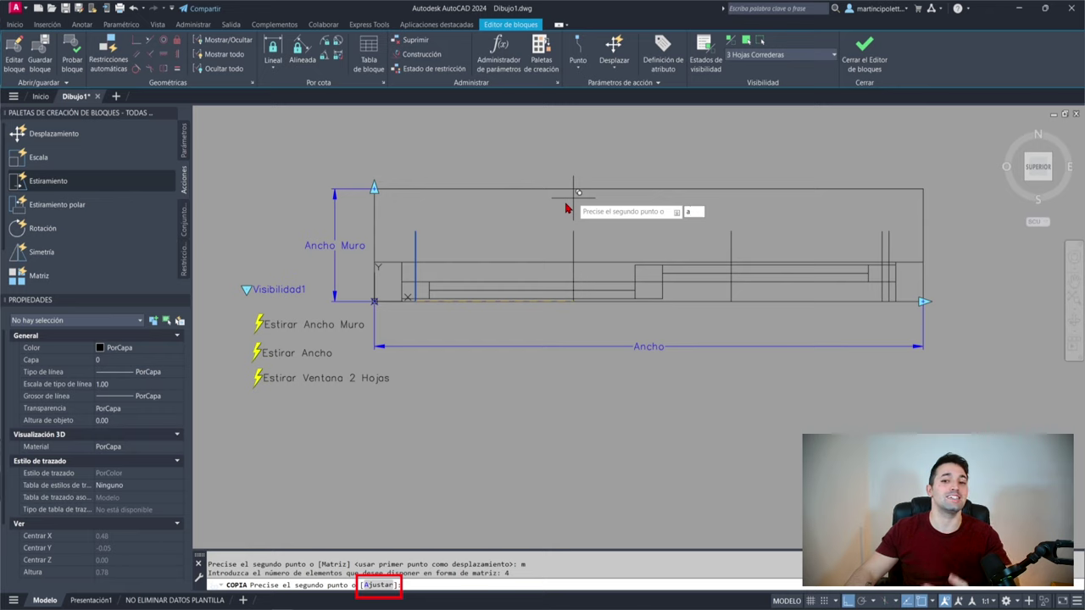
Step: Fit the vertical line copies evenly up to the block's right end
key(Return)
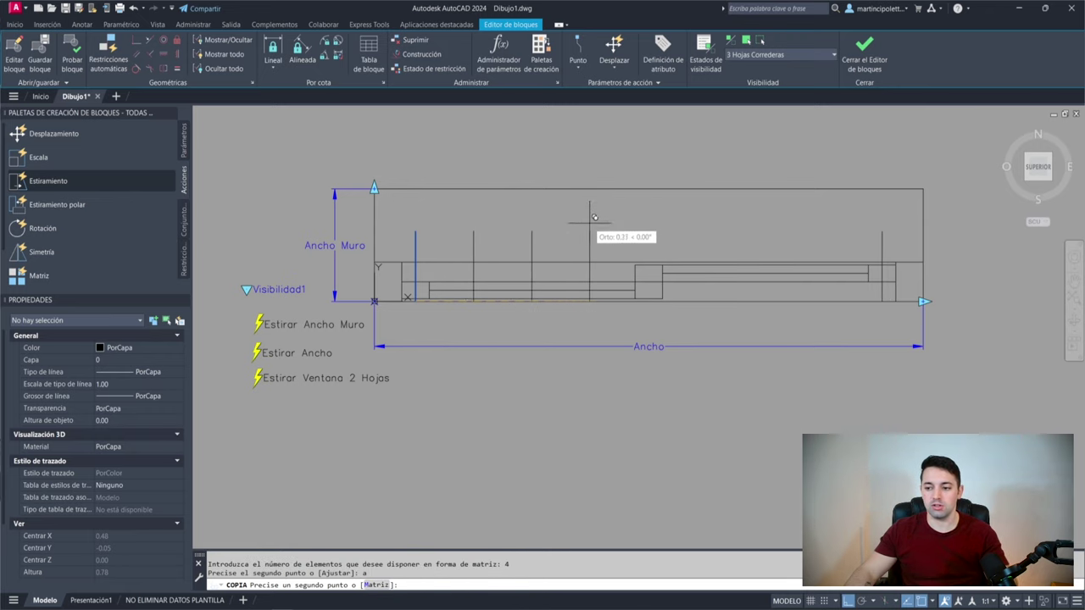
click(883, 300)
key(Return)
Step: Erase the two extra lines at the right end and the leftover left vertical line
click(894, 227)
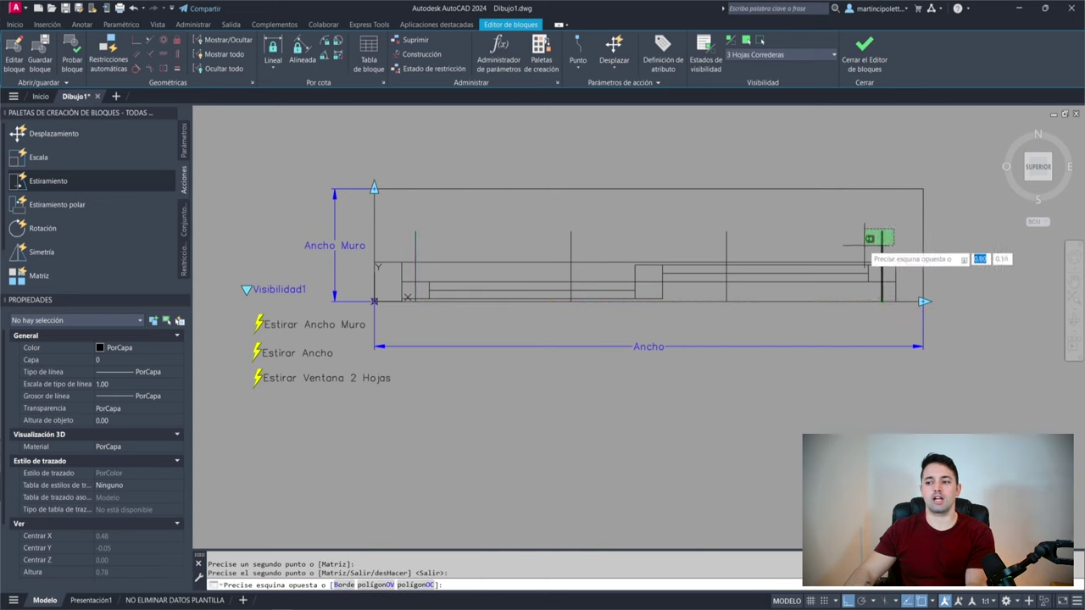
click(872, 254)
key(Delete)
click(467, 223)
click(403, 254)
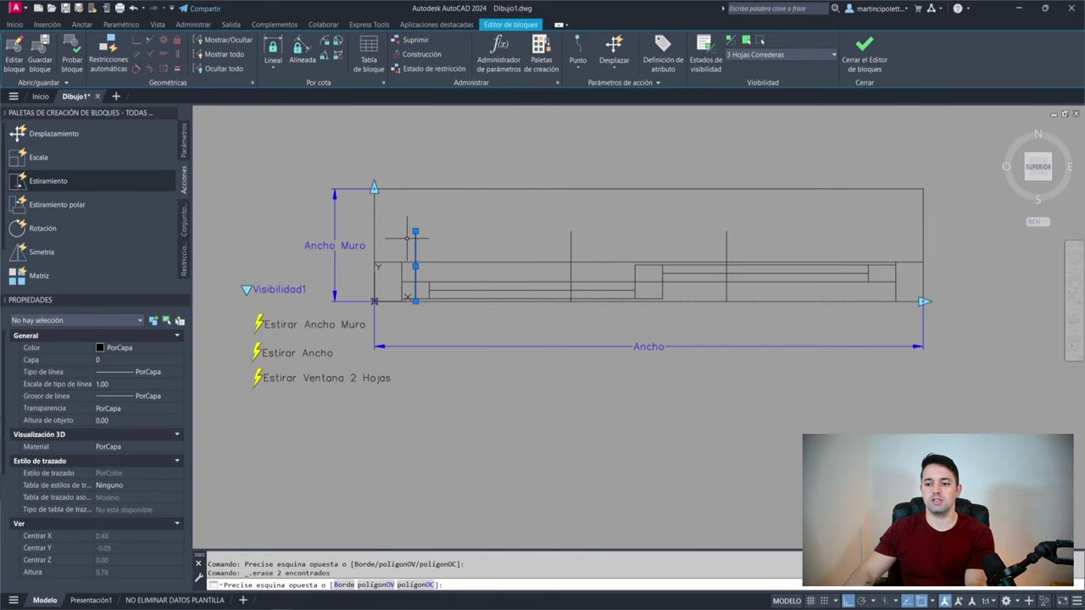
key(Delete)
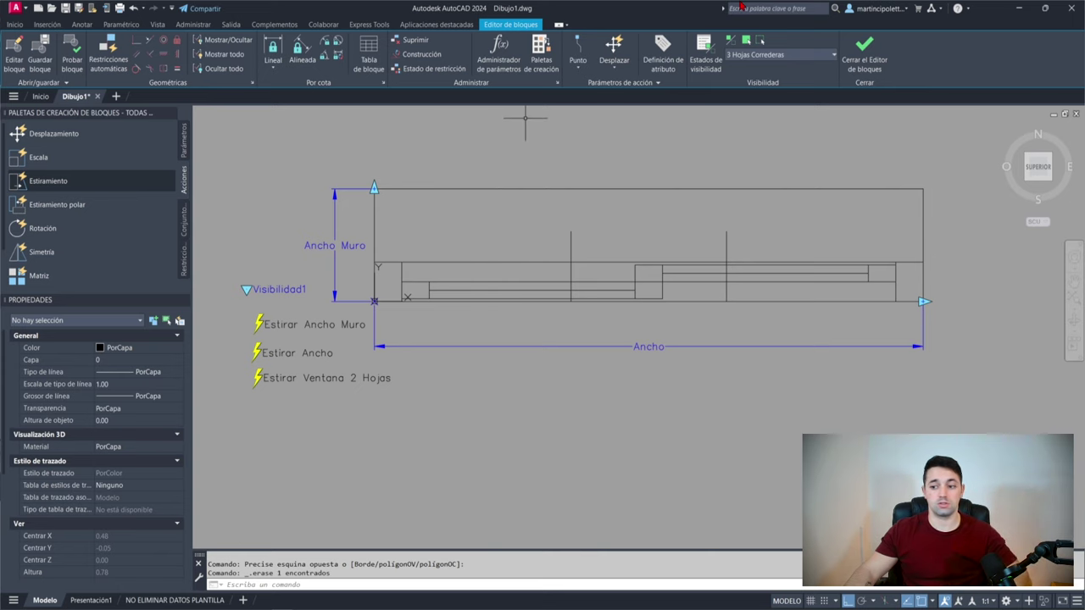
scroll(622, 249, up, 2)
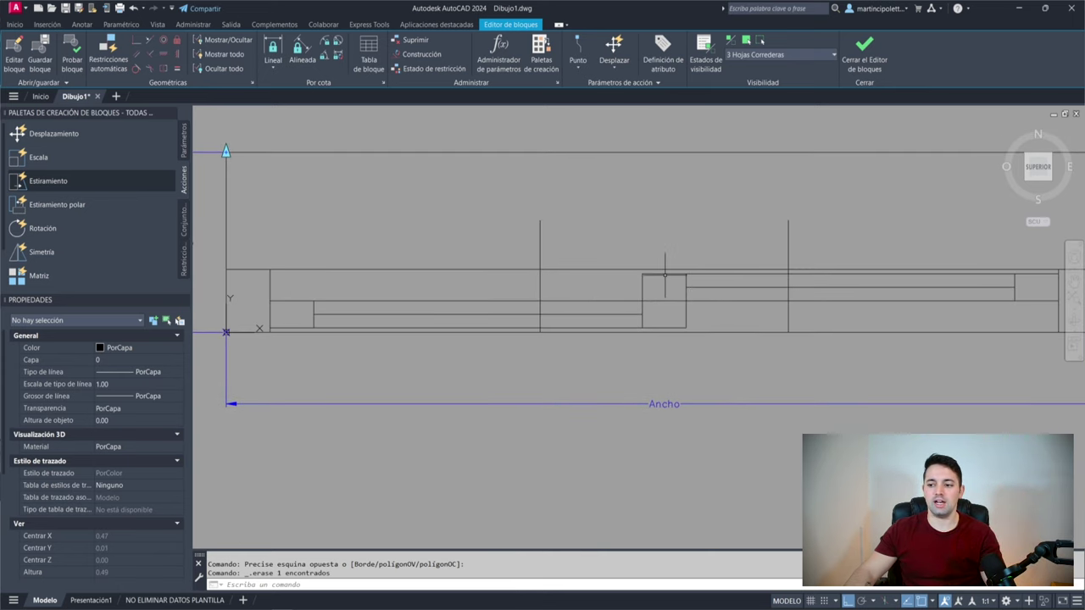
middle_drag(804, 276, 721, 292)
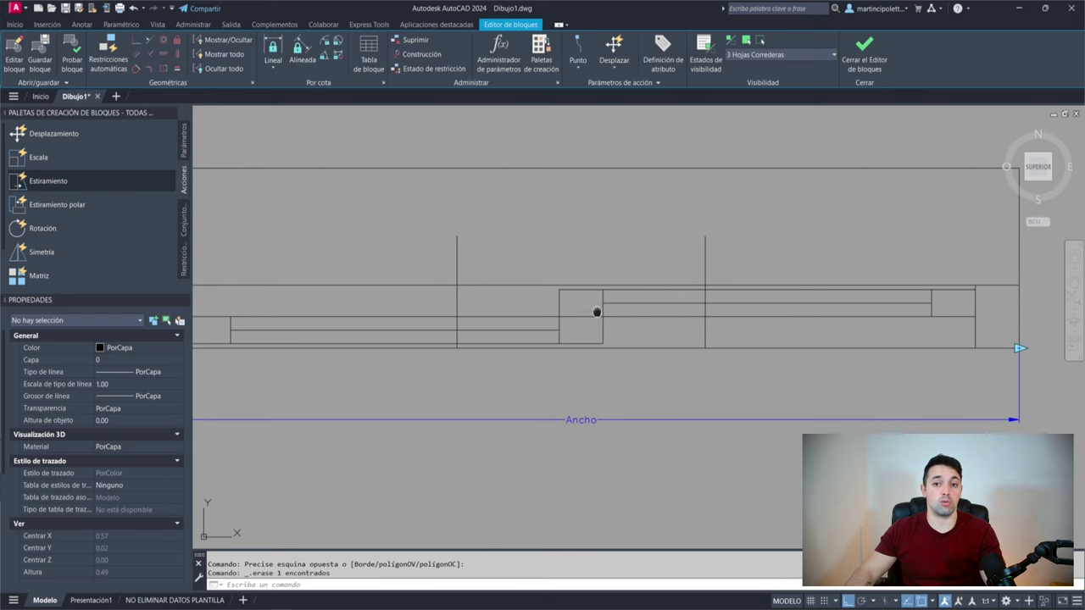
middle_drag(593, 311, 673, 317)
Step: Stretch the middle frame section leftward to the vertical line with ESTIRA (EI)
key(Escape)
text(EI)
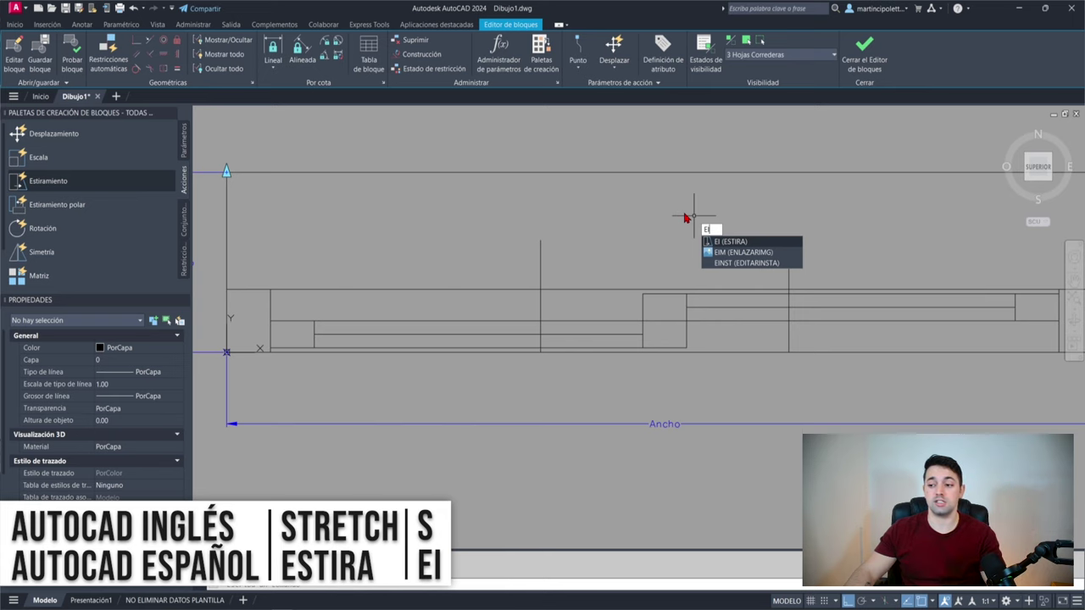
key(Return)
click(709, 228)
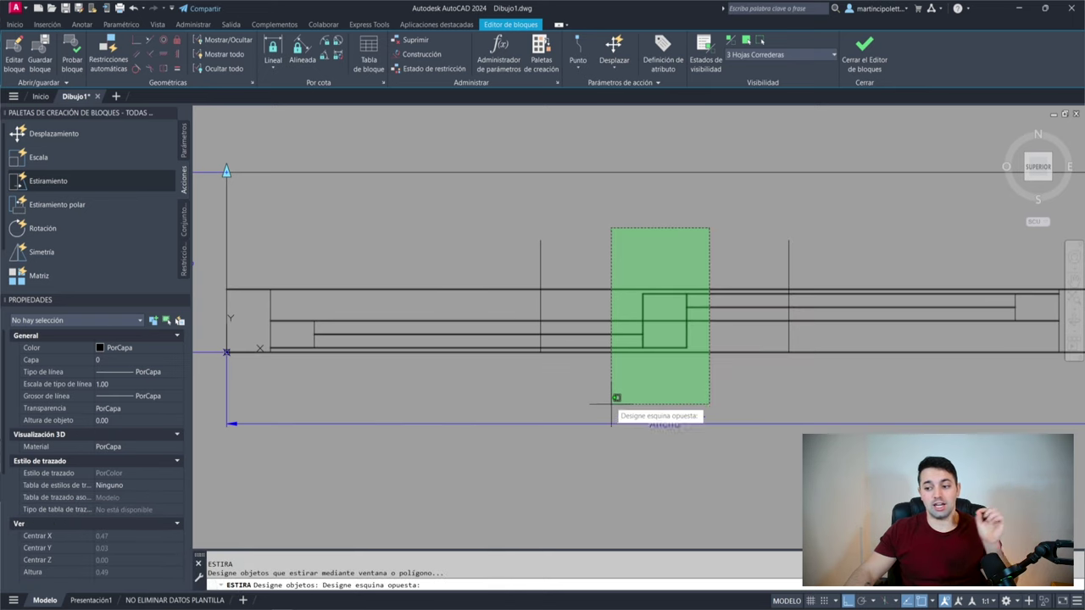
click(617, 380)
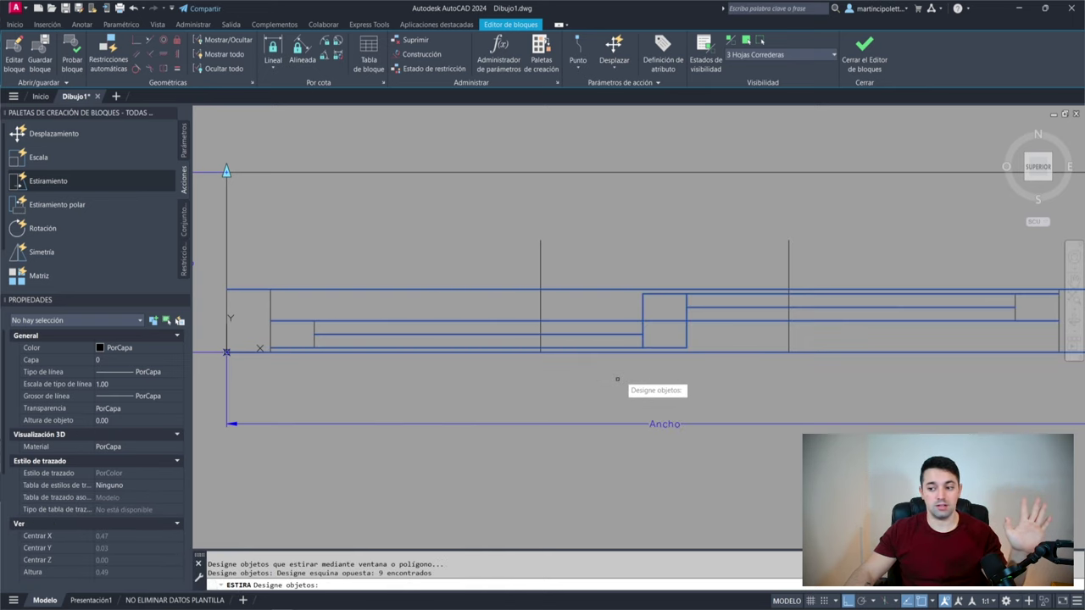
key(Return)
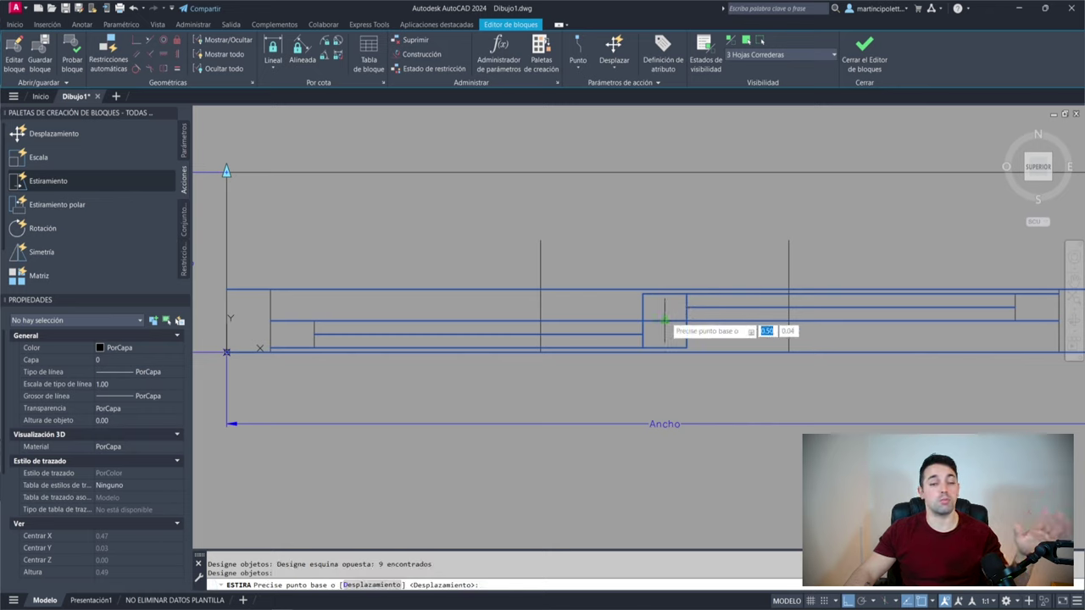
click(665, 321)
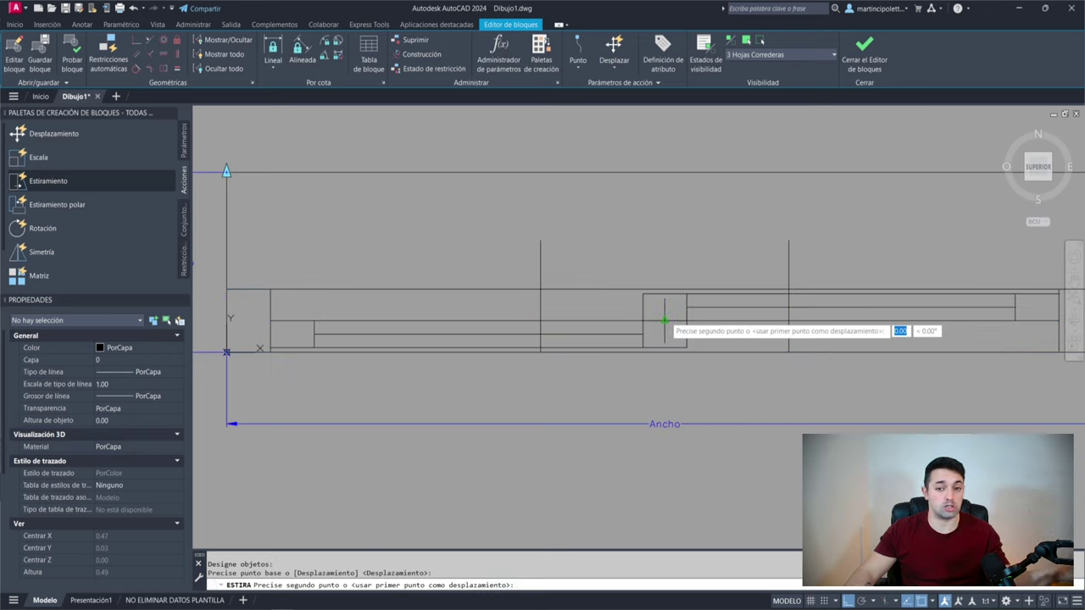
click(540, 321)
Step: Erase the short vertical line at the window's right end
middle_drag(520, 427, 454, 404)
click(948, 284)
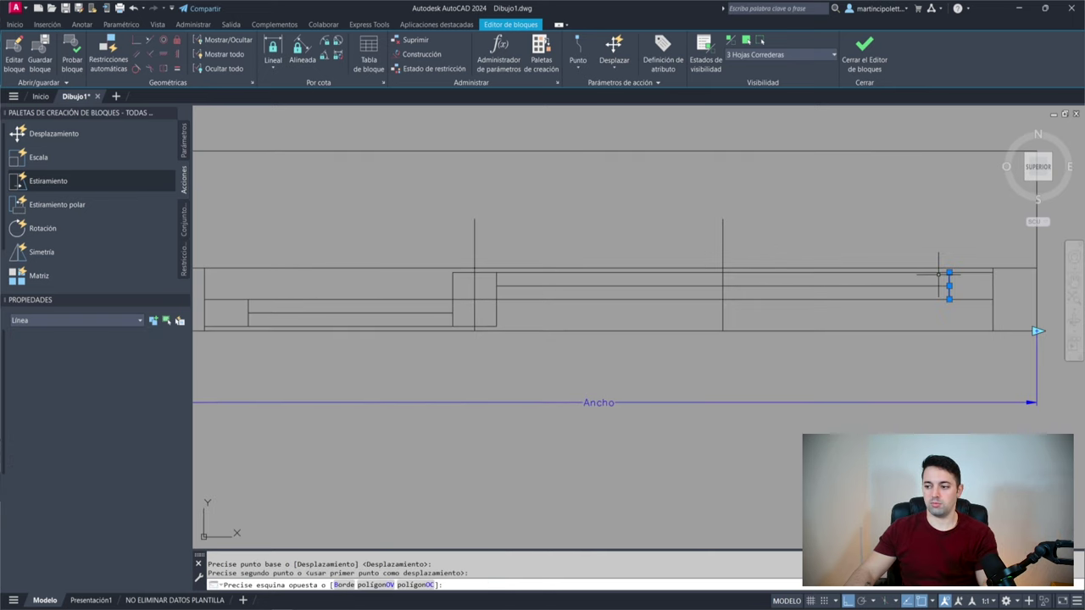
key(Delete)
Step: Mirror the left sash lines about the vertical midline, keeping the originals
middle_drag(726, 346, 758, 350)
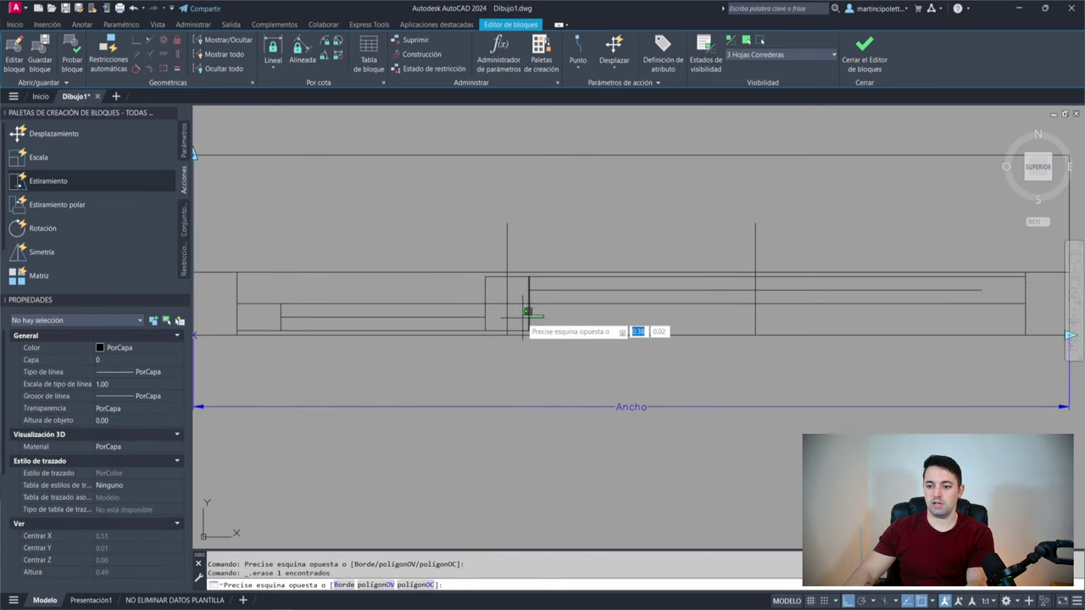
click(528, 305)
click(499, 306)
click(473, 310)
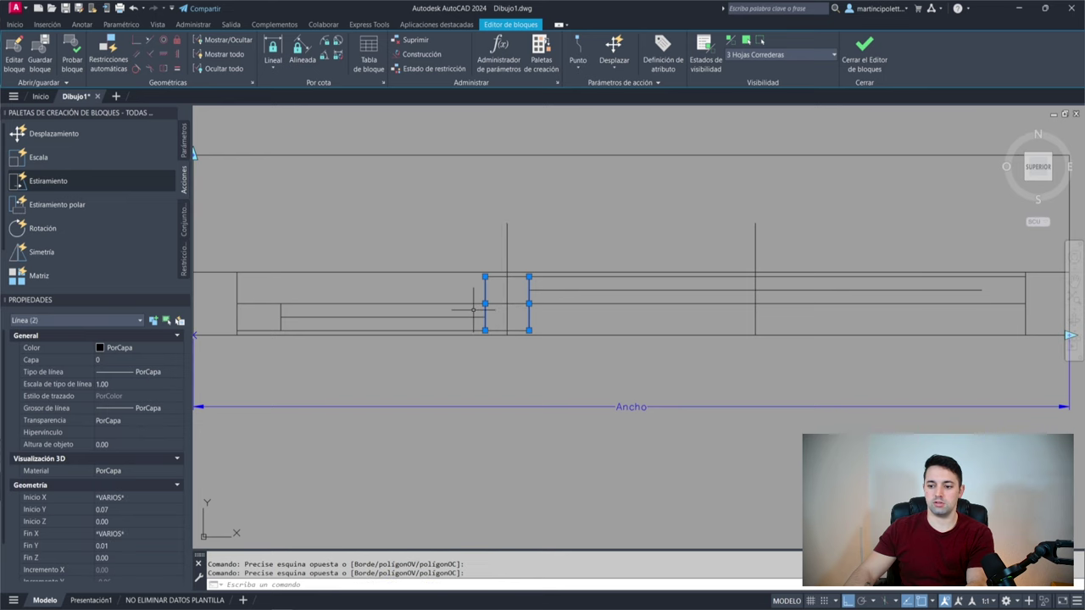
click(300, 314)
click(273, 333)
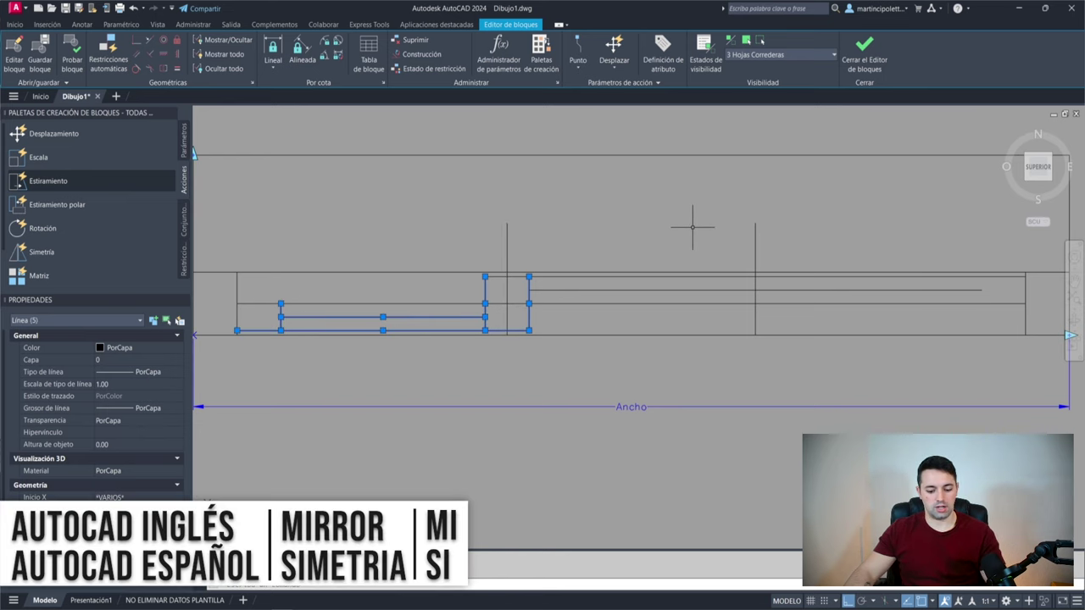
text(si)
key(Return)
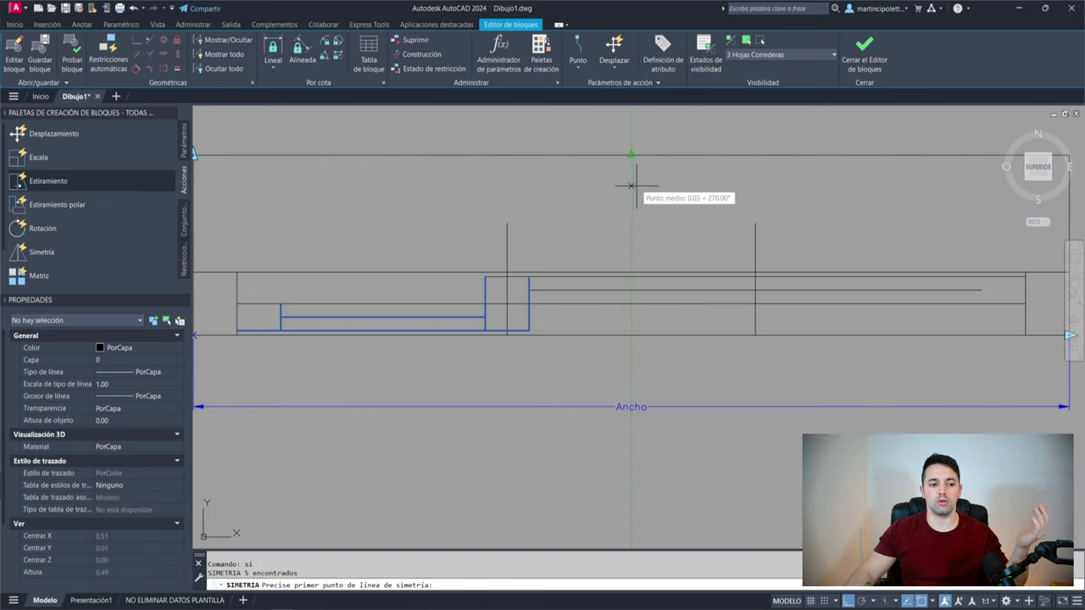
click(631, 155)
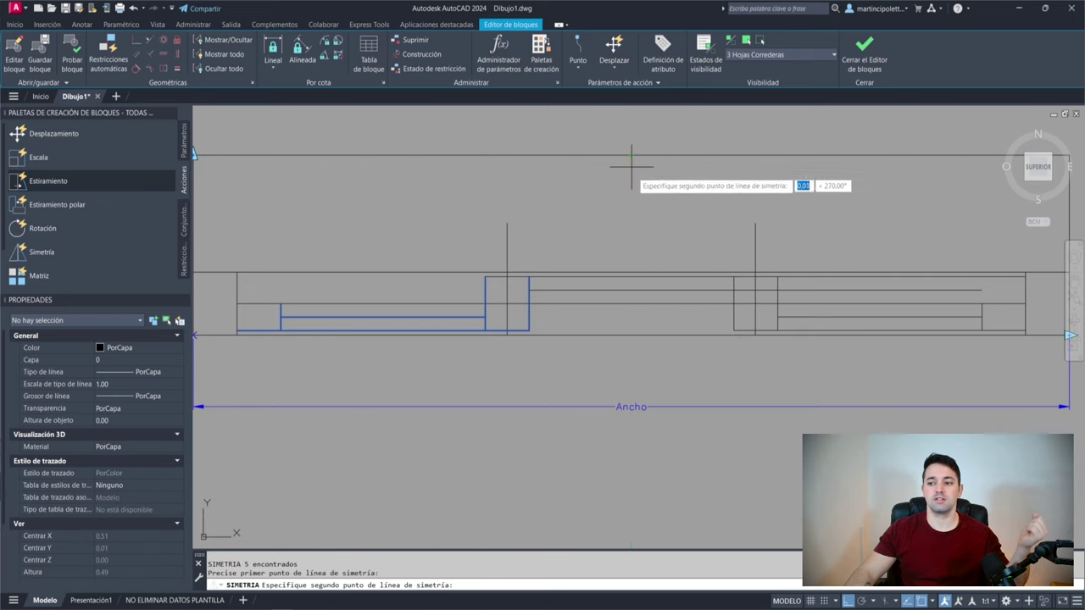
click(639, 235)
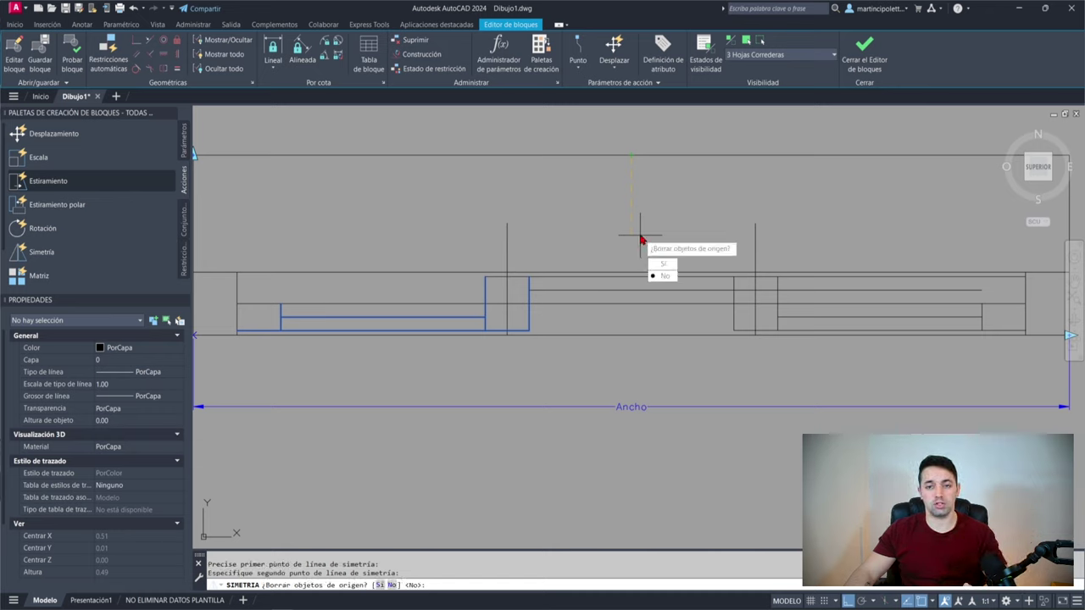
key(Return)
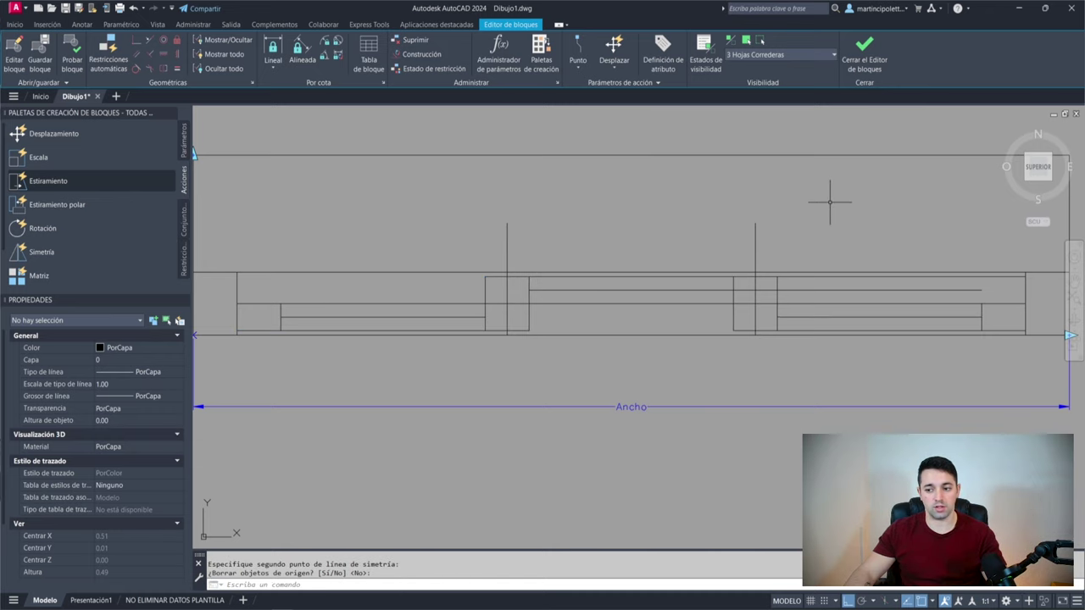
Step: Delete the two vertical guide lines and pick the right sash's left edge
click(829, 202)
click(459, 251)
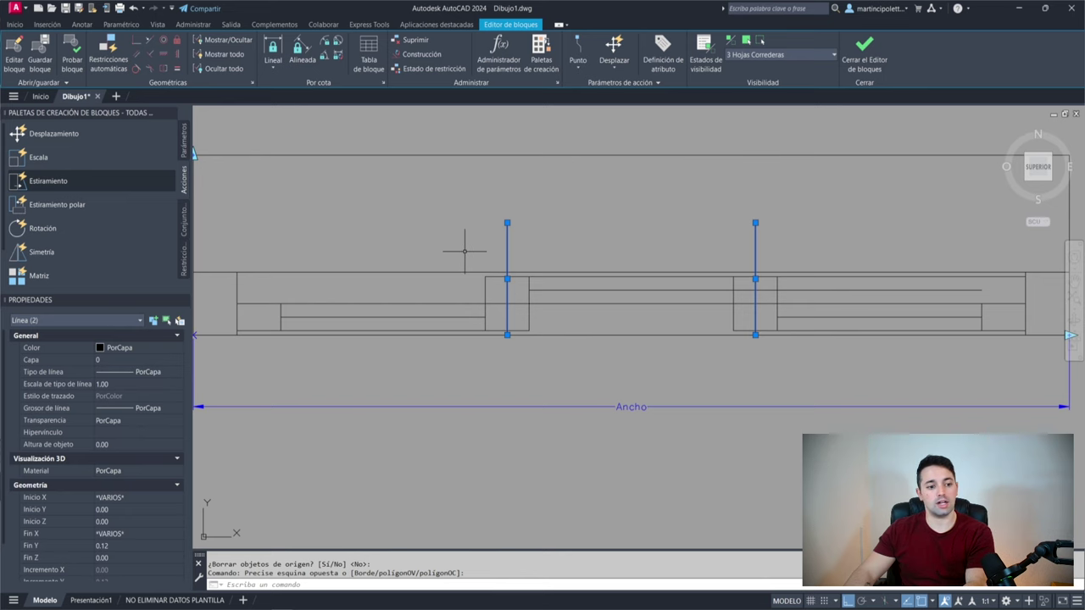
key(Delete)
key(Escape)
key(Escape)
click(733, 310)
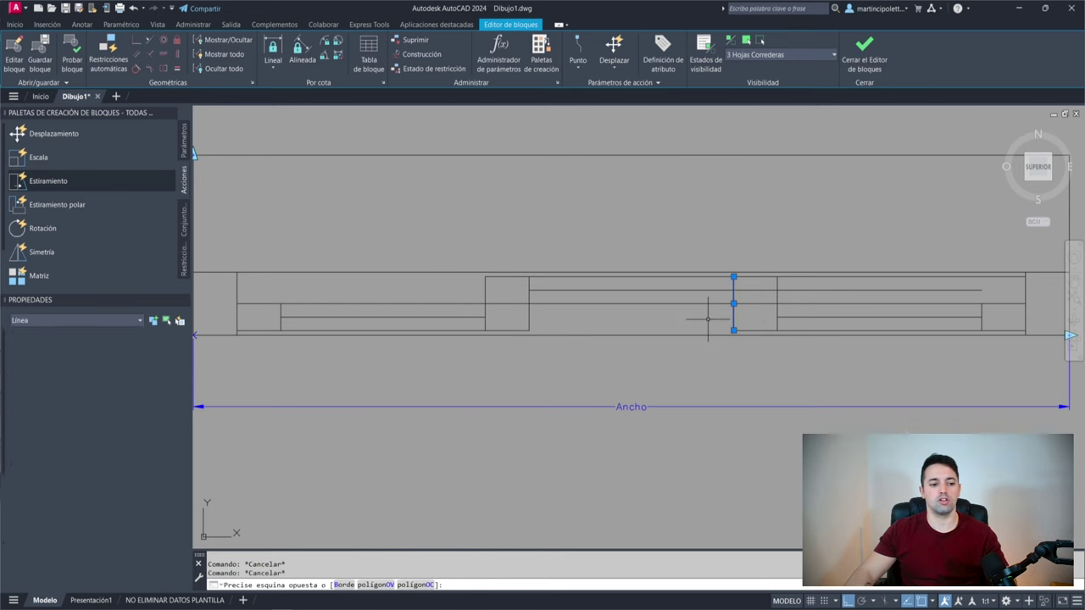
scroll(780, 320, up, 2)
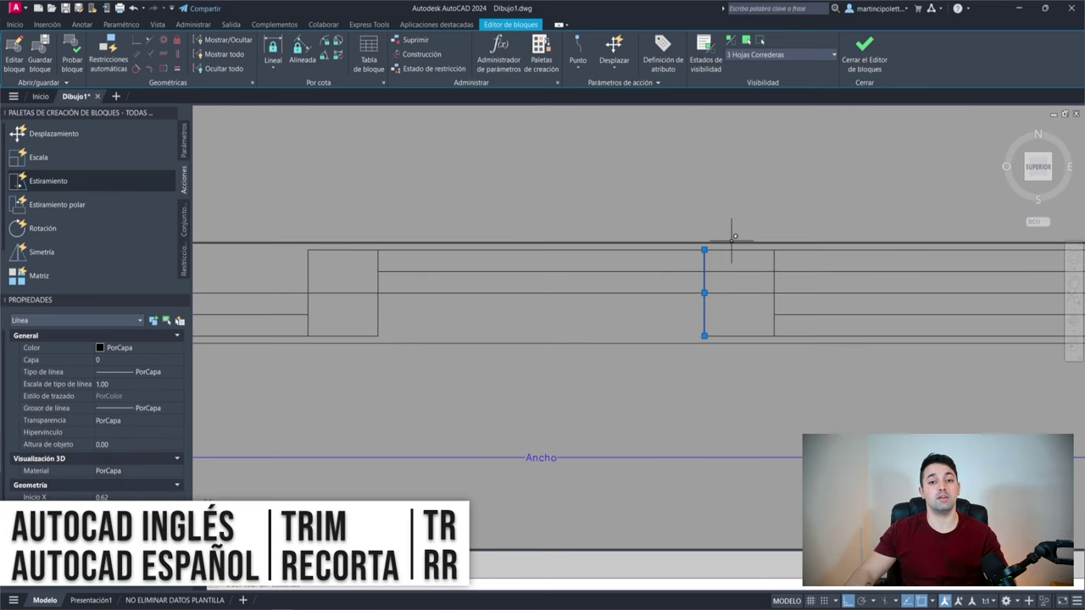
Step: Trim the horizontal lines past the right sash's edge, then view the whole block
text(r)
key(Return)
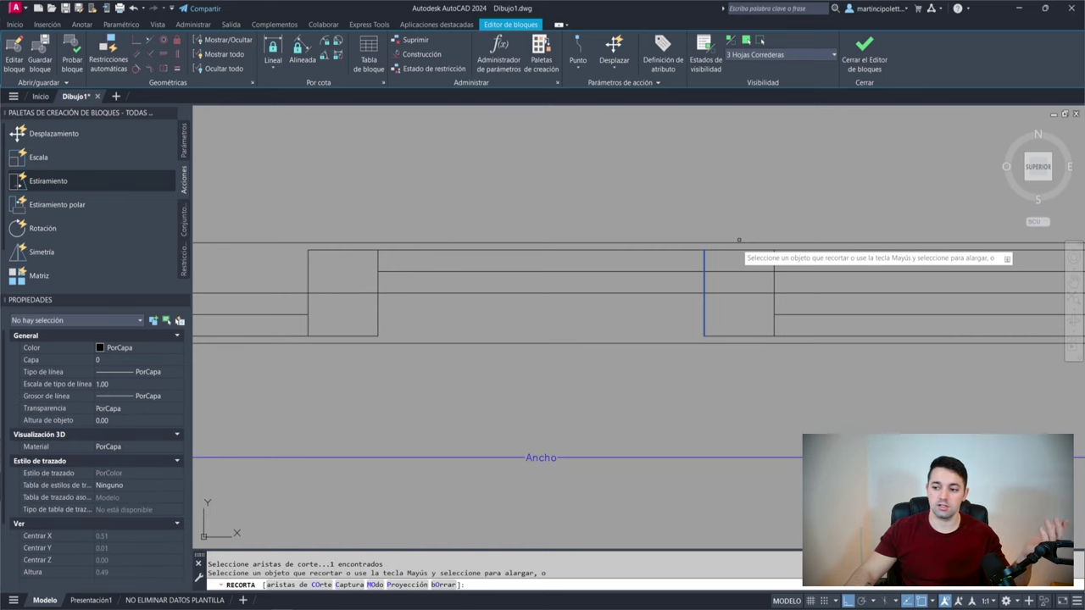
key(Return)
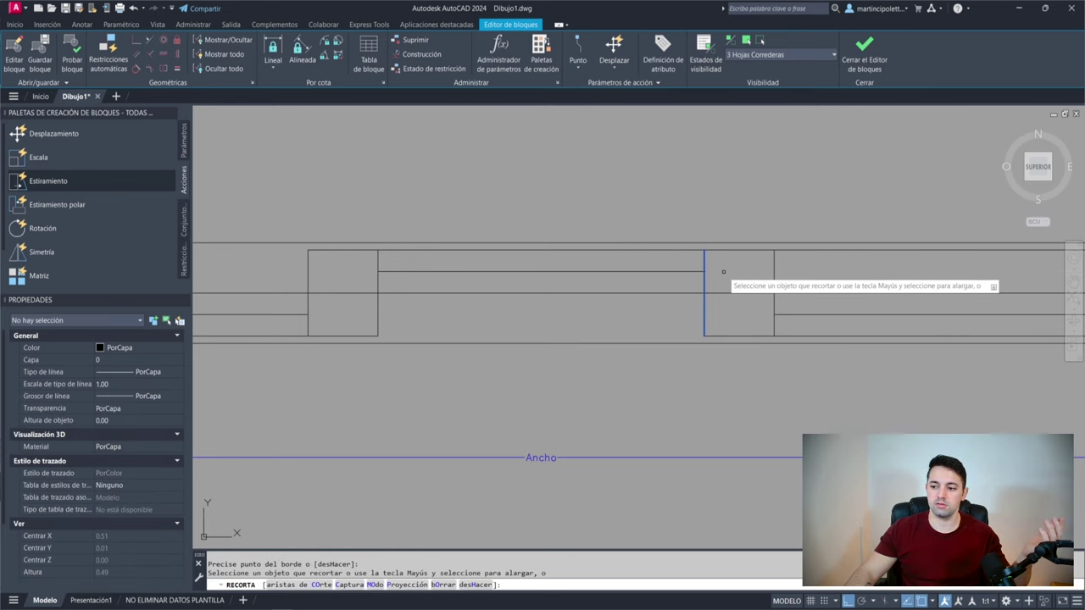
middle_drag(720, 268, 654, 289)
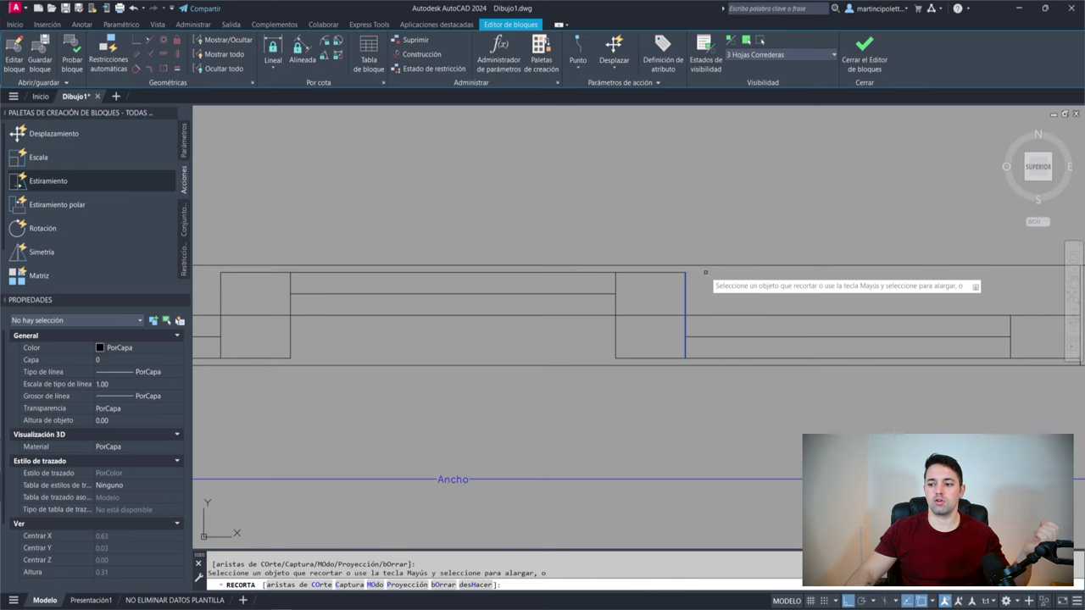
key(Escape)
scroll(704, 272, down, 4)
middle_drag(543, 274, 502, 316)
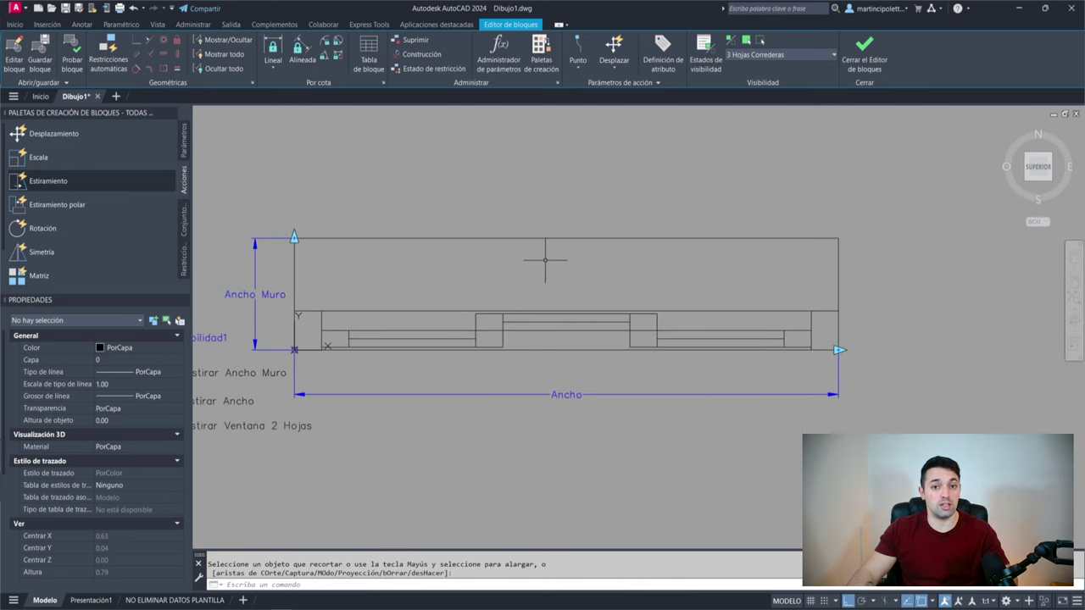
Step: Redefine the Estirar Ancho stretch action with a frame around the block's right edge
scroll(421, 433, down, 2)
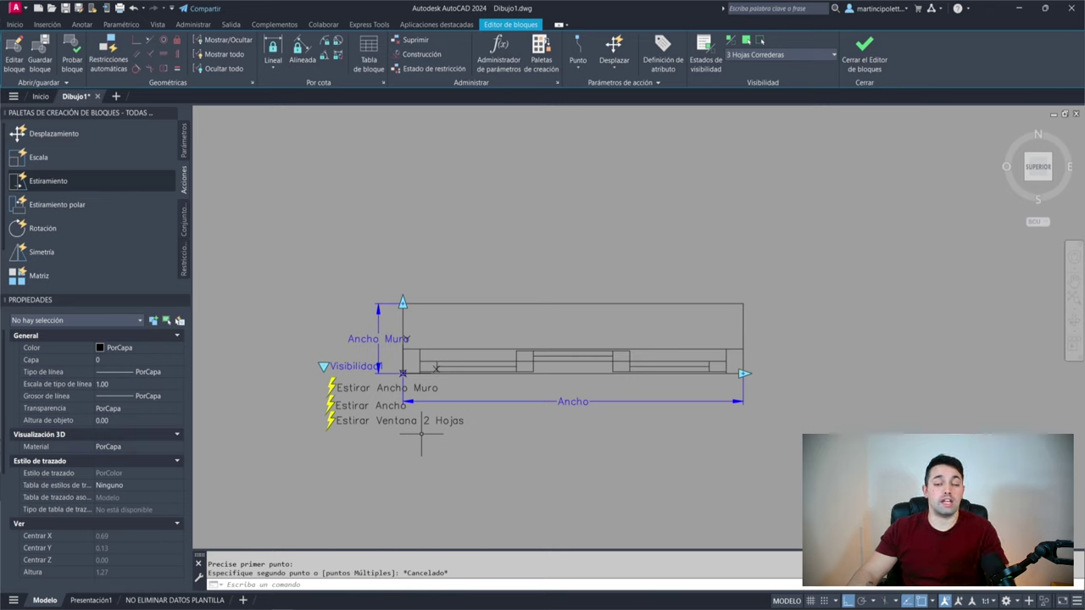
click(378, 406)
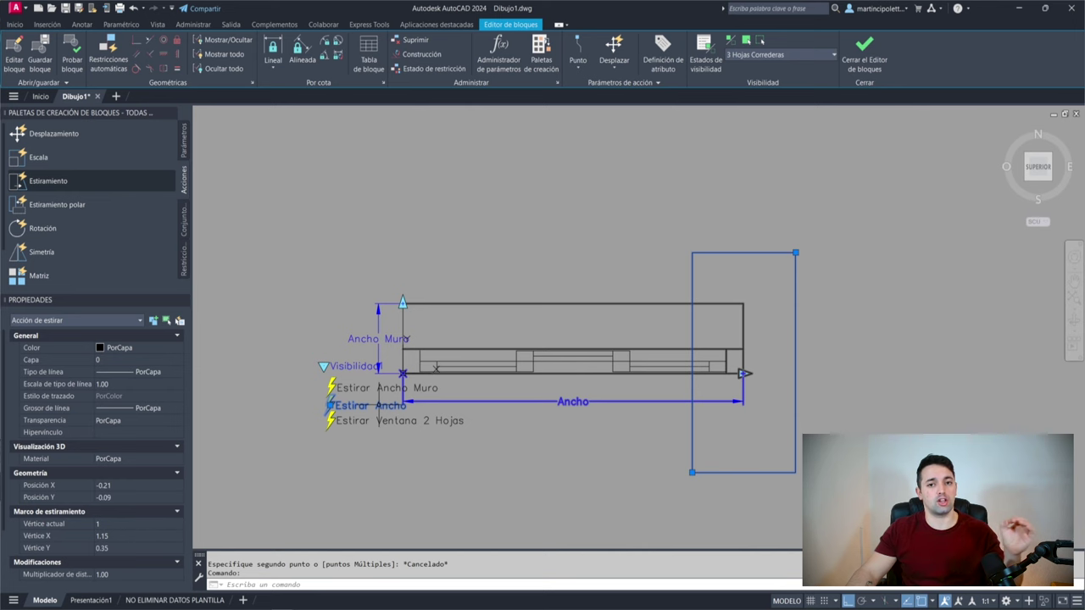
double_click(378, 406)
click(720, 255)
click(791, 561)
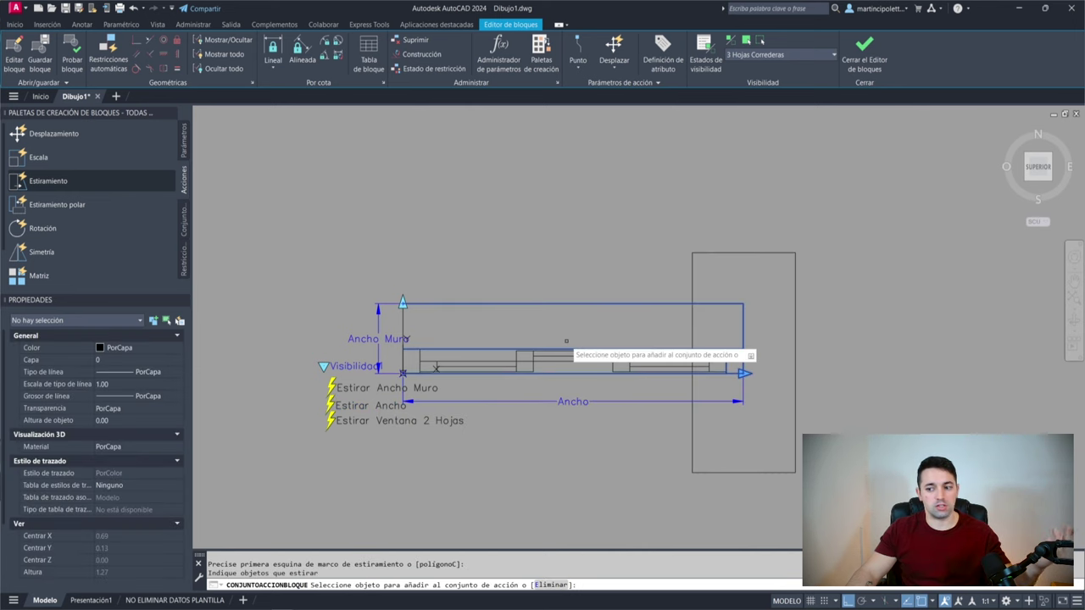
Step: Add the right-end window lines to Estirar Ancho's objects and select the Ancho parameter
scroll(699, 367, up, 4)
click(837, 277)
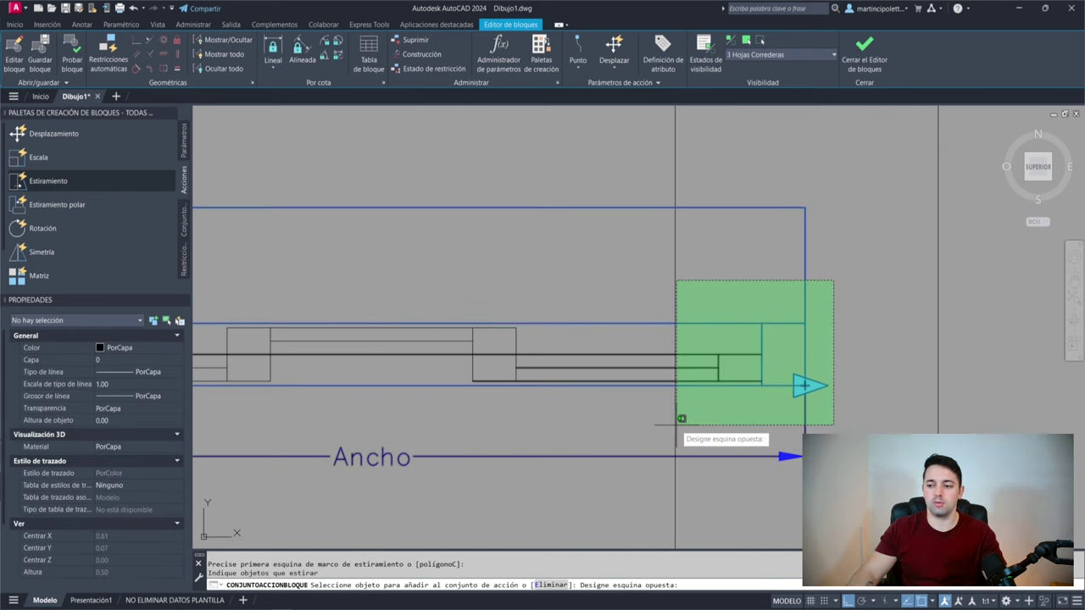
click(694, 425)
scroll(725, 336, down, 2)
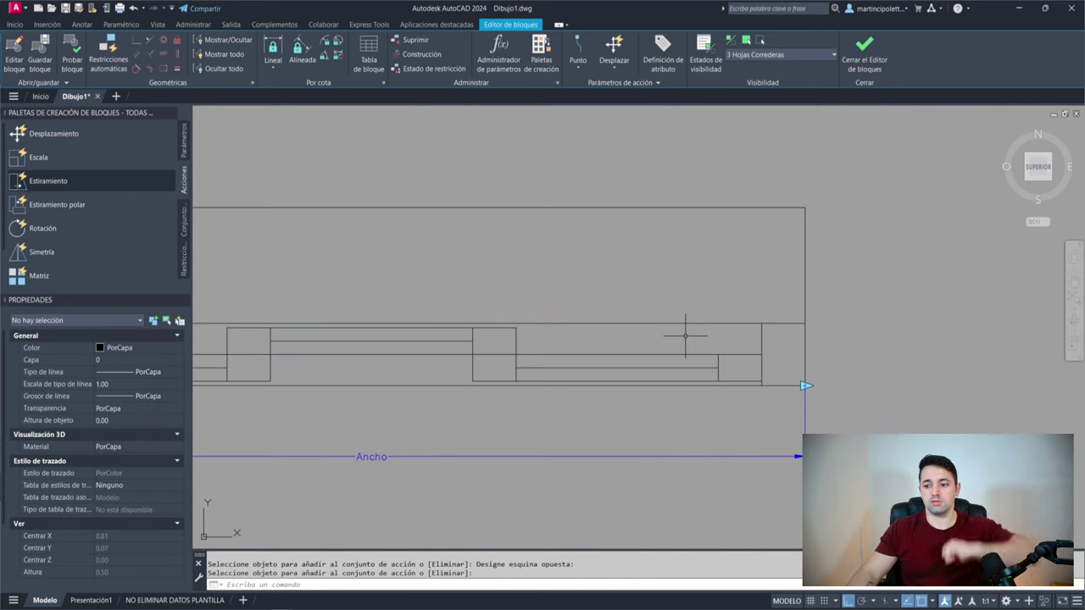
scroll(690, 339, down, 3)
key(Return)
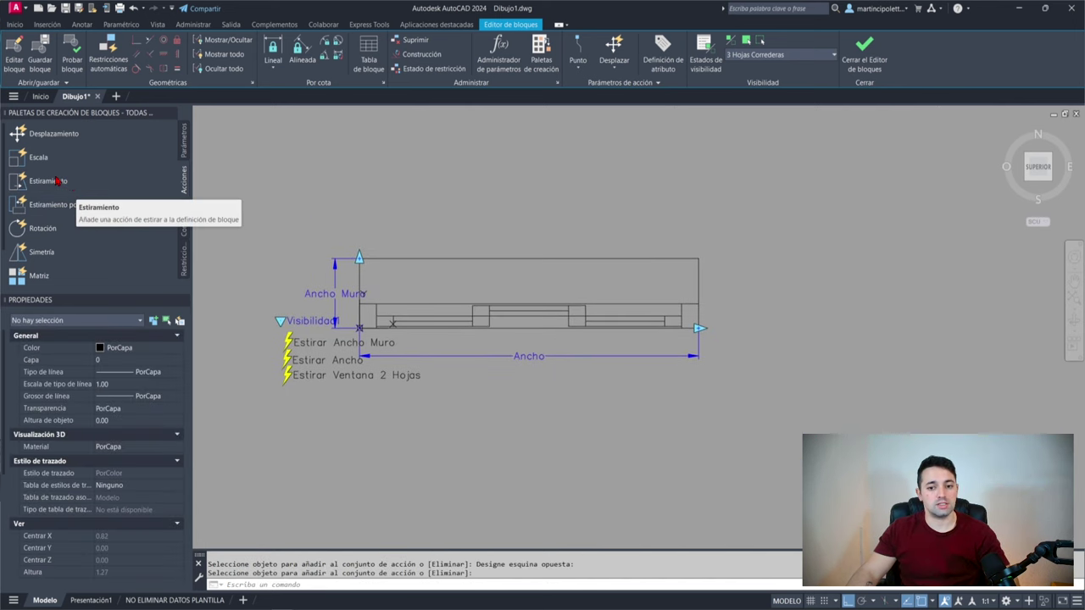
scroll(370, 328, up, 2)
click(331, 348)
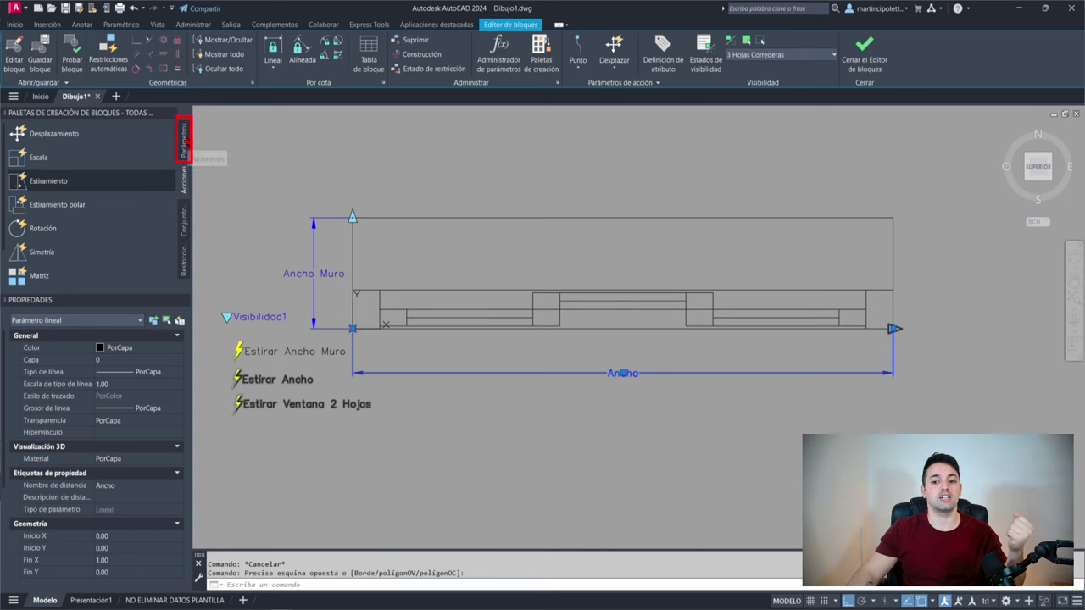
Step: Add linear parameter Distancia1 across the window, labelled below it
click(183, 143)
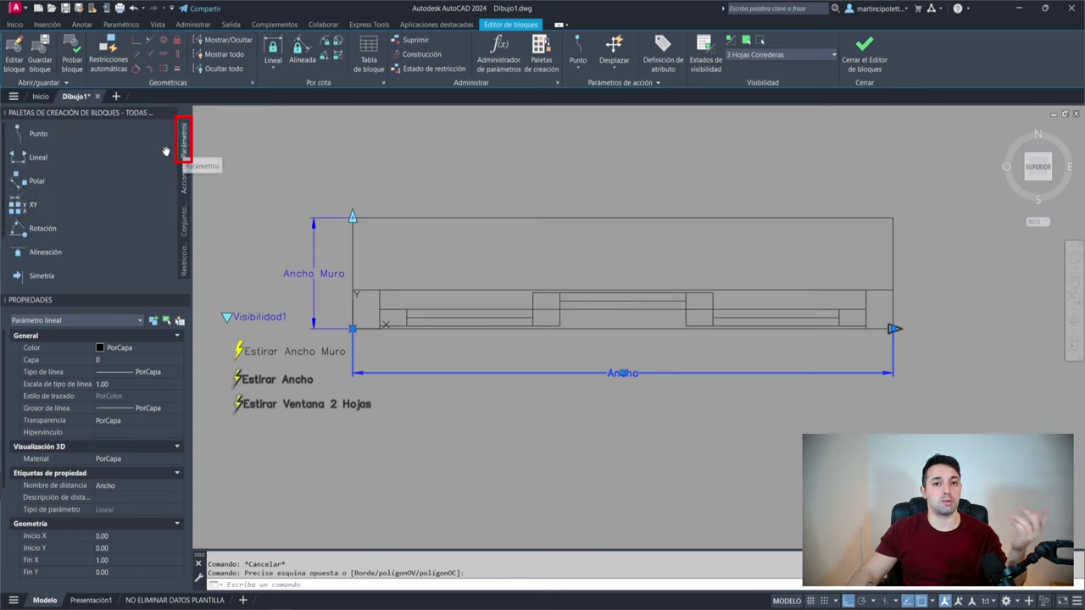
click(74, 160)
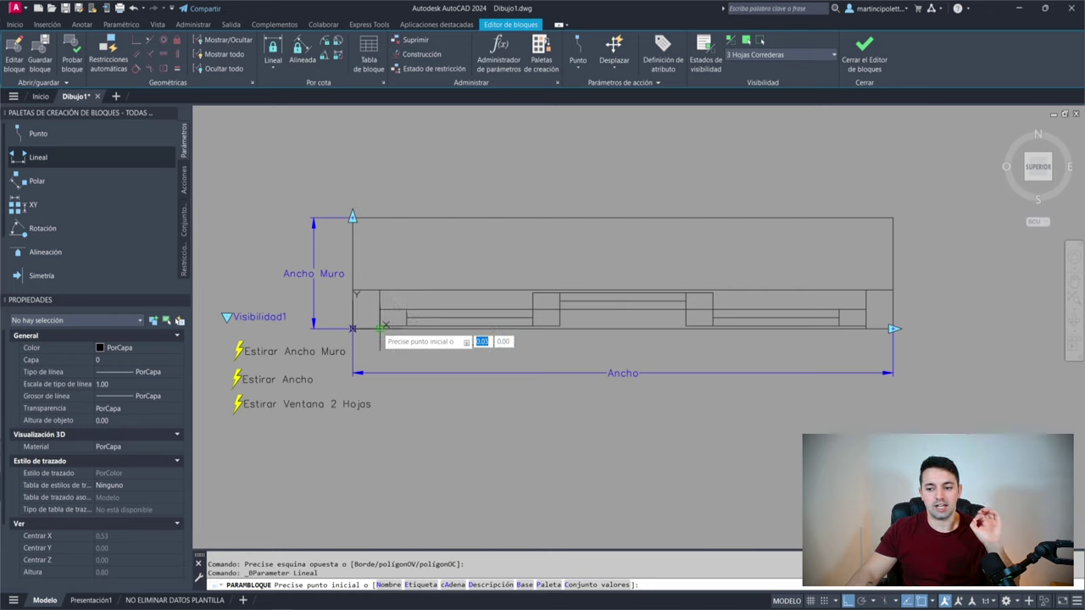
click(381, 328)
click(865, 328)
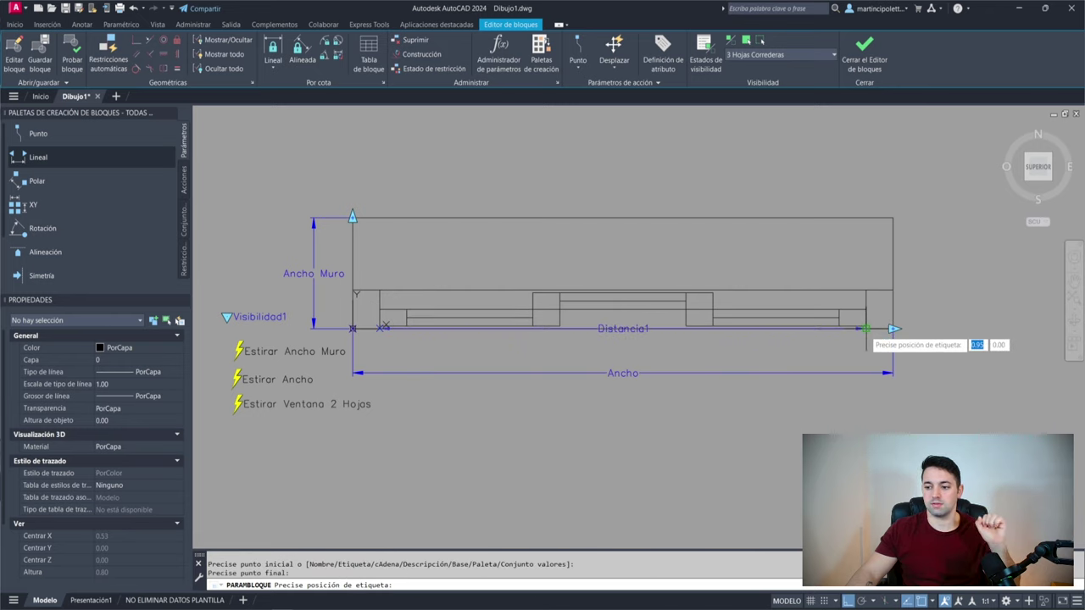
click(865, 350)
click(886, 347)
click(784, 364)
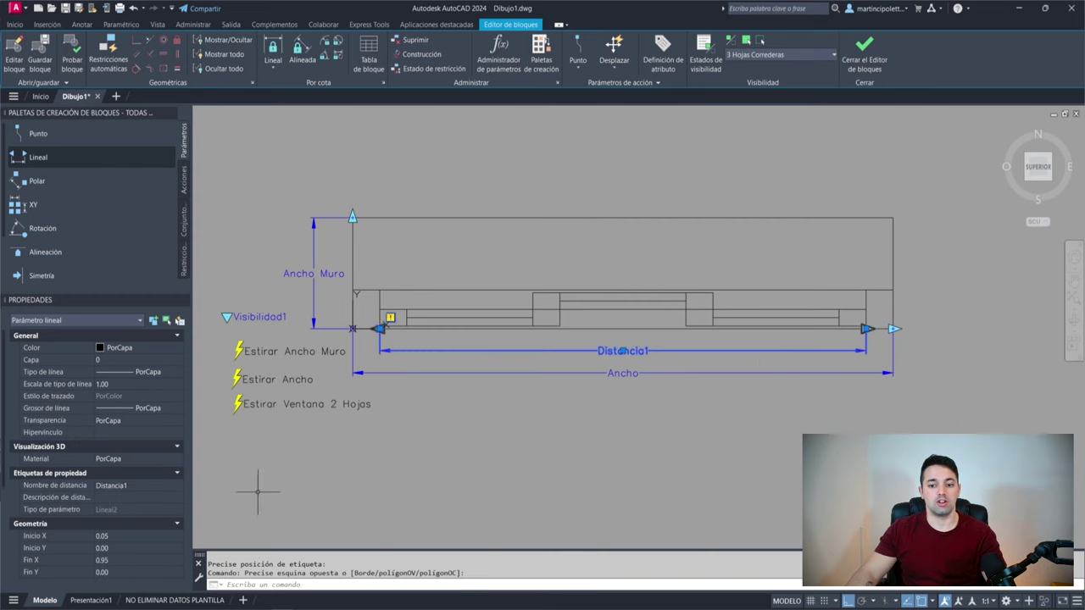
Step: Set Distancia1's Mostrar propiedades to No and Número de pinzamientos to 1
scroll(134, 467, down, 5)
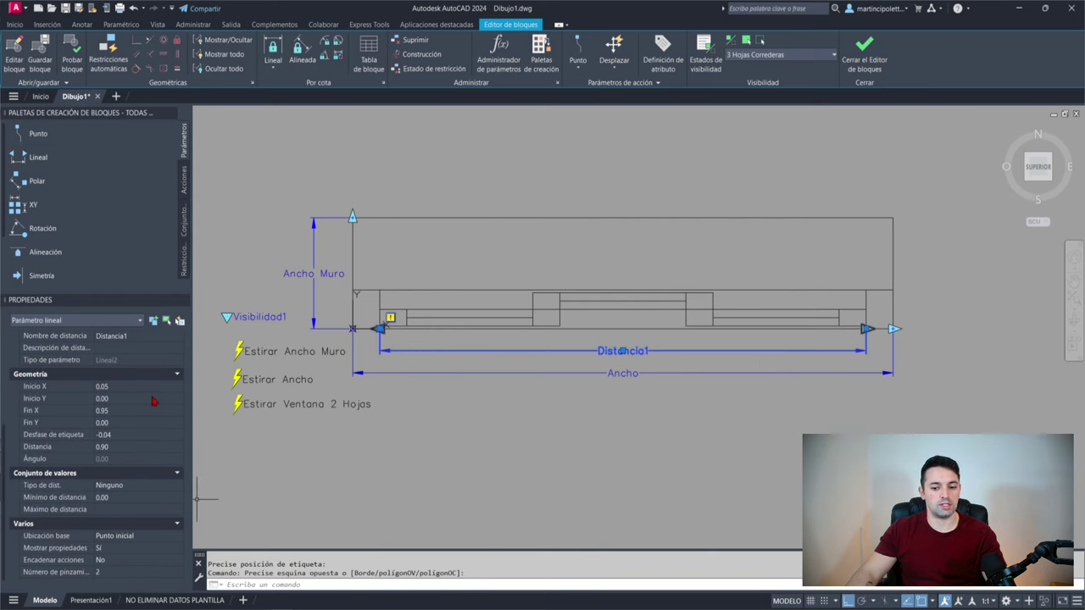
click(127, 336)
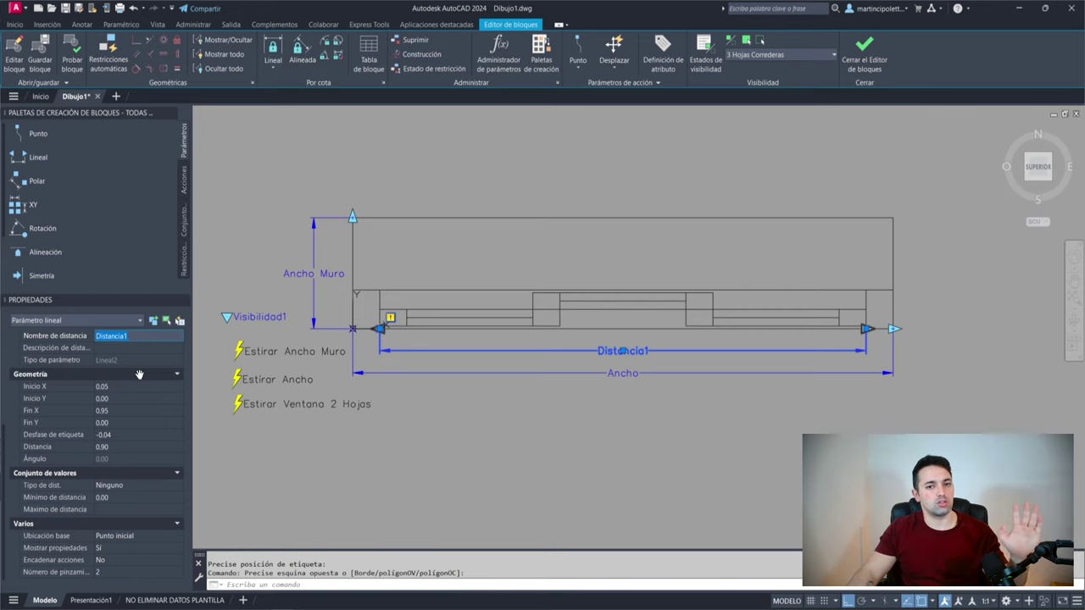
click(118, 547)
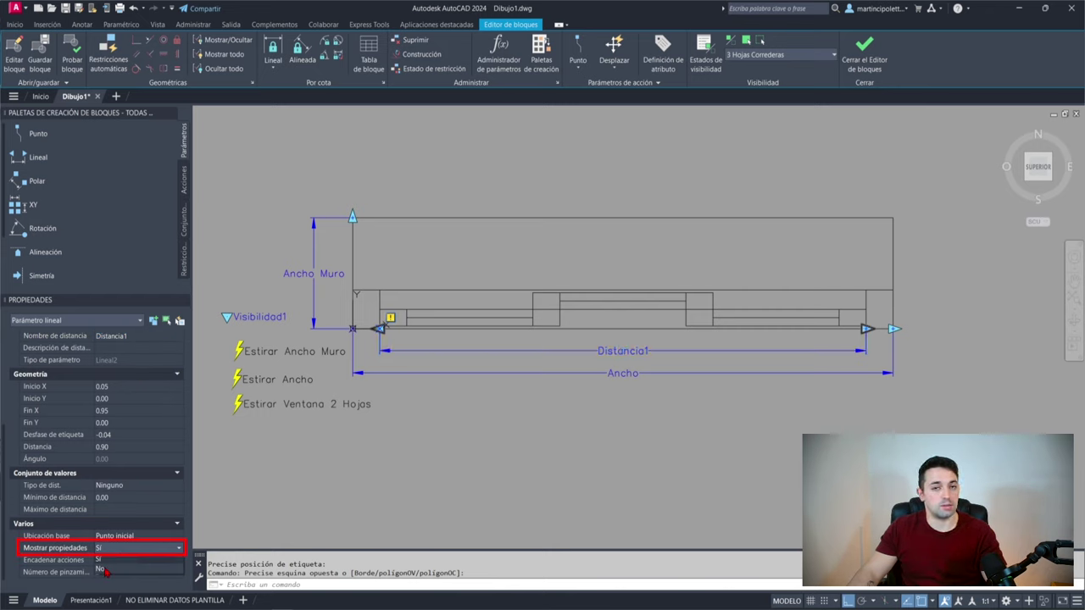
click(101, 569)
click(119, 572)
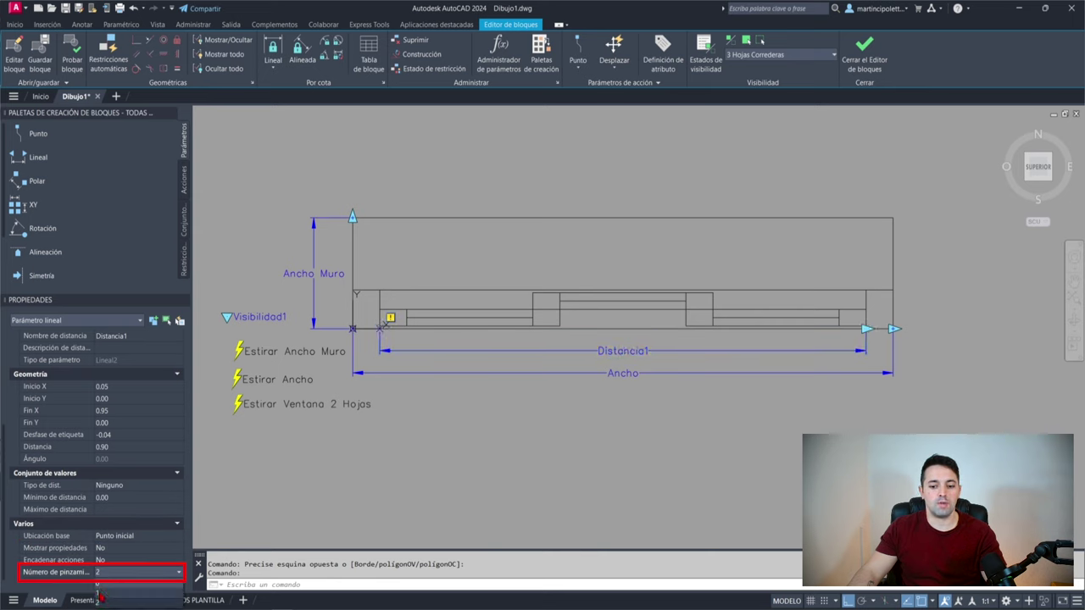
click(100, 593)
key(Escape)
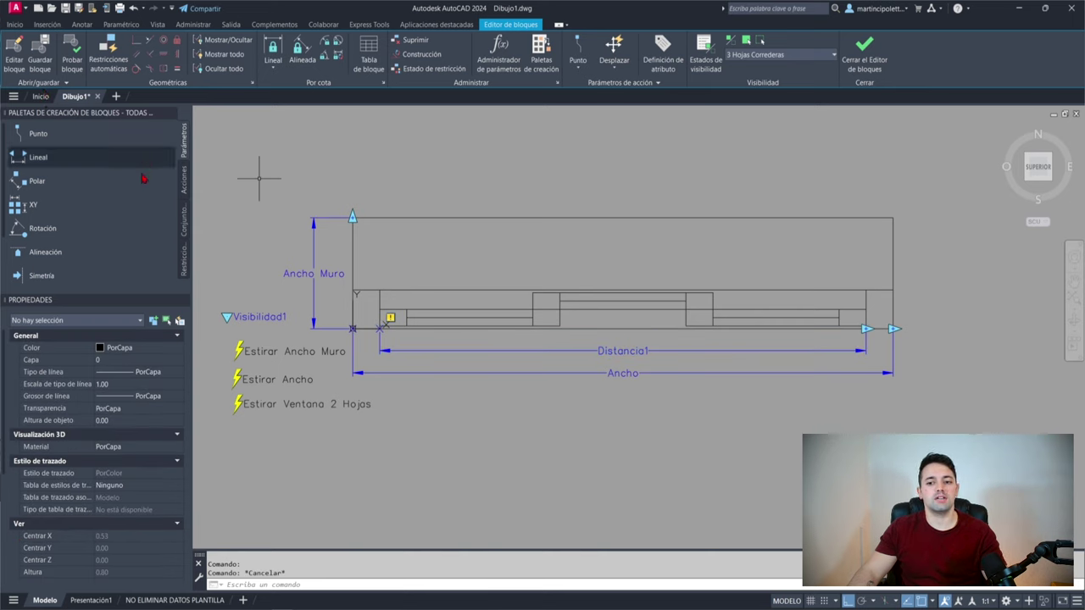
Step: Add a stretch action on Distancia1's end point, framing the middle leaf
click(184, 178)
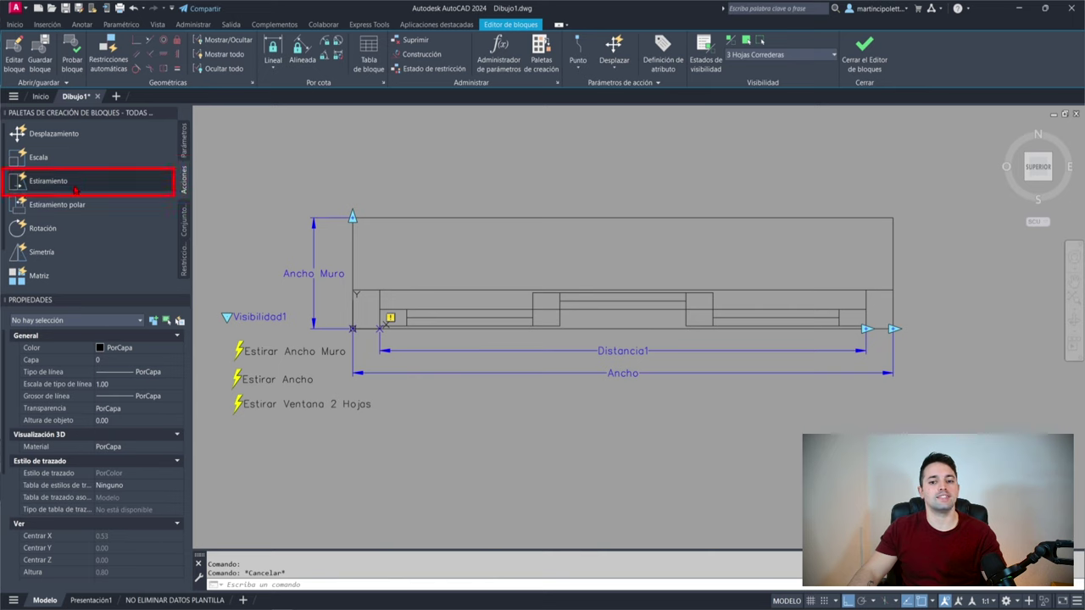
click(68, 181)
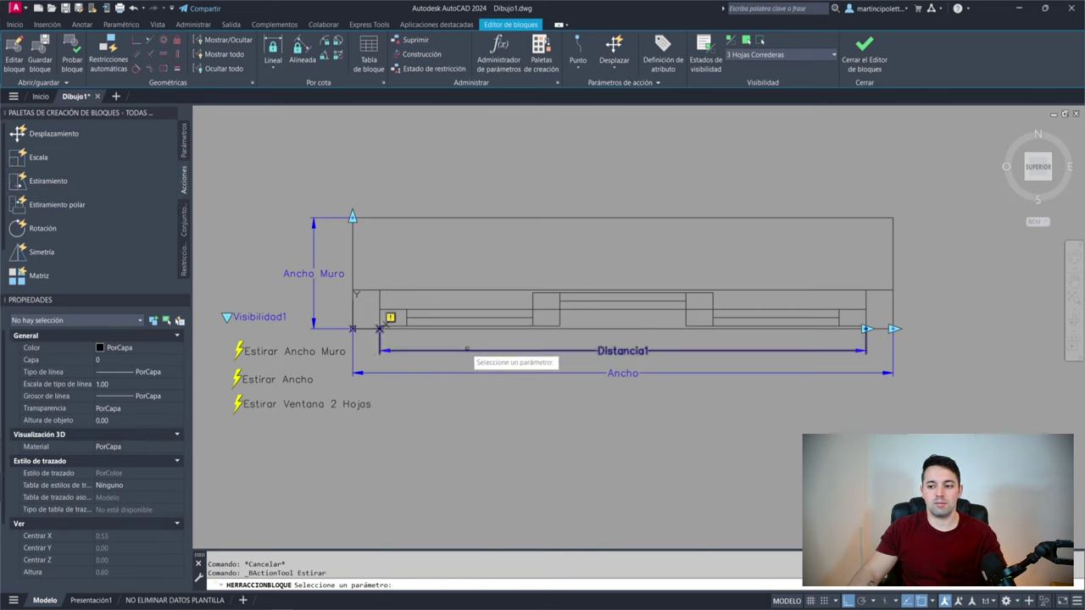
click(466, 349)
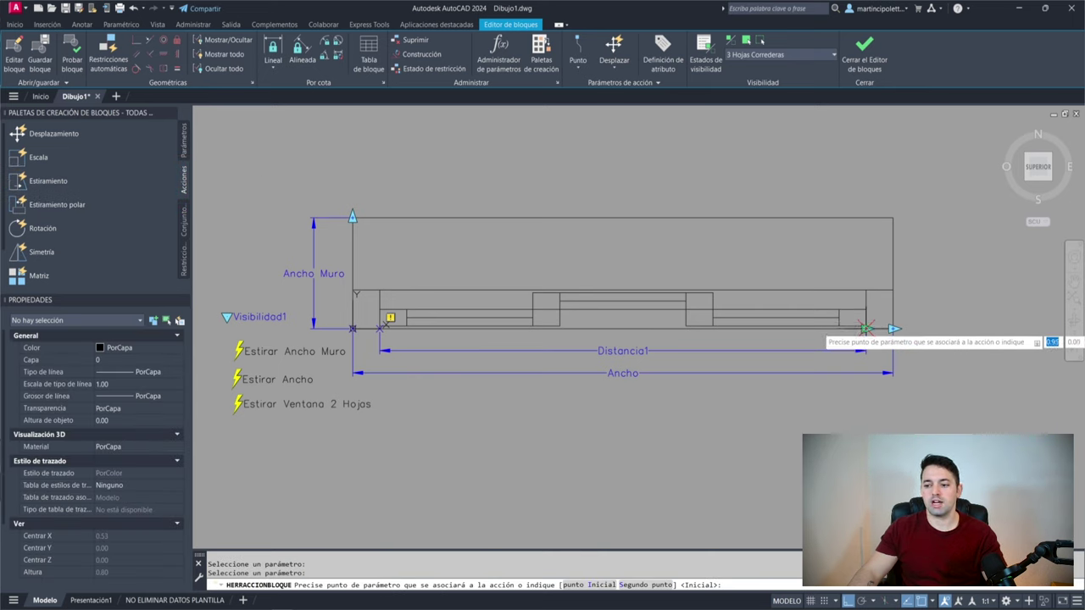
click(865, 328)
click(581, 256)
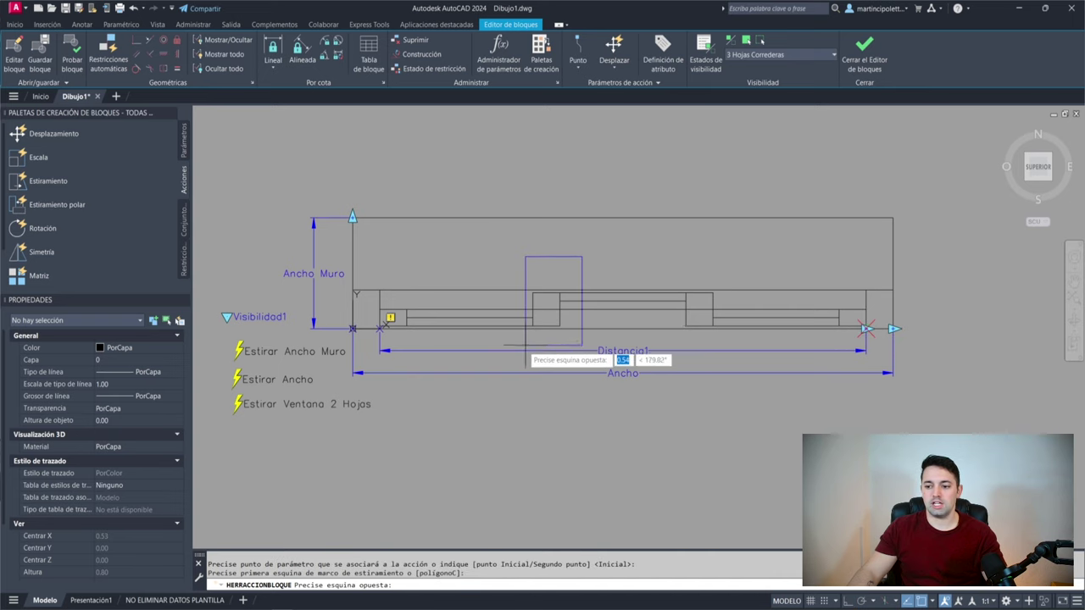
click(507, 347)
Step: Select the middle leaf's lines to stretch, removing three unwanted lines
scroll(556, 332, up, 2)
click(571, 342)
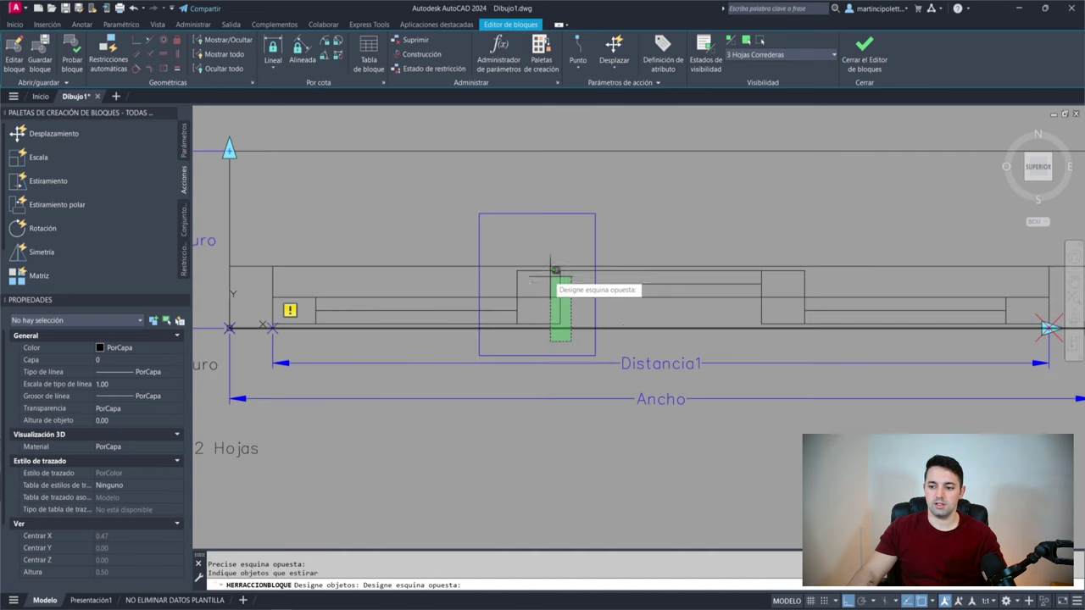
click(504, 244)
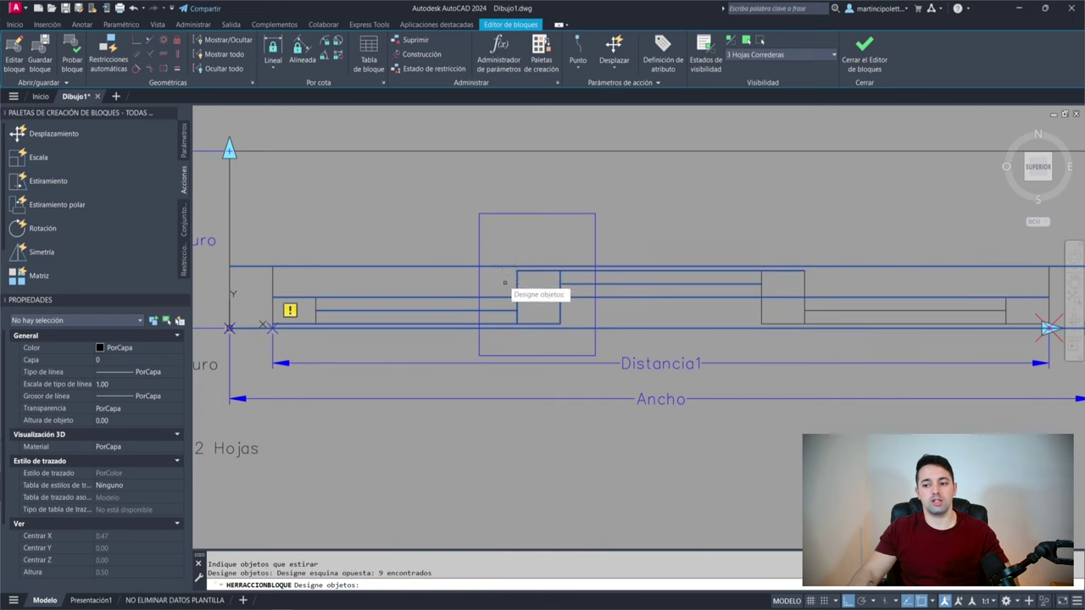
shift+click(501, 253)
shift+click(488, 297)
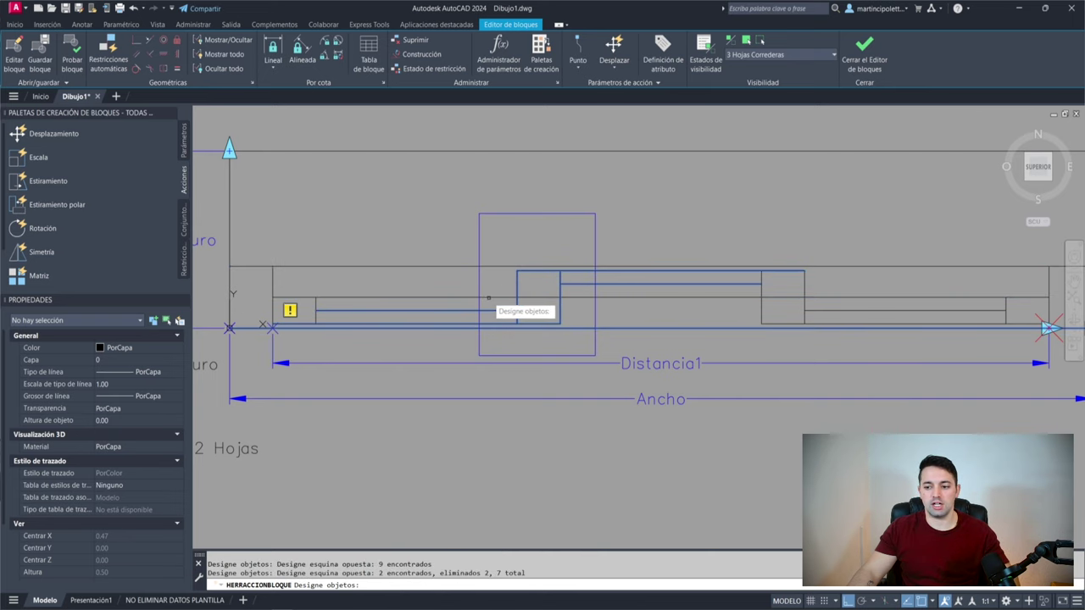
shift+click(584, 330)
shift+click(566, 334)
key(Return)
scroll(525, 350, down, 3)
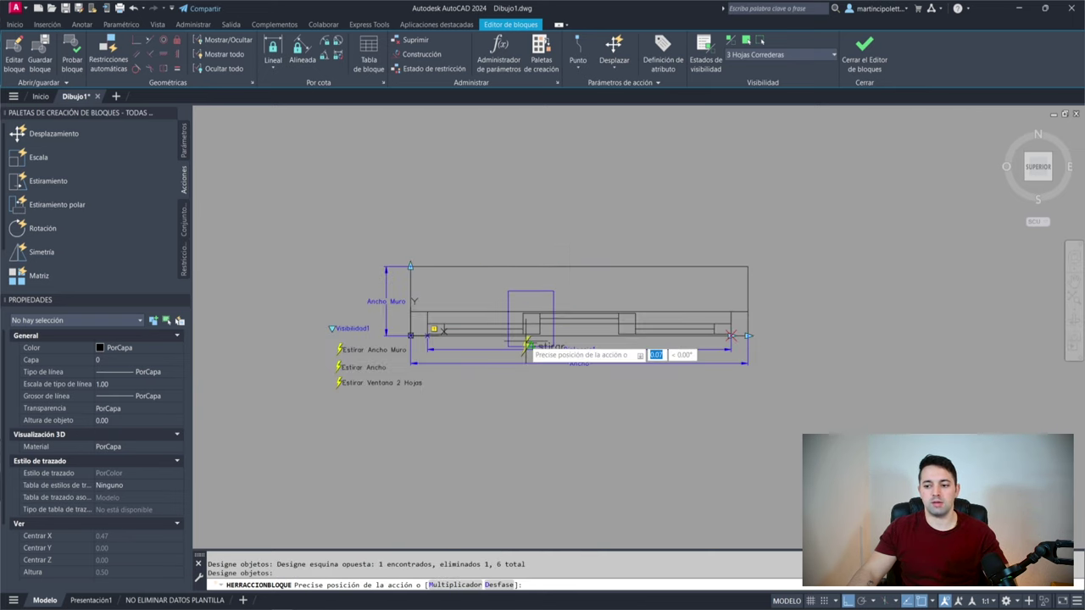
Step: Name the action Estirar Ventana 3 Hojas_1 with distance multiplier 1/3
click(340, 399)
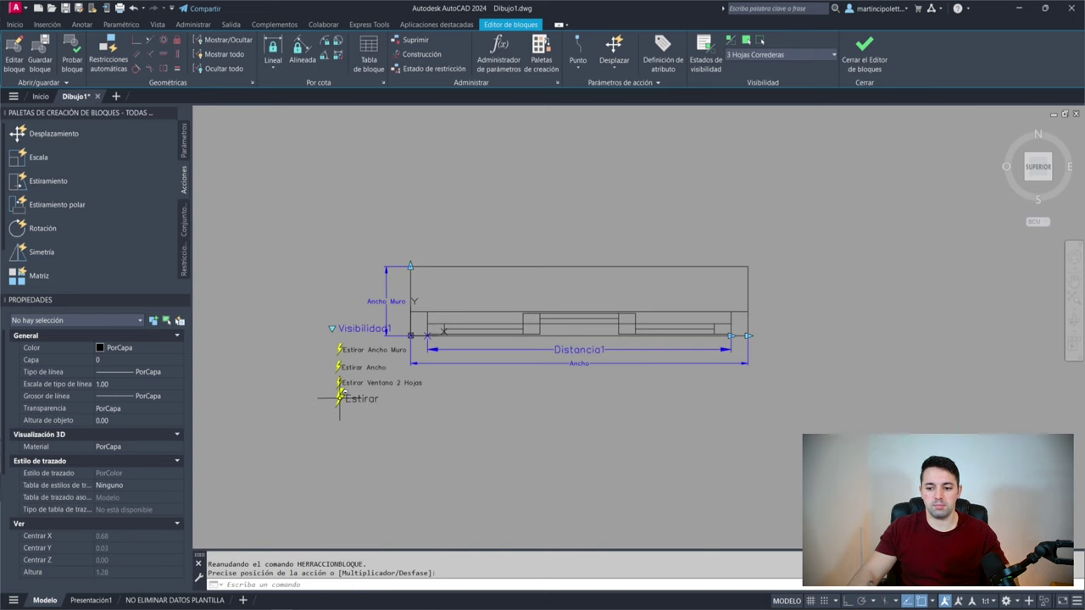
click(341, 400)
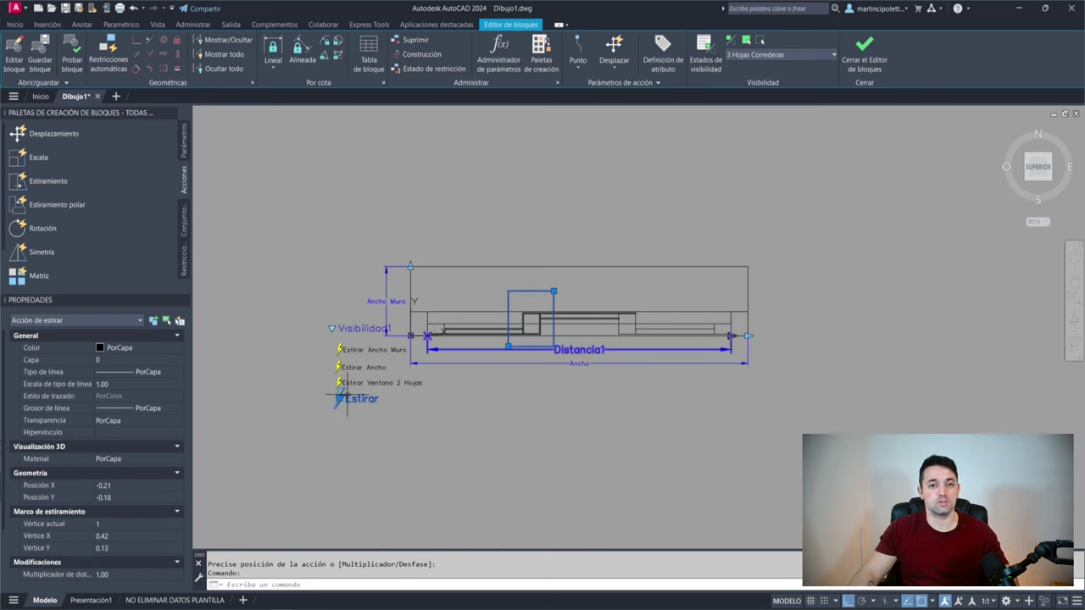
scroll(110, 475, down, 2)
scroll(110, 509, down, 2)
click(122, 543)
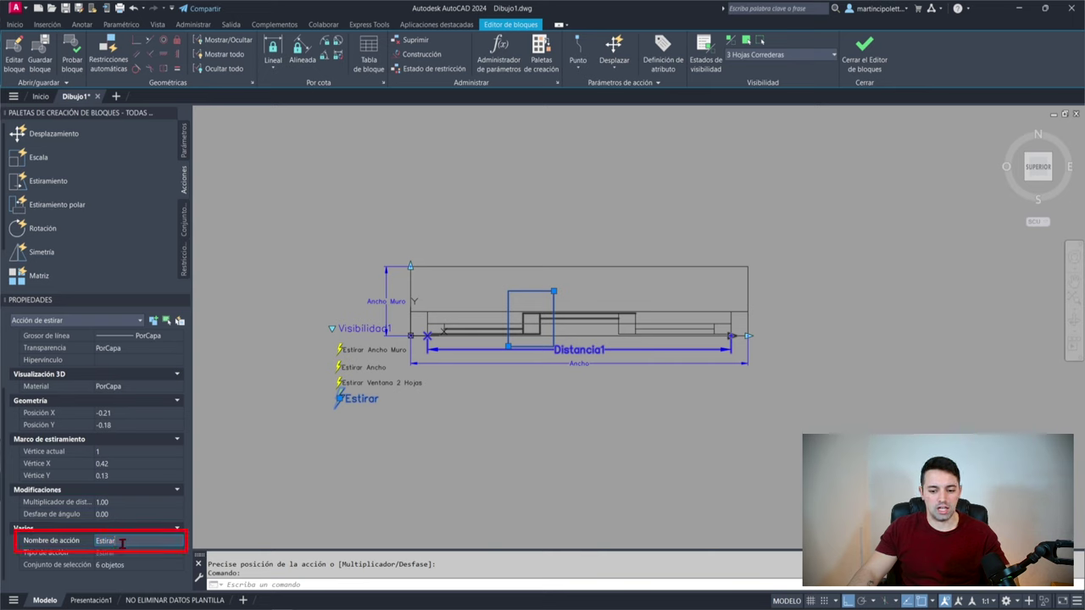
text( Venta)
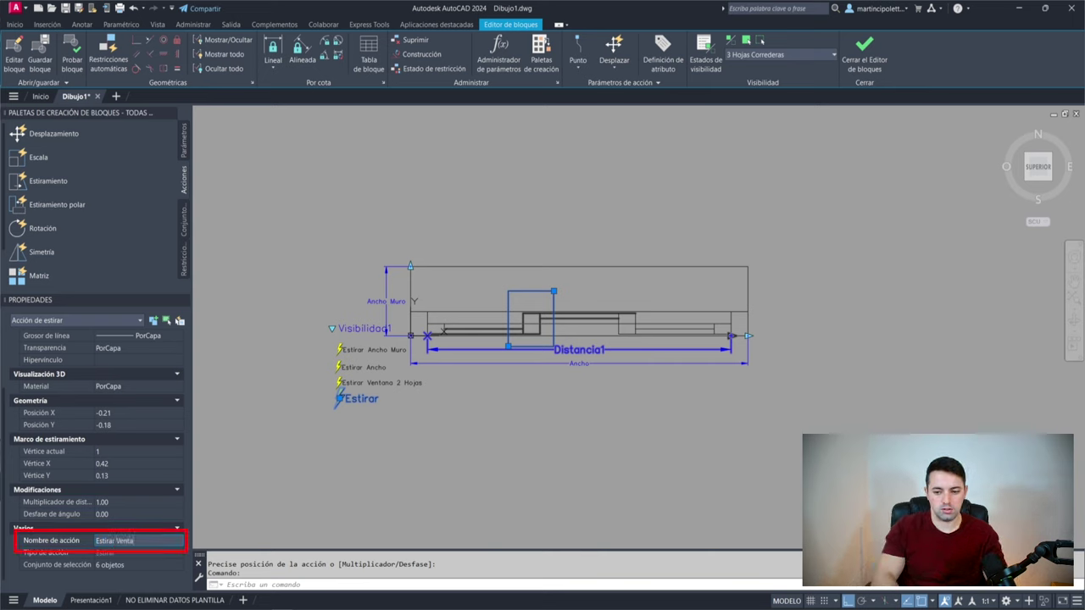
text(na 3 Hojas_1)
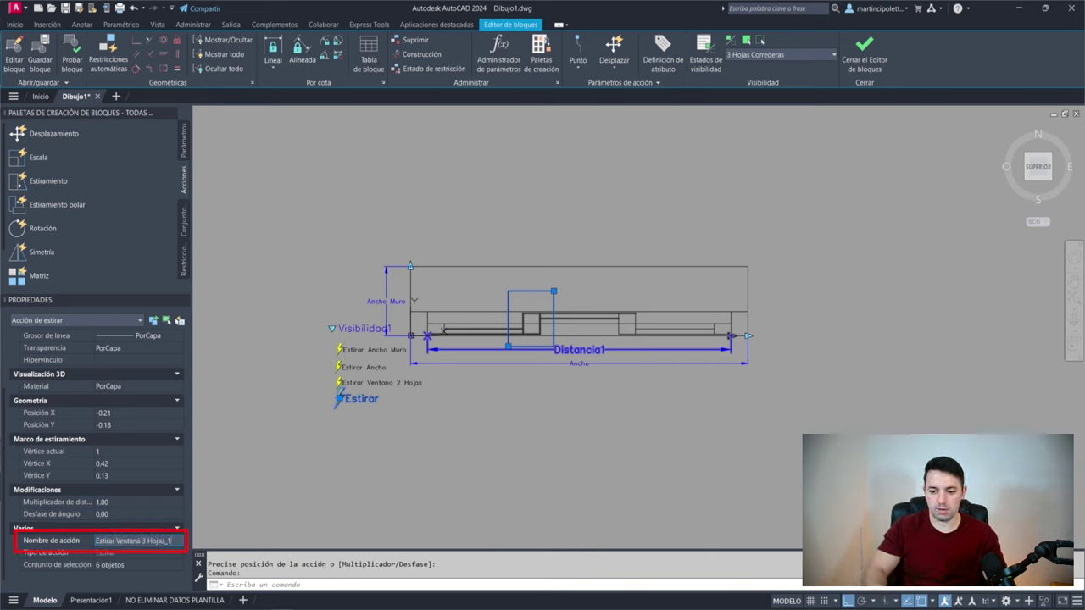
click(132, 503)
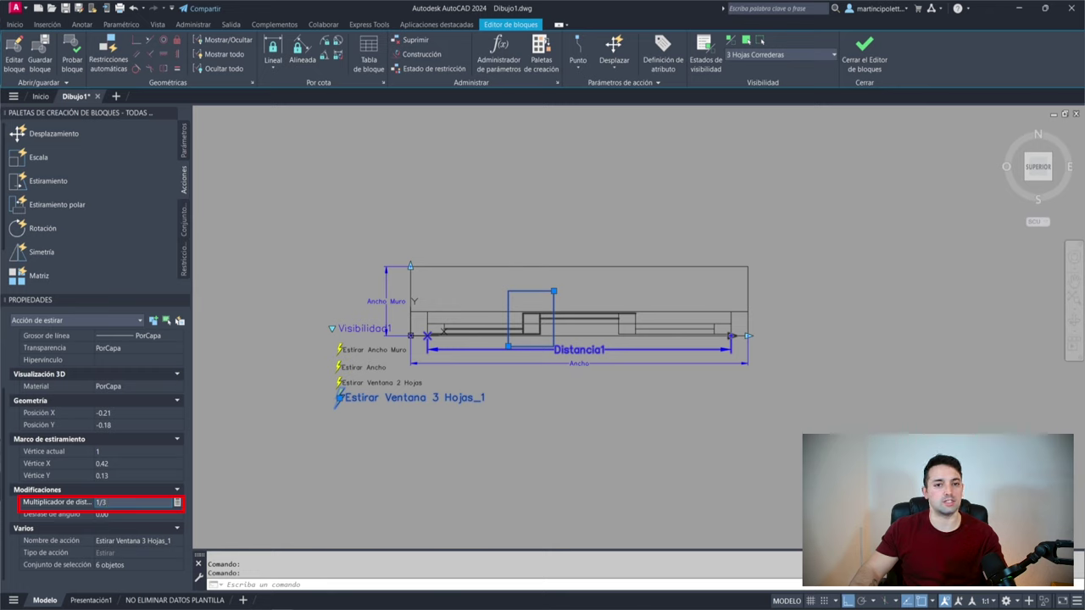
key(Tab)
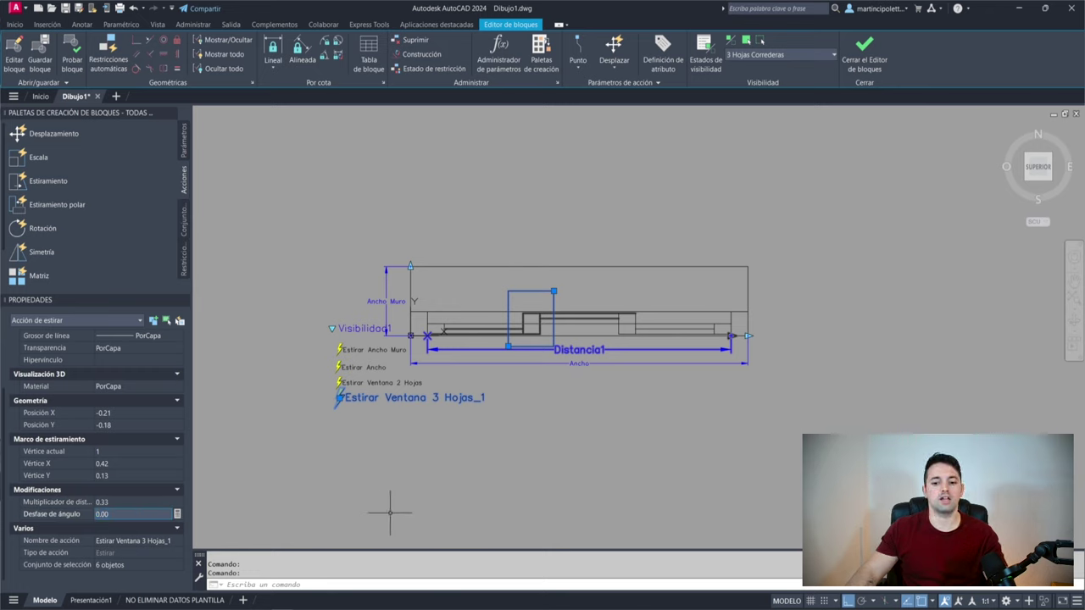
click(49, 182)
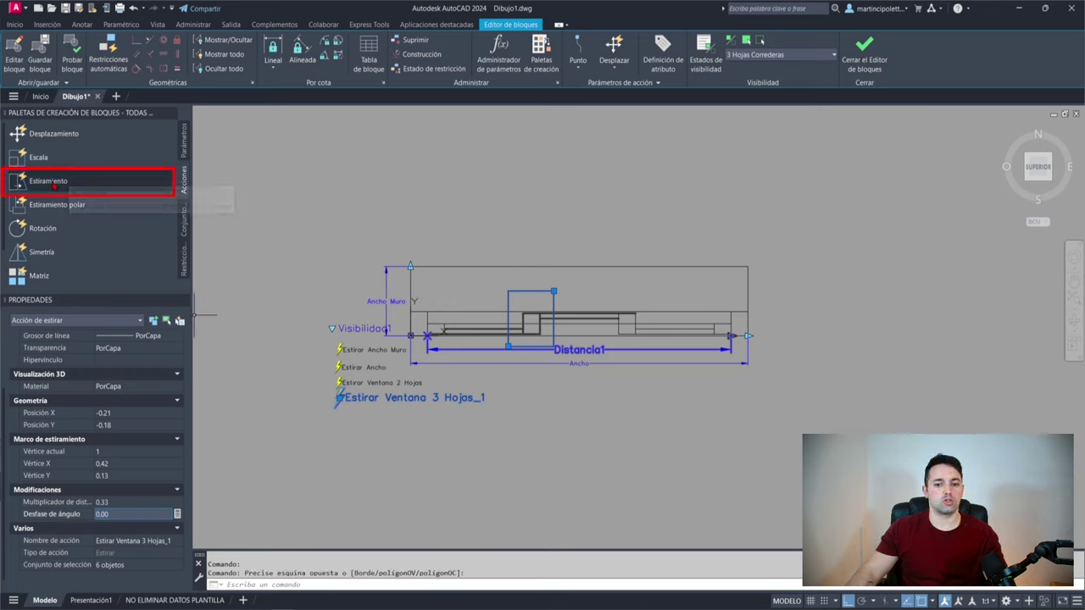
Step: Add another stretch action on Distancia1's end point, framing the middle sash
click(593, 349)
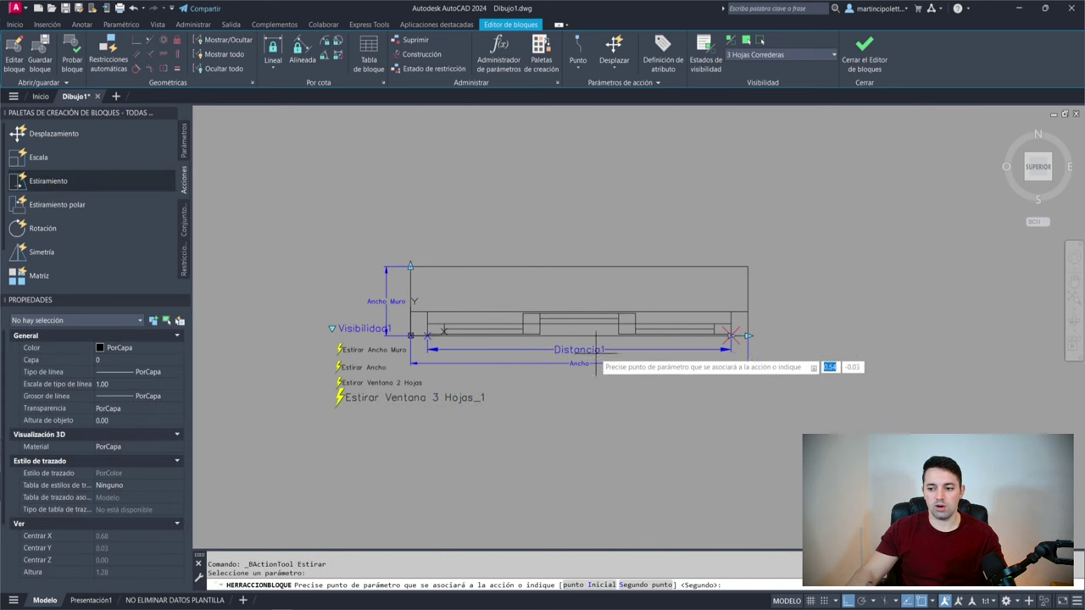
scroll(718, 328, up, 2)
scroll(716, 335, up, 2)
click(766, 340)
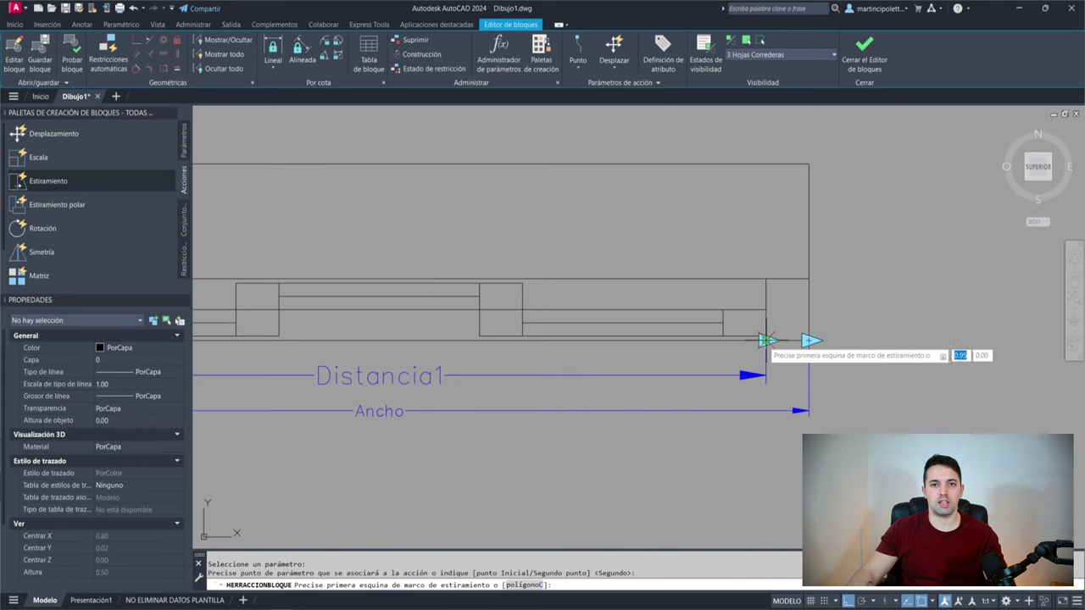
click(576, 224)
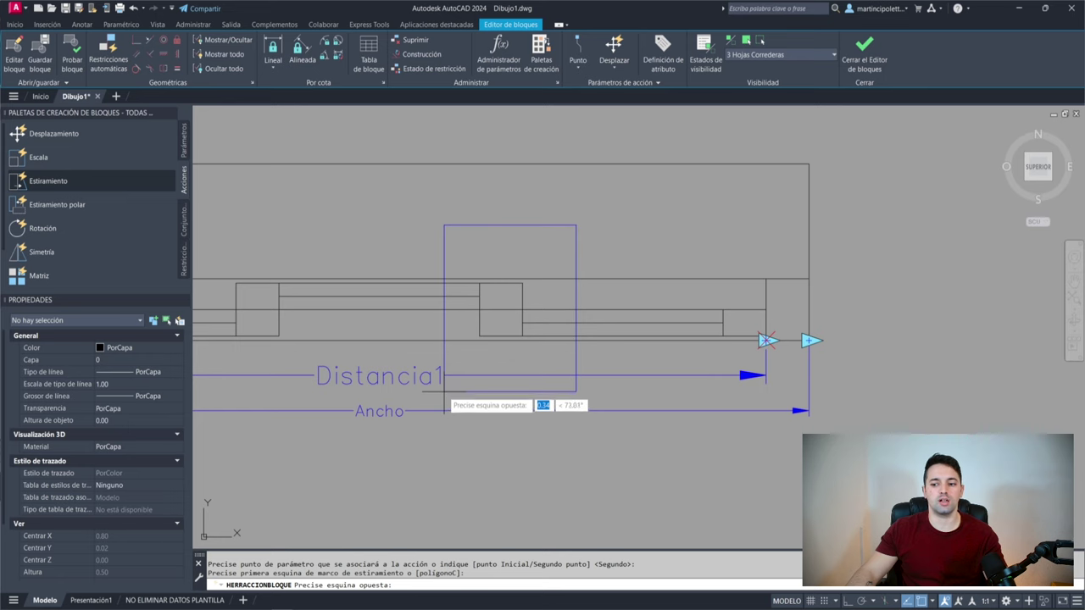
click(444, 391)
Step: Select six middle-sash objects to stretch, dropping the extra and long bottom lines
click(555, 238)
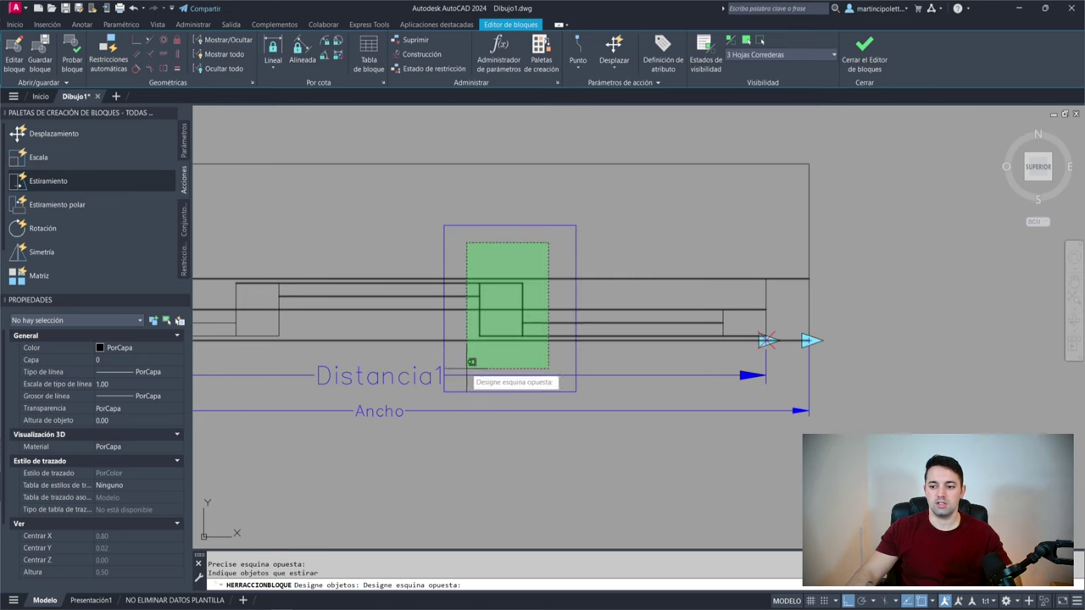
click(473, 370)
click(552, 280)
click(537, 303)
shift+click(552, 280)
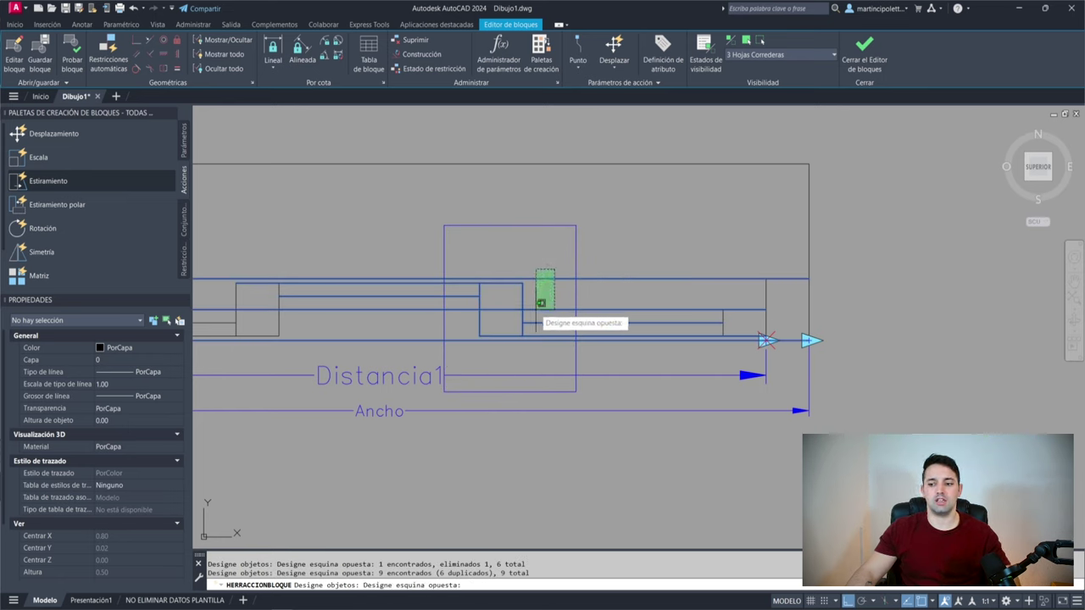
shift+click(538, 308)
shift+click(460, 338)
shift+click(450, 354)
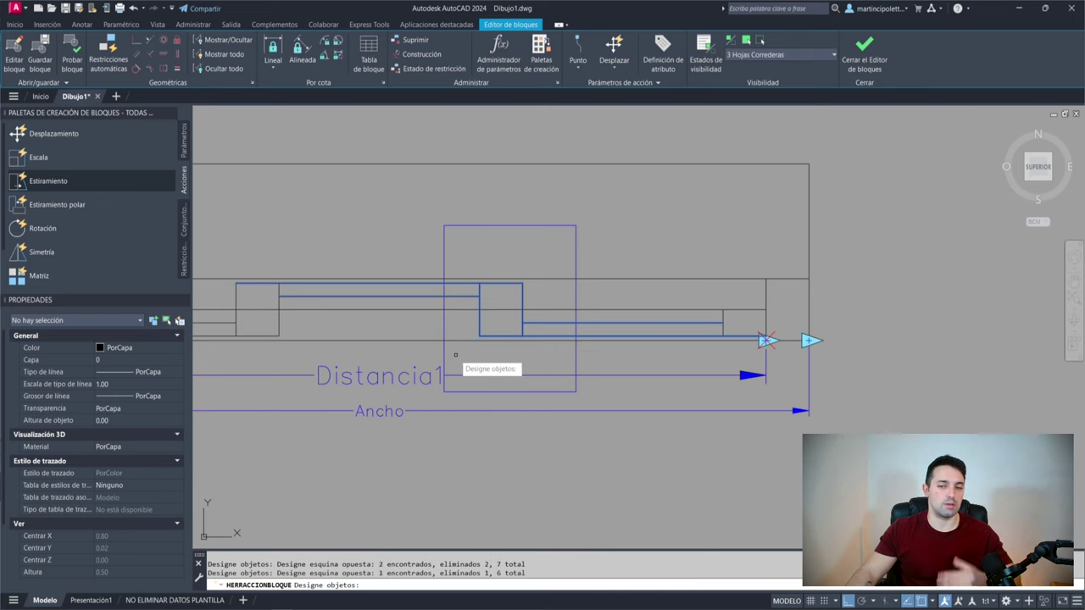
key(Return)
scroll(436, 382, down, 2)
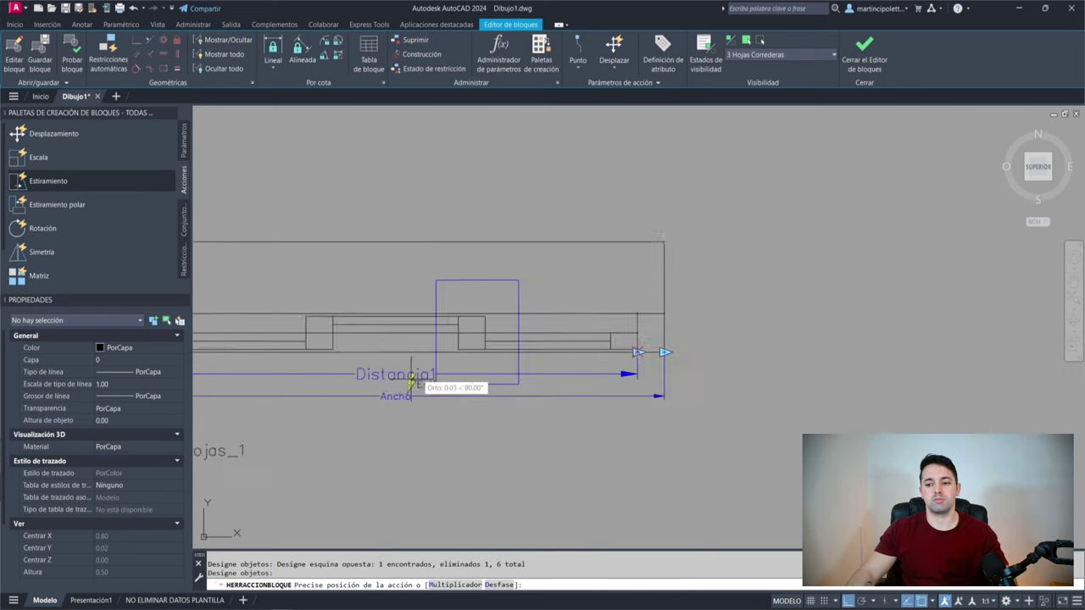
scroll(415, 322, down, 3)
scroll(386, 372, up, 5)
Step: Name the action Estirar Ventana 3 Hojas_2 with distance multiplier 2/3 (0.67)
click(386, 373)
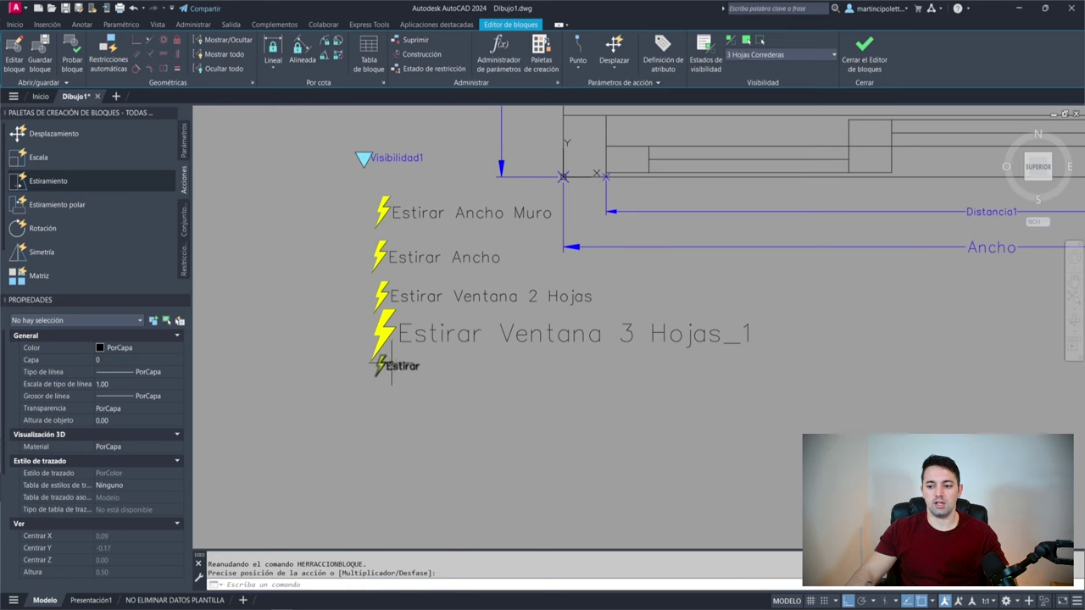
click(380, 370)
scroll(132, 475, down, 2)
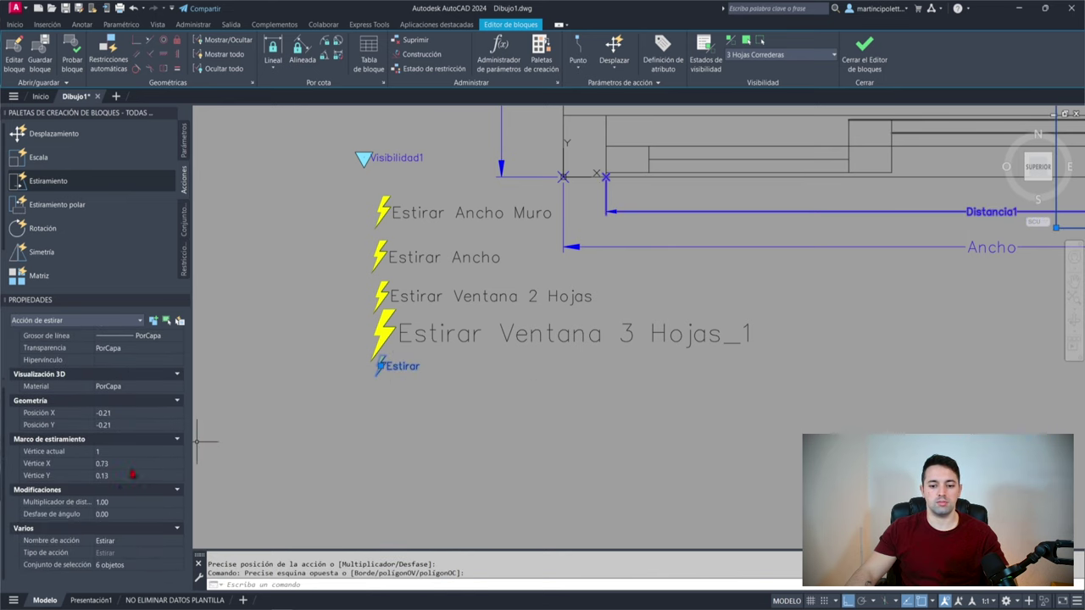
click(128, 540)
text(Ventana 3 Hojas_2)
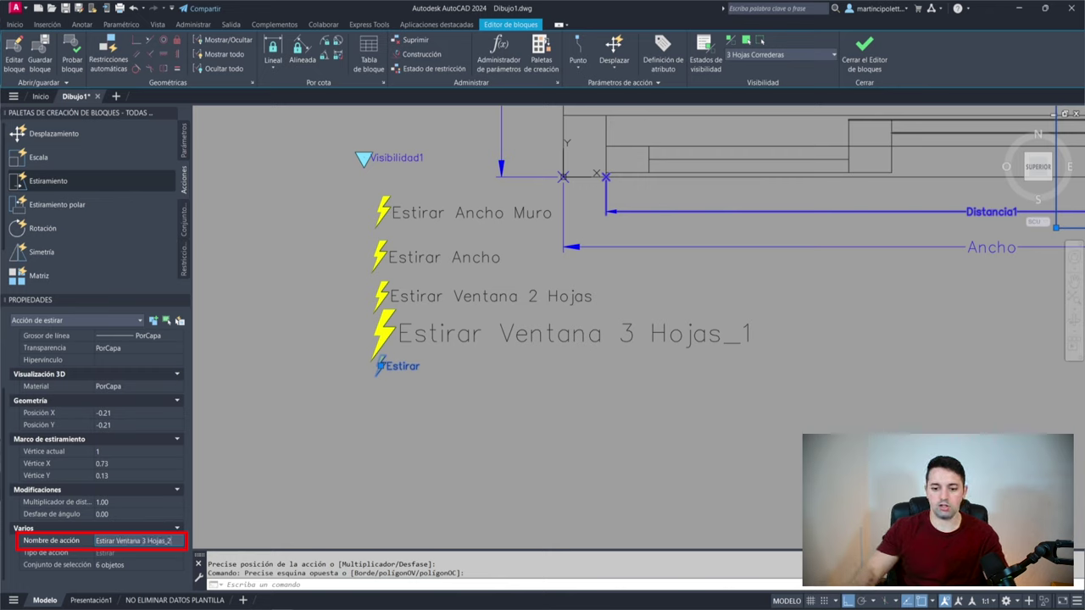
click(135, 501)
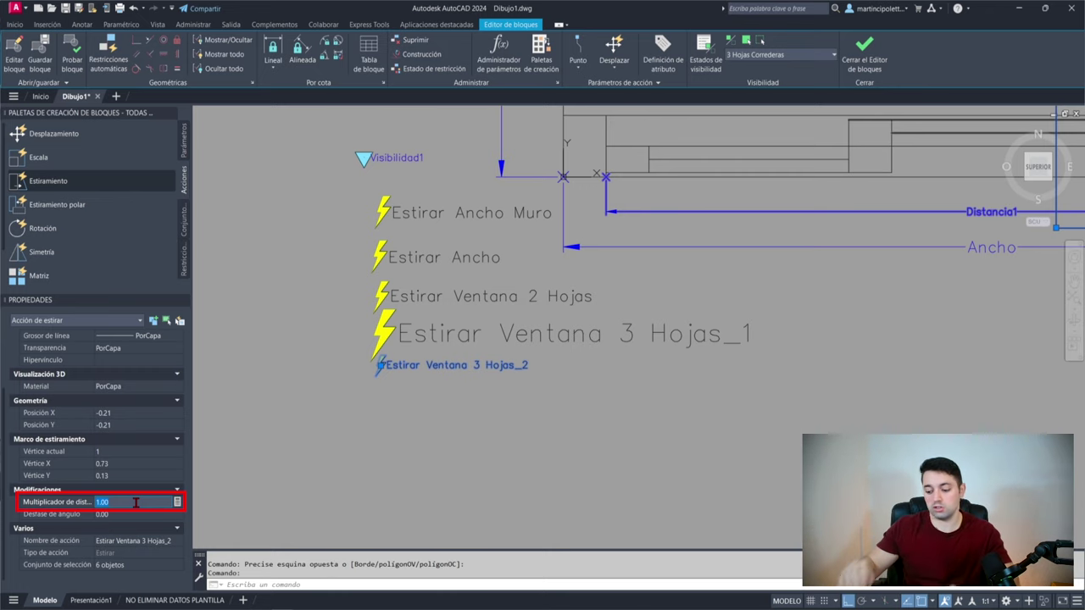
text(2/3)
text(0.67)
key(Return)
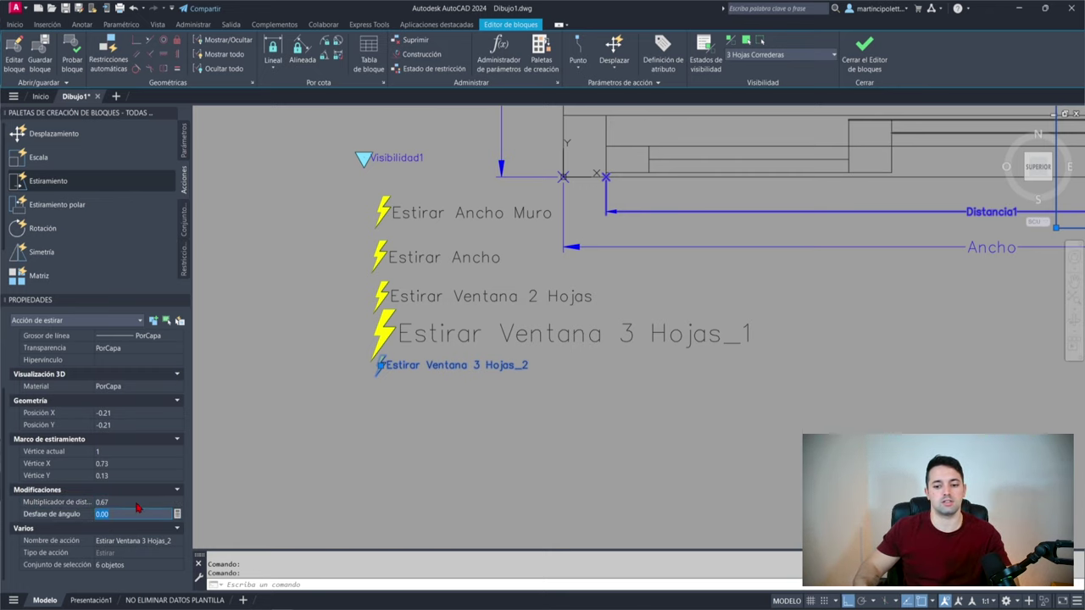
scroll(593, 305, down, 5)
scroll(625, 302, up, 5)
key(Escape)
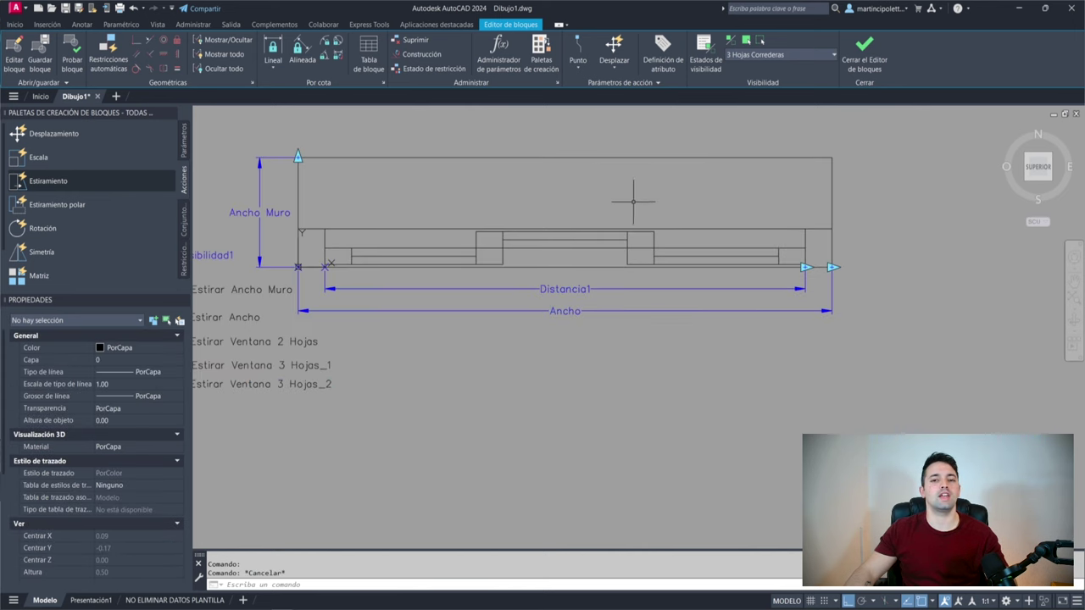
Step: Open the Estirar Ancho stretch action for editing, keeping its existing stretch frame
scroll(588, 226, down, 3)
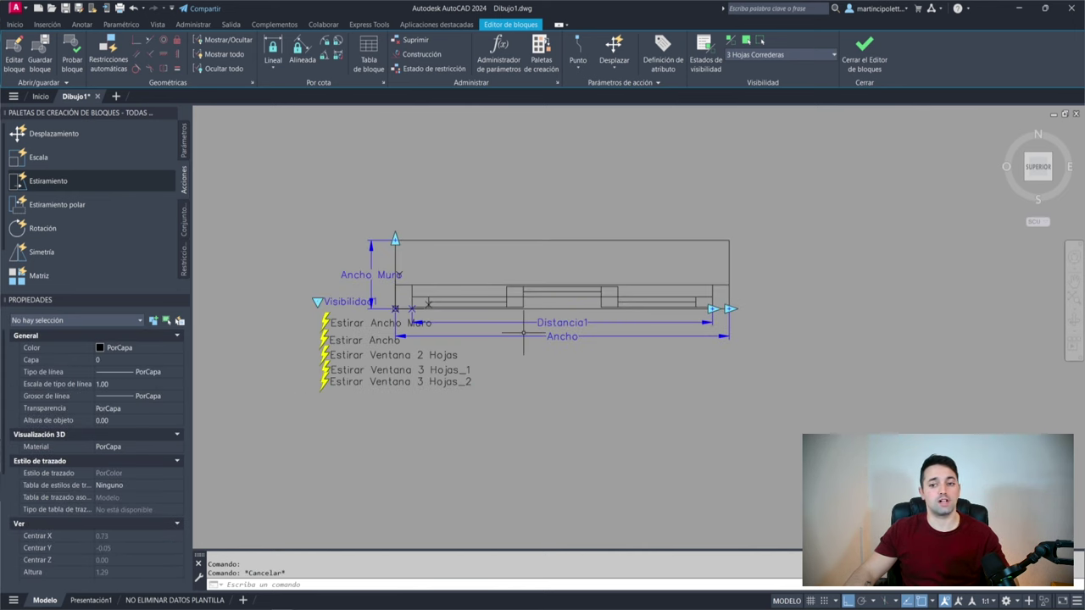
click(509, 352)
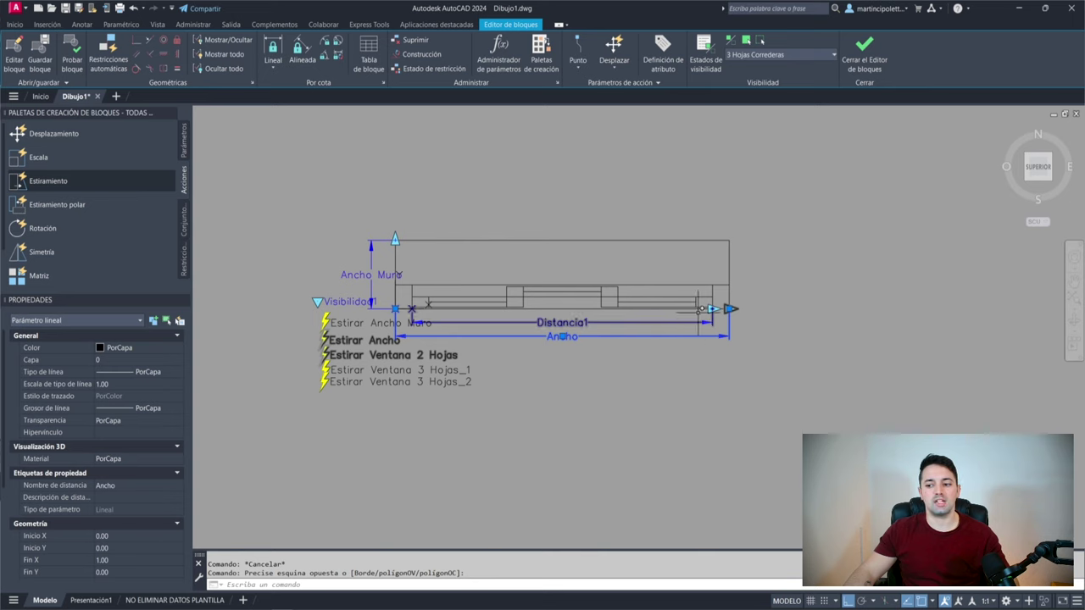
click(334, 340)
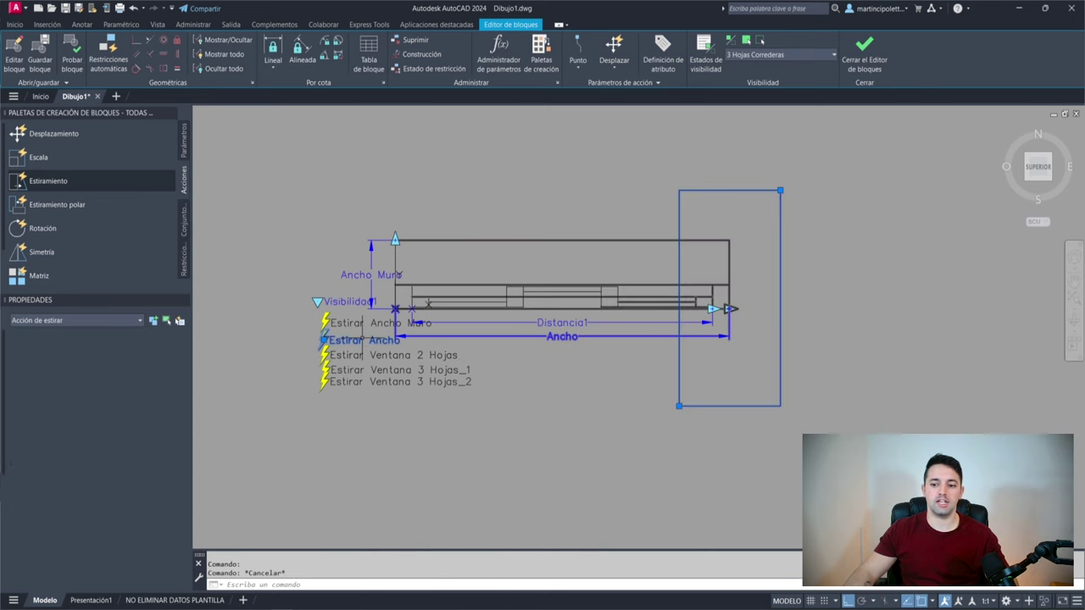
double_click(334, 340)
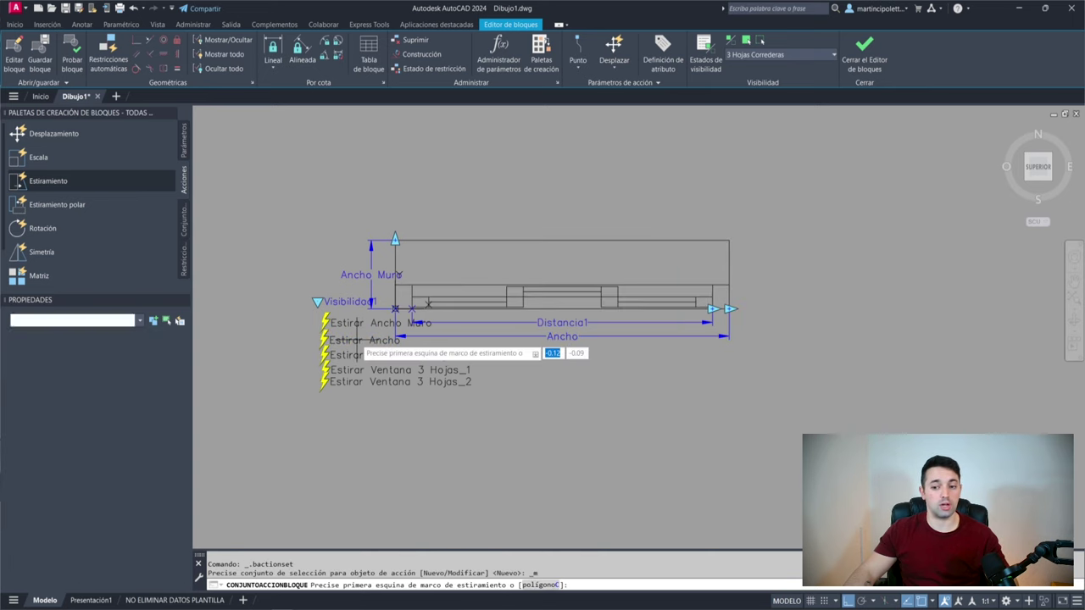
scroll(648, 307, up, 3)
key(Return)
Step: Crossing-select the window's right-end objects, including Distancia1, into the Estirar Ancho action set
scroll(725, 221, up, 3)
click(724, 213)
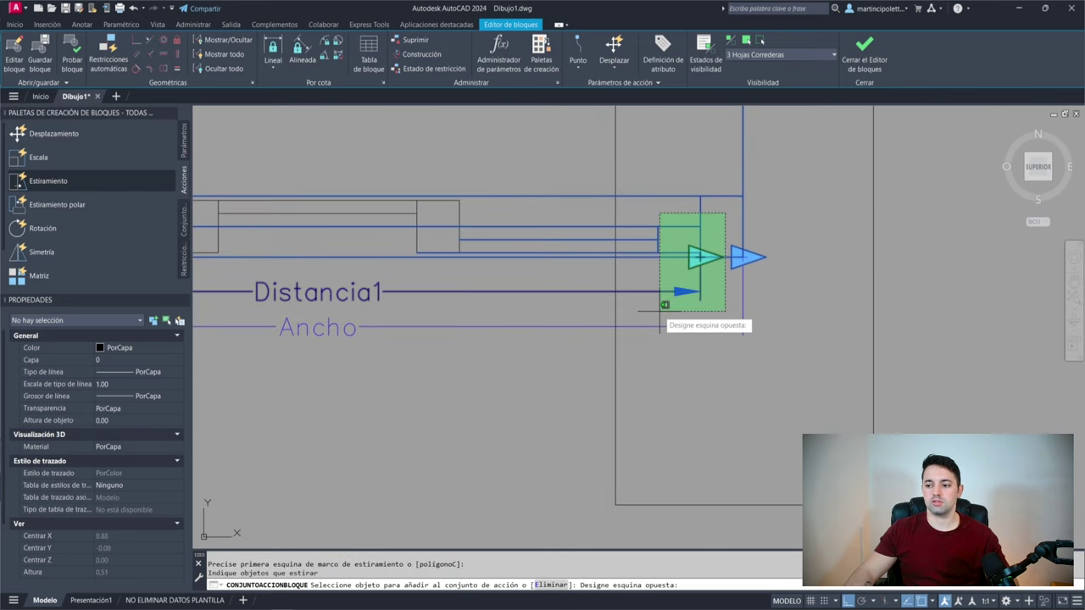
click(660, 305)
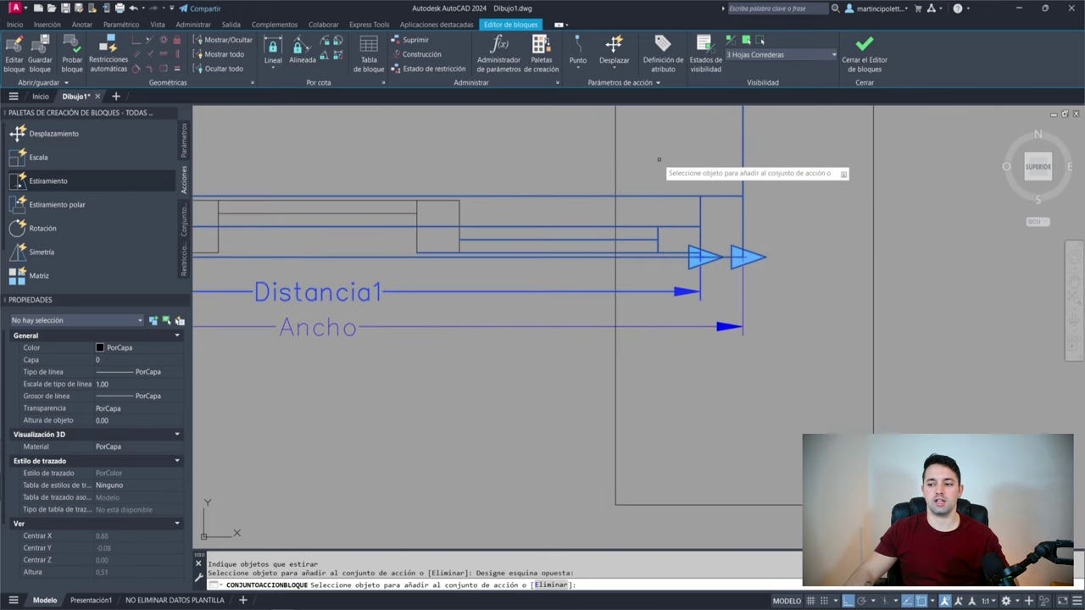
scroll(658, 161, down, 3)
scroll(550, 254, down, 2)
scroll(508, 280, up, 2)
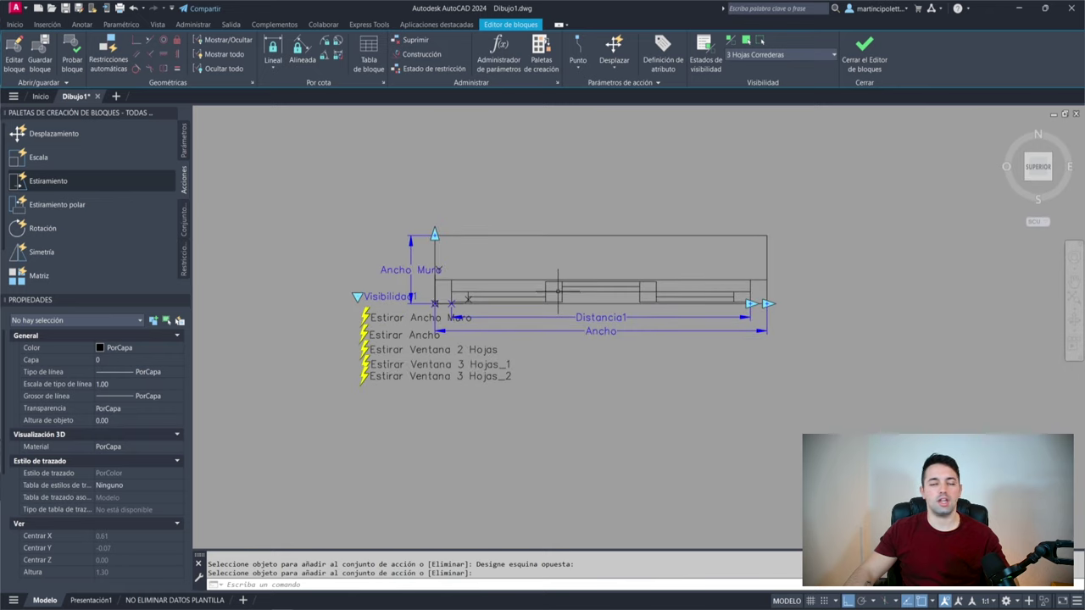
key(Escape)
scroll(488, 273, up, 2)
click(538, 334)
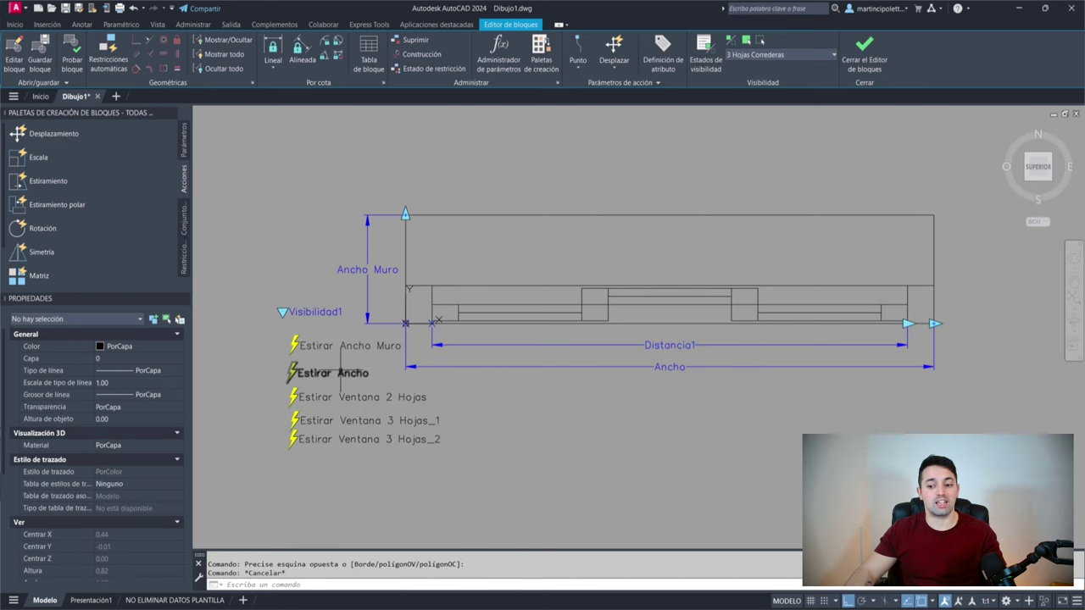
click(295, 363)
Step: Select Distancia1 and set Chain Actions to Sí and Number of Grips to 0
key(Escape)
click(485, 356)
click(458, 337)
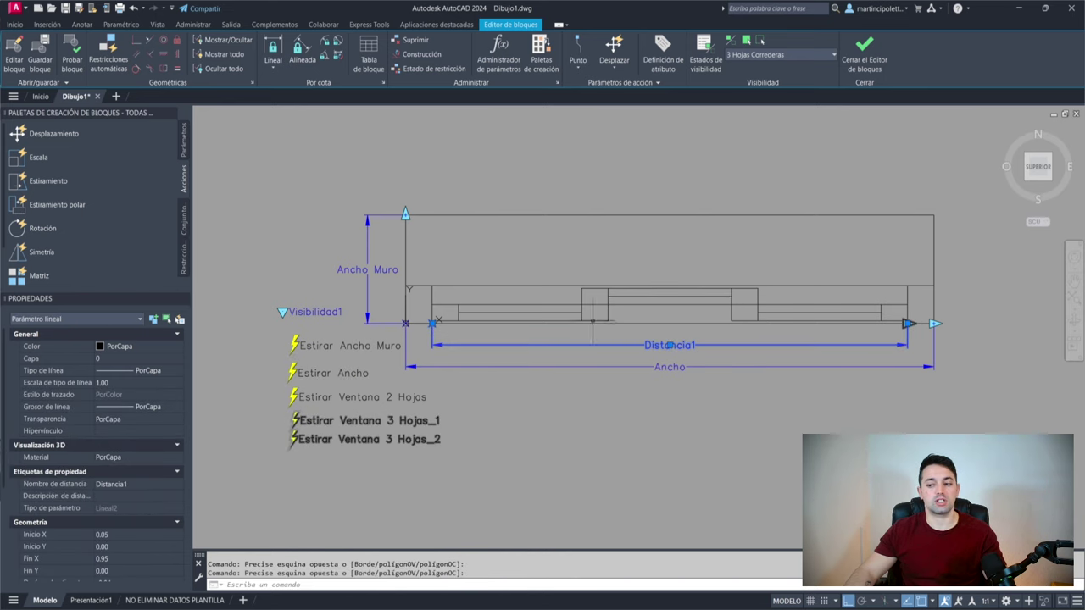
scroll(98, 409, down, 4)
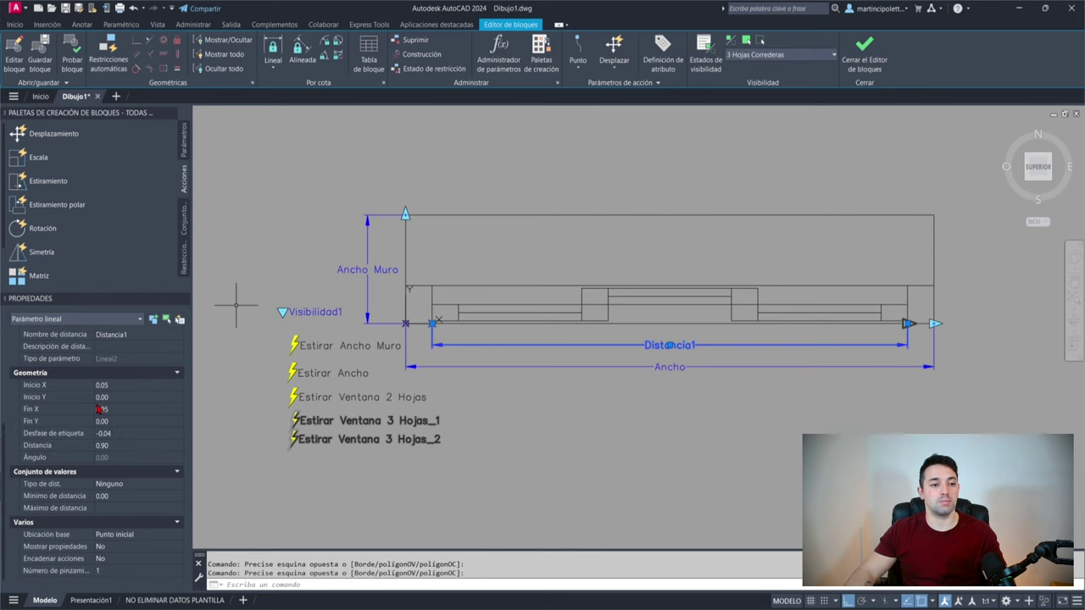
click(105, 561)
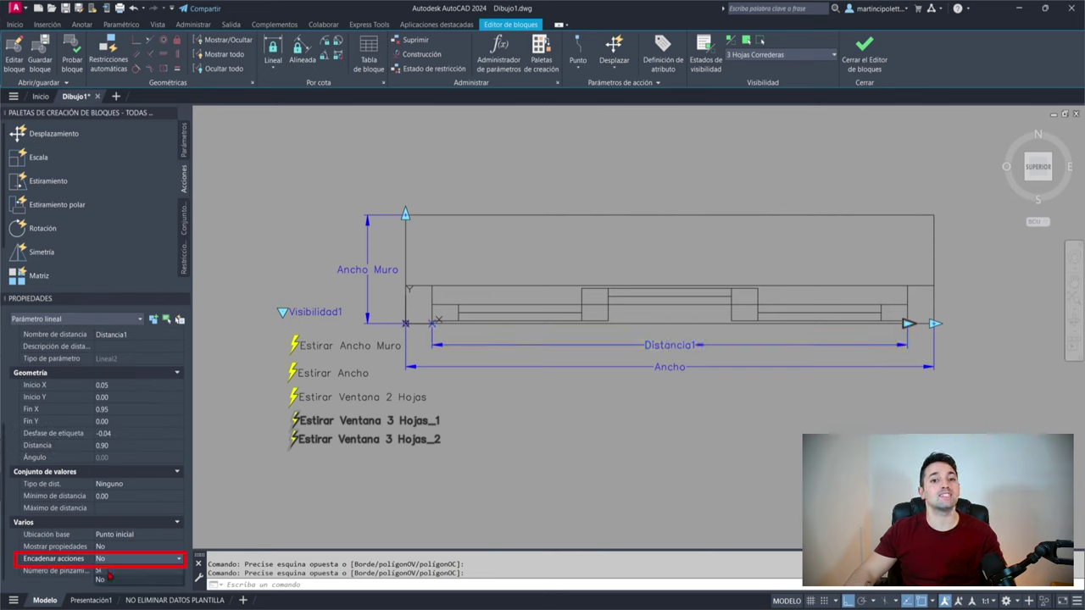
click(105, 571)
click(108, 571)
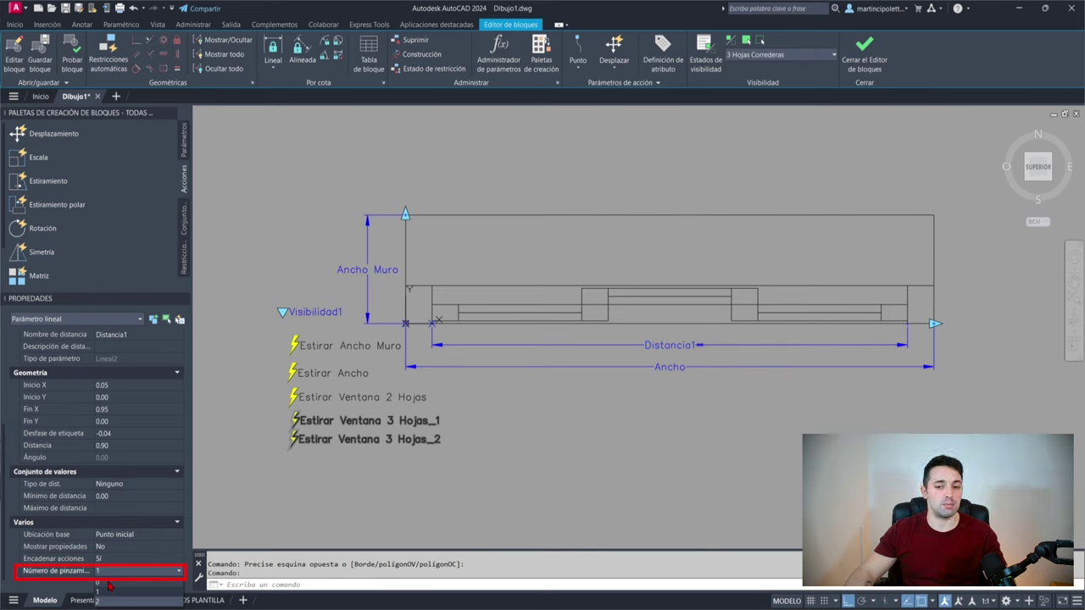
click(108, 583)
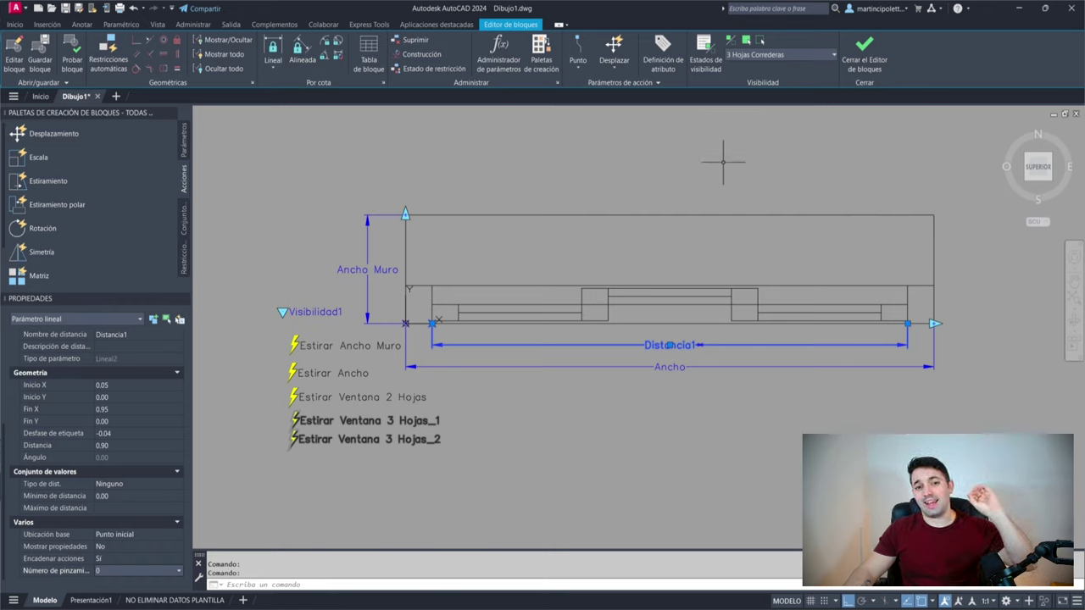
Step: Close the block editor, saving the changes to CARP_VENTANA
click(873, 72)
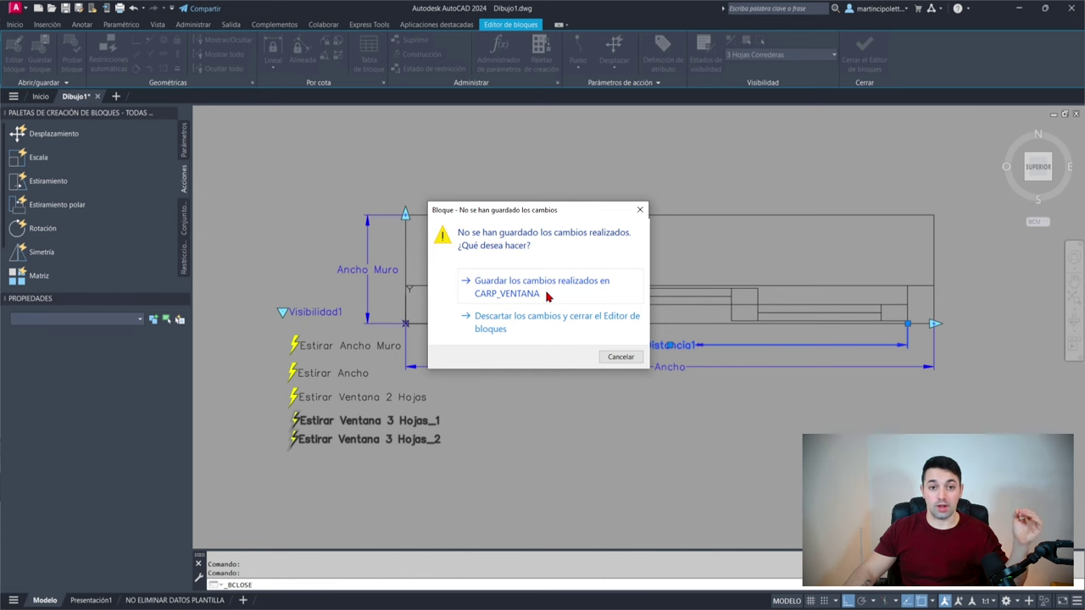
click(547, 294)
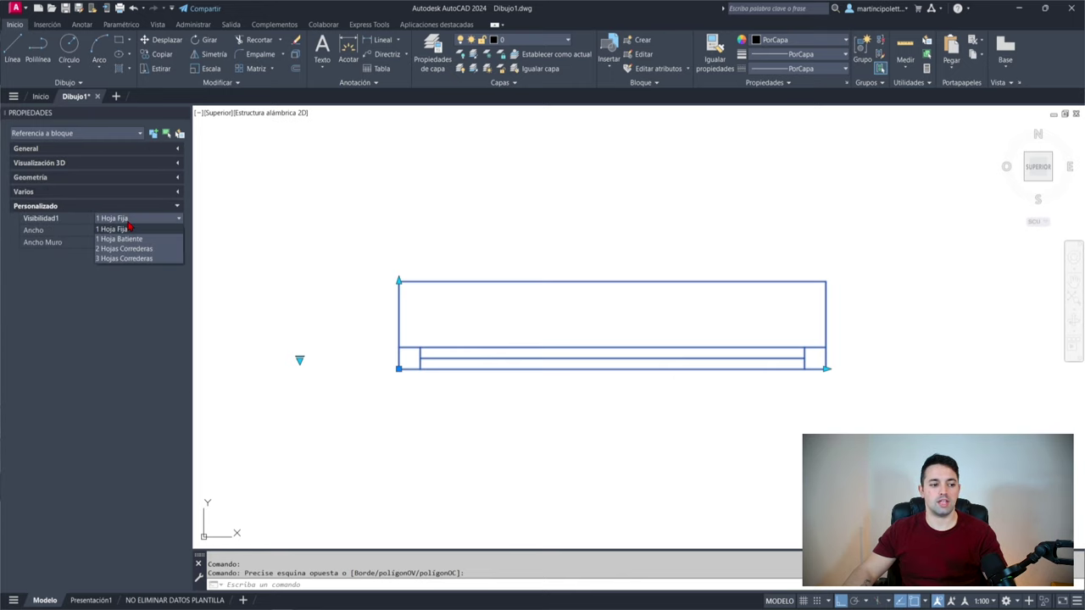
Step: Keep the 1 Hoja Fija state and stretch the window width to 0.88
click(128, 227)
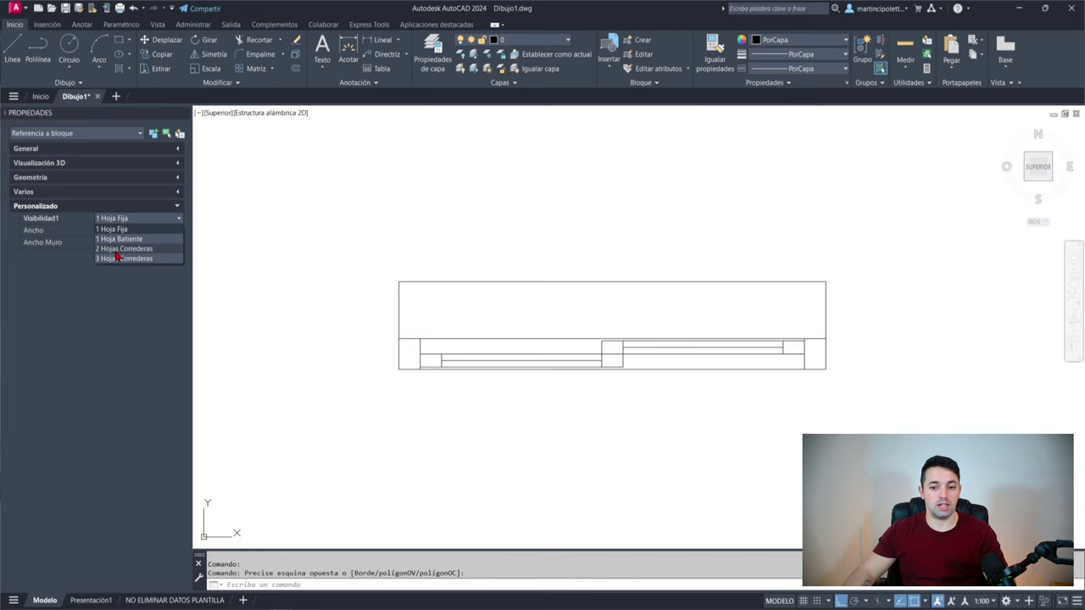
click(86, 288)
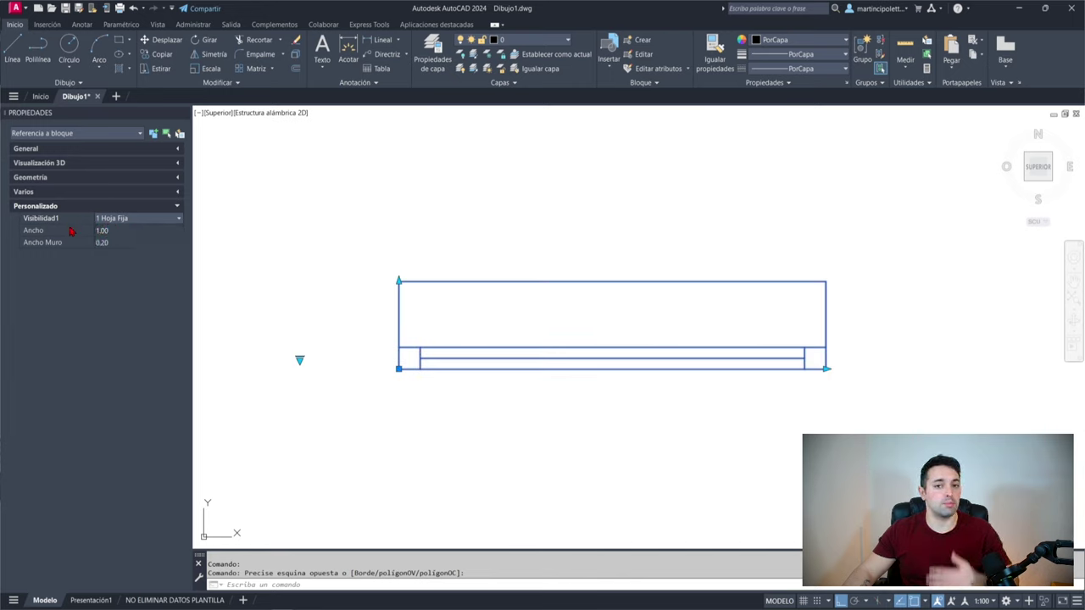
click(120, 218)
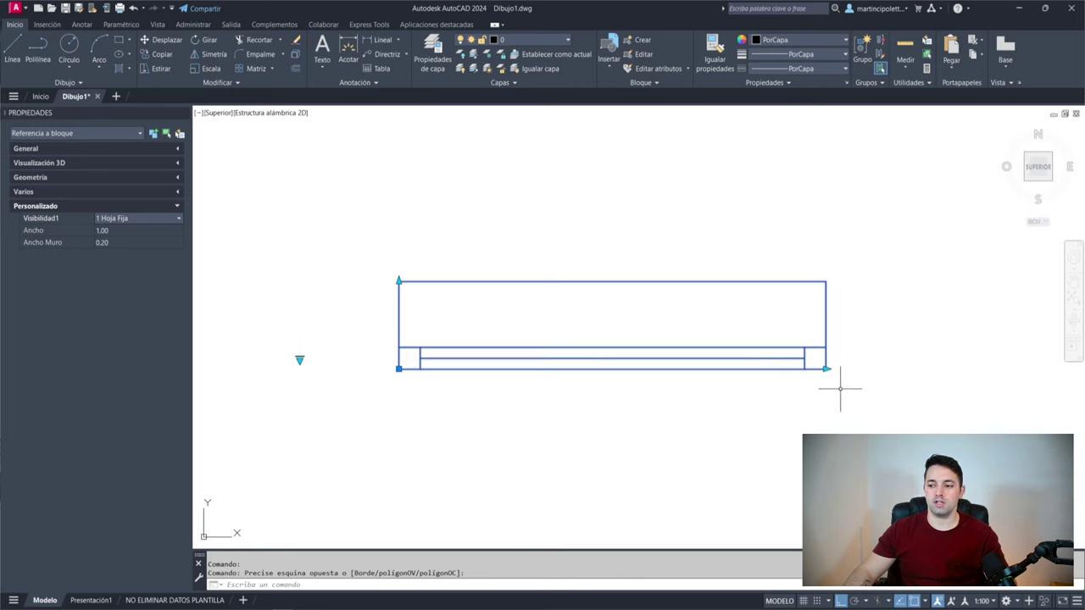
click(826, 370)
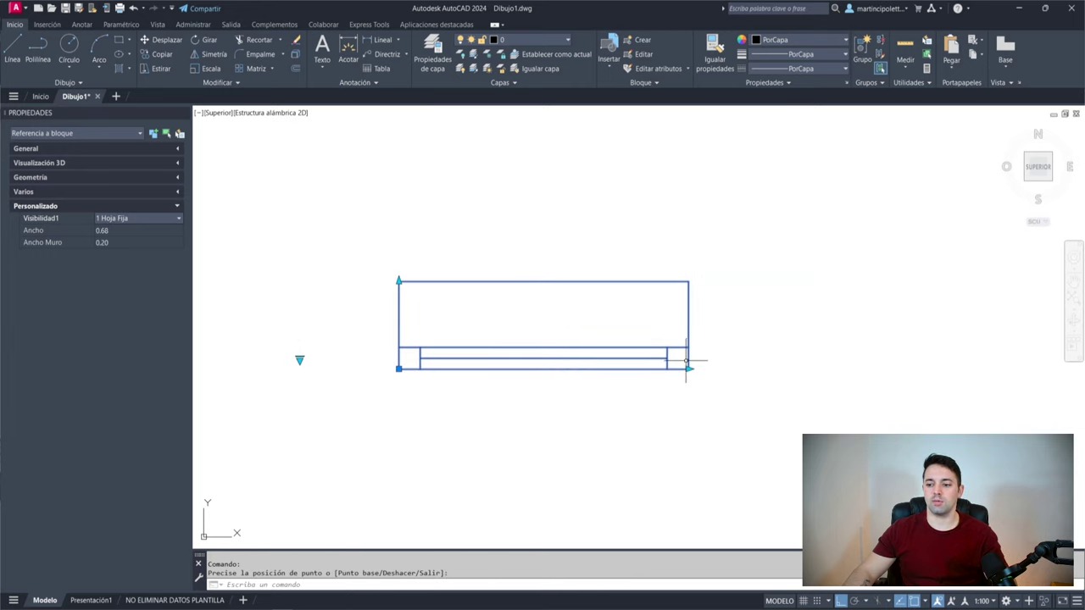
click(773, 370)
click(398, 279)
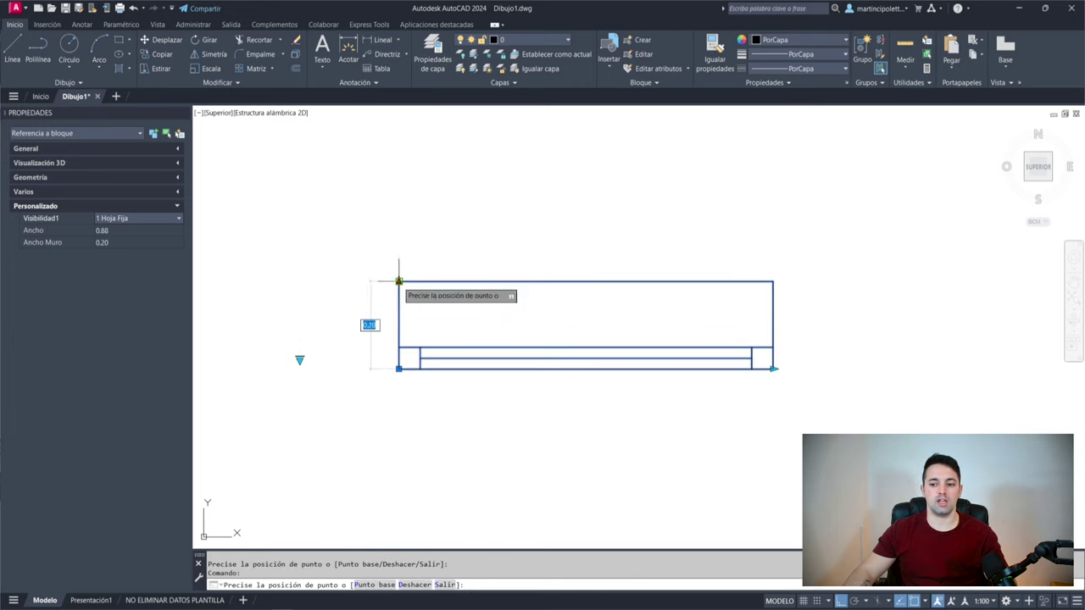
Step: Try 1 Hoja Batiente, then 2 Hojas Correderas widened to width 1.32
click(301, 359)
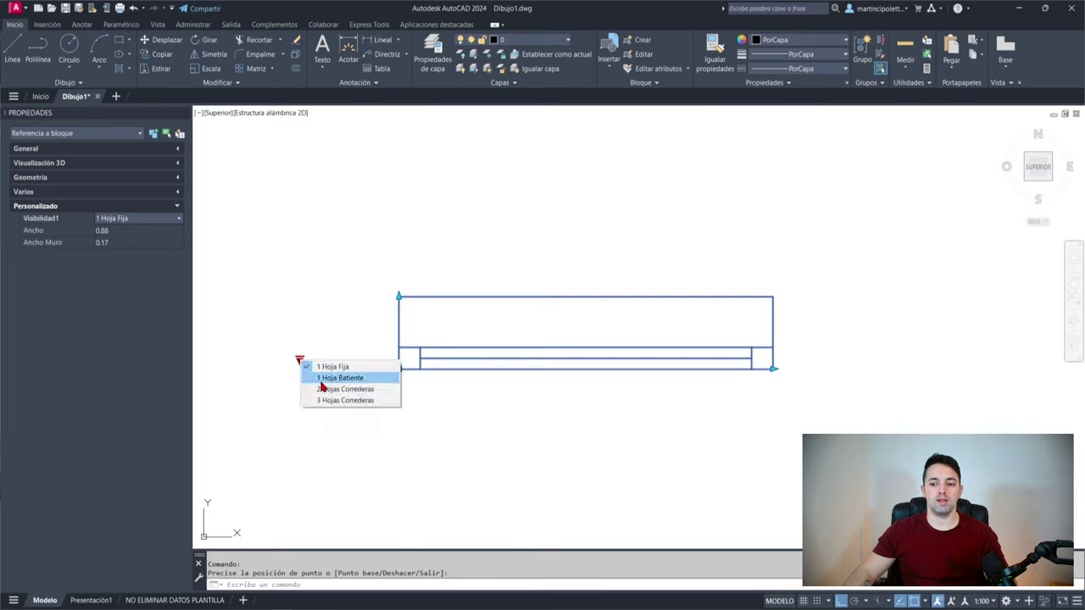
click(327, 378)
click(771, 370)
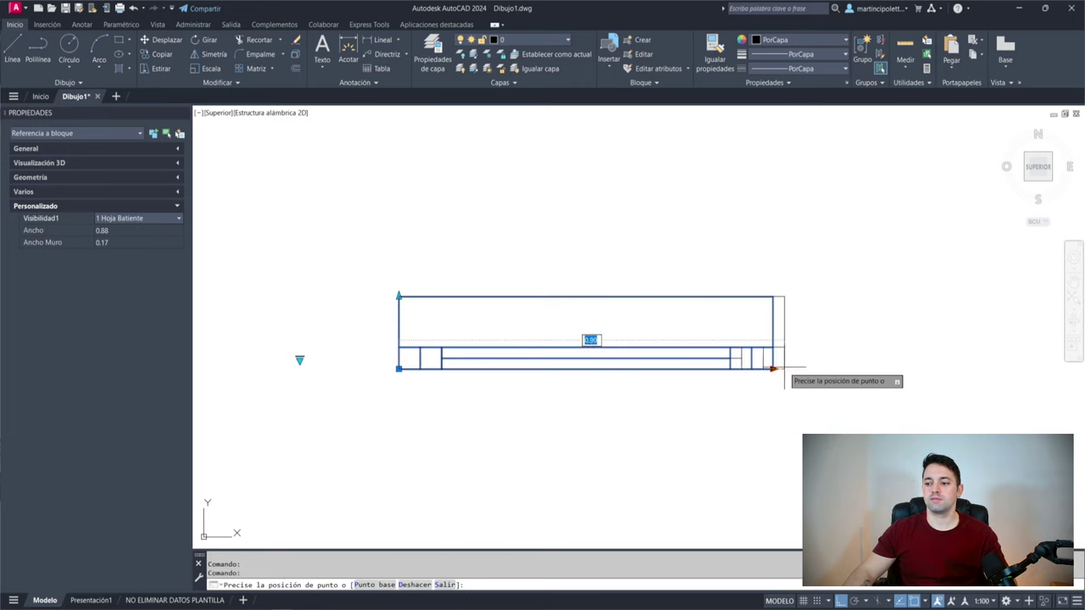
click(398, 267)
click(299, 360)
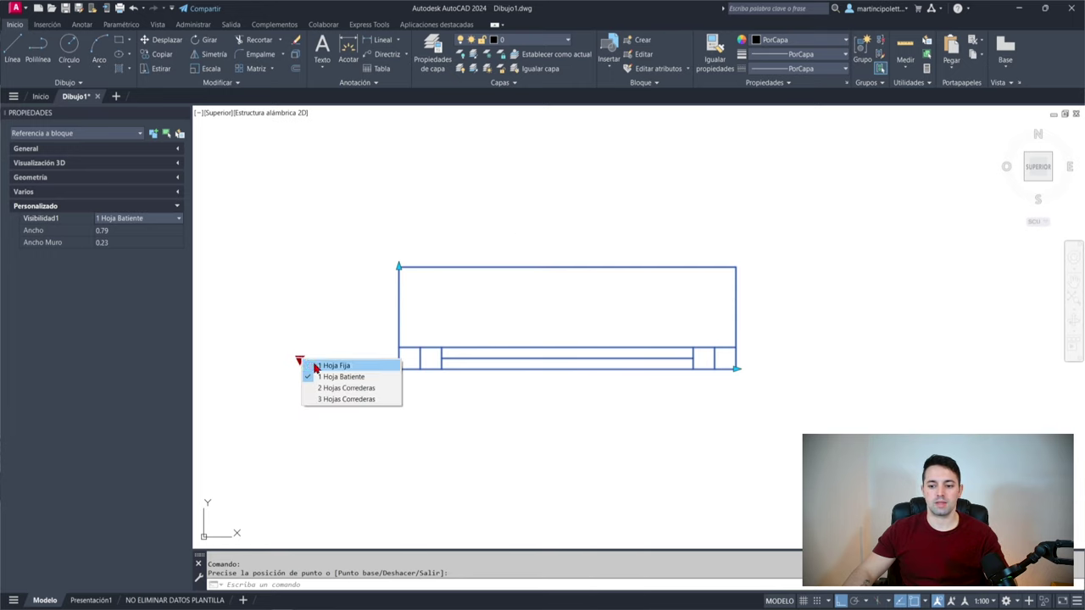
click(328, 388)
click(735, 369)
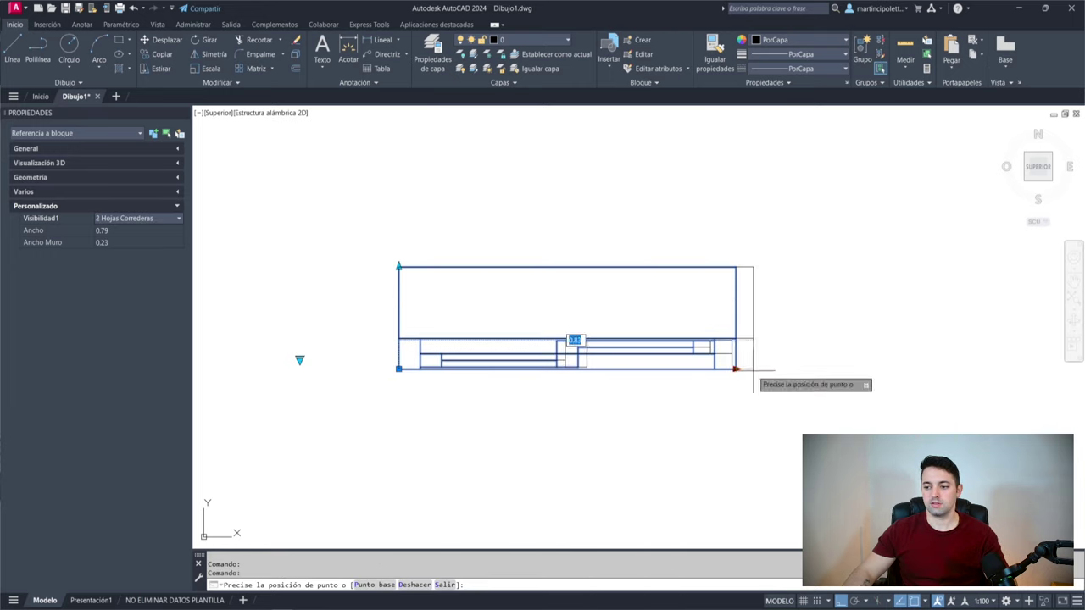
click(961, 387)
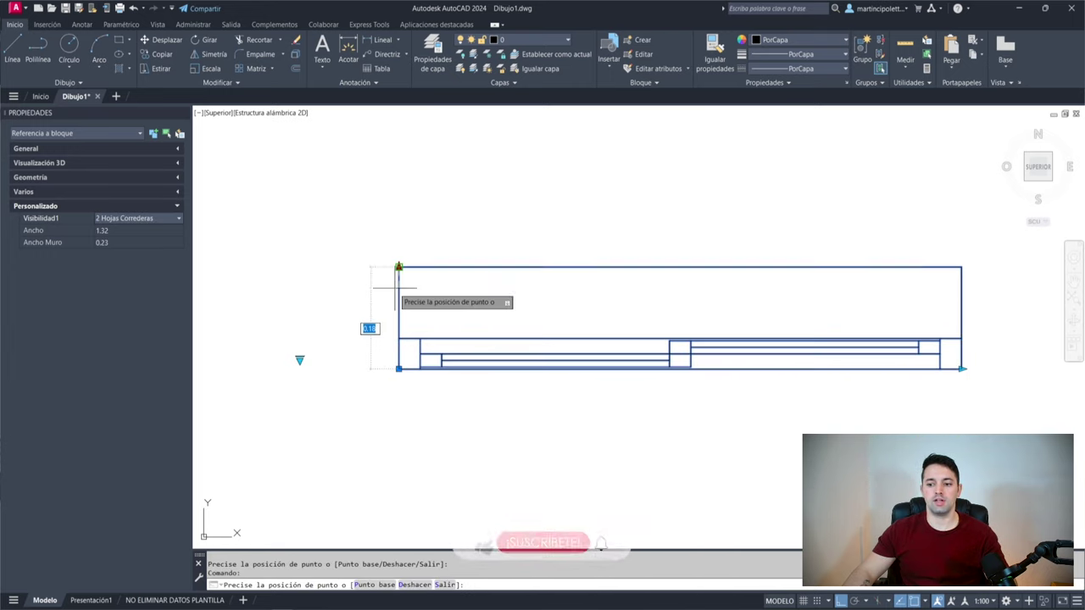
Step: Switch to 3 Hojas Correderas, set wall thickness 0.15, and widen the window to 1.69
click(299, 361)
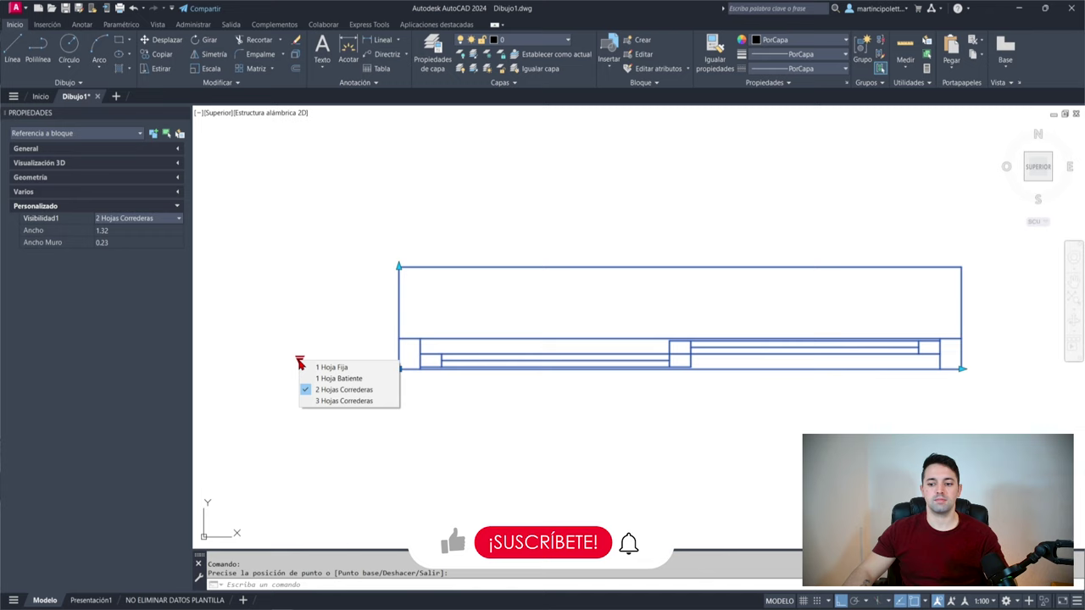
click(323, 401)
click(680, 339)
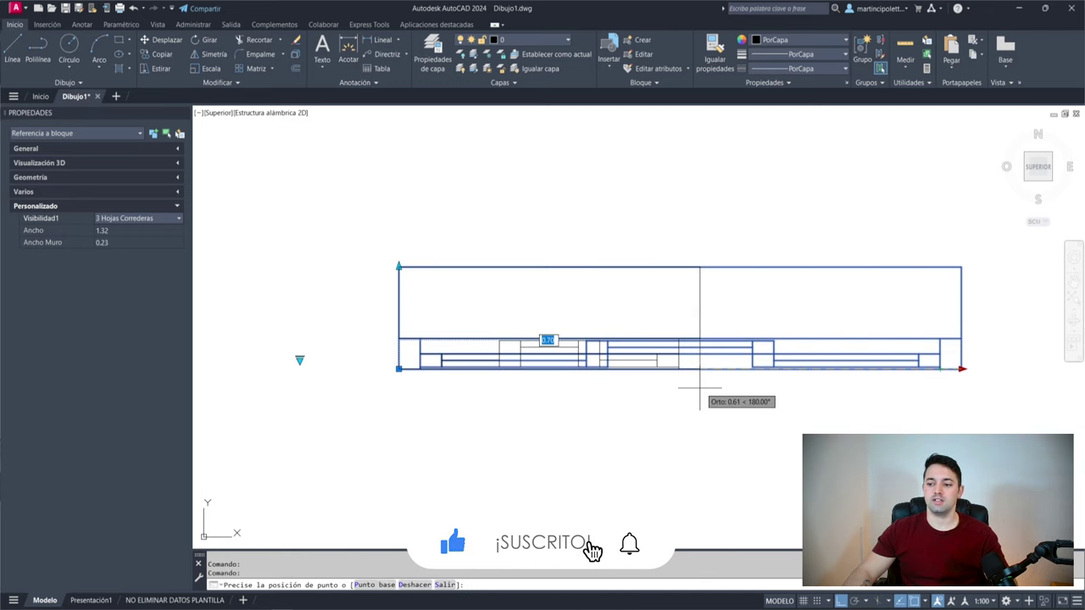
text(0.03)
key(Return)
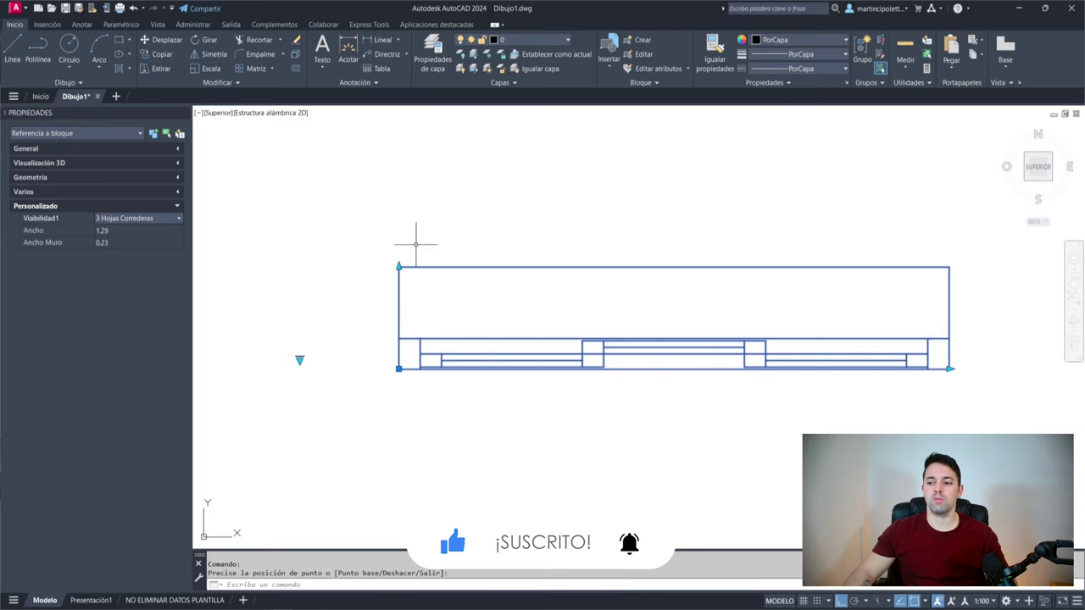
text(0.08)
key(Return)
scroll(460, 279, down, 4)
scroll(551, 298, up, 2)
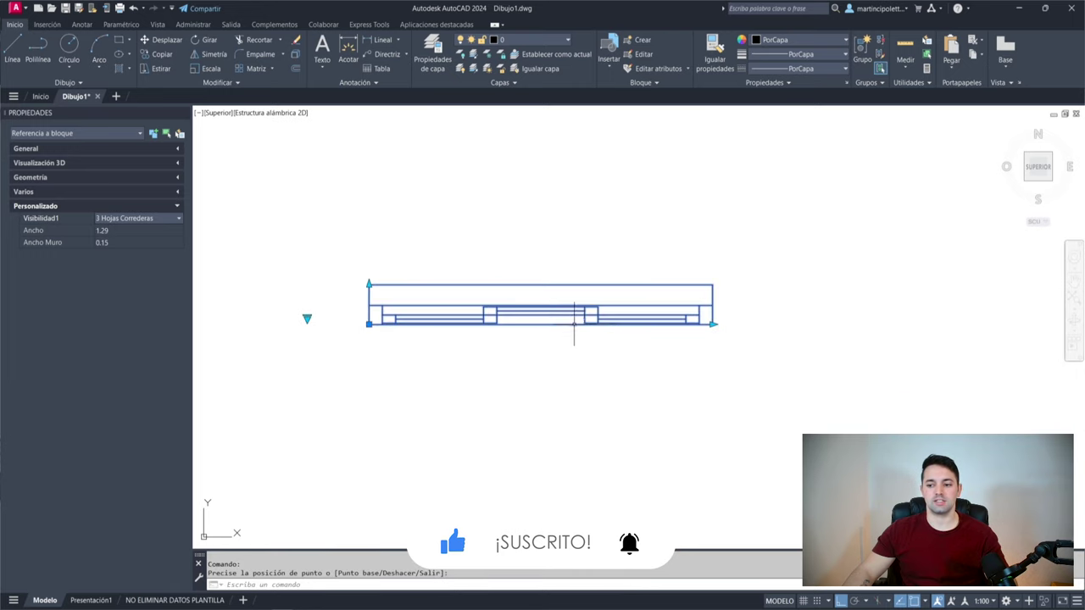
click(711, 326)
text(0.4)
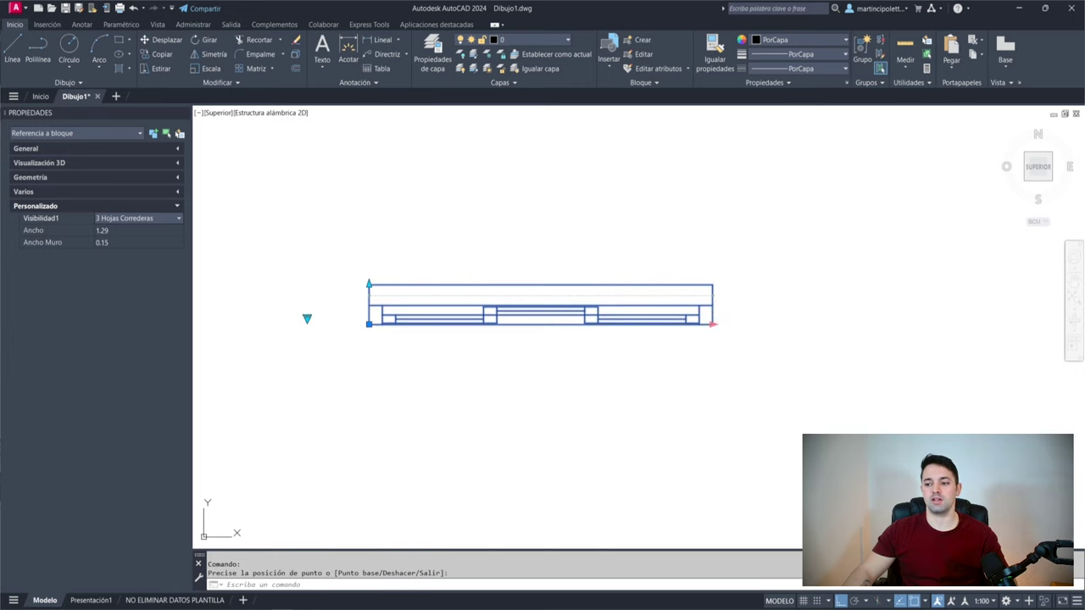
key(Return)
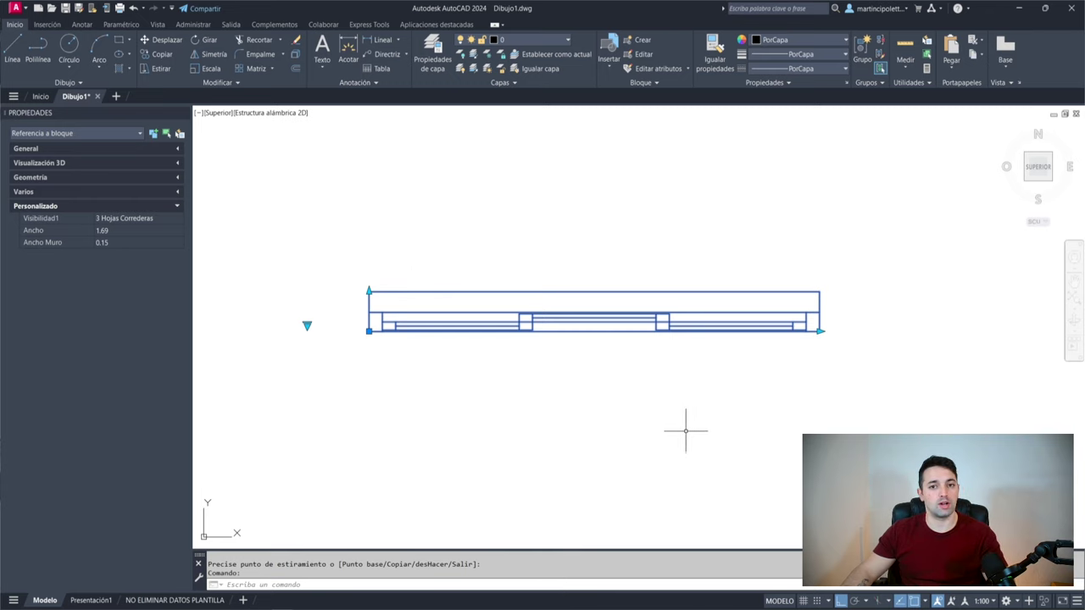
Step: Switch the window type to 2 Hojas Correderas from the visibility list
click(307, 325)
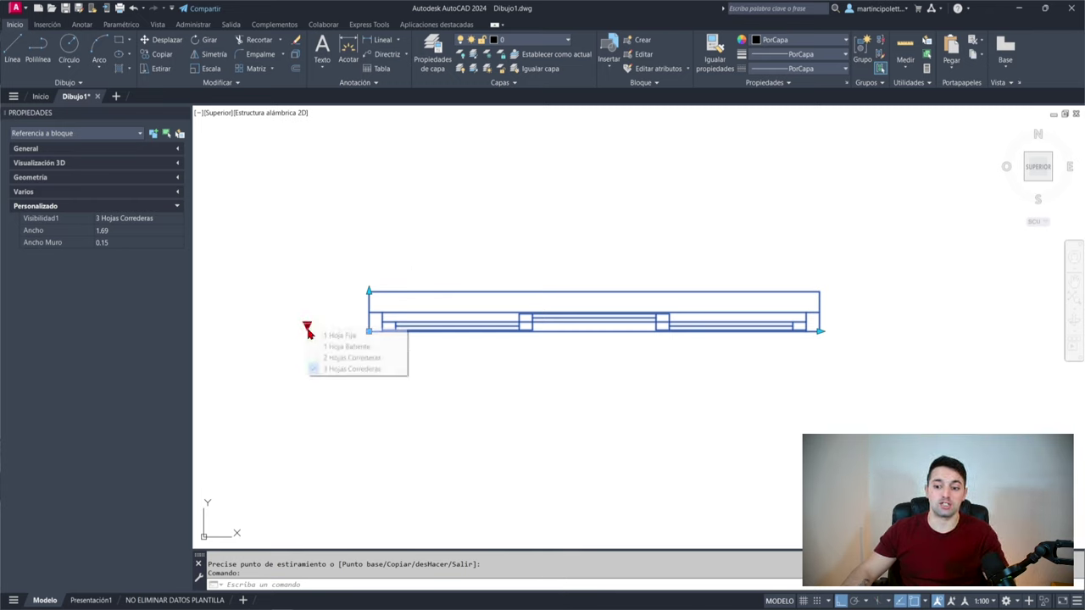
click(327, 346)
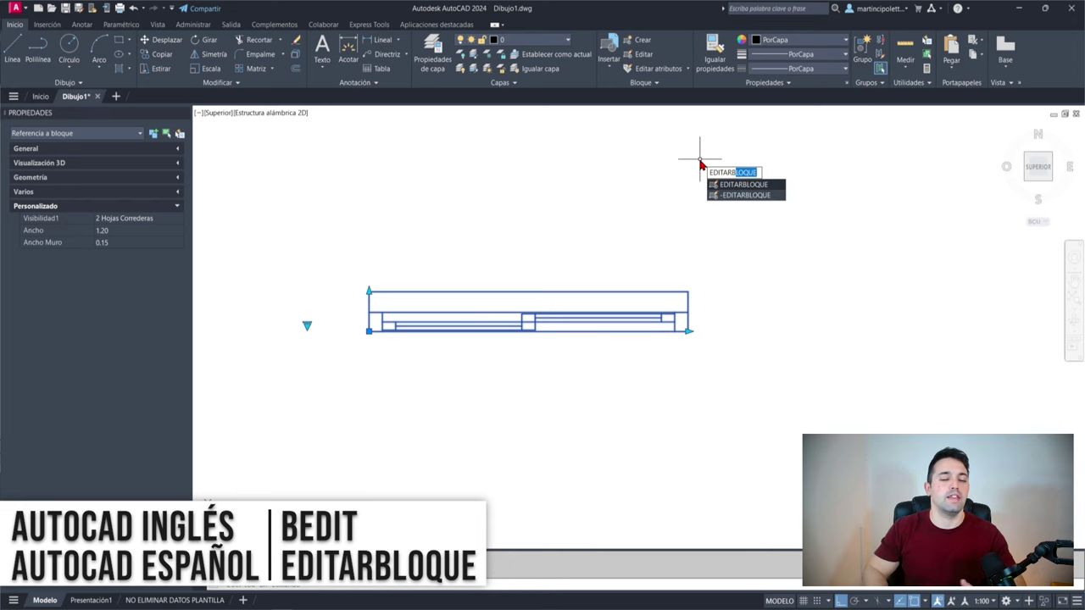
Step: Open CARP_VENTANA with EDITARBLOQUE and rename Visibilidad1 to Tipo de Ventana
key(Return)
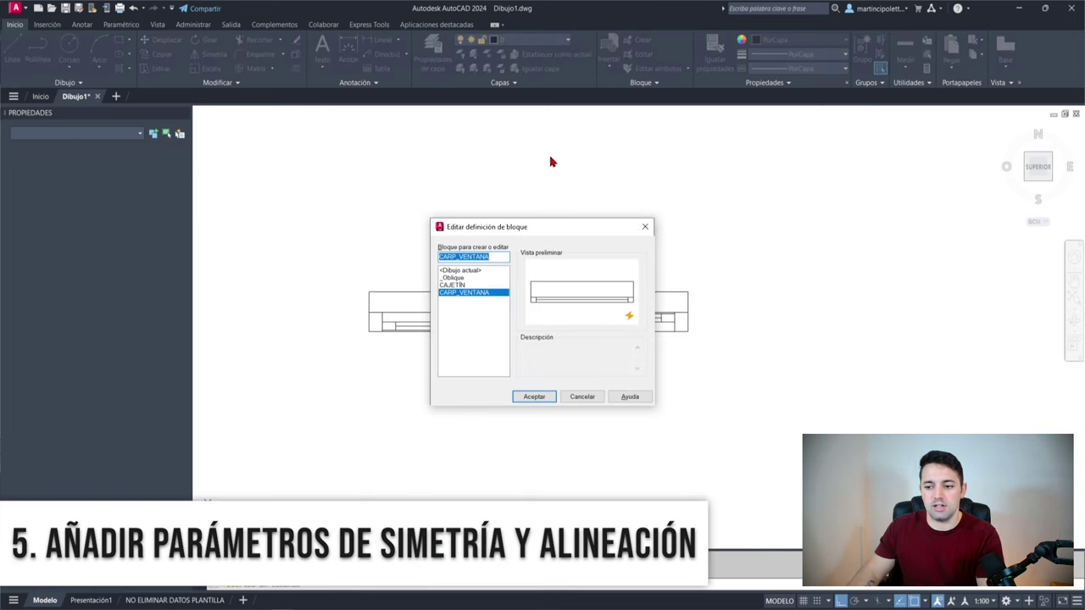
key(Return)
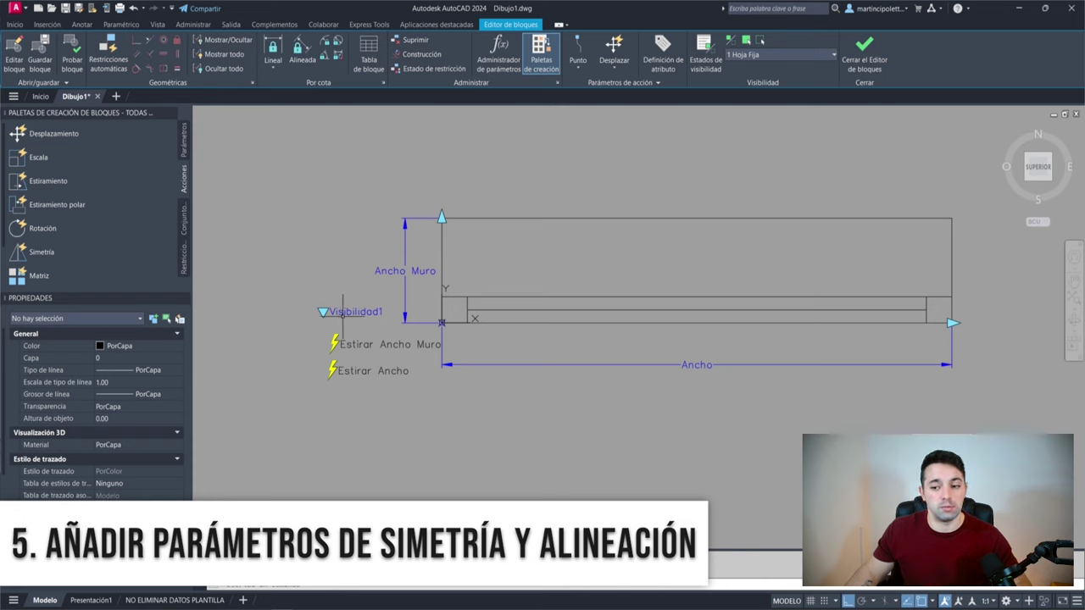
click(343, 312)
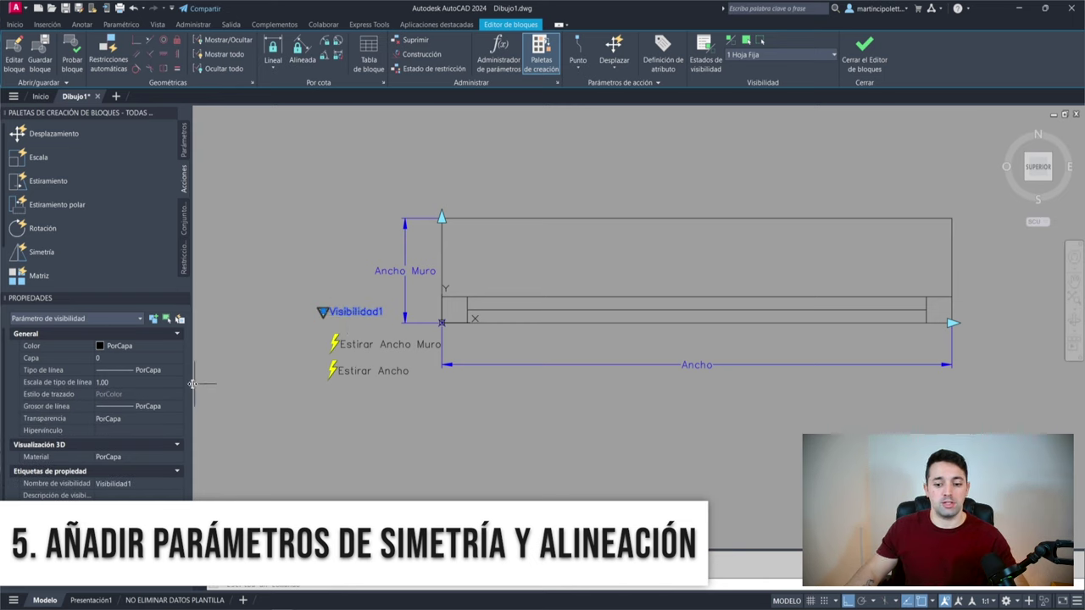
click(134, 485)
text(Tipo de Ventana)
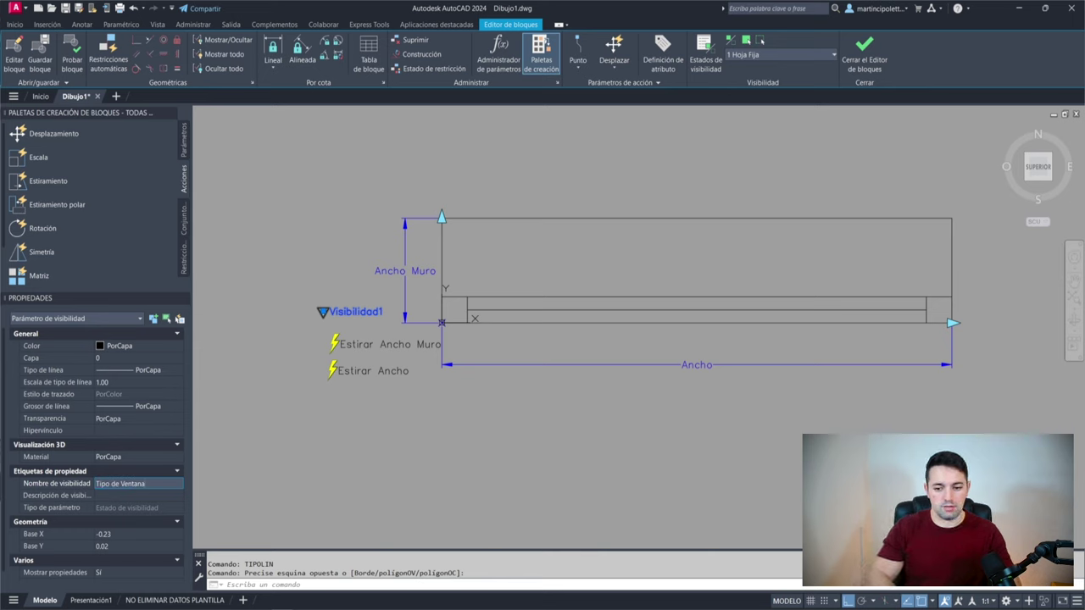
key(Return)
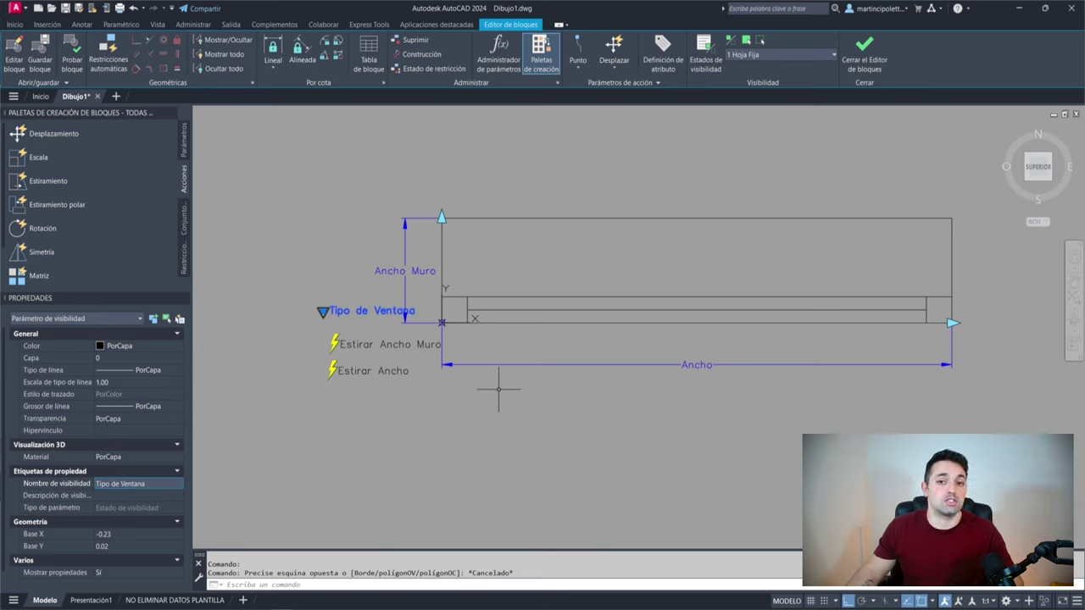
Step: Place a Punto base parameter at the window's lower-left corner
scroll(447, 417, down, 1)
key(Escape)
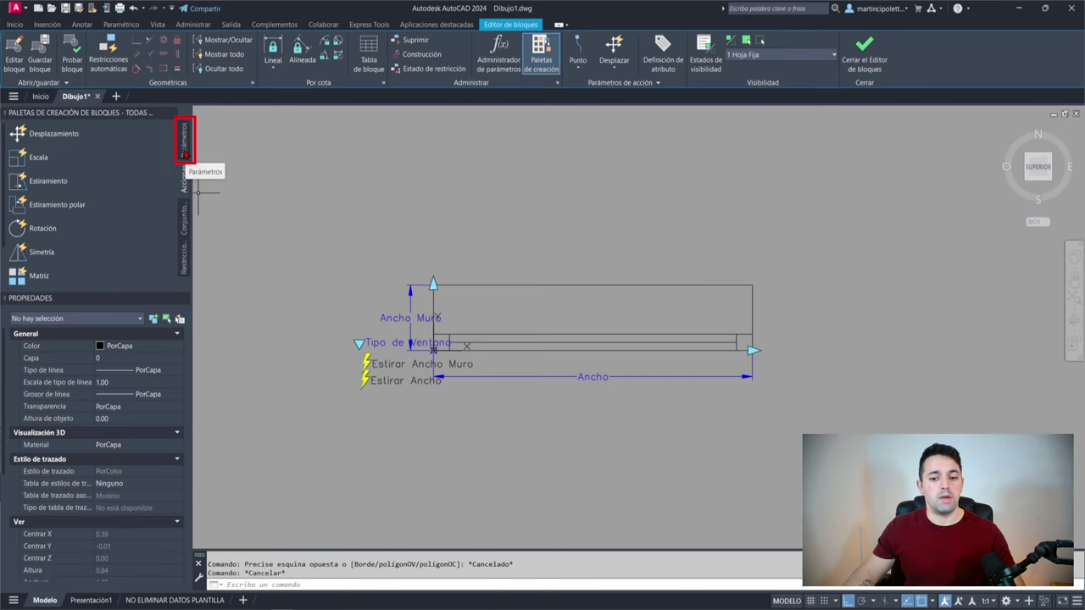
click(184, 151)
scroll(85, 212, down, 3)
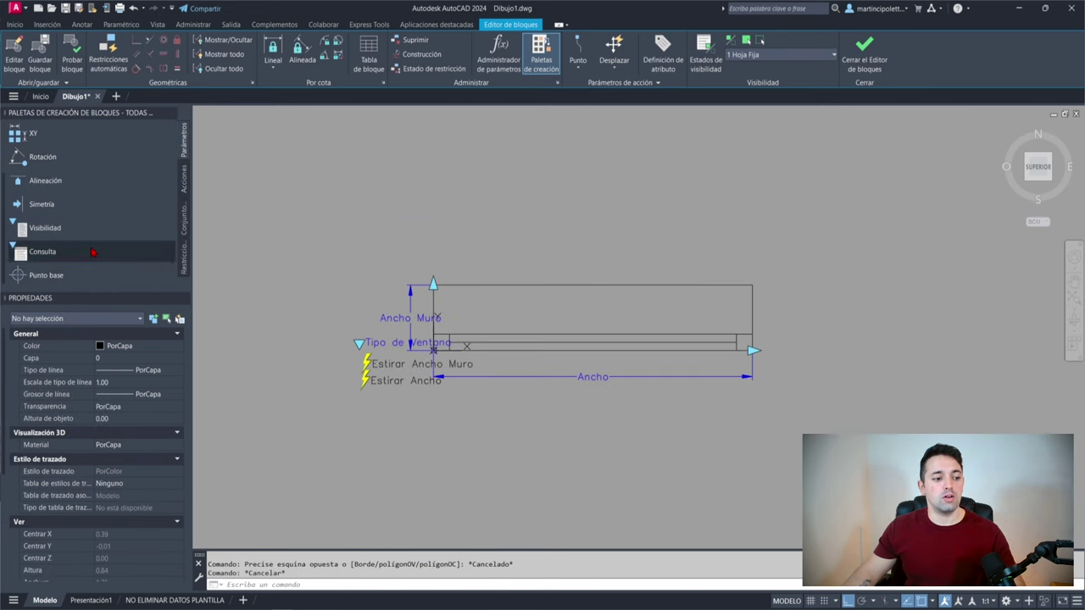
click(54, 277)
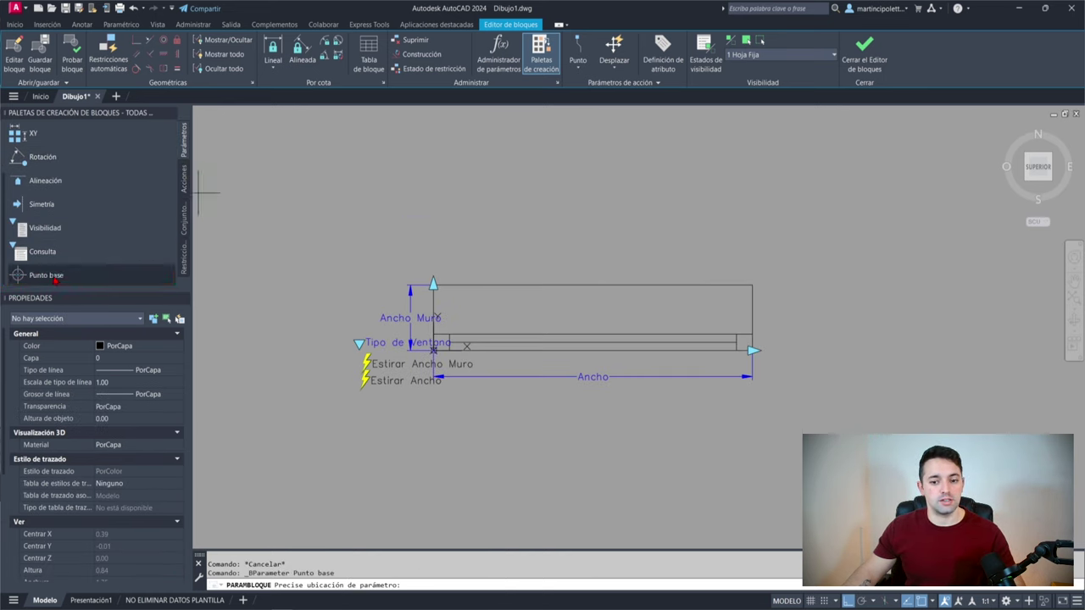
scroll(432, 356, up, 2)
scroll(428, 330, up, 4)
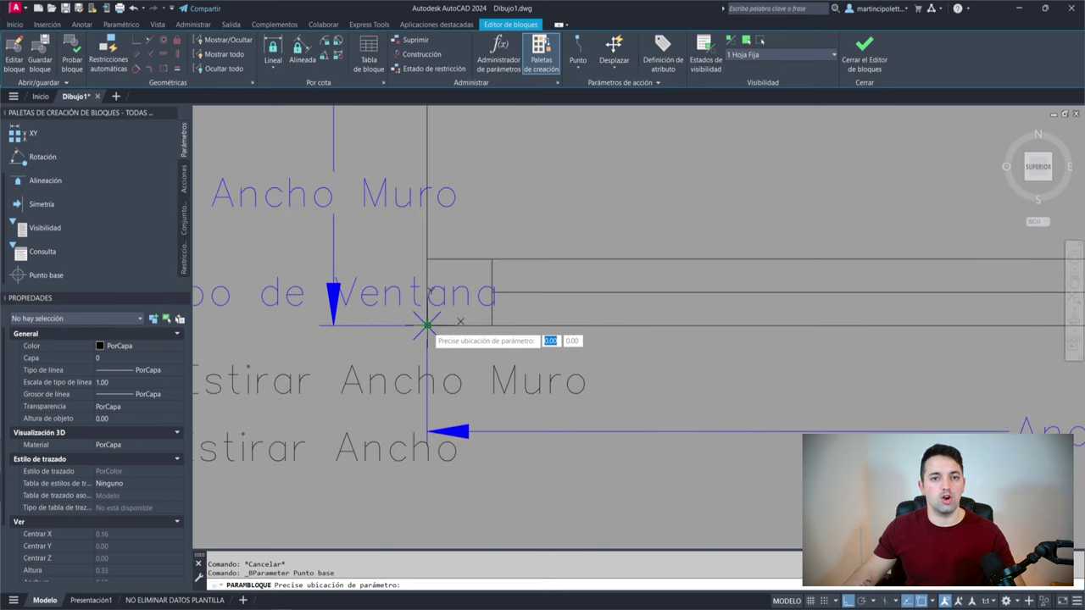
click(426, 325)
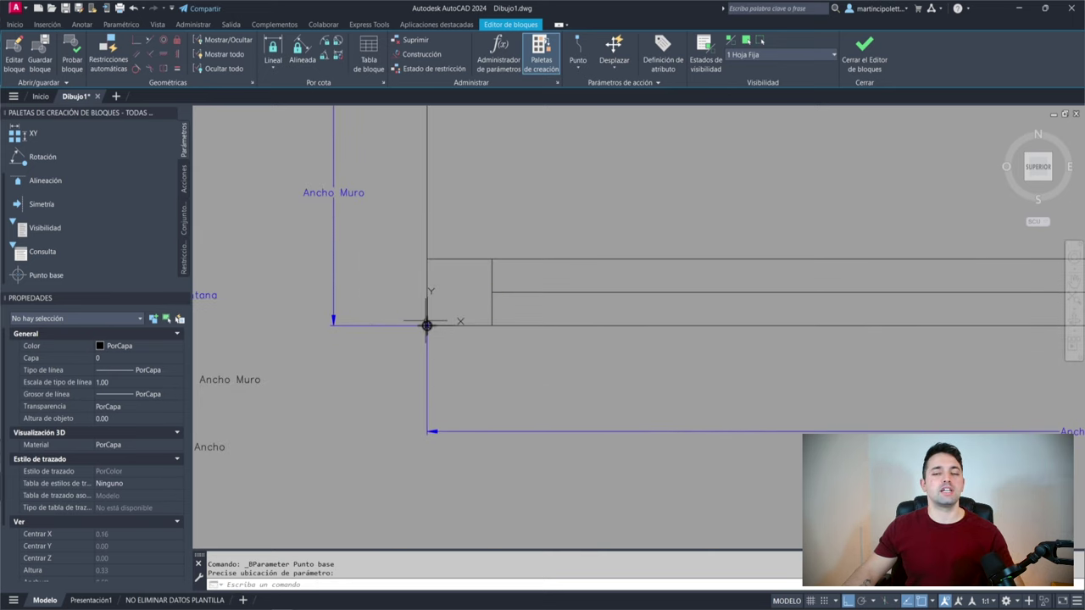
scroll(426, 325, down, 4)
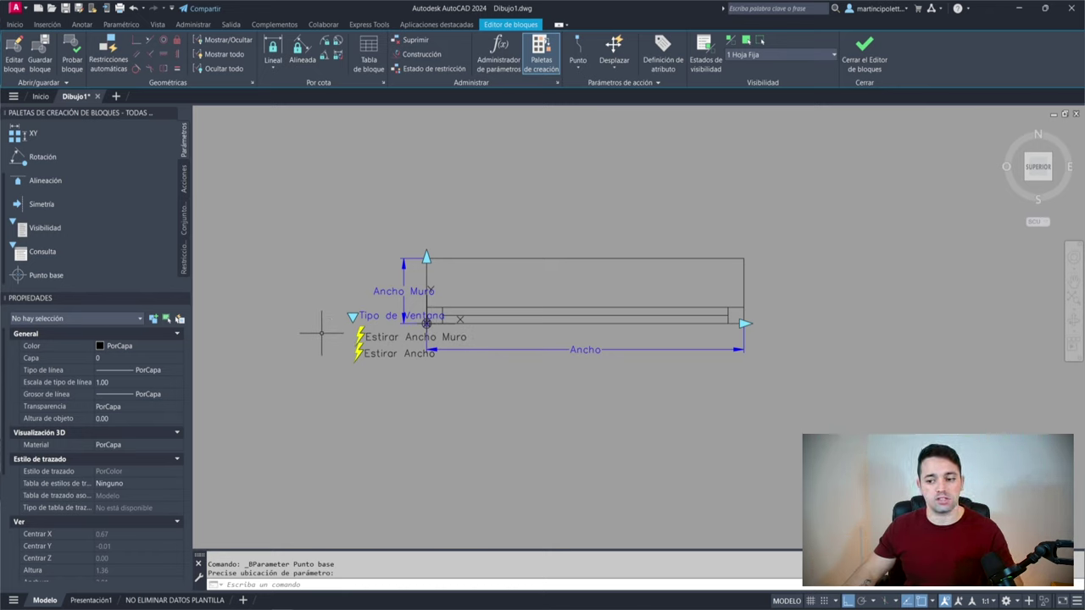
key(Escape)
key(Escape)
scroll(508, 267, up, 2)
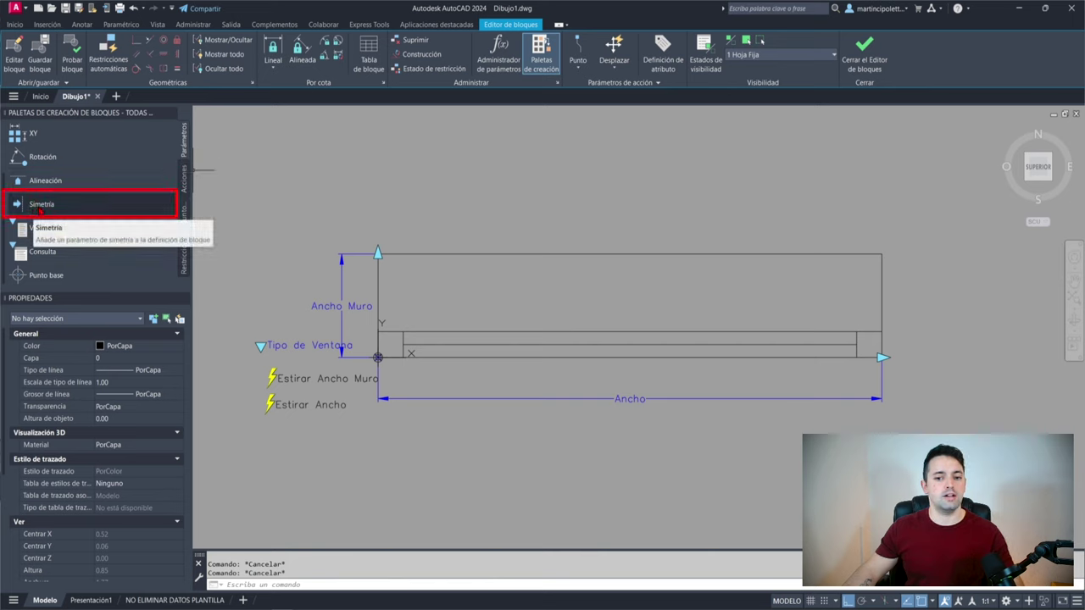
Step: Add the vertical-axis flip parameter Estado de simetría1 and move its arrow lower
click(41, 206)
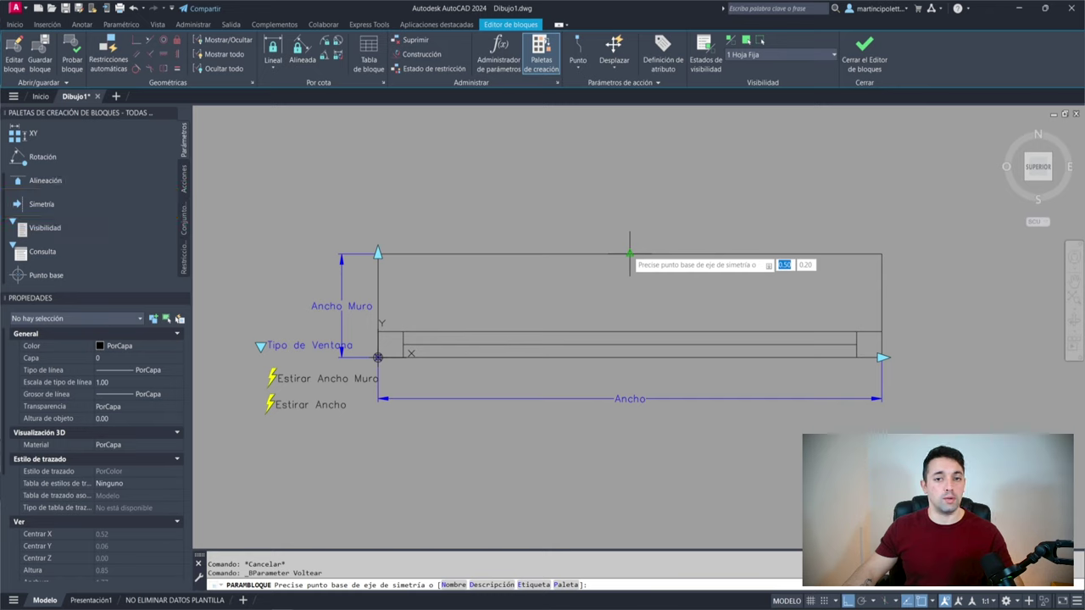
click(629, 253)
click(630, 499)
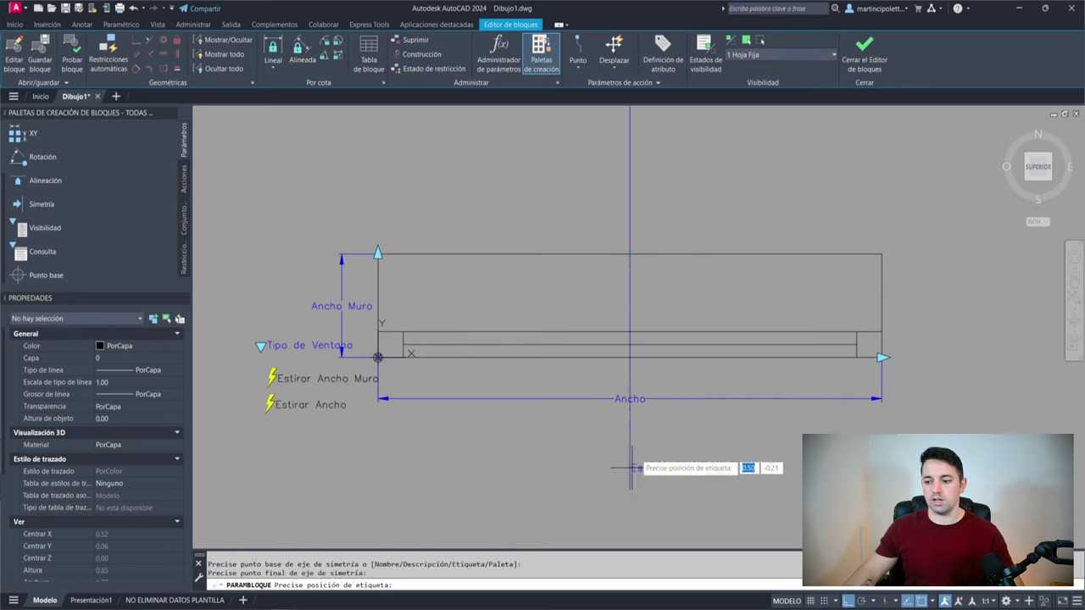
click(637, 380)
click(623, 253)
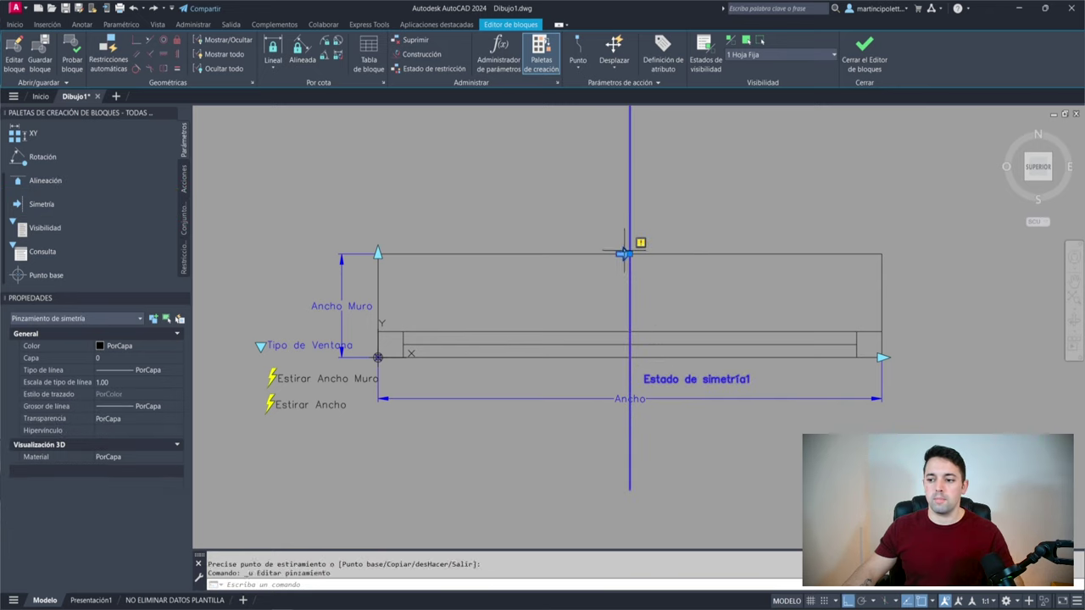
key(Escape)
text(d)
key(Return)
click(687, 179)
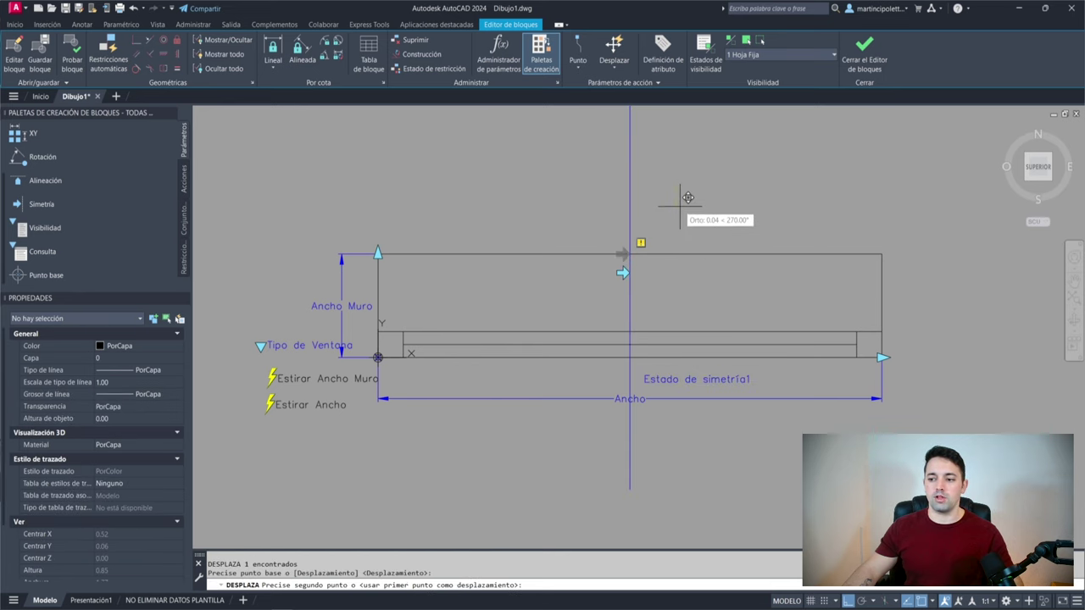
click(687, 197)
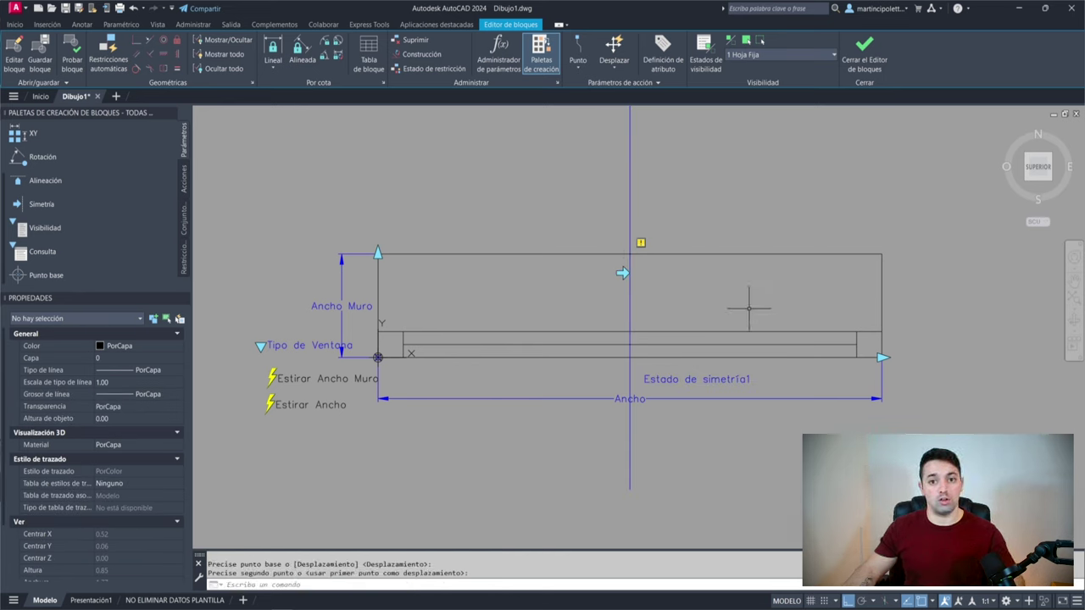
Step: Add Estado de simetría2 on a horizontal axis through the Ancho Muro midpoint, repositioning its arrow
click(88, 210)
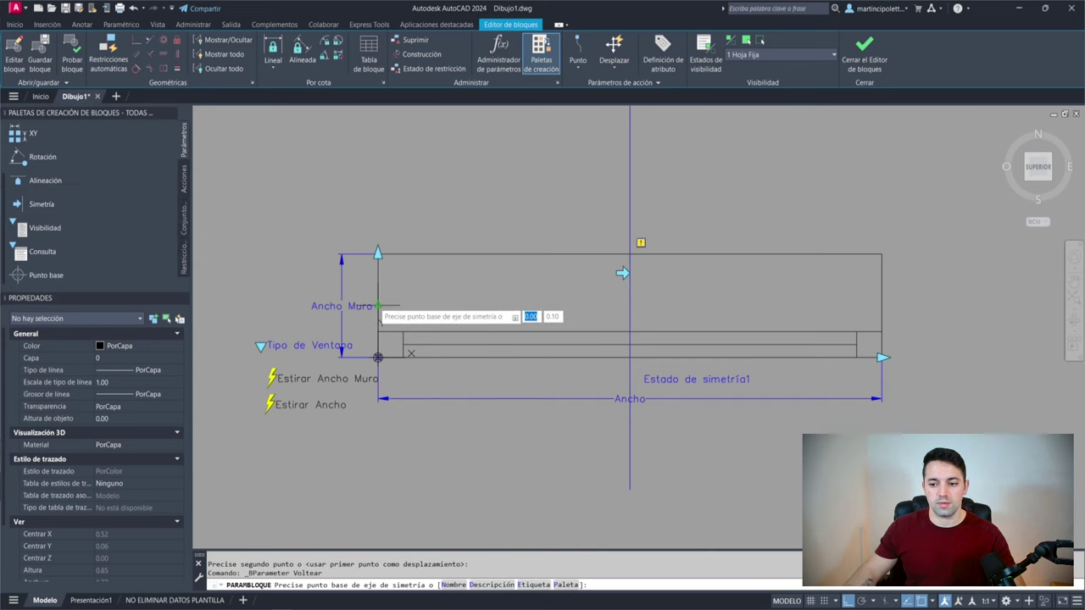
click(378, 305)
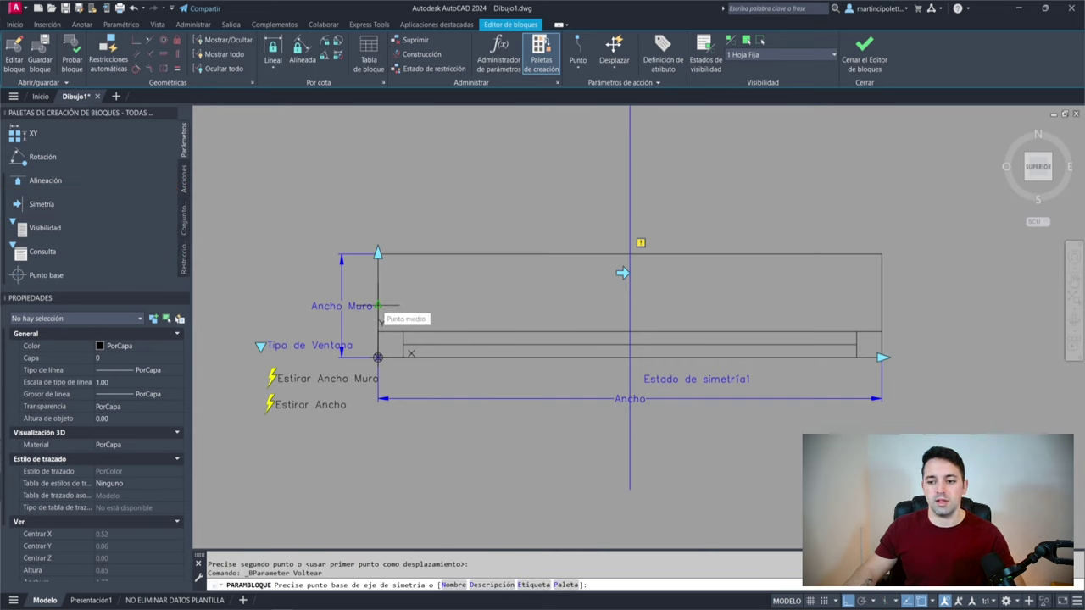
click(974, 305)
click(911, 319)
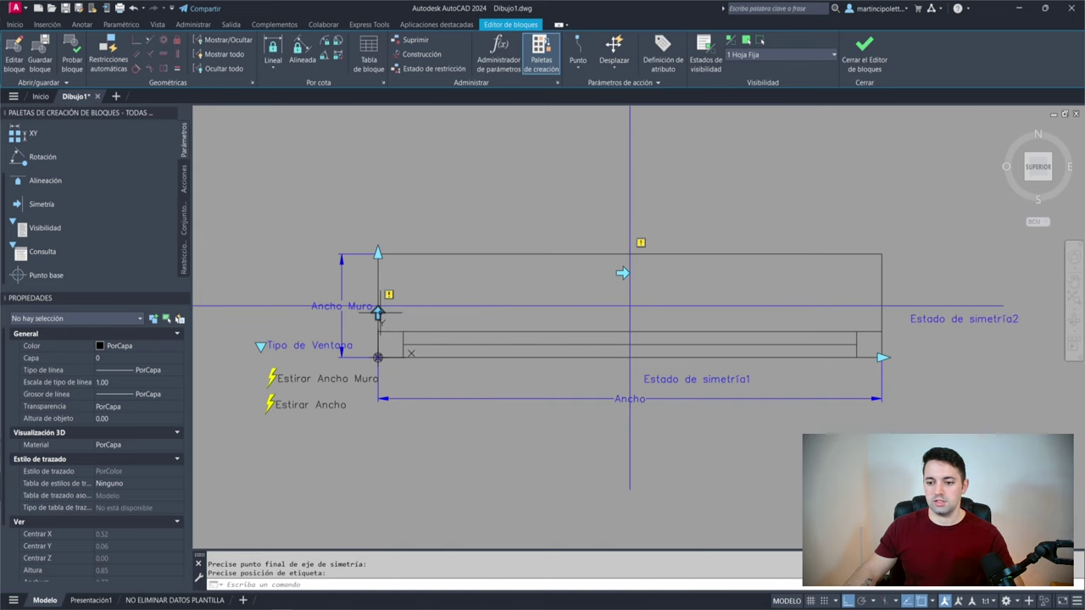
click(379, 309)
text(d)
key(Return)
click(263, 174)
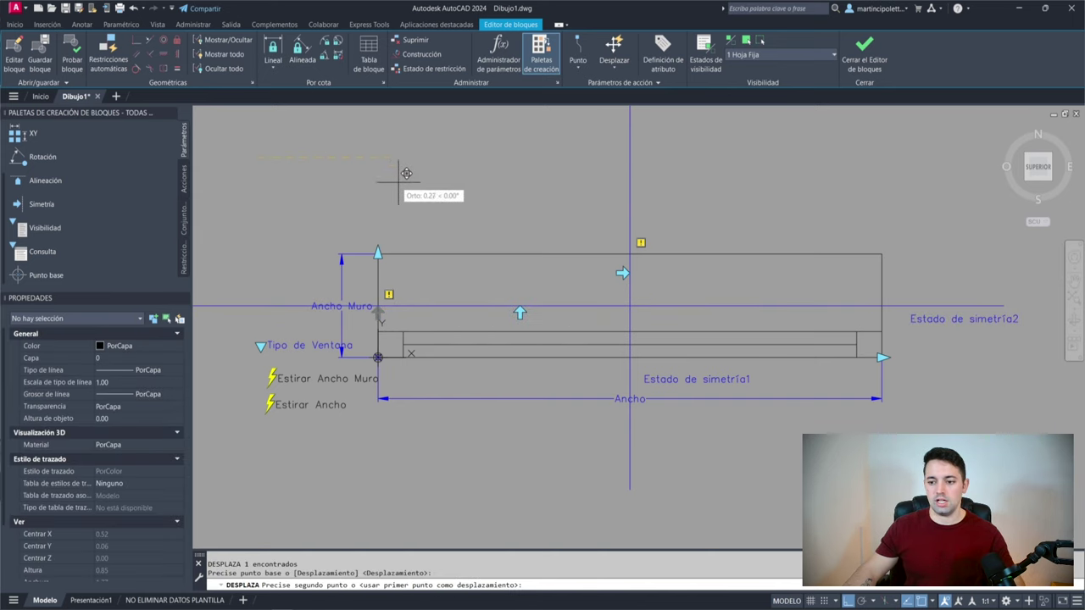
click(494, 177)
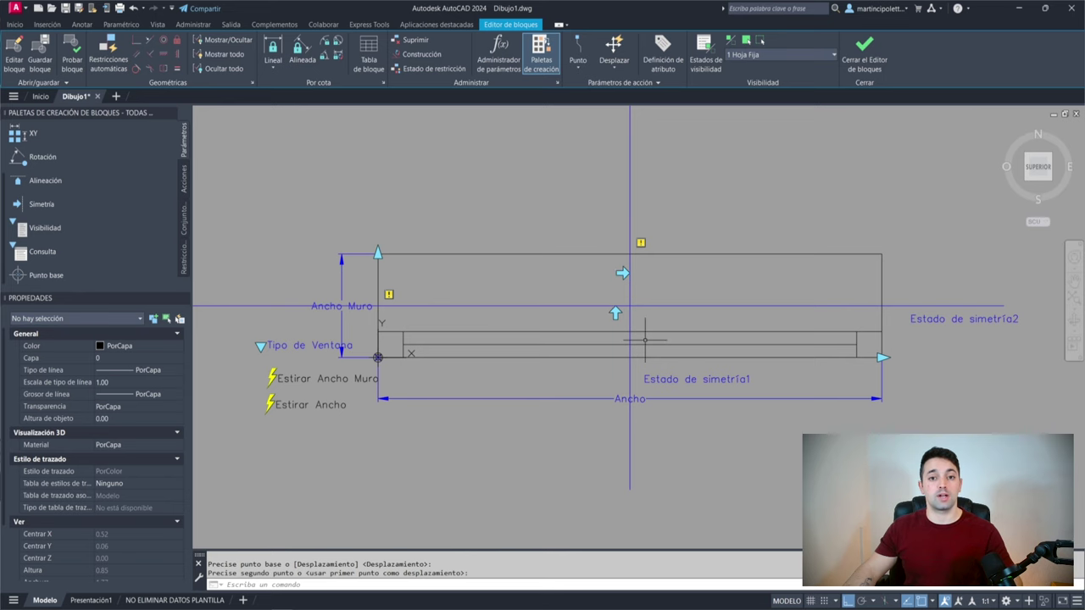
Step: Start a Desplazamiento move action linked to the Ancho Muro parameter's top endpoint
scroll(422, 311, down, 2)
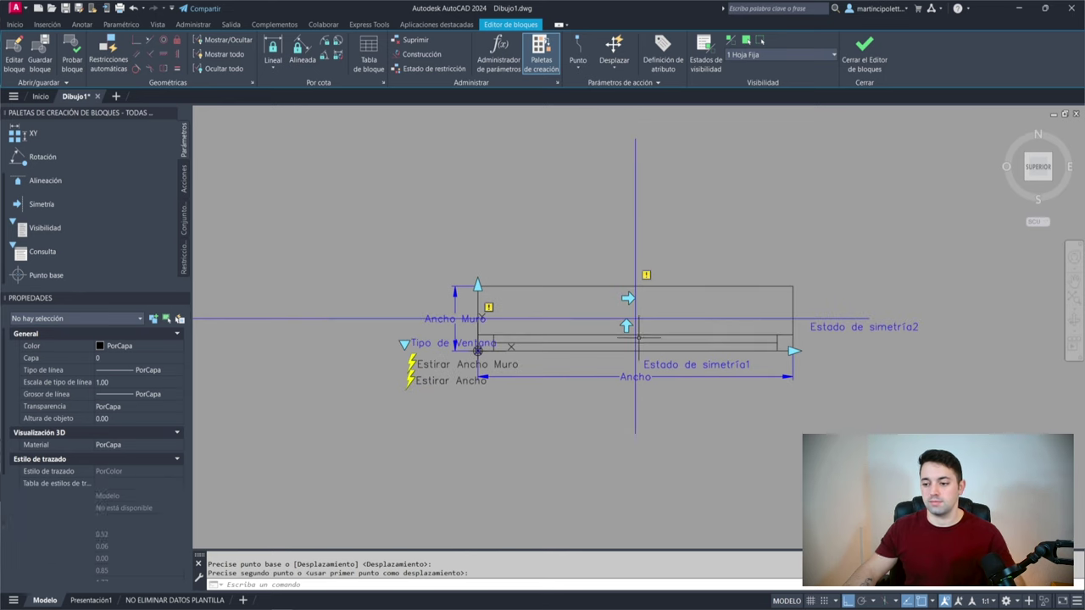
click(185, 181)
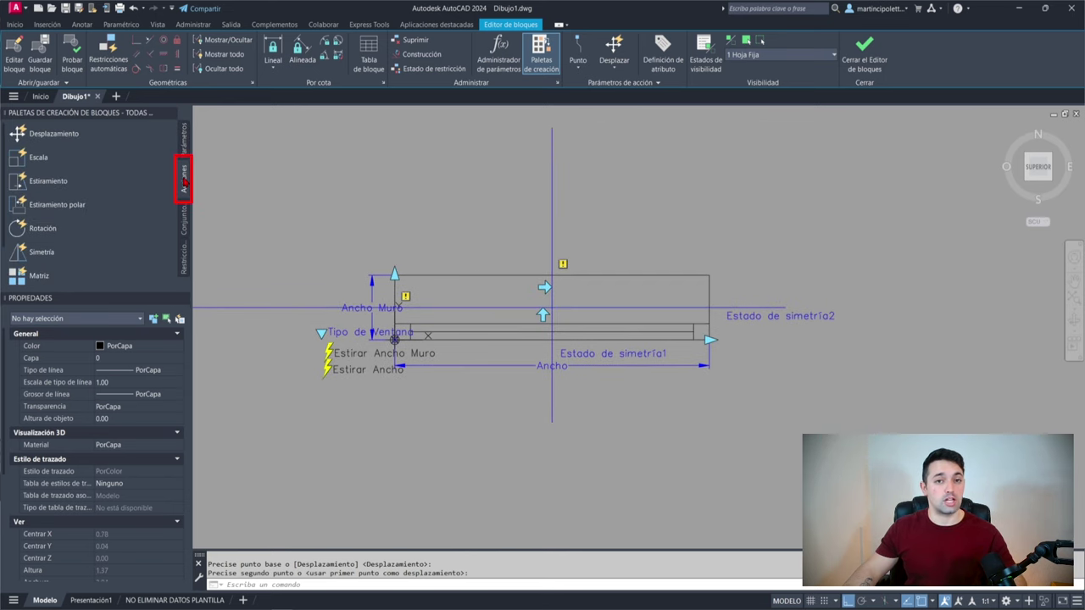
click(50, 133)
click(371, 293)
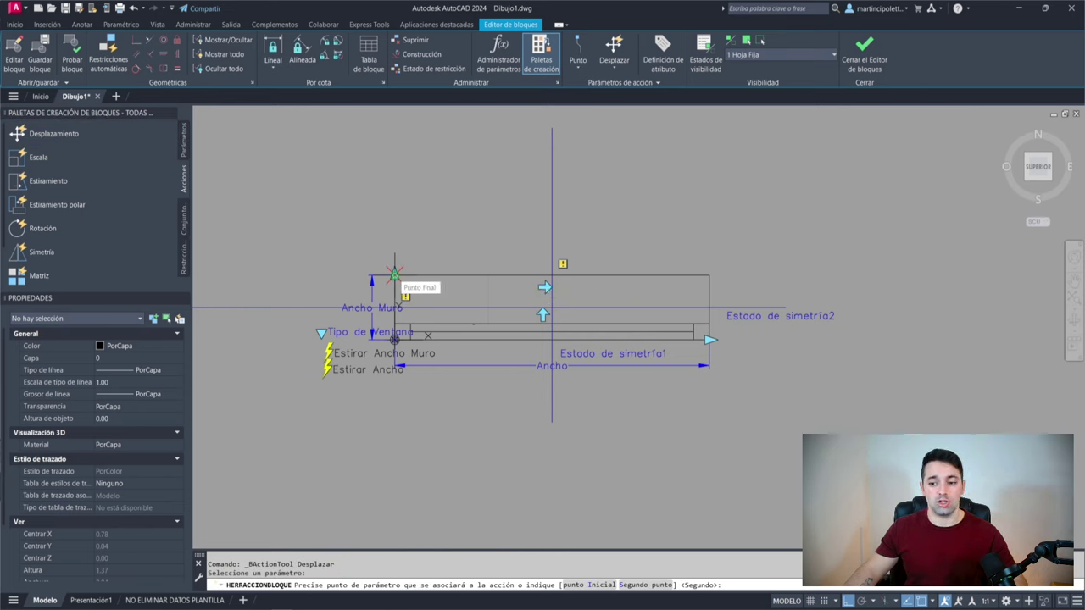
click(394, 274)
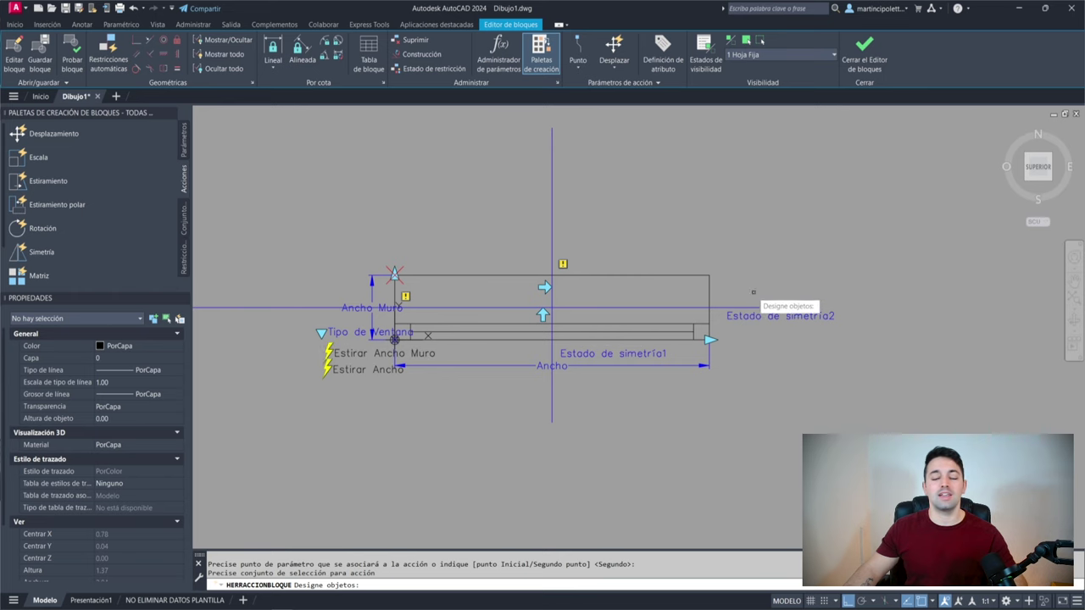
Step: Select the flip arrows as the move action's objects and place its label below the block
click(811, 235)
click(743, 333)
scroll(563, 327, up, 4)
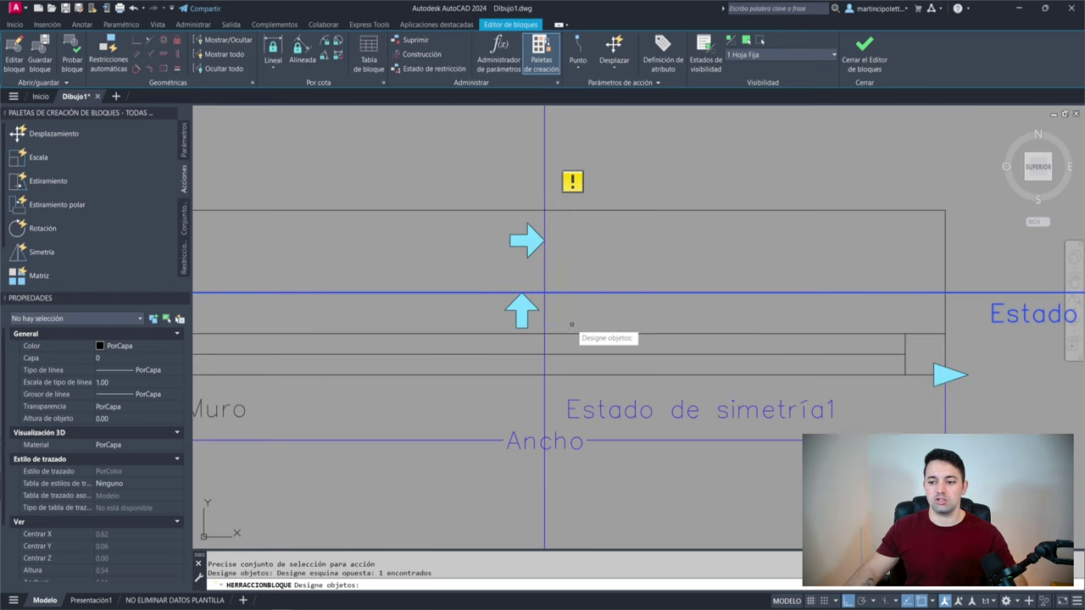
click(571, 325)
click(552, 341)
click(495, 279)
click(574, 242)
click(578, 225)
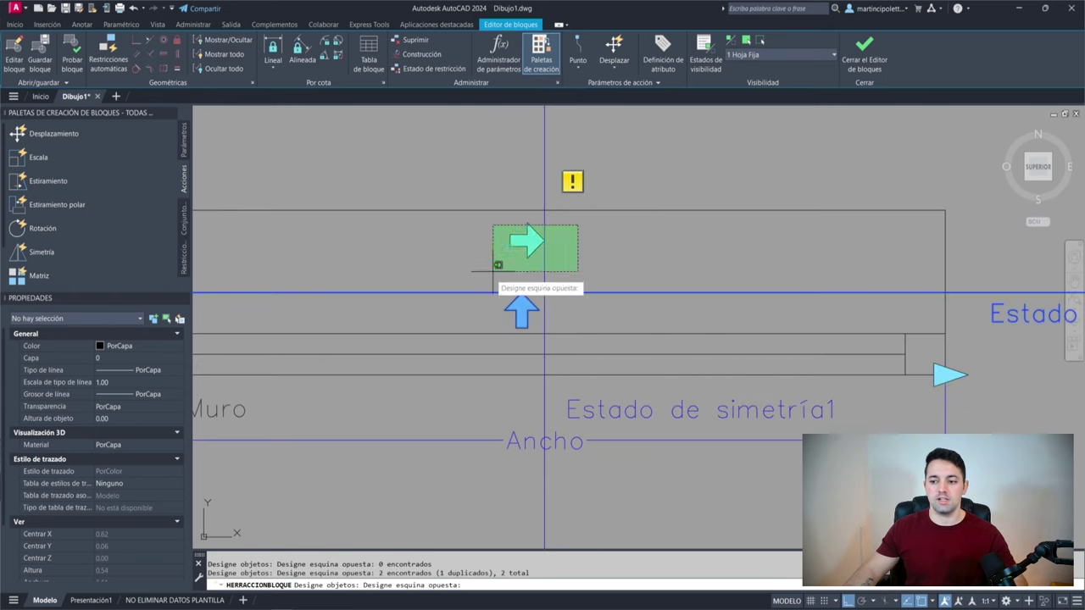
click(467, 310)
key(Return)
scroll(411, 252, down, 2)
scroll(254, 372, up, 1)
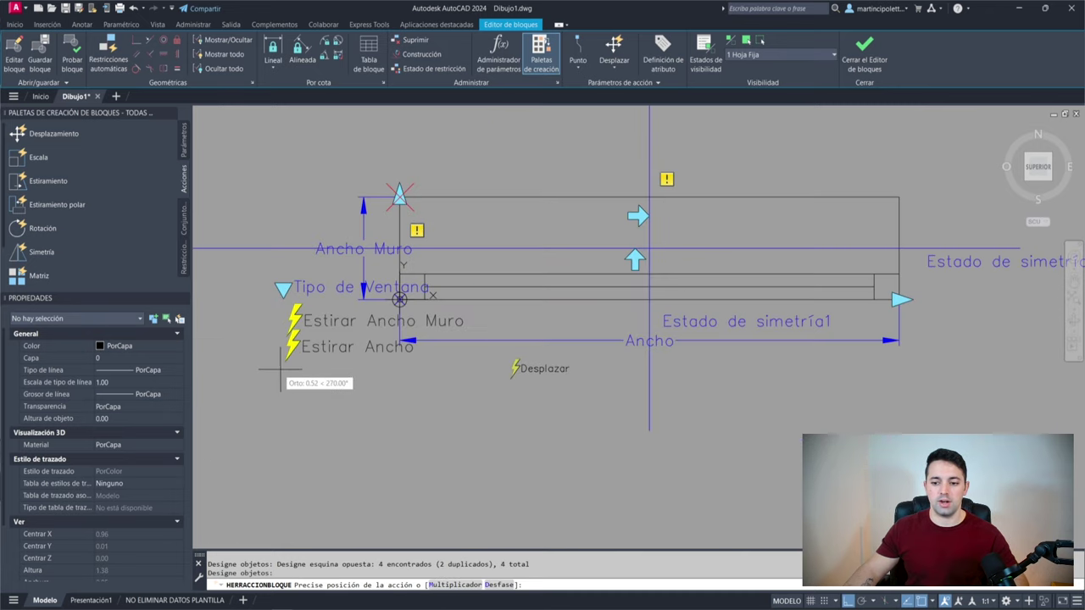
click(293, 442)
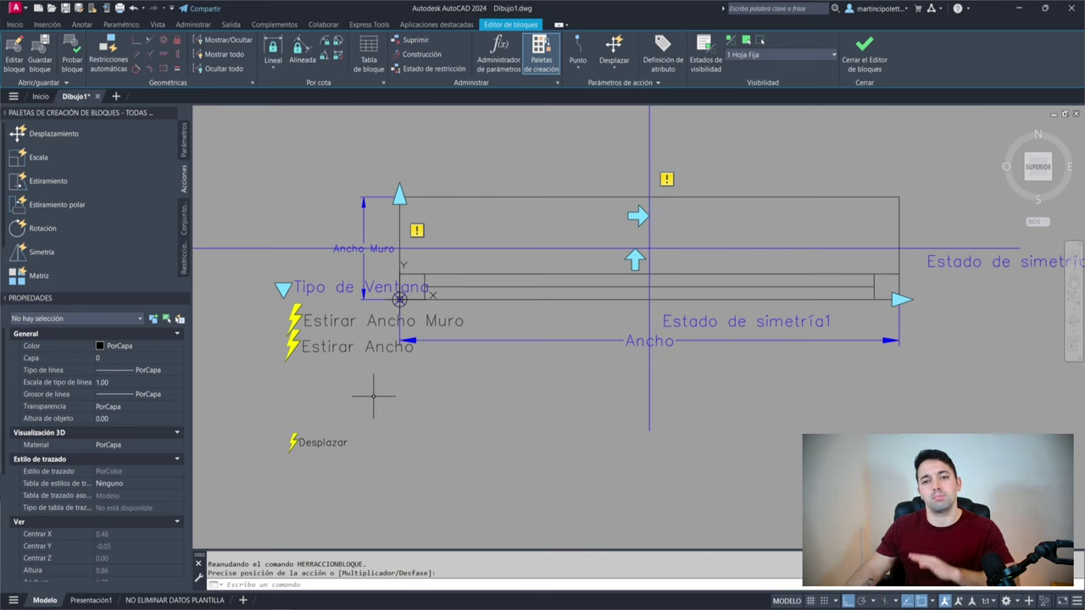
Step: Set the move action's multiplier to 0.5 and rename it Desplazar Ancho muro
middle_drag(373, 395, 391, 380)
click(356, 398)
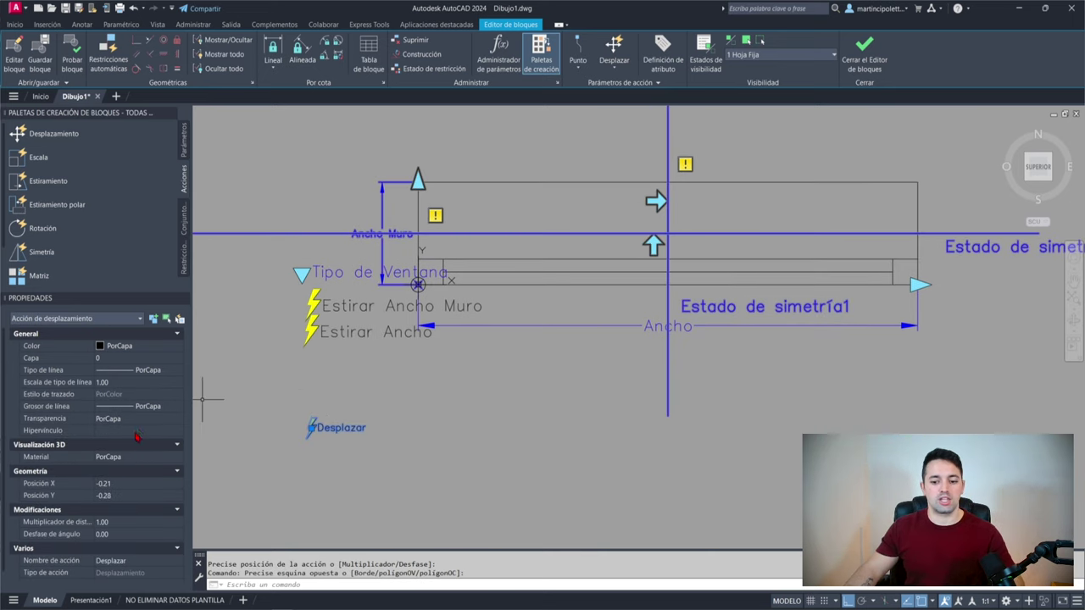
scroll(135, 436, down, 1)
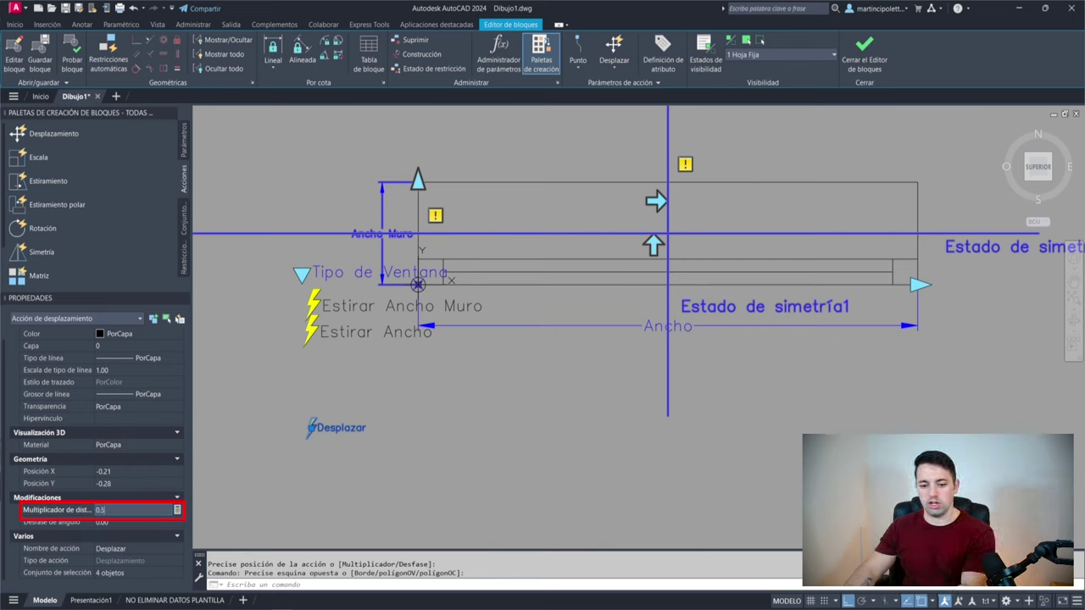
click(150, 519)
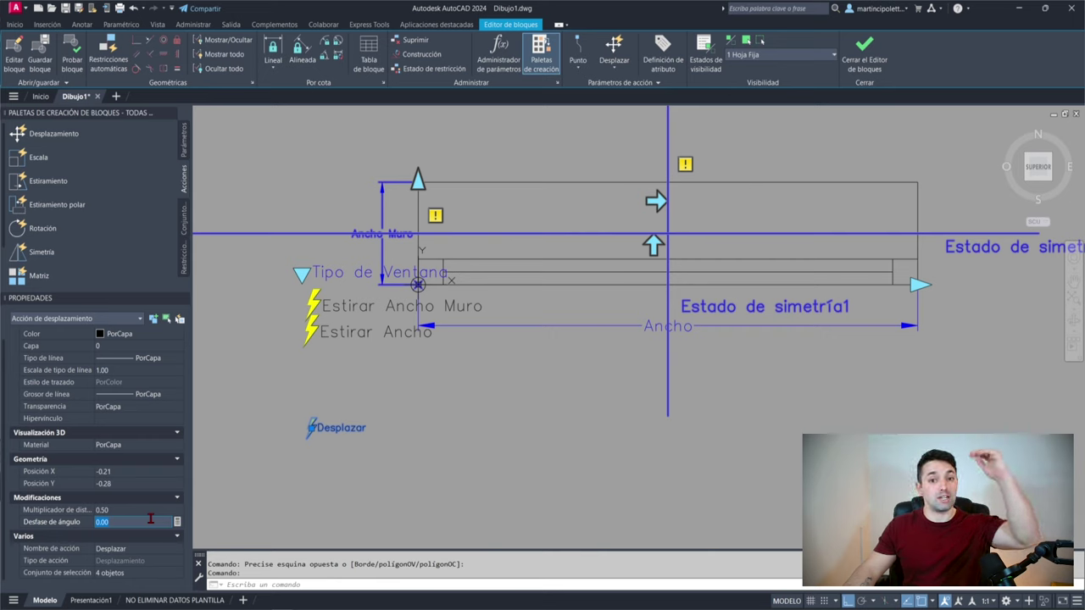
click(146, 548)
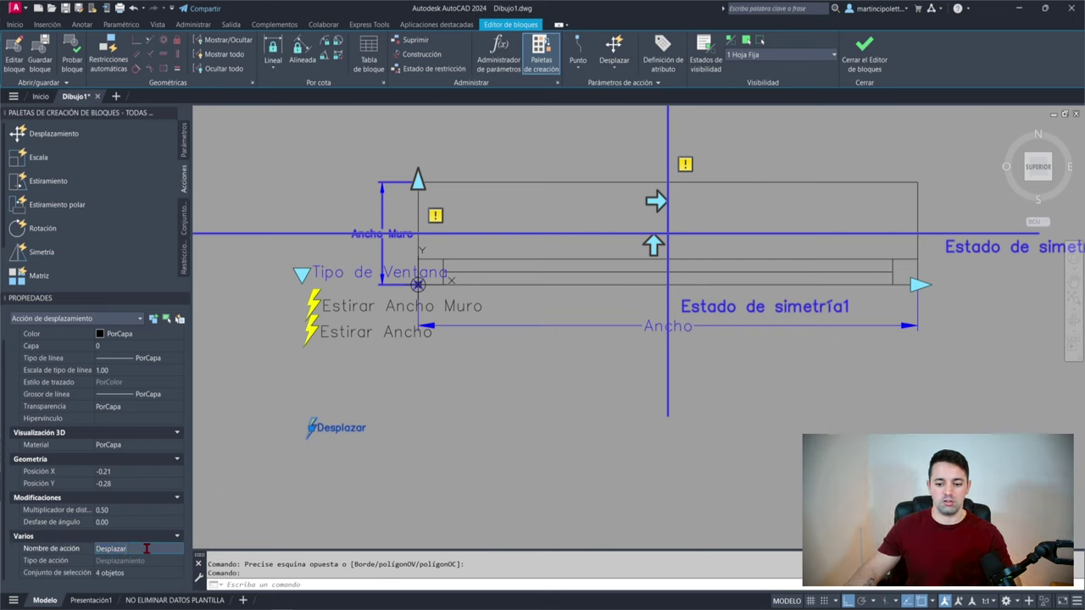
text(Ancho muro)
key(Return)
key(Escape)
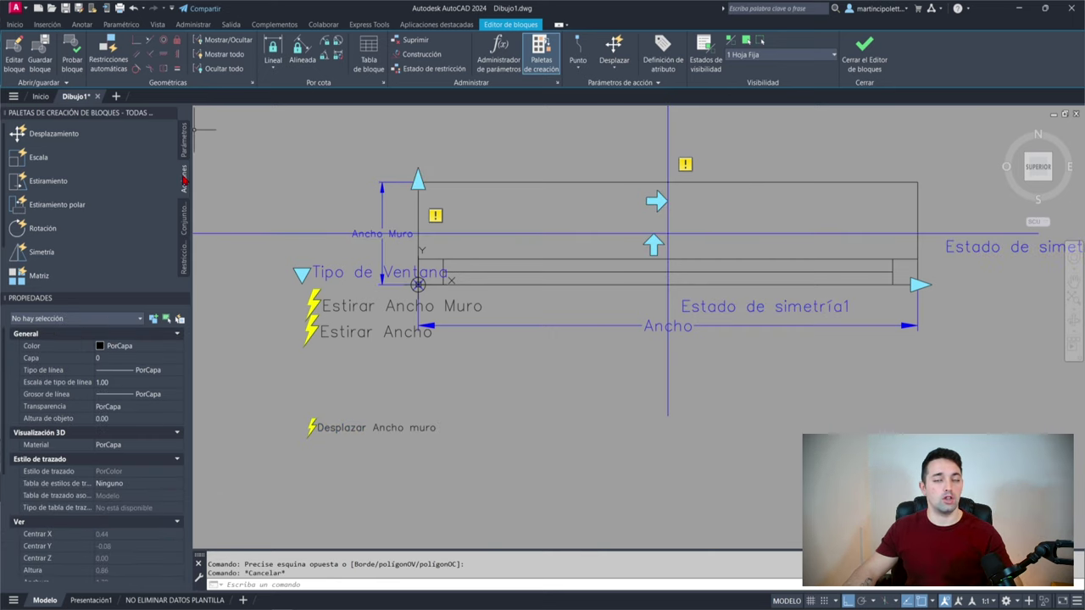
Step: Add a move action on the Ancho right endpoint that moves the flip arrows
click(51, 133)
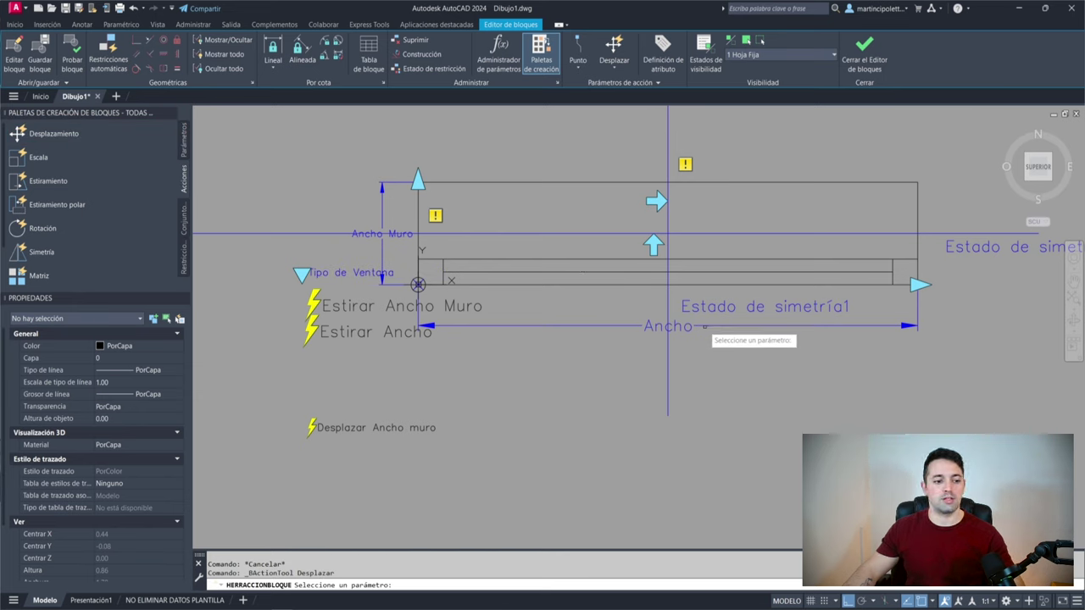
click(703, 325)
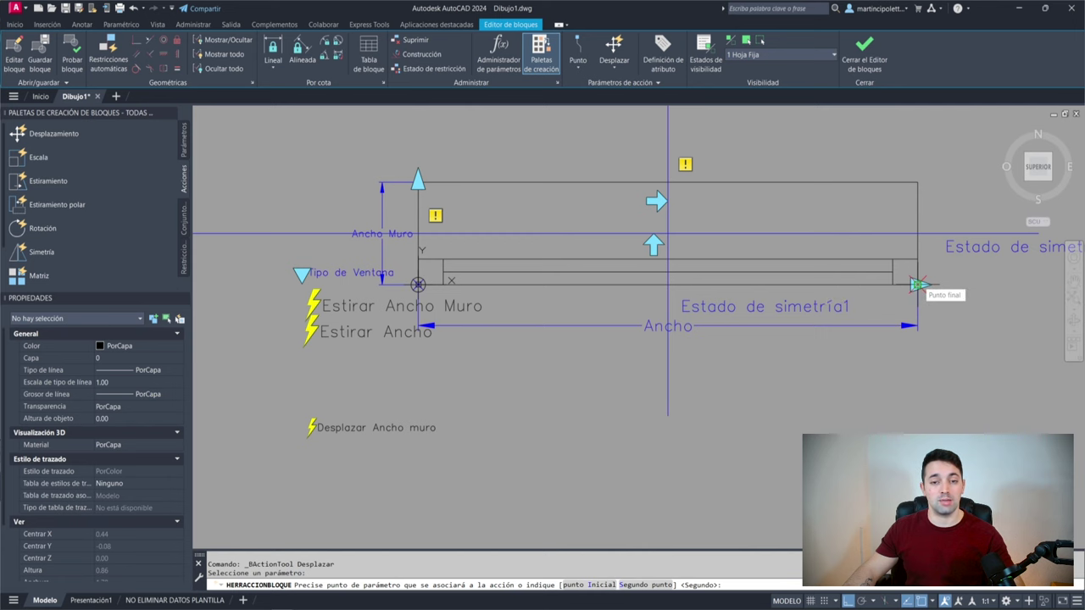
click(917, 284)
middle_drag(726, 227, 590, 334)
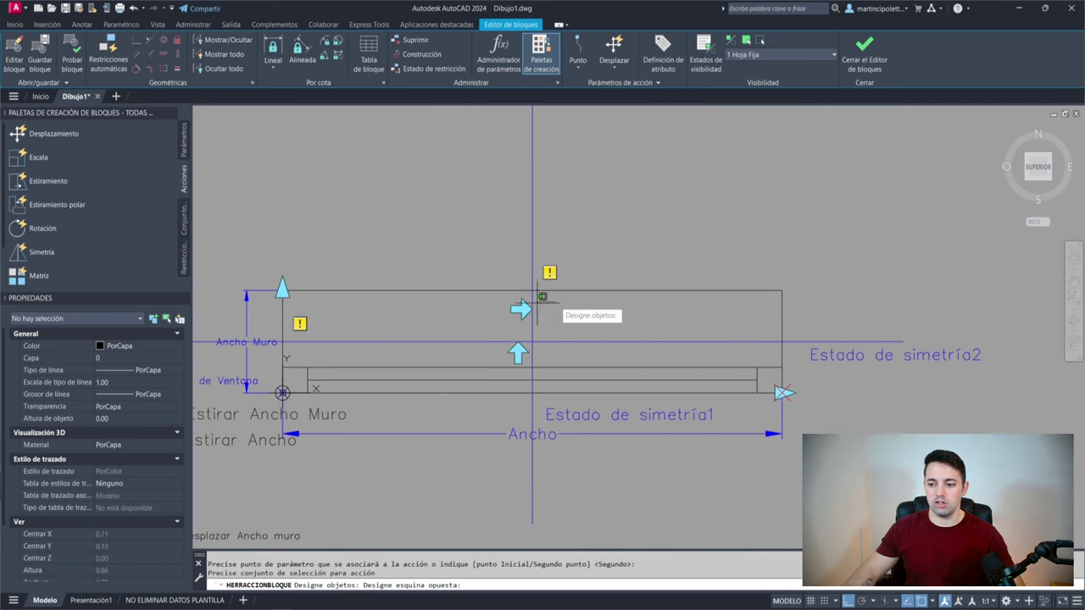
click(473, 371)
scroll(579, 397, down, 3)
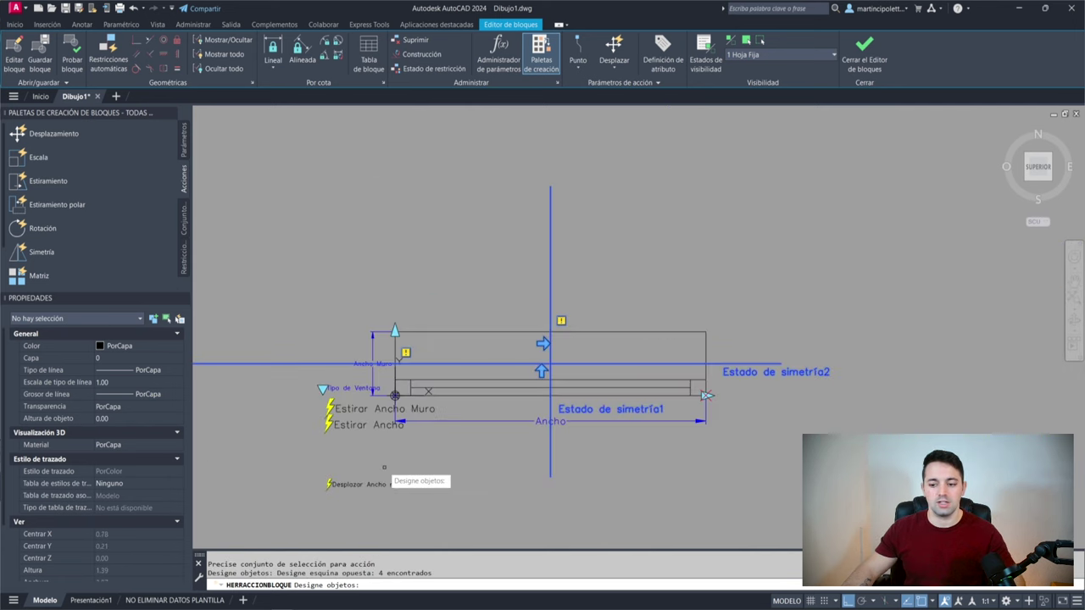
key(Return)
scroll(419, 436, up, 2)
scroll(351, 477, up, 3)
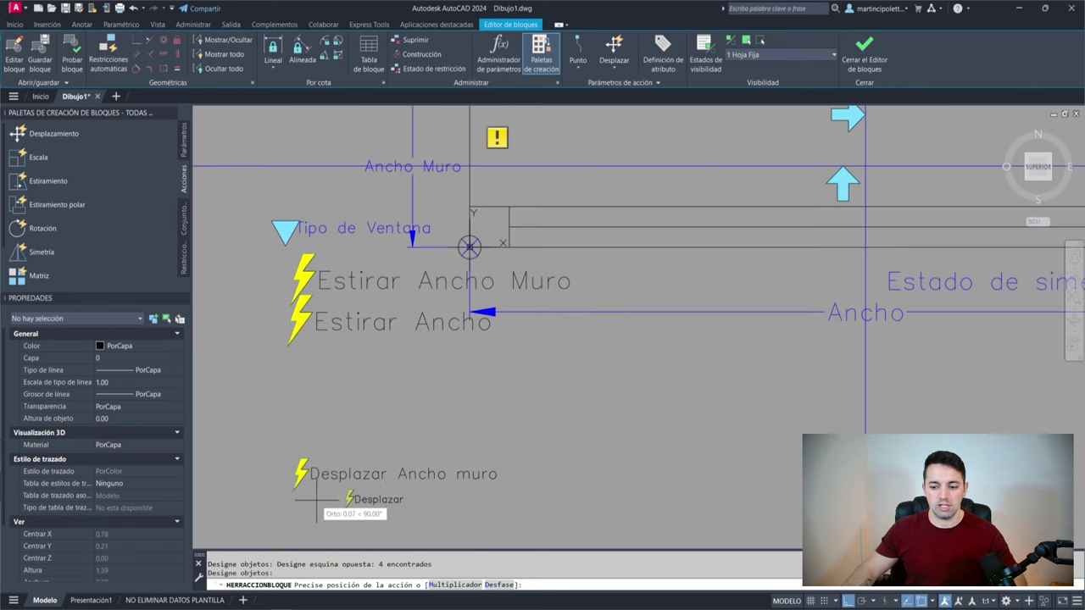
click(323, 503)
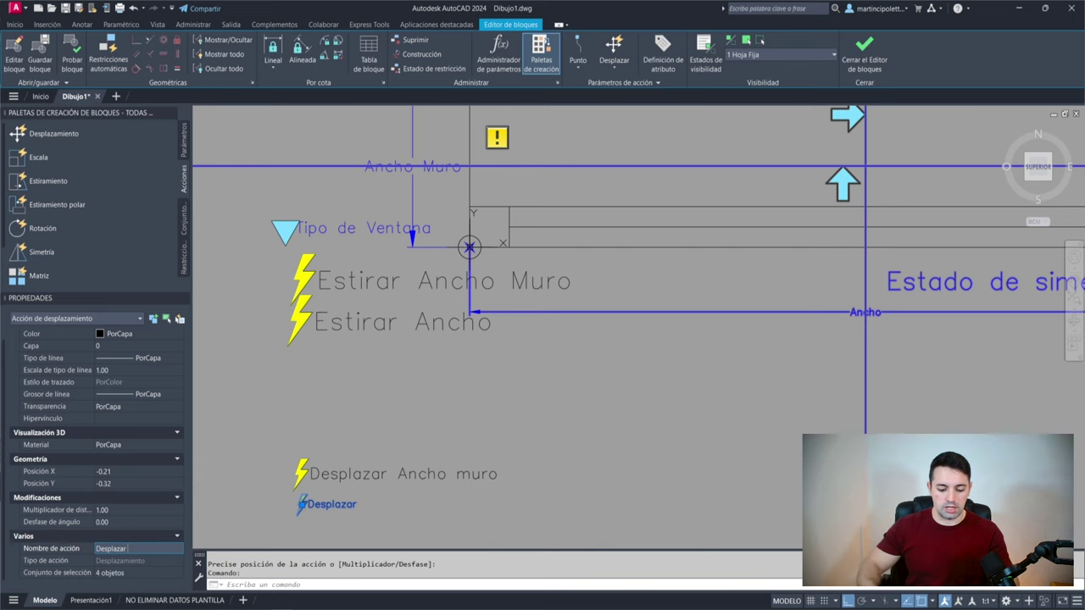
Step: Name the new action Desplazar Ancho and set its distance multiplier to 0.5
click(122, 510)
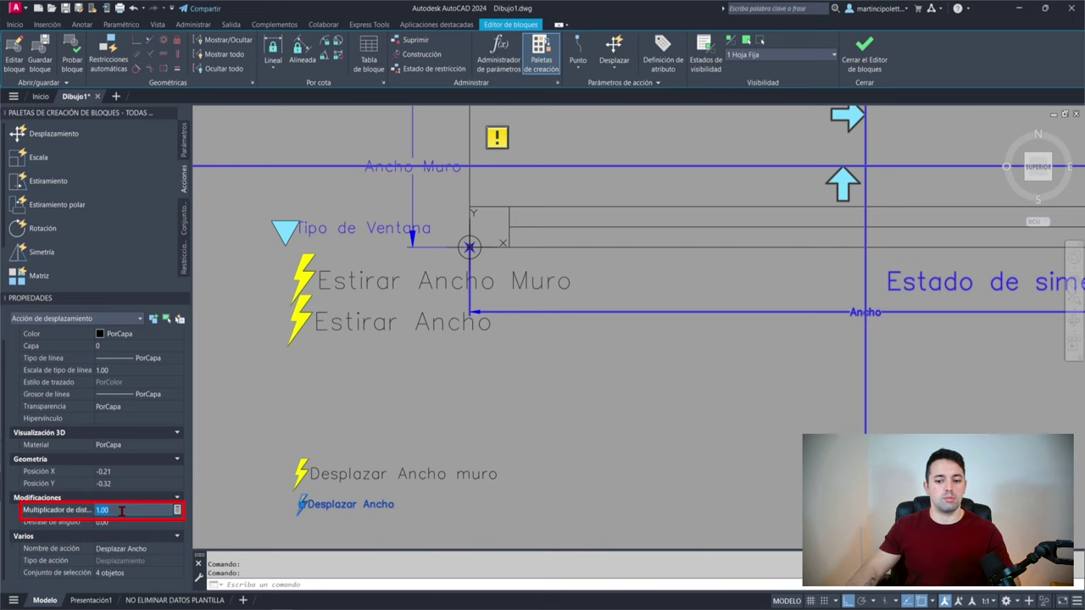
text(0.5)
key(Return)
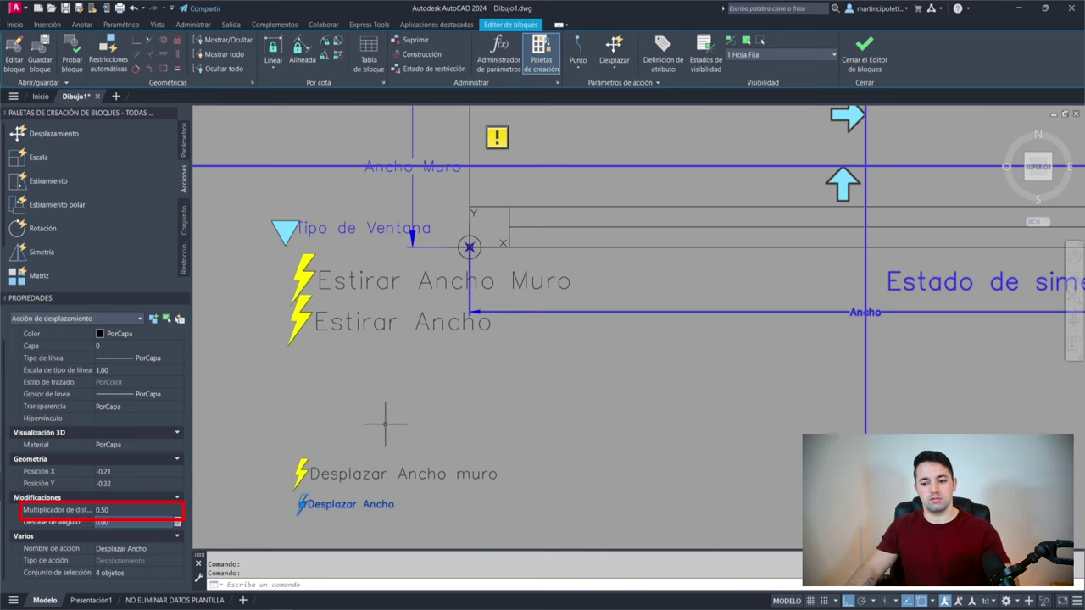
click(387, 423)
key(Escape)
scroll(388, 424, down, 5)
scroll(362, 432, up, 3)
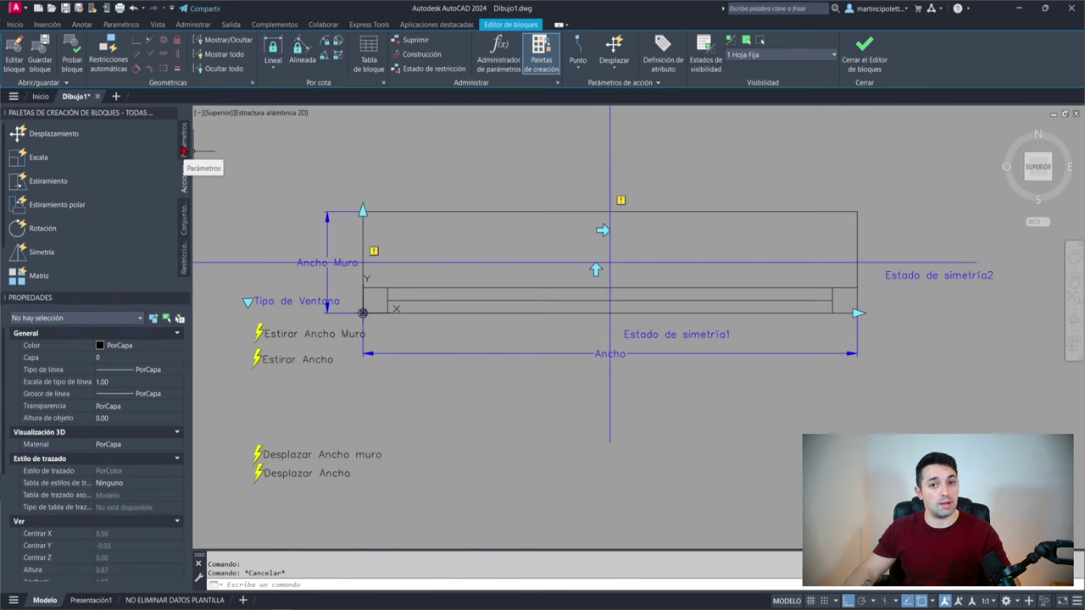
Step: Add an alignment parameter with its base point at the middle of the bottom wall line
click(184, 150)
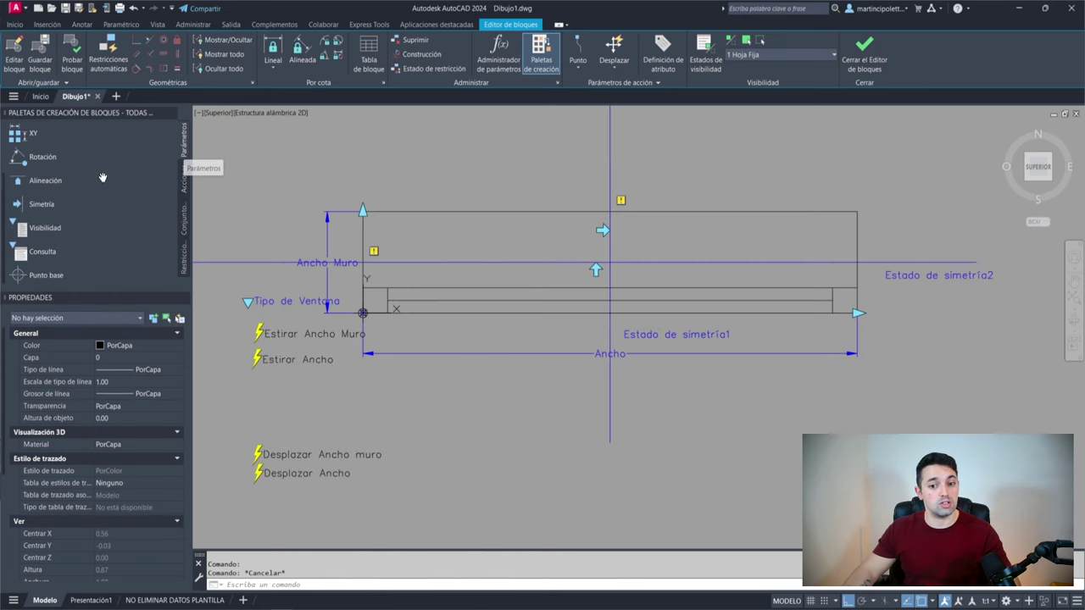
click(54, 182)
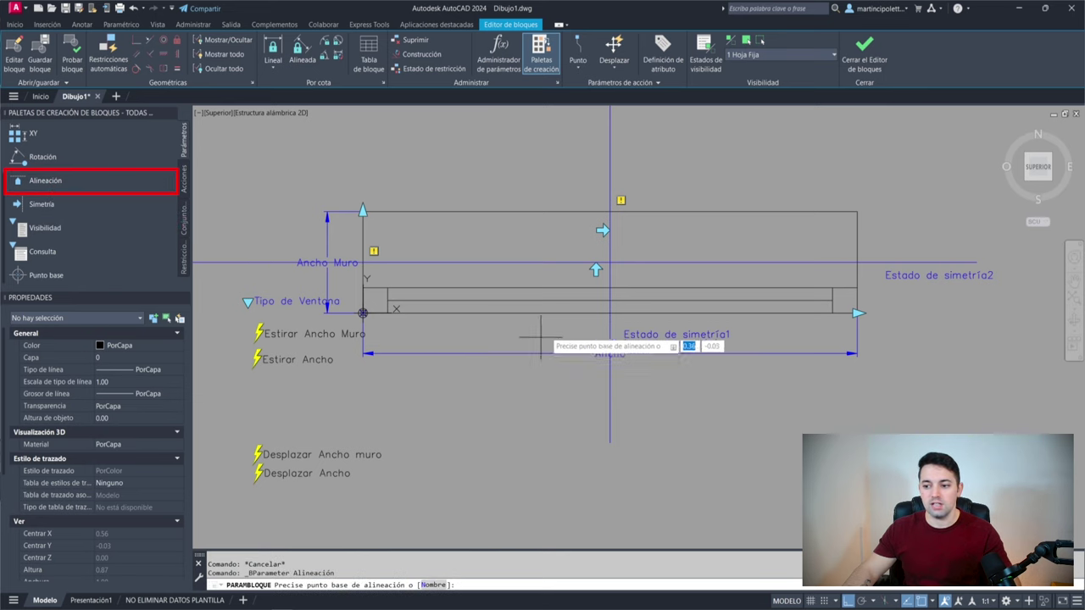
click(609, 313)
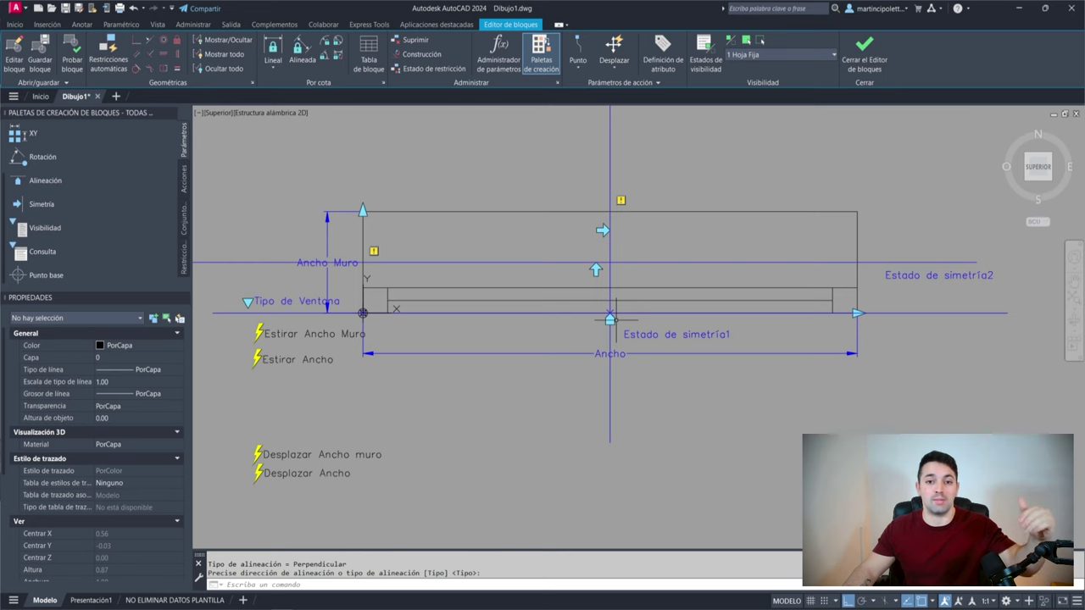
Step: Add the objects at the window's right end to the Desplazar Ancho move action's set
click(293, 476)
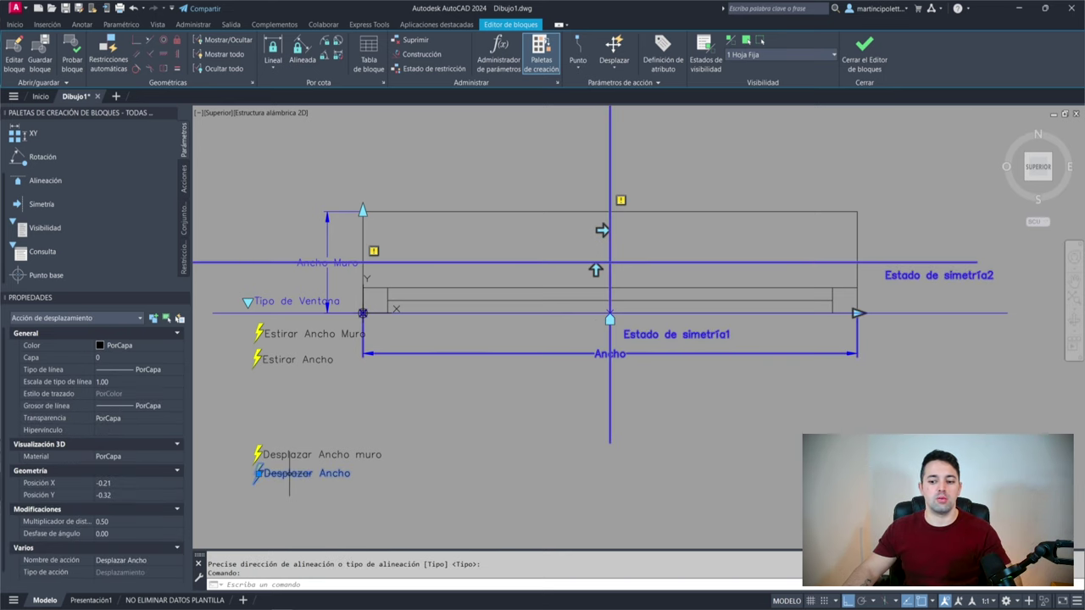
double_click(289, 475)
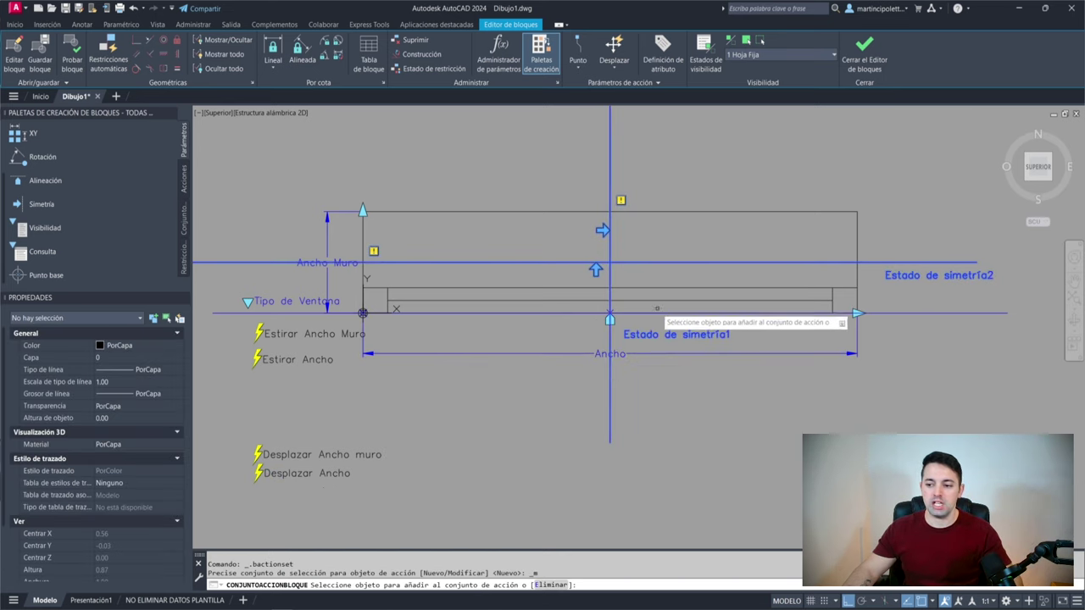
scroll(614, 319, up, 4)
scroll(617, 317, down, 4)
click(859, 295)
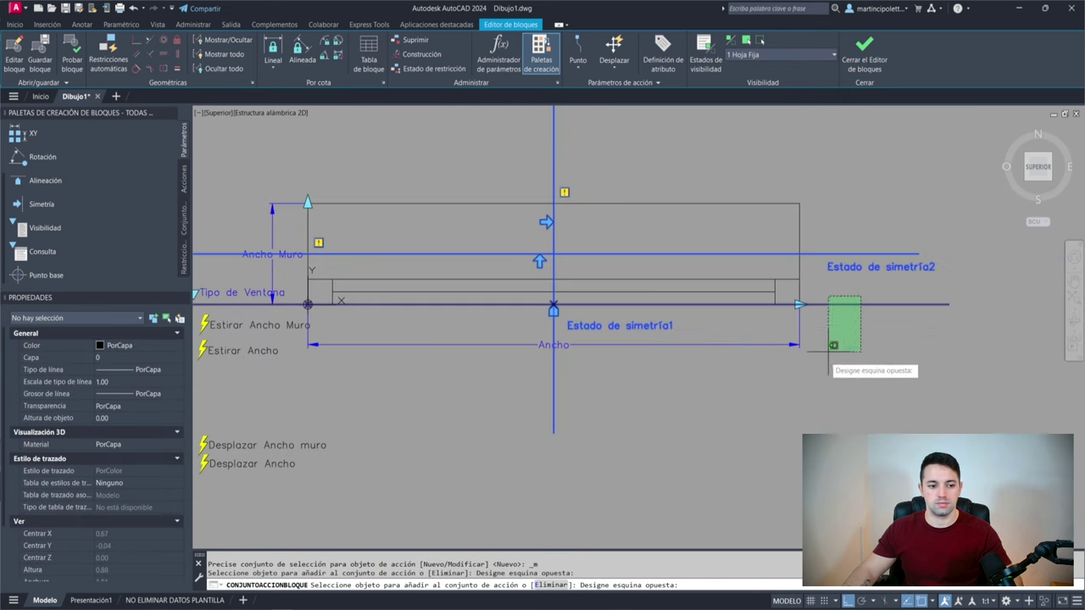
click(824, 360)
key(Return)
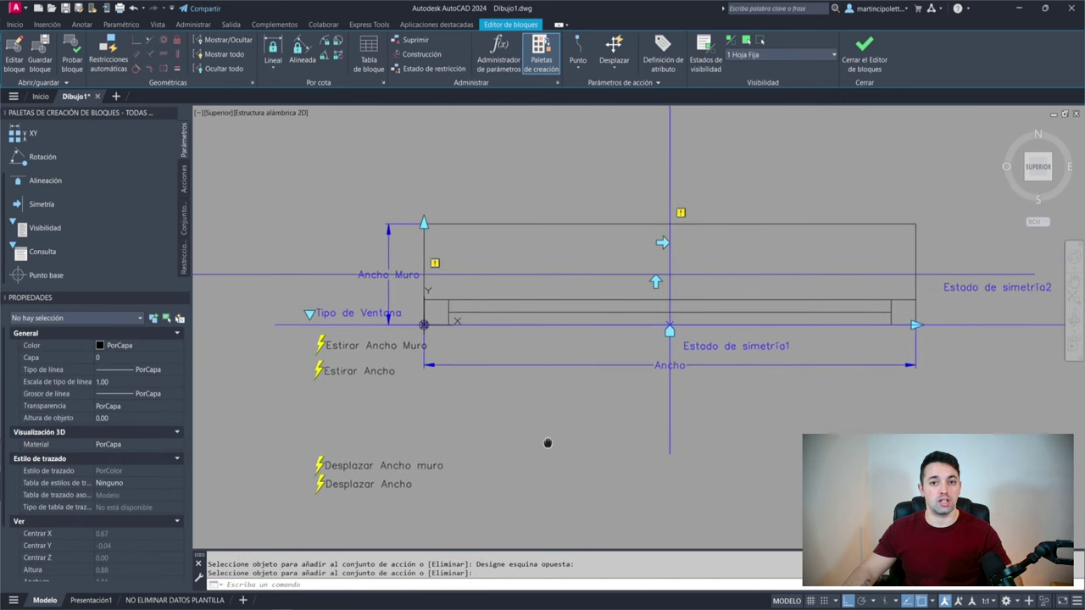
Step: Select the Estado de simetría1 parameter and list the block's visibility states
click(688, 244)
click(617, 249)
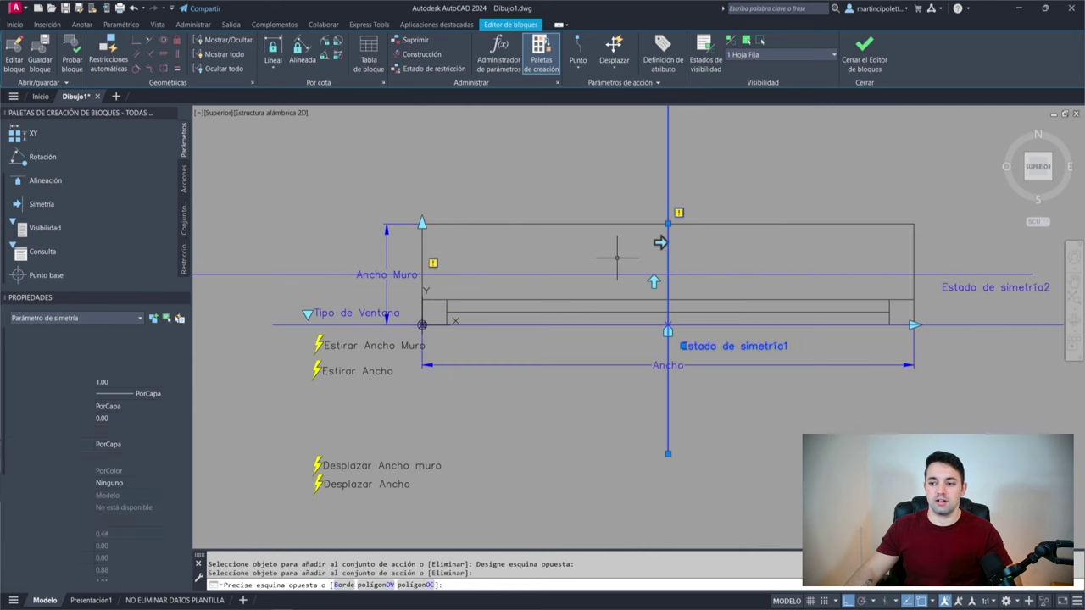
click(771, 57)
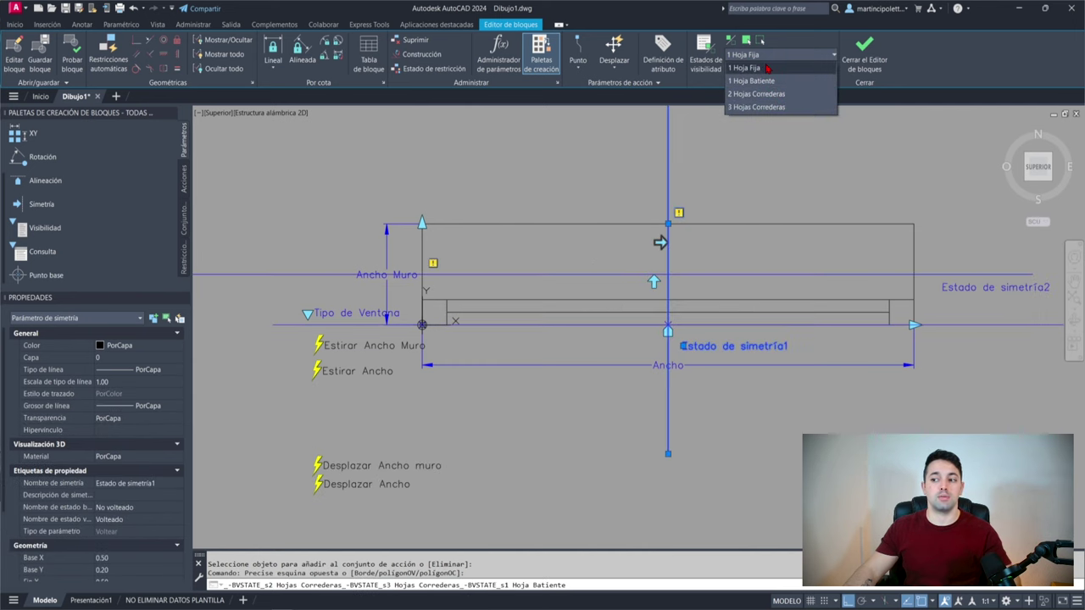
Step: Close the visibility-state list, clear the selection and start MOSTRARVISBLOQUE (BVSHOW)
click(527, 141)
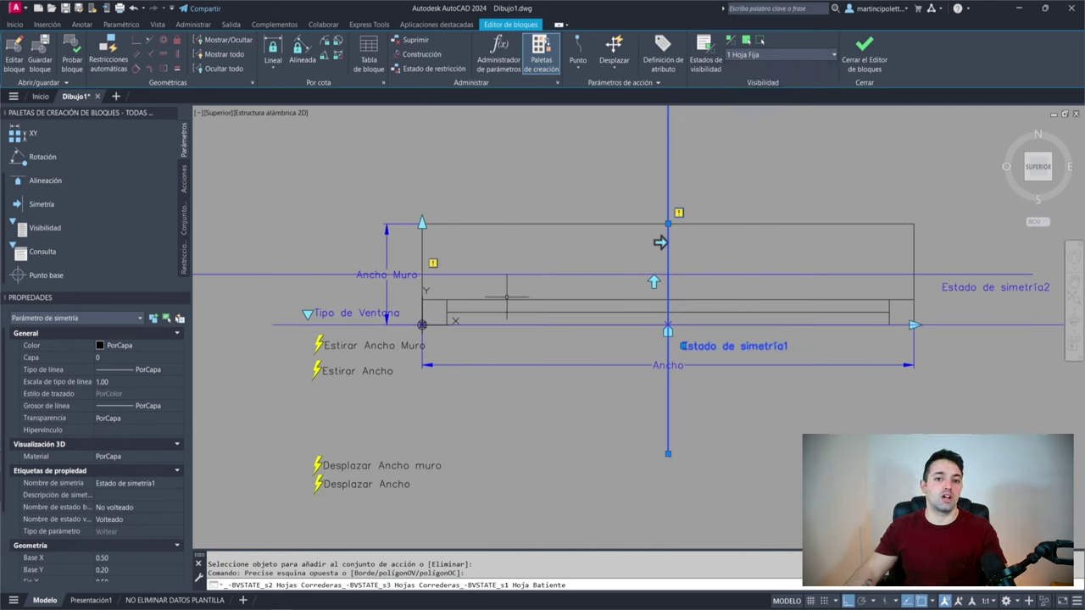
key(Escape)
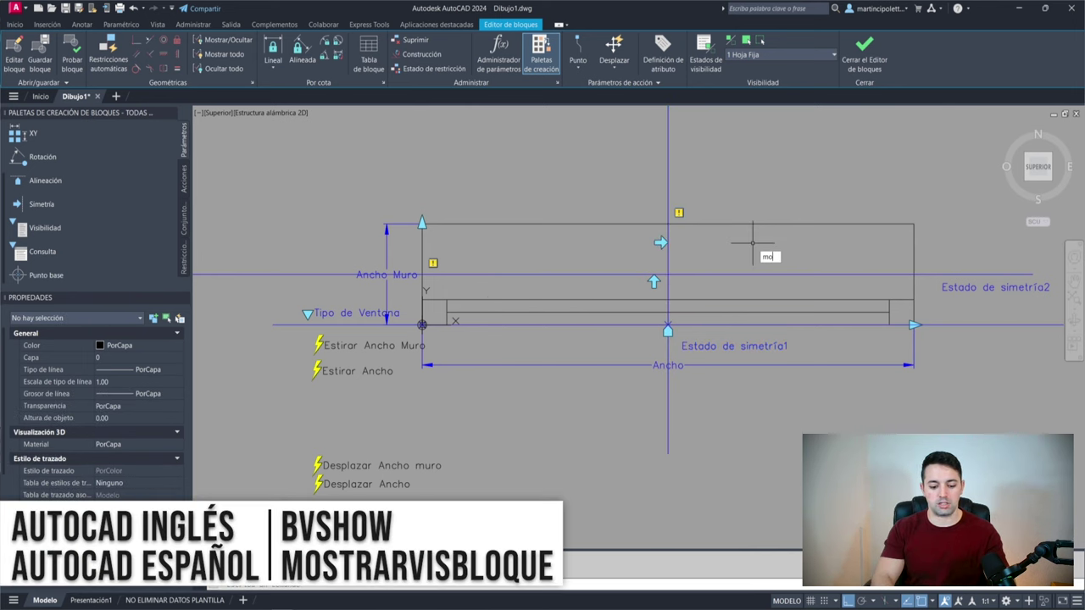
text(MOSTRARVISBLOQUE)
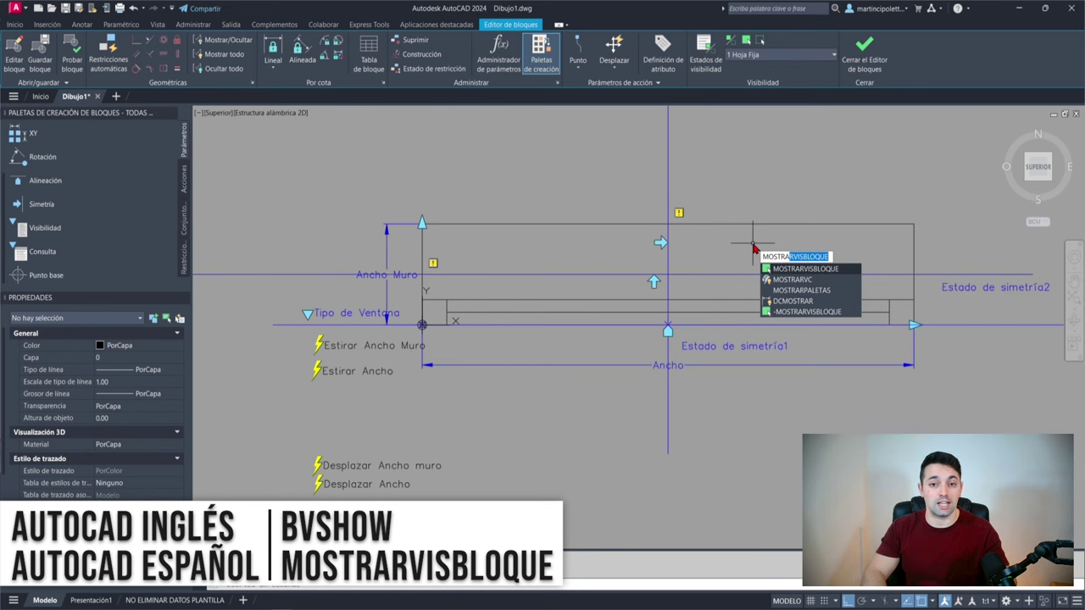
key(Return)
Step: Window-select the hidden window parameters, including the item at the base point
click(690, 127)
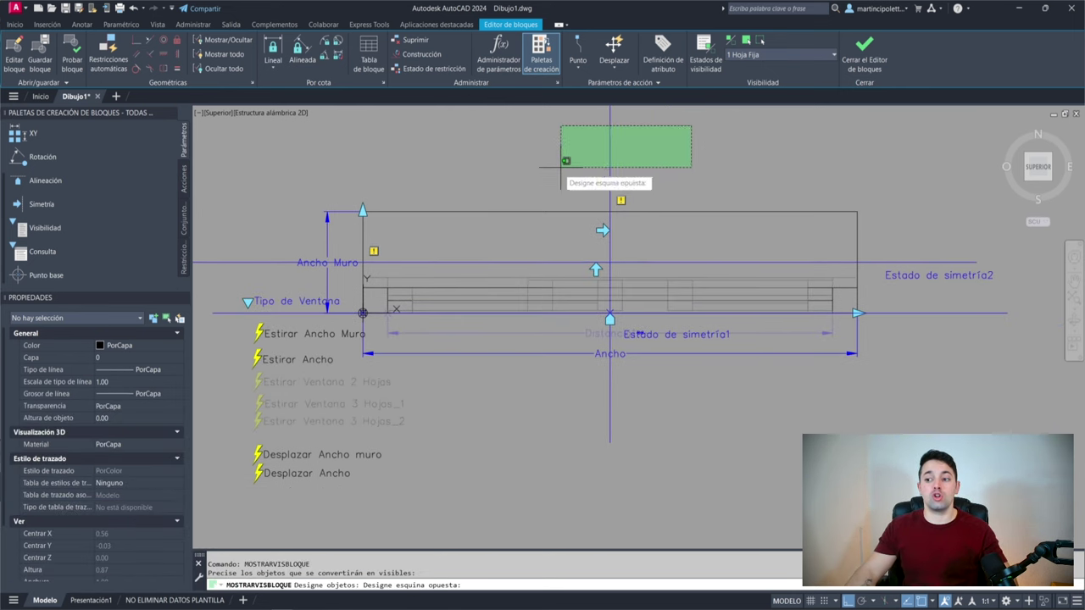
click(562, 170)
click(643, 222)
click(562, 273)
scroll(605, 320, up, 2)
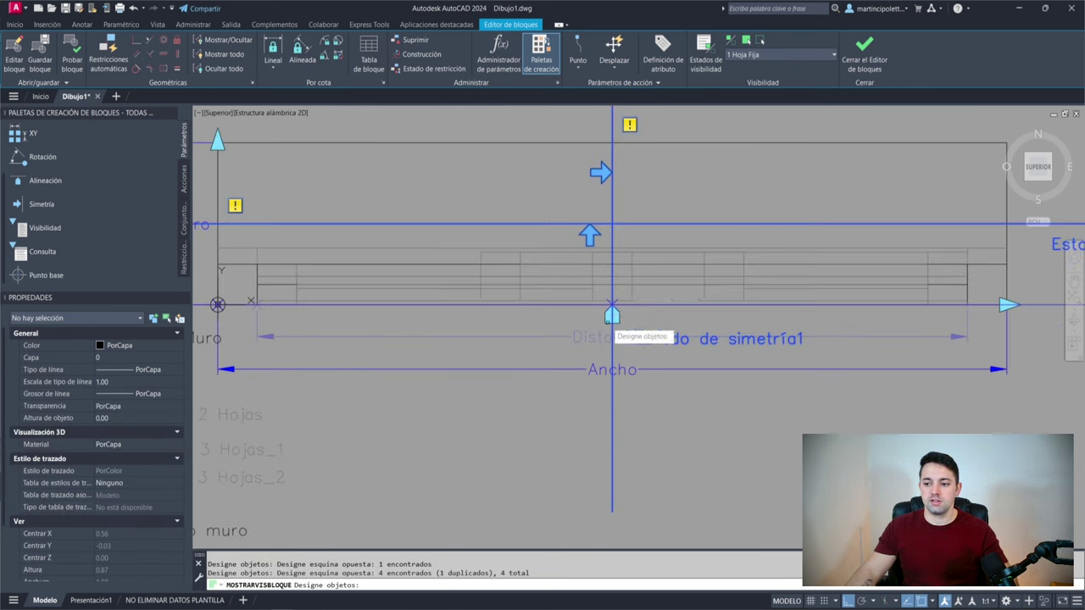
scroll(605, 315, up, 2)
click(597, 305)
click(617, 324)
scroll(615, 314, down, 3)
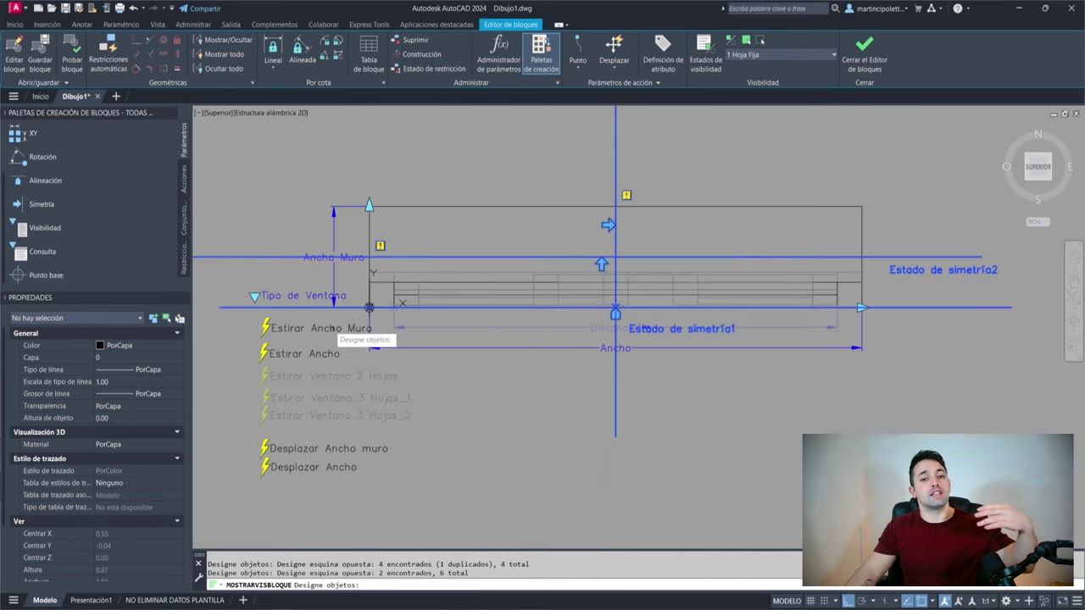
scroll(355, 331, up, 1)
scroll(550, 288, up, 1)
click(602, 263)
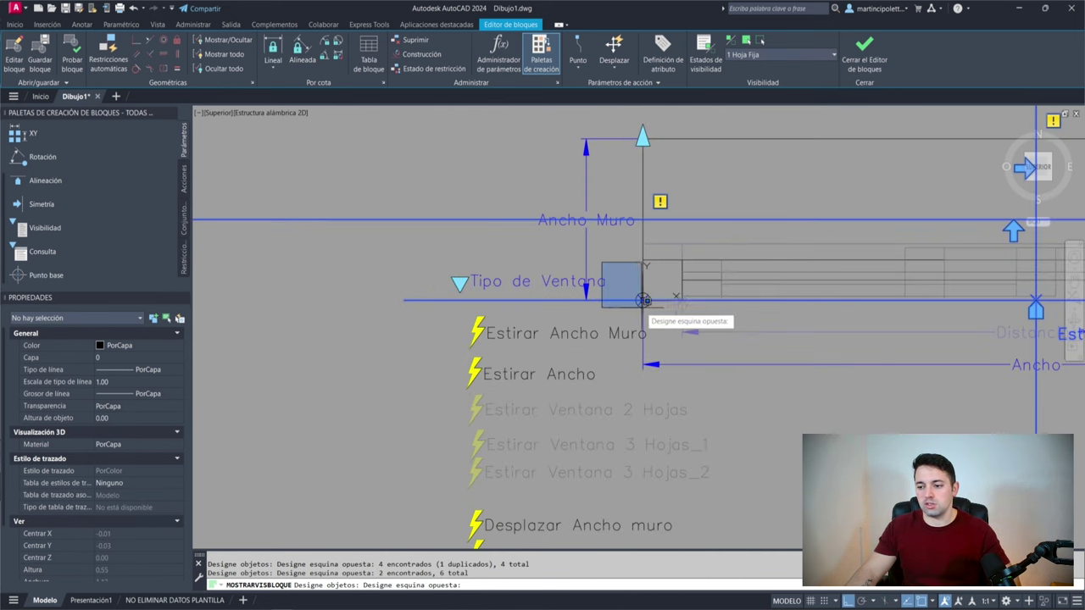
click(663, 320)
Step: Add the Estirar Ventana stretch actions and confirm the 12-object selection
scroll(663, 339, down, 1)
scroll(644, 343, down, 1)
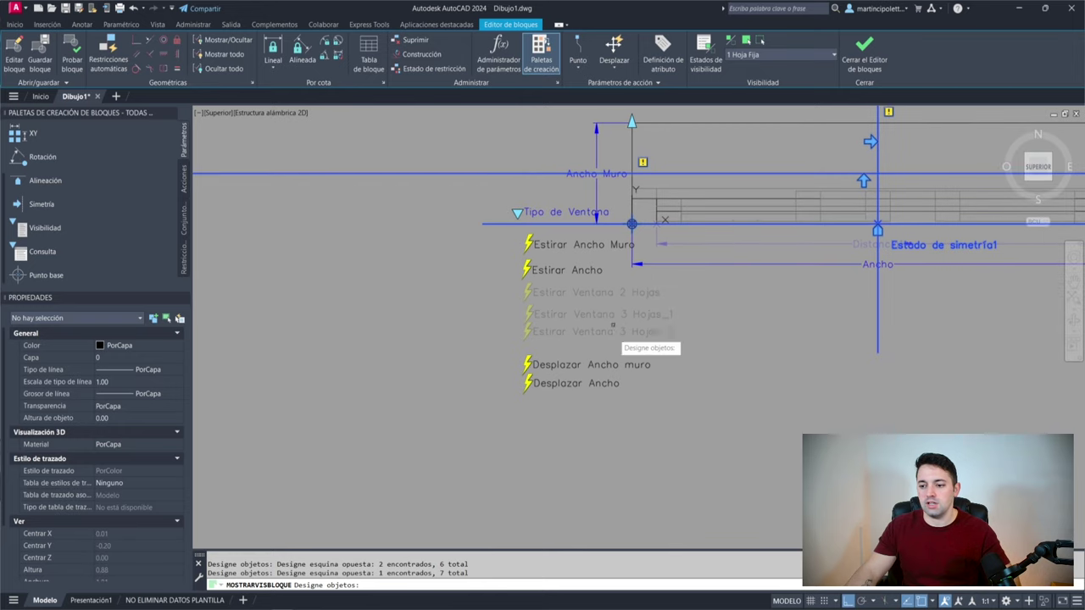
click(631, 428)
click(511, 269)
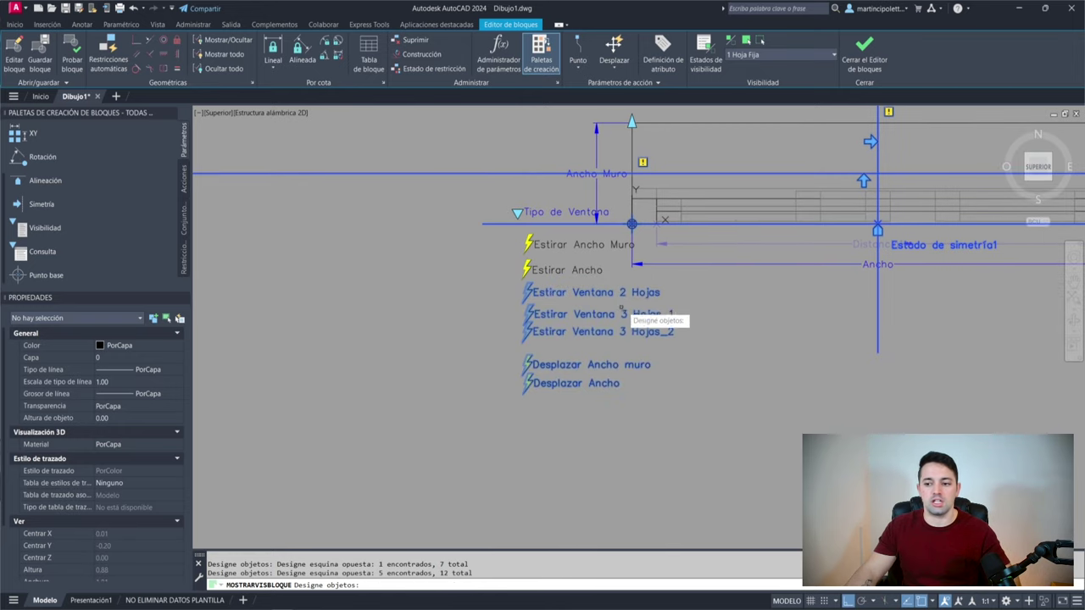
mouse_move(652, 316)
middle_down()
mouse_move(550, 350)
mouse_move(510, 349)
mouse_move(474, 390)
middle_up()
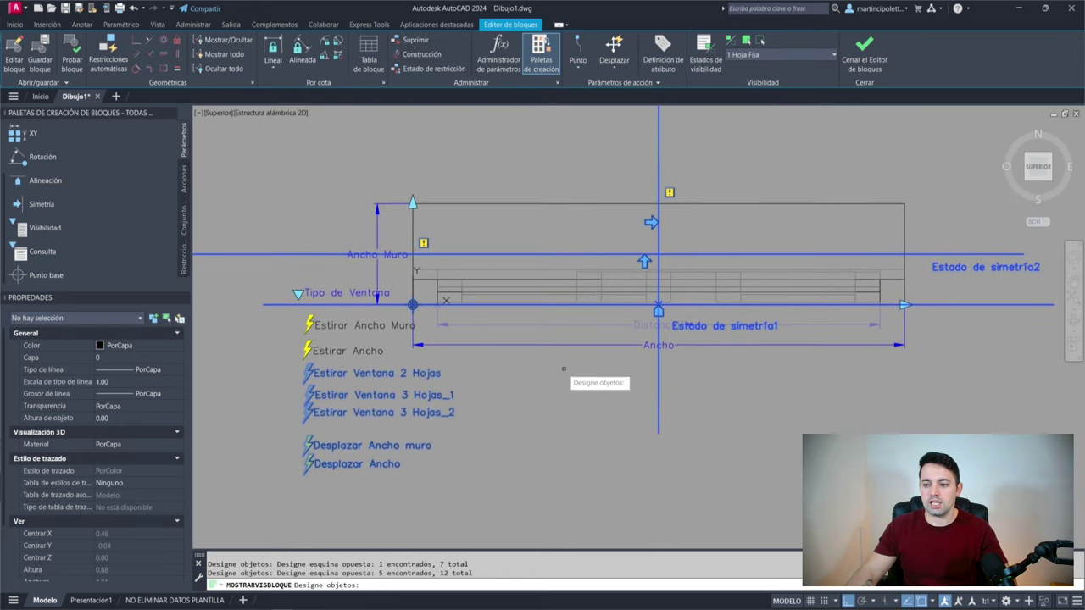
key(Return)
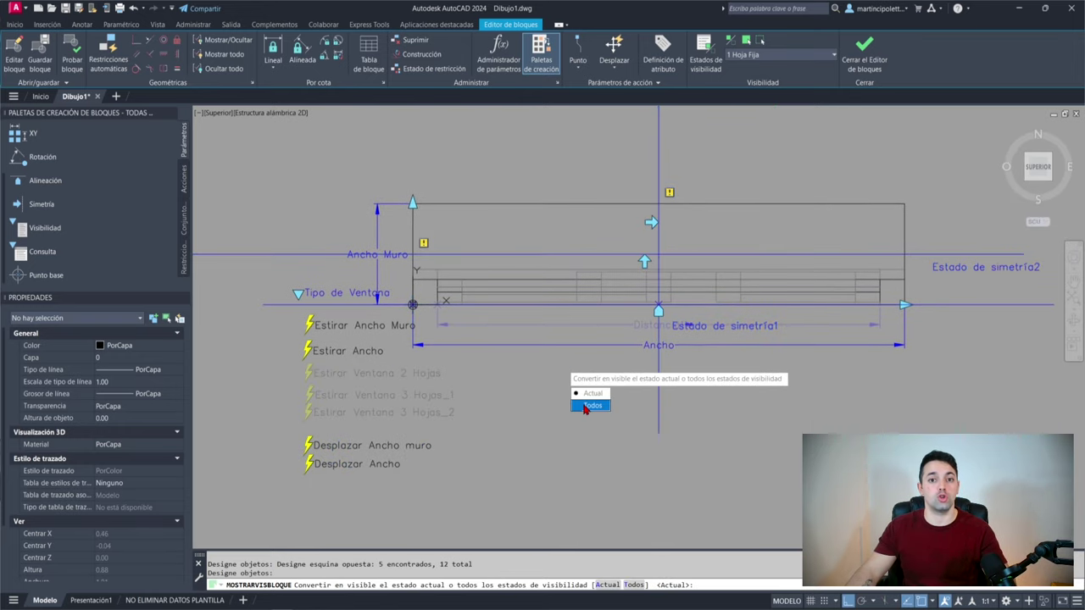
Step: Show the selected objects in all (Todos) visibility states and set BVMODE to 1
click(585, 406)
click(797, 54)
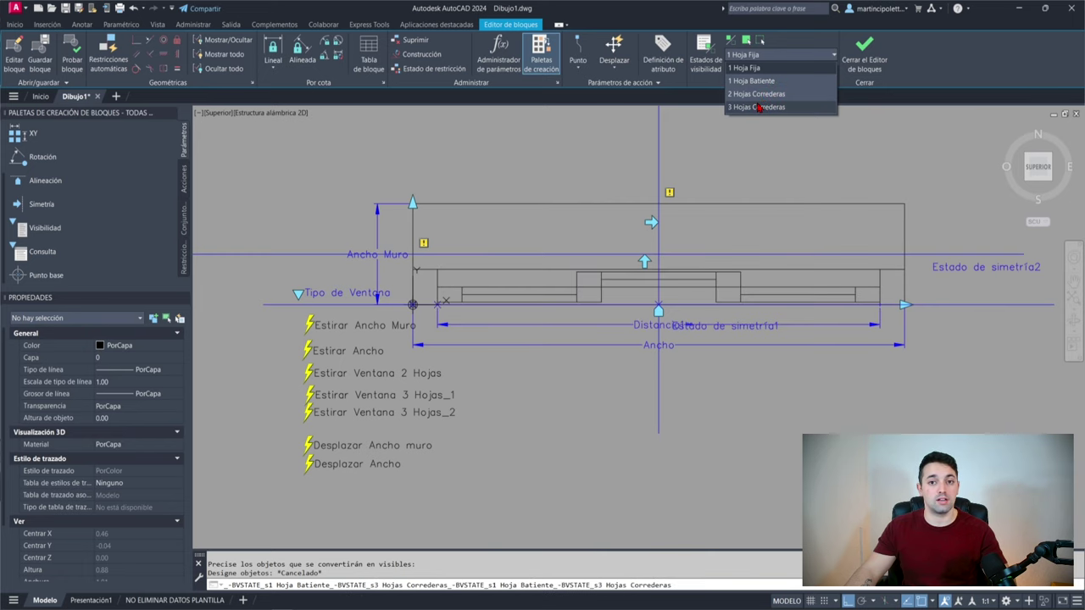
middle_drag(759, 108, 731, 148)
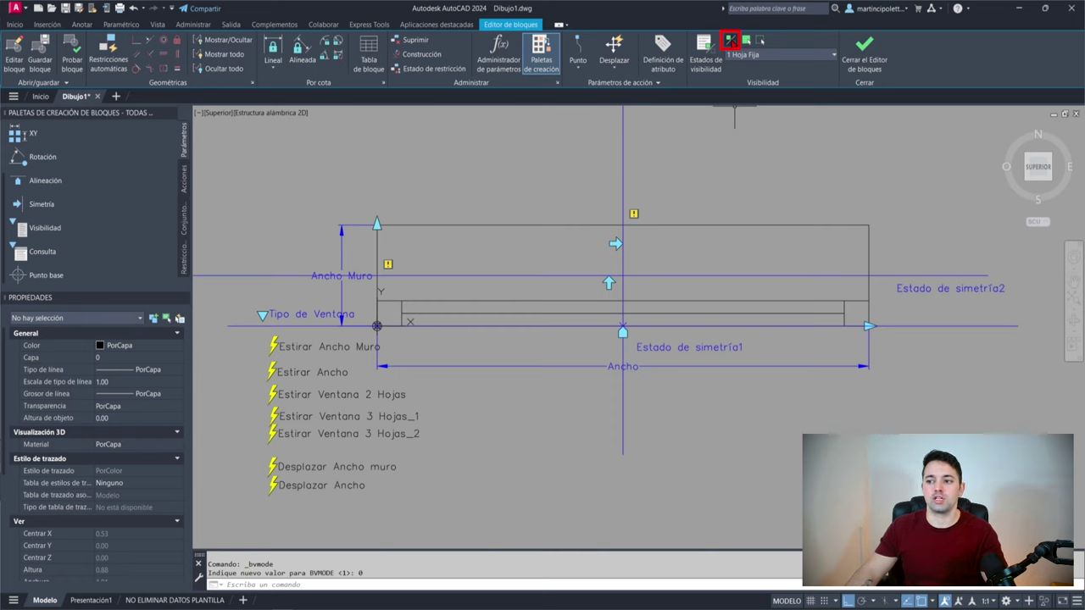
click(731, 39)
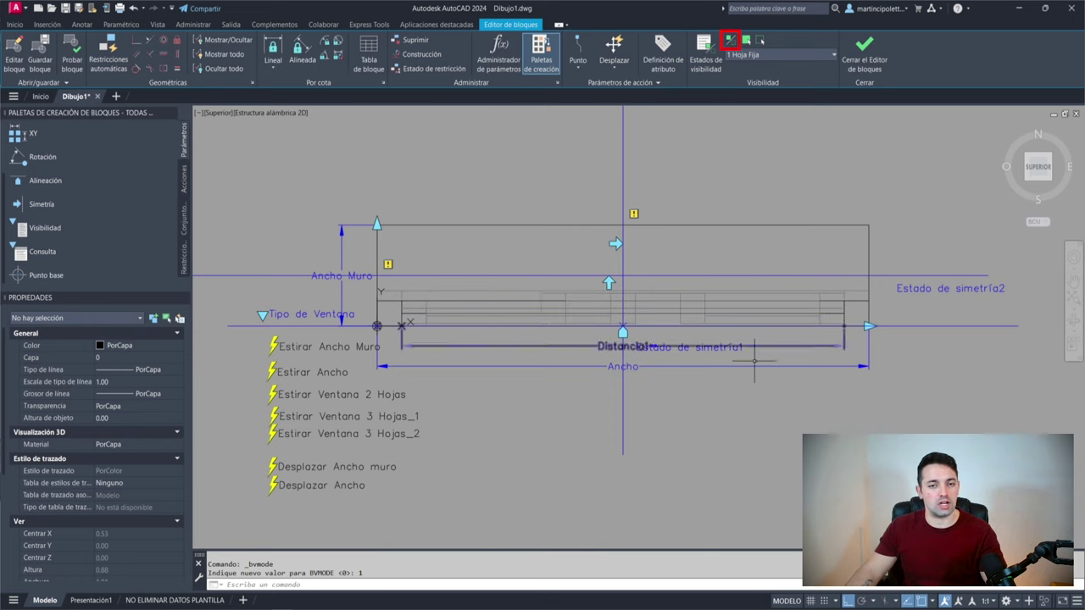
click(184, 184)
Step: Create flip action Voltear2 on Estado de simetría2 for all 56 window objects except one
click(42, 251)
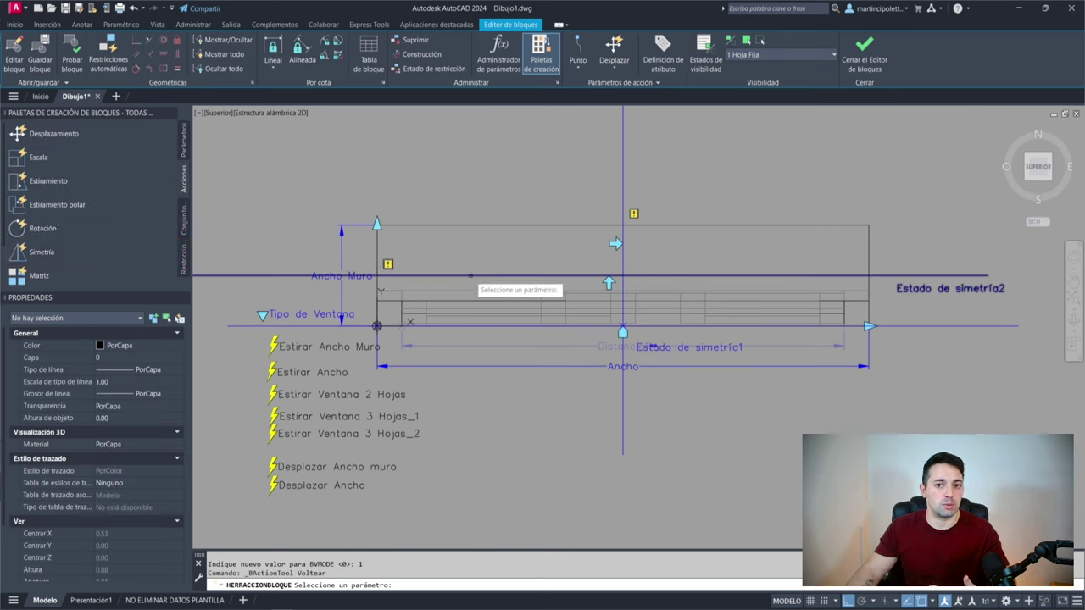
click(470, 274)
scroll(470, 275, down, 2)
click(842, 187)
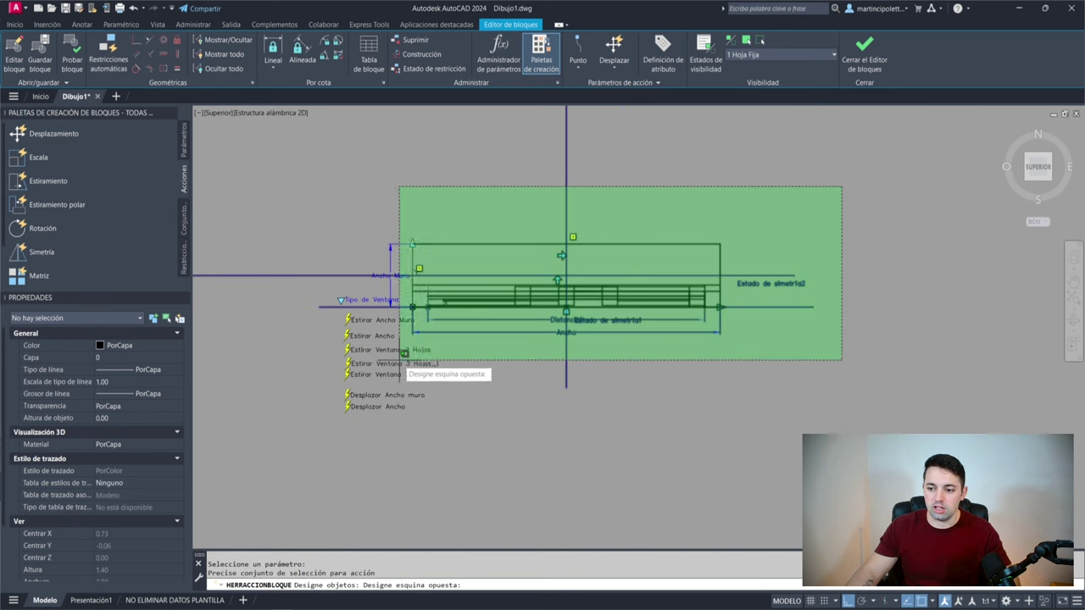
click(298, 435)
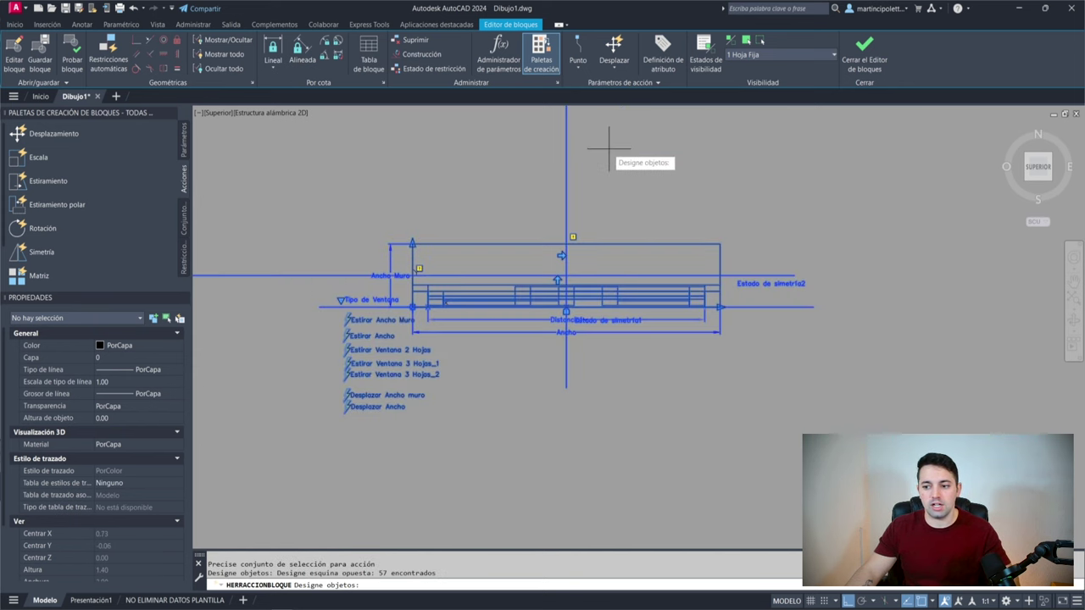
shift+click(566, 169)
scroll(564, 272, up, 5)
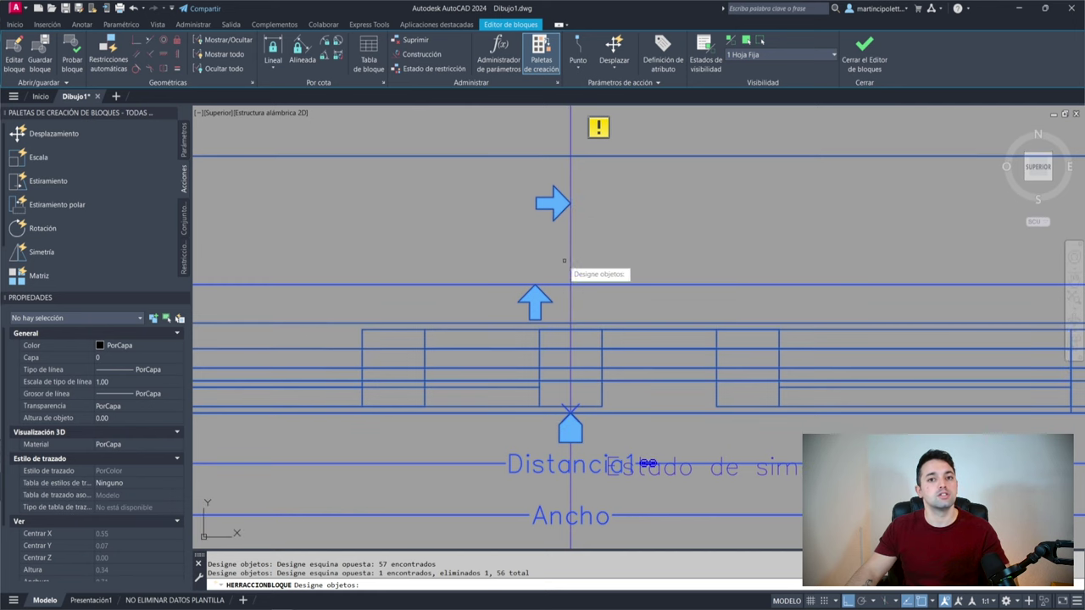
scroll(562, 254, down, 3)
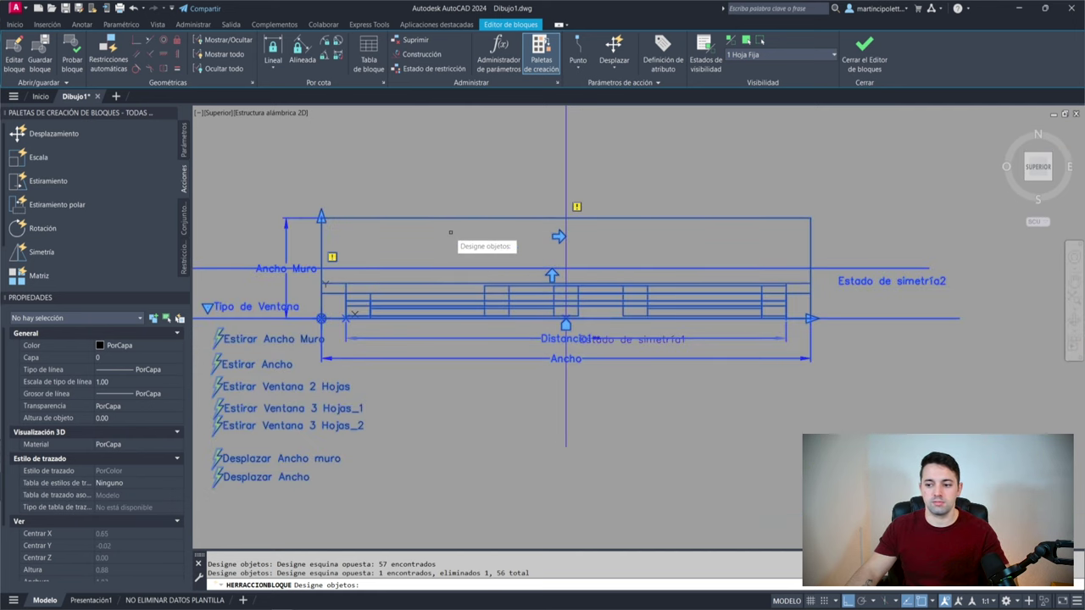
key(Return)
middle_drag(450, 240, 651, 98)
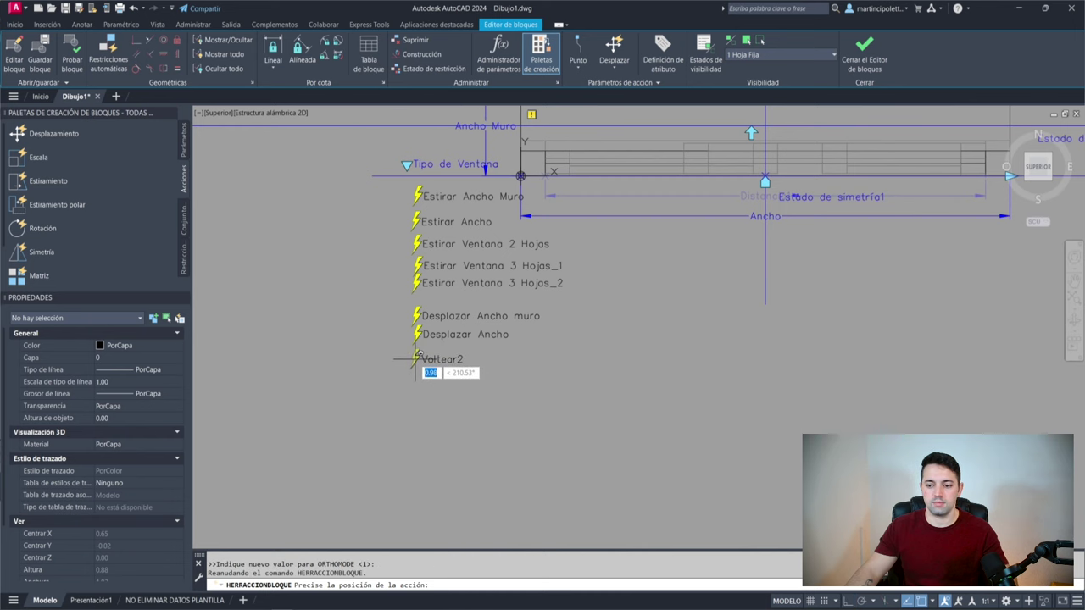
click(415, 360)
scroll(217, 450, down, 1)
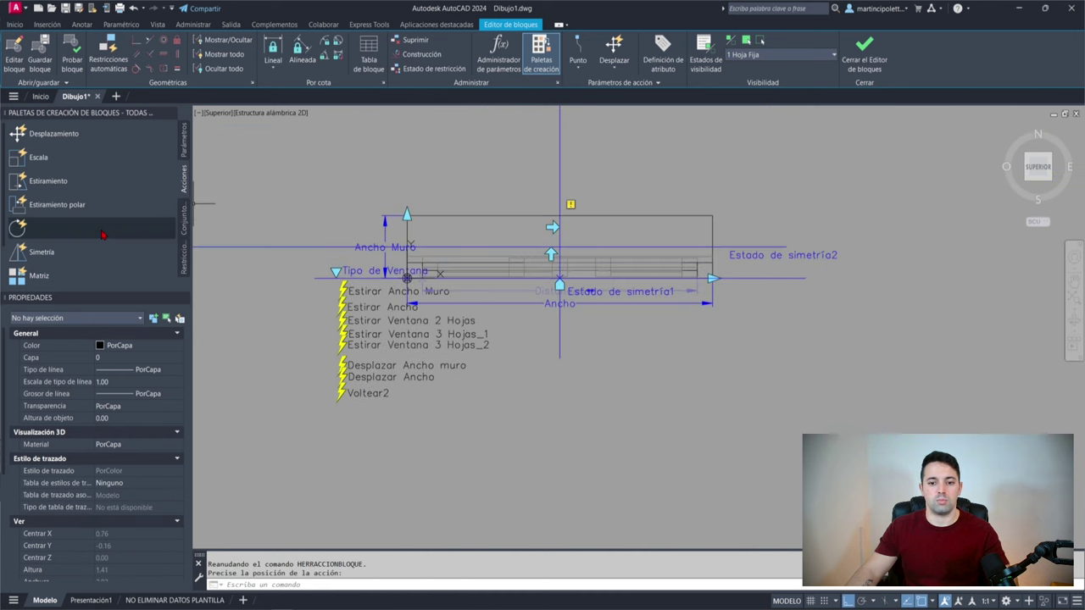
Step: Create Voltear3 on the vertical symmetry parameter for 57 window objects minus one line, below Voltear2
click(56, 253)
click(560, 179)
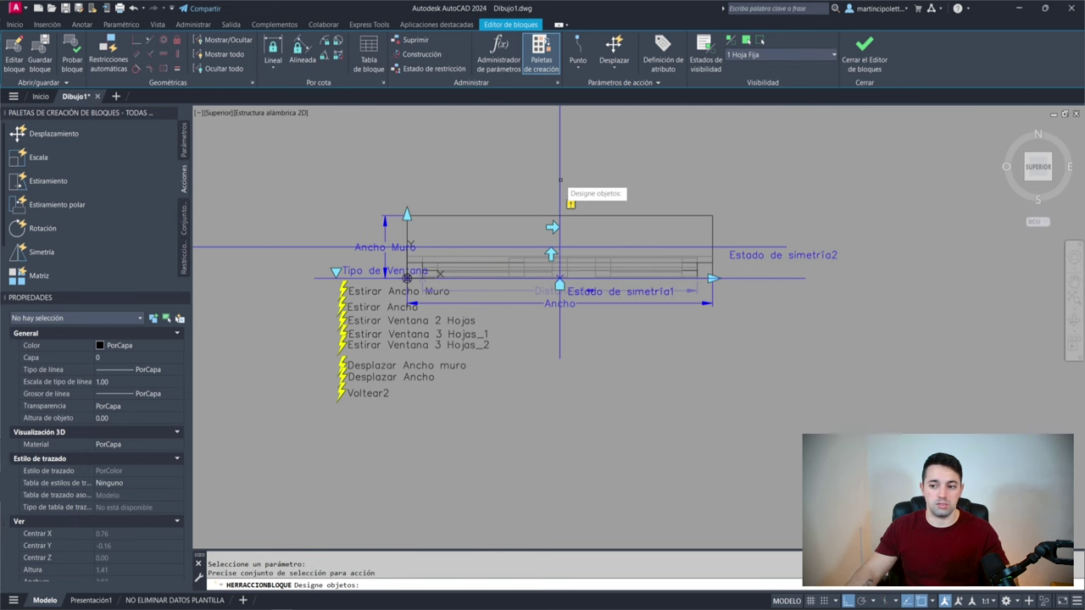
click(904, 194)
click(226, 433)
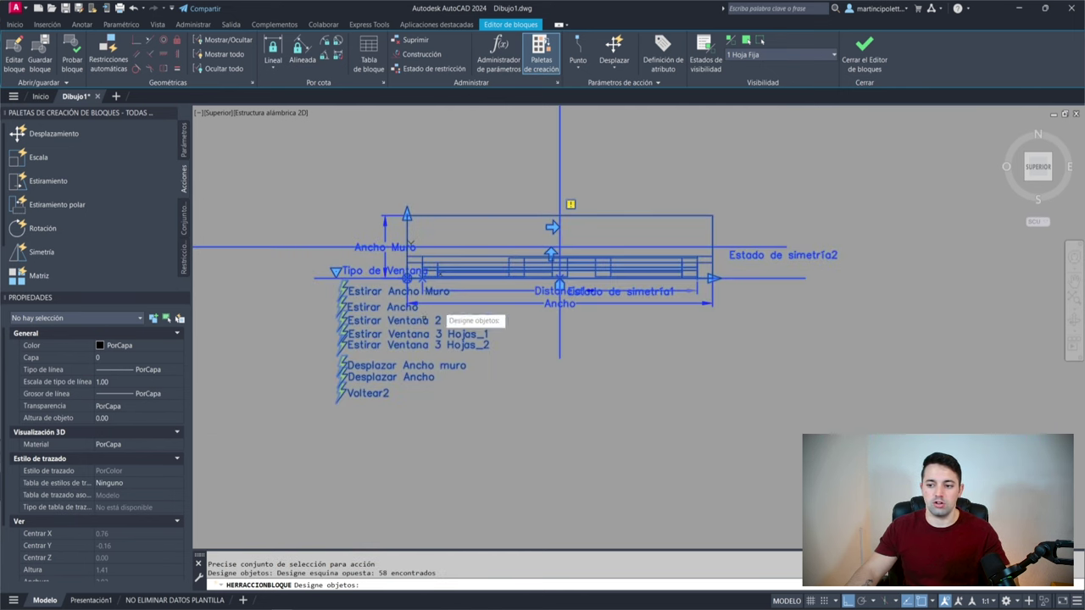
scroll(522, 242, up, 6)
shift+click(776, 268)
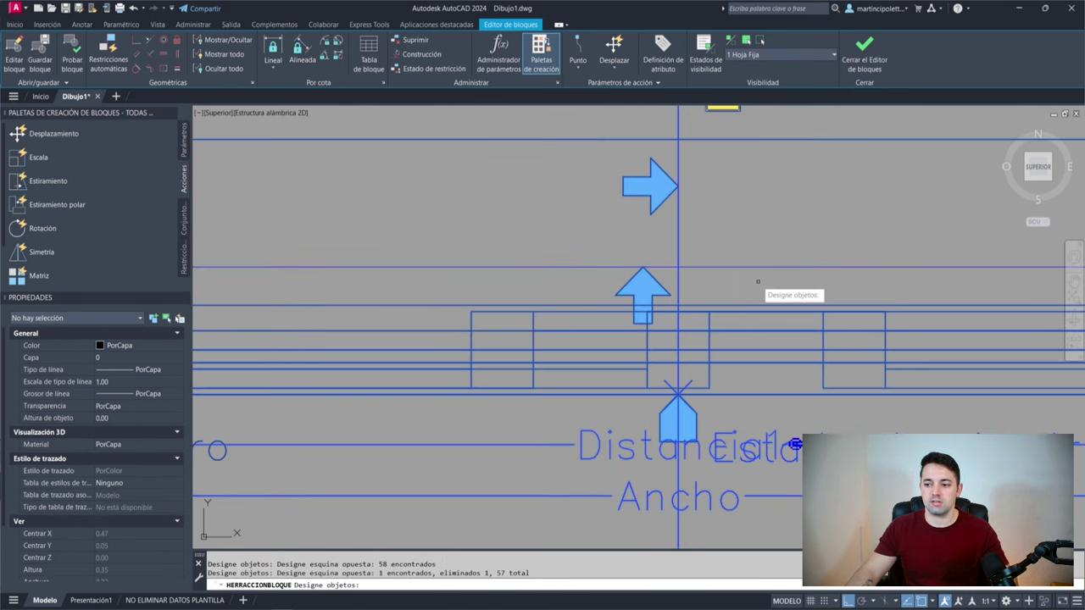
scroll(542, 284, down, 4)
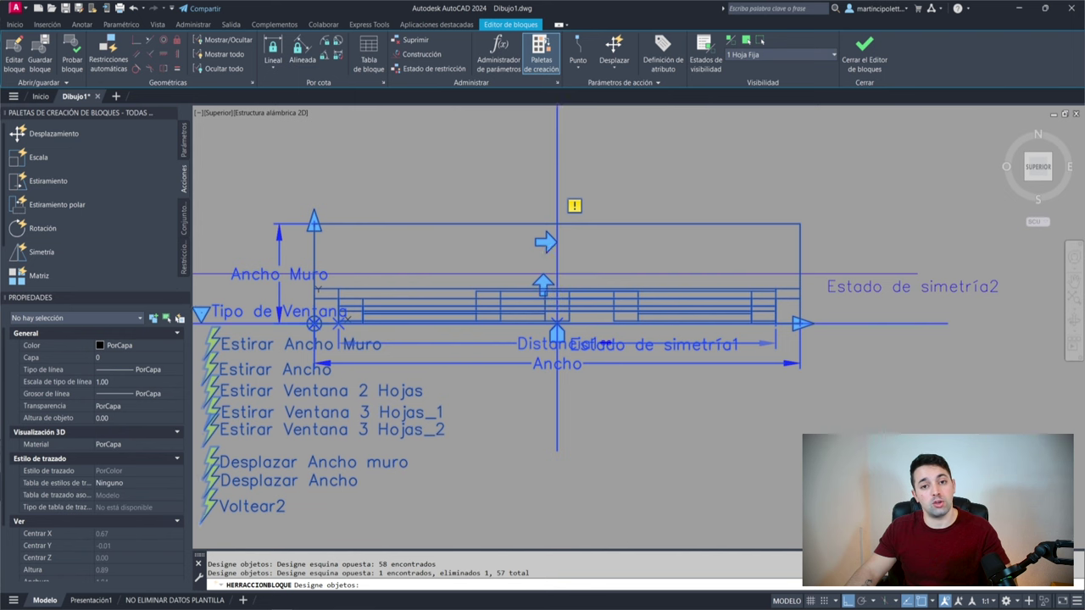
middle_drag(423, 229, 495, 198)
key(Return)
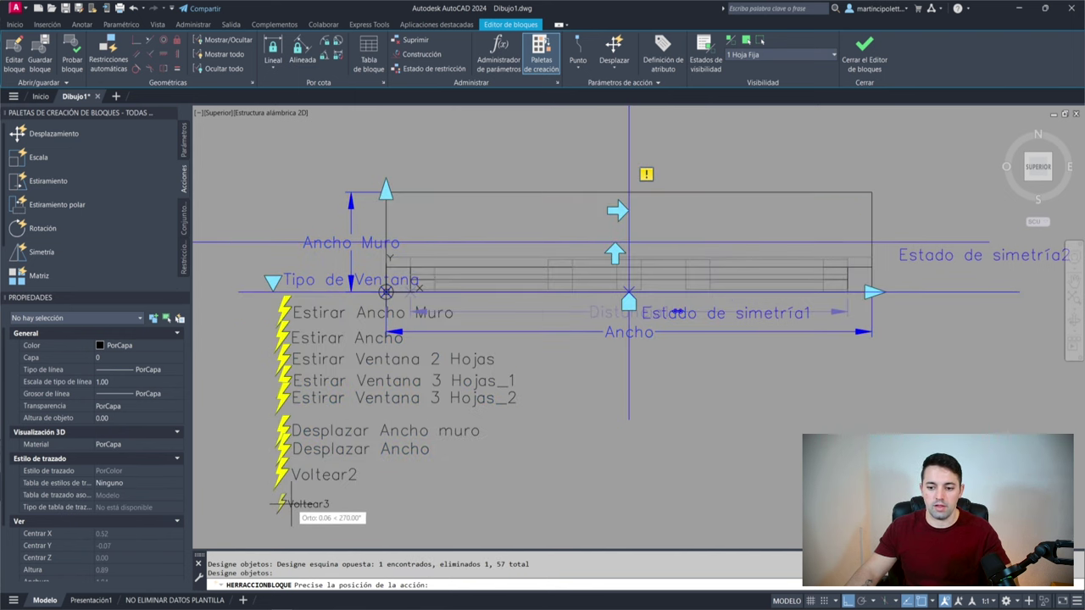
click(284, 499)
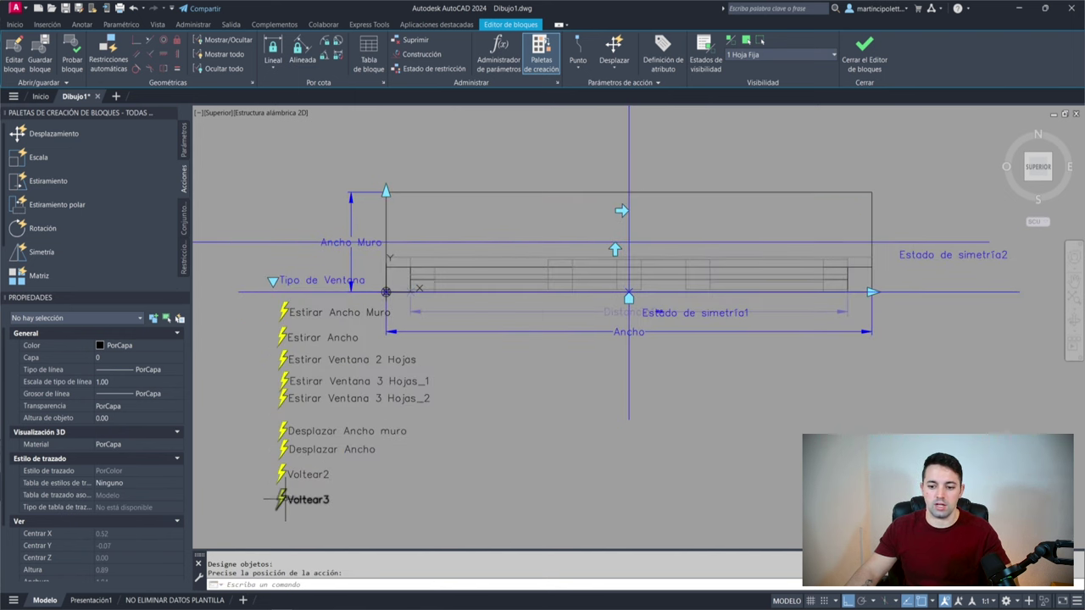
Step: Close the Block Editor saving changes, then select the window block and stretch its width
click(864, 64)
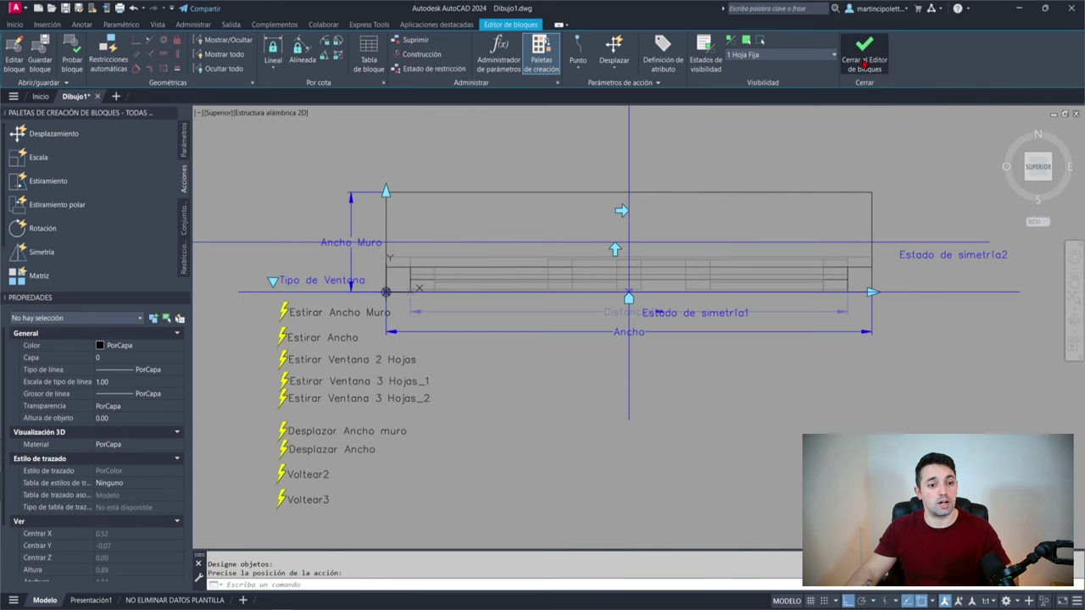
click(560, 304)
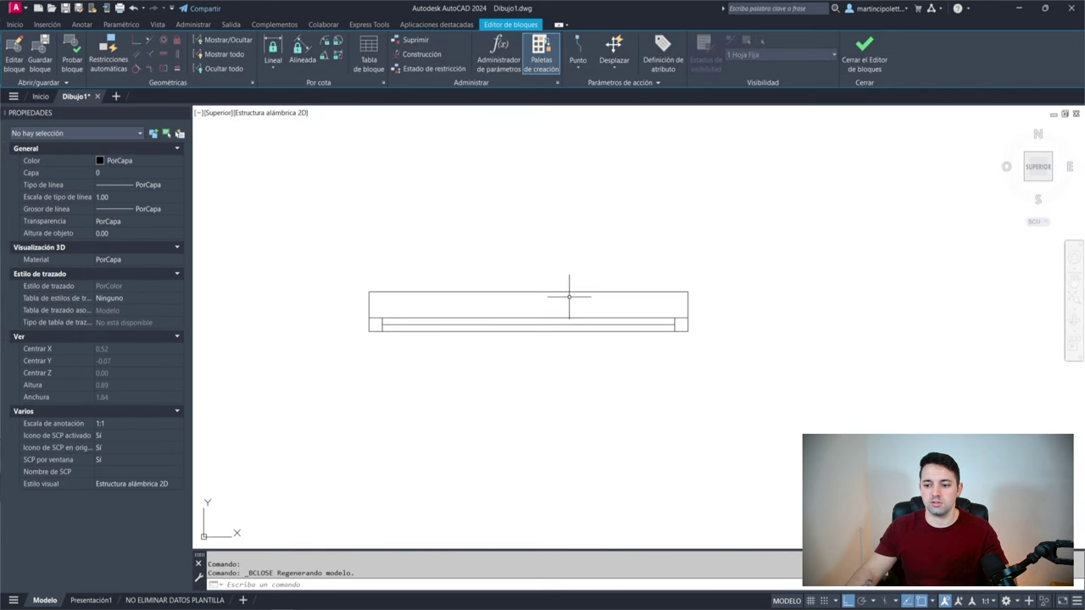
click(738, 318)
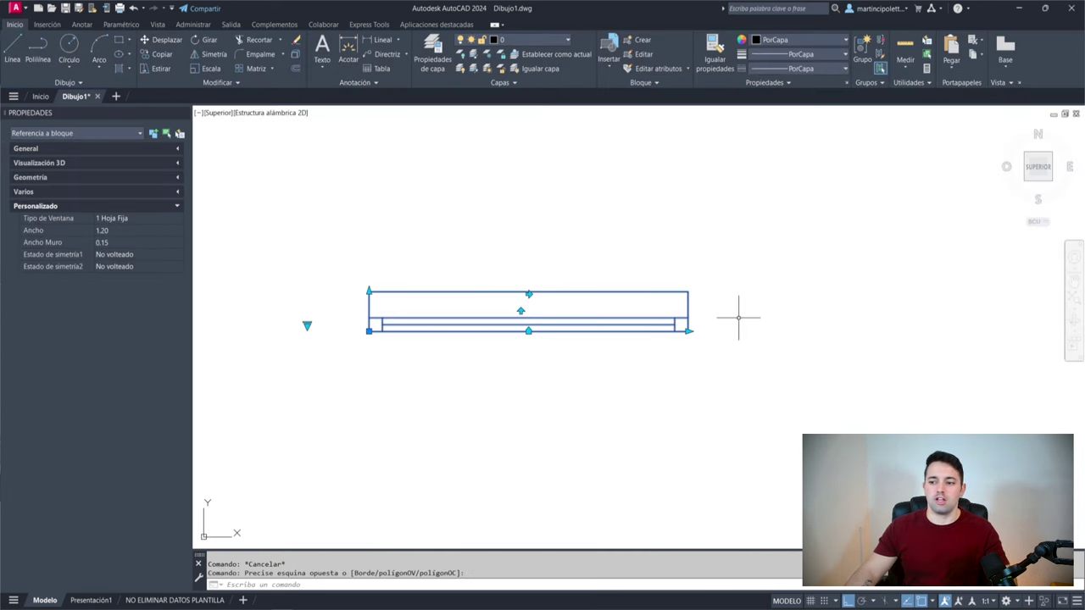
click(688, 330)
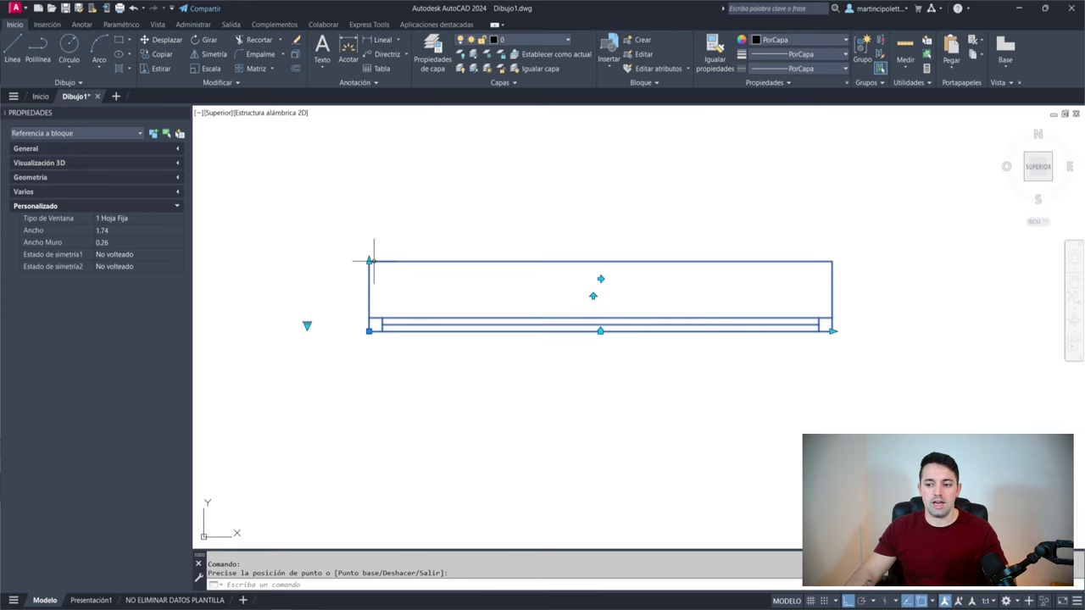
Step: Switch the window to 2 Hojas Correderas and test the horizontal and vertical flips
click(306, 327)
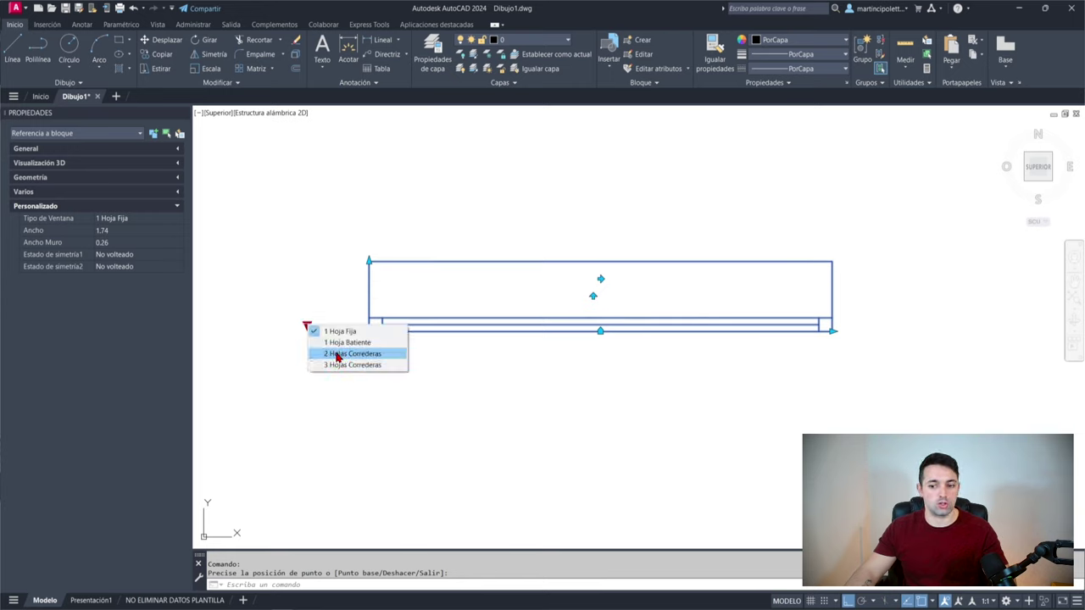
click(337, 355)
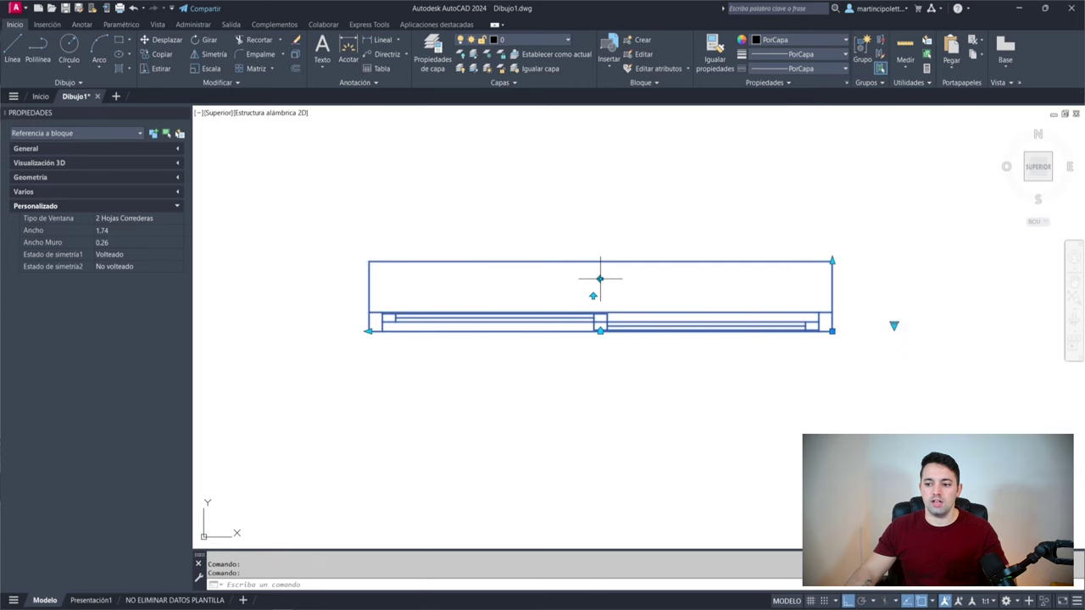
click(599, 278)
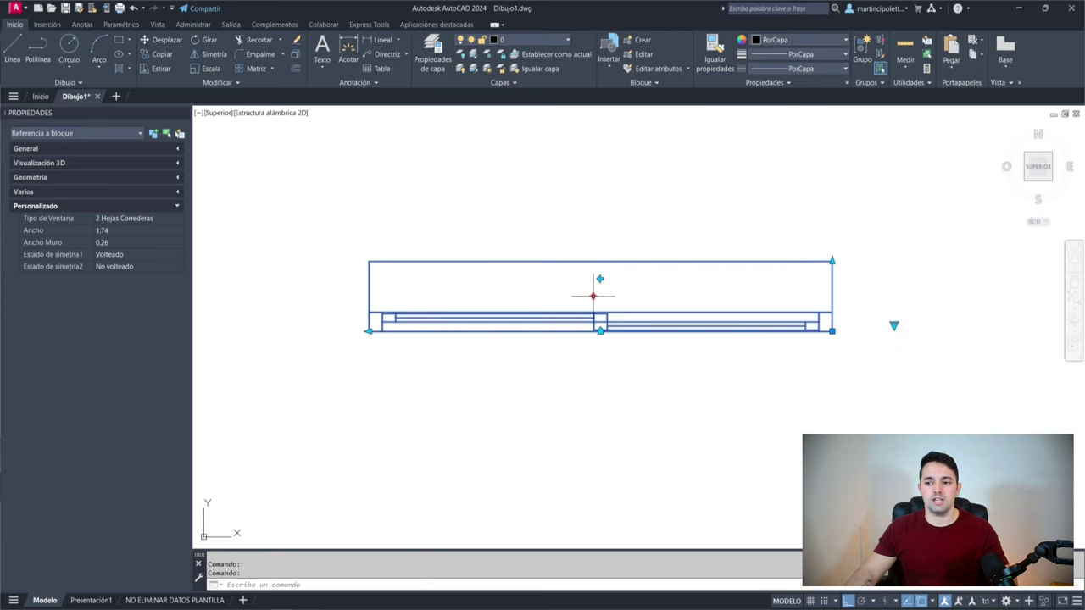
click(593, 295)
click(593, 296)
click(593, 296)
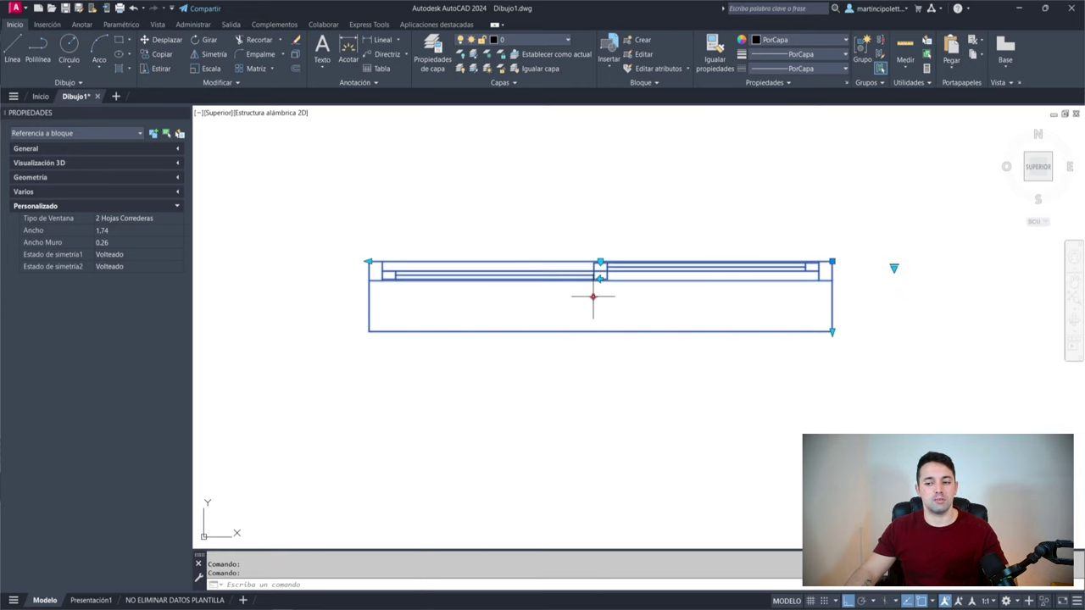
click(593, 296)
Step: Resize the window to Ancho 0.87 then 1.14, flip it back horizontally and deselect
click(600, 330)
click(599, 331)
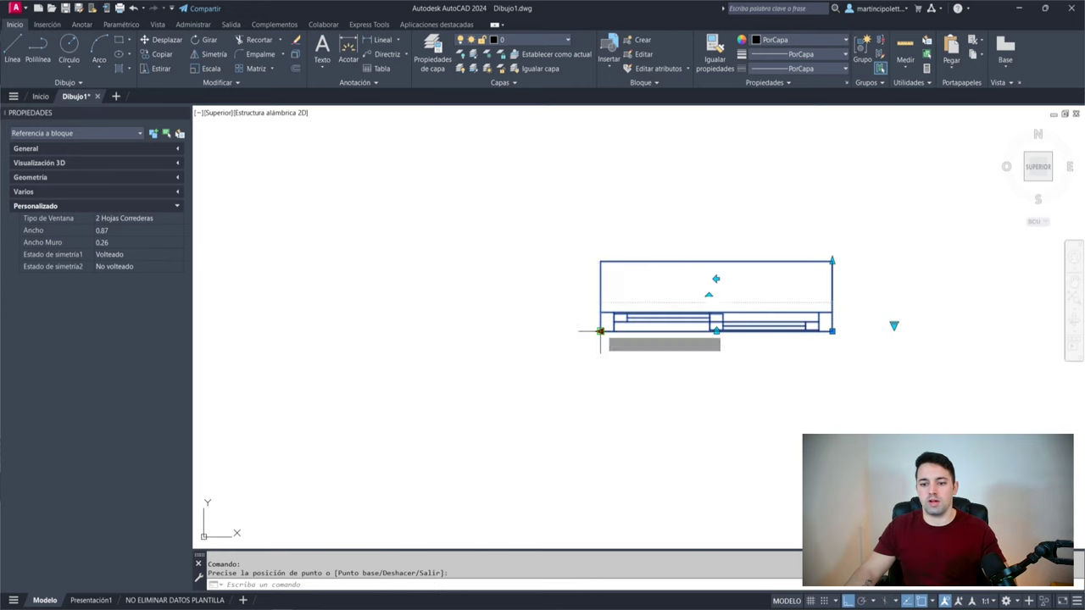
click(526, 331)
click(686, 281)
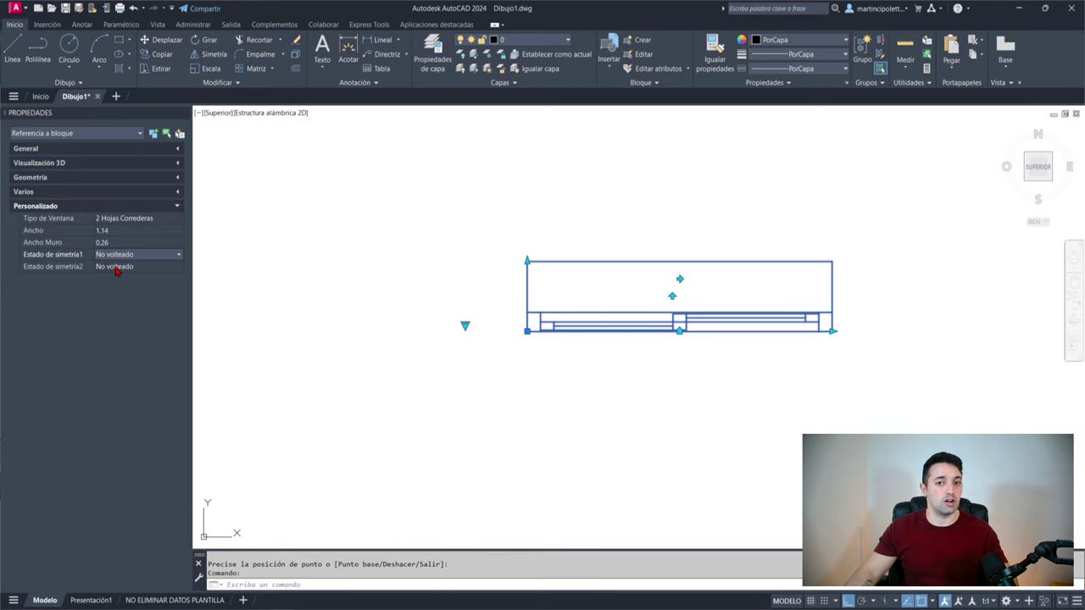
middle_drag(468, 337, 368, 364)
key(Escape)
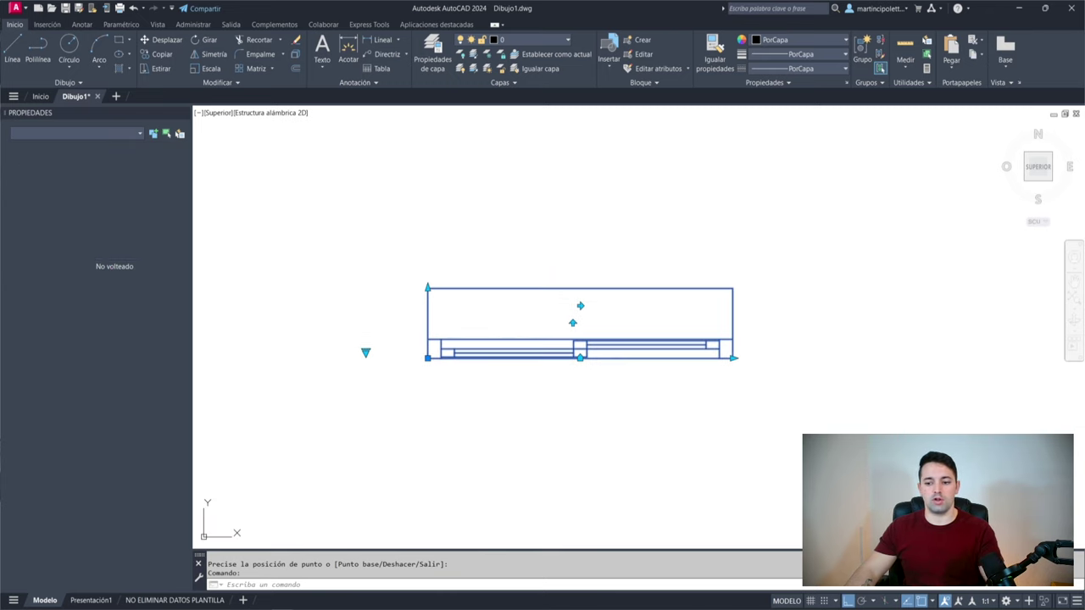
Step: Start a line with L at the lower-left start point of a diagonal
text(l)
key(Return)
click(326, 472)
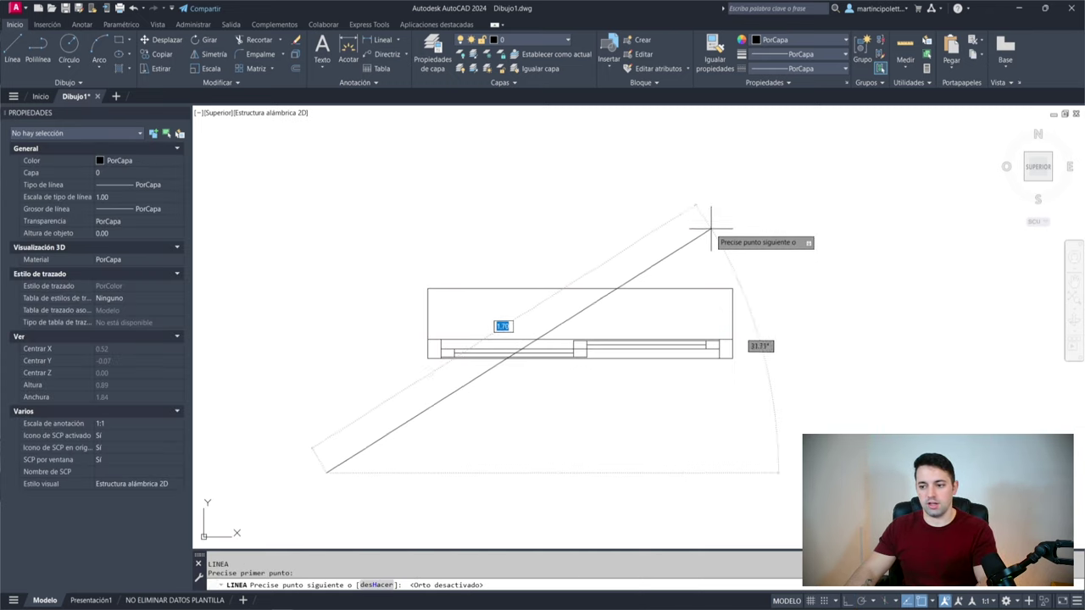
Step: Finish the diagonal line and snap the window block along it with its alignment grip
click(803, 129)
key(Escape)
click(763, 253)
click(678, 373)
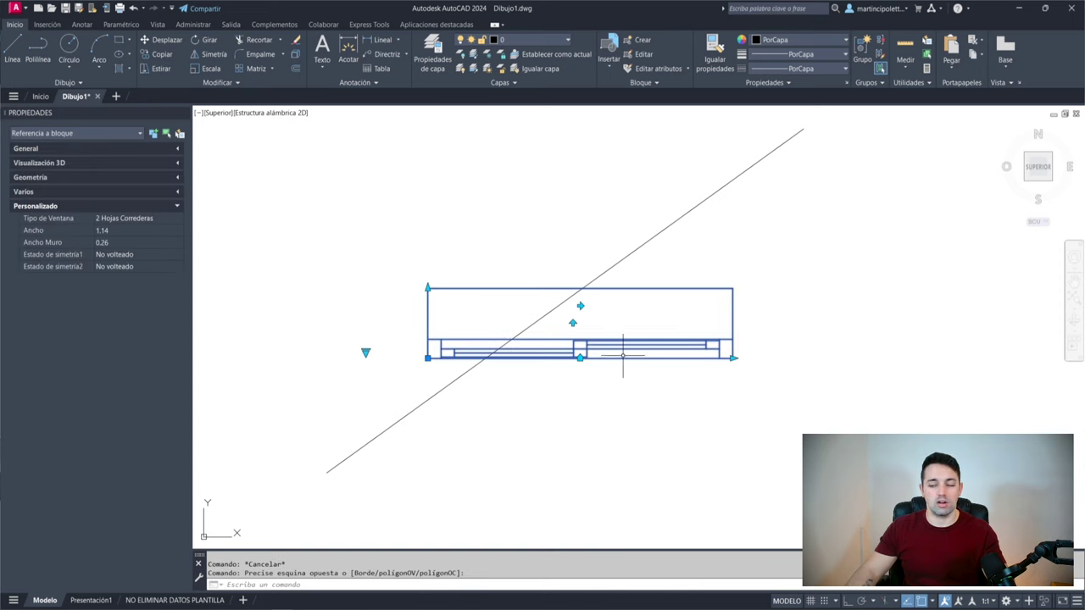
click(580, 358)
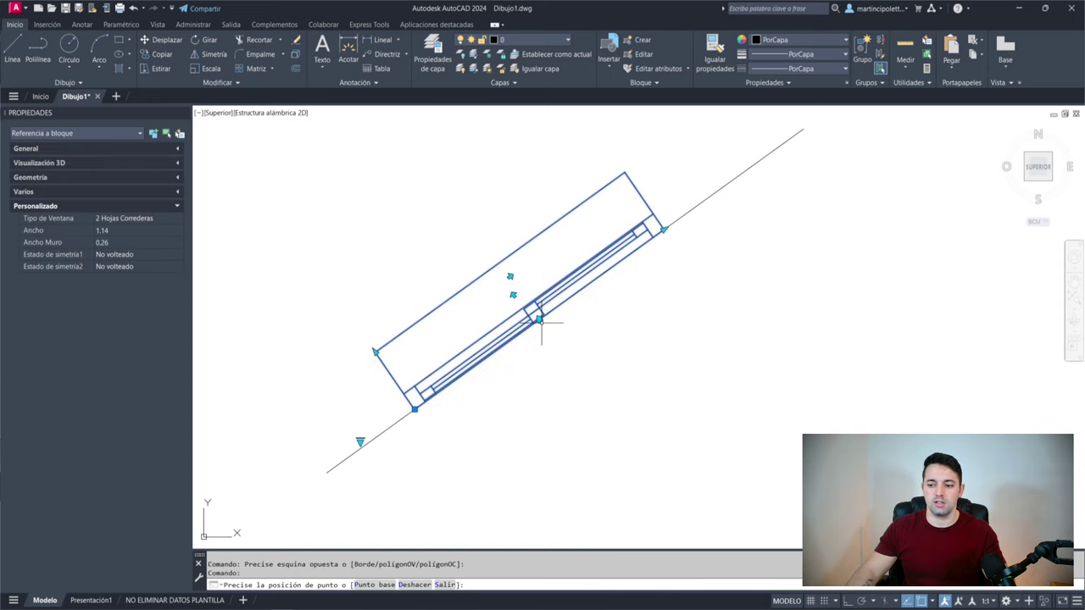
click(533, 316)
key(Escape)
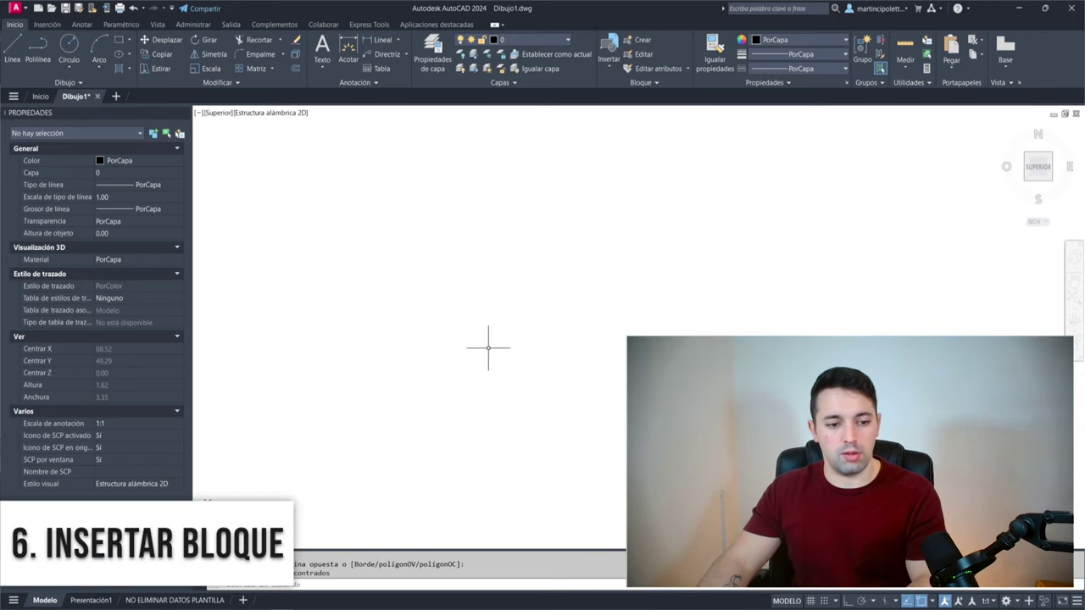
Step: Insert CARP_VENTANA from the Blocks palette's current-drawing list and set it to 2 Hojas Correderas
text(IN)
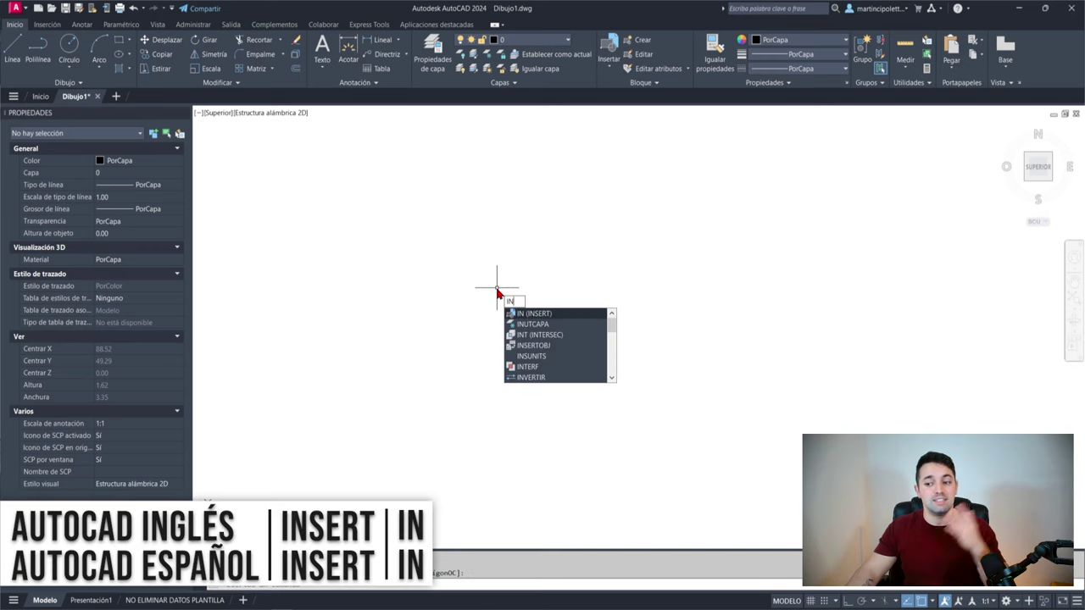
key(Return)
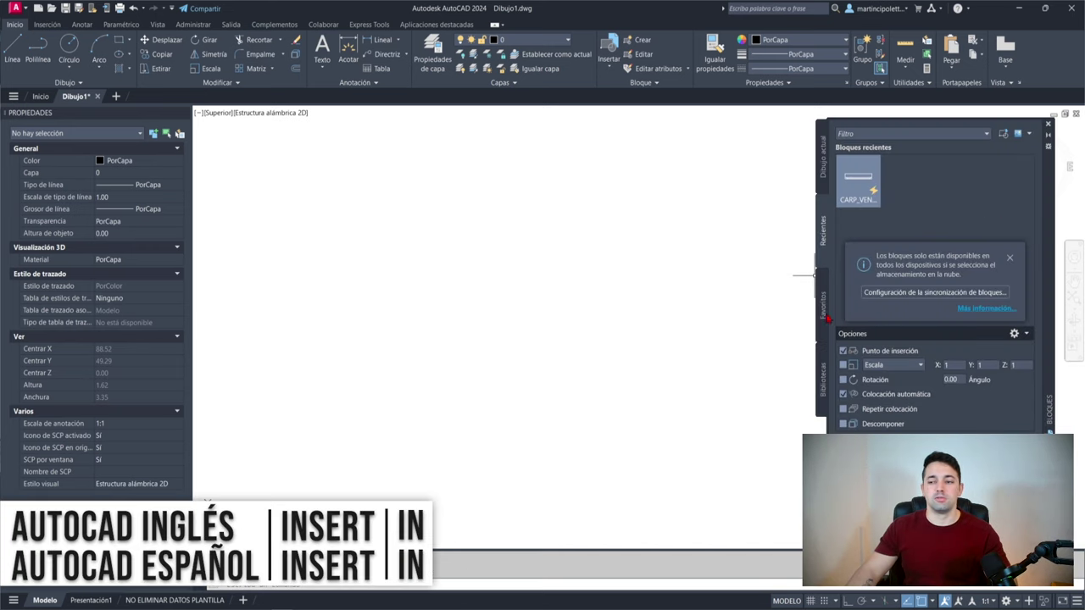
click(823, 165)
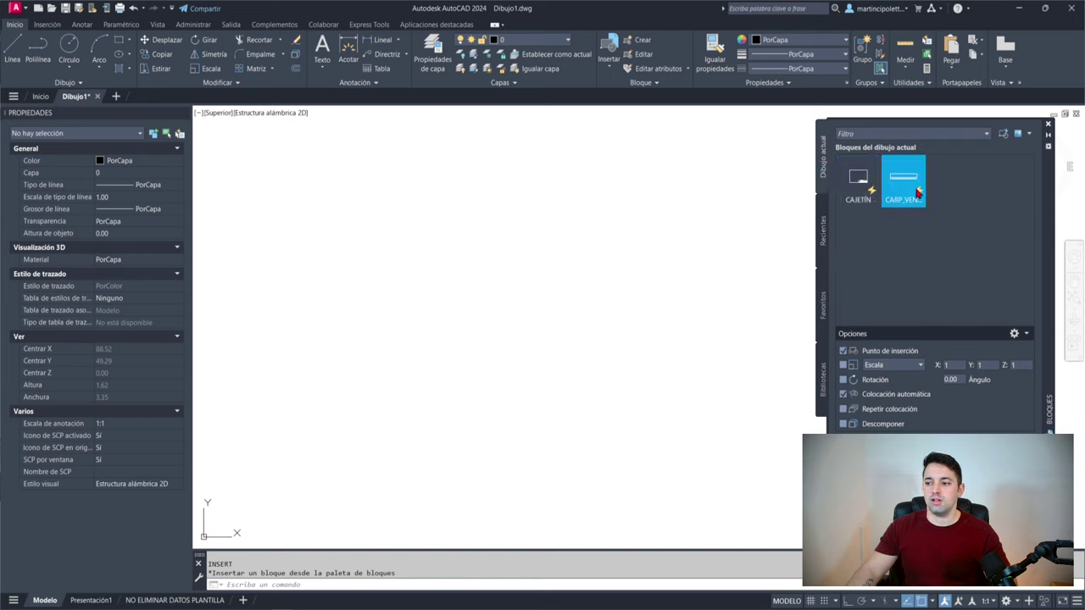
click(368, 328)
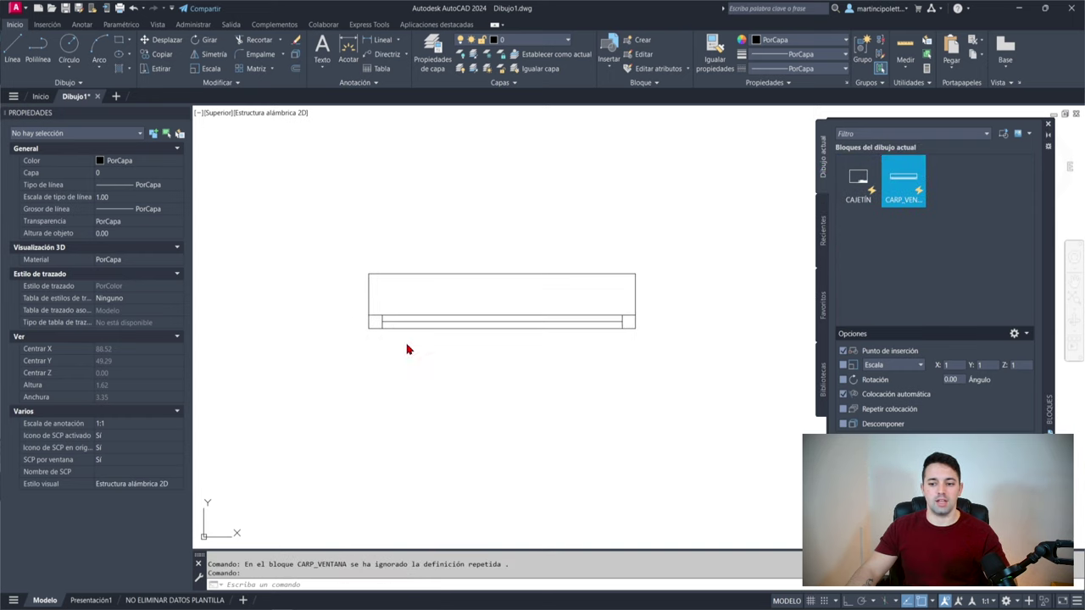
drag(478, 208, 382, 314)
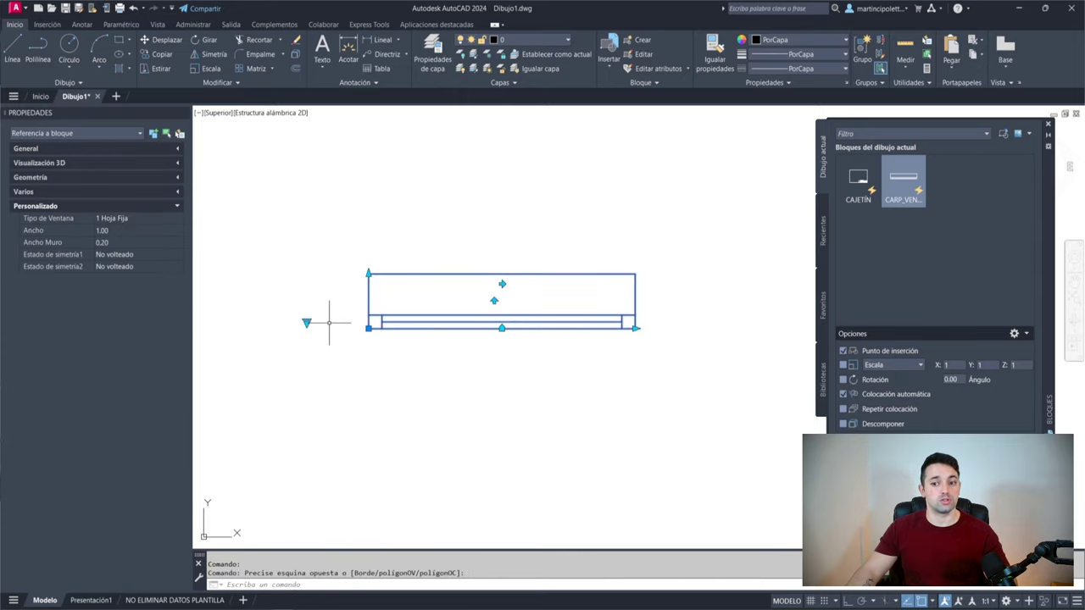
click(317, 356)
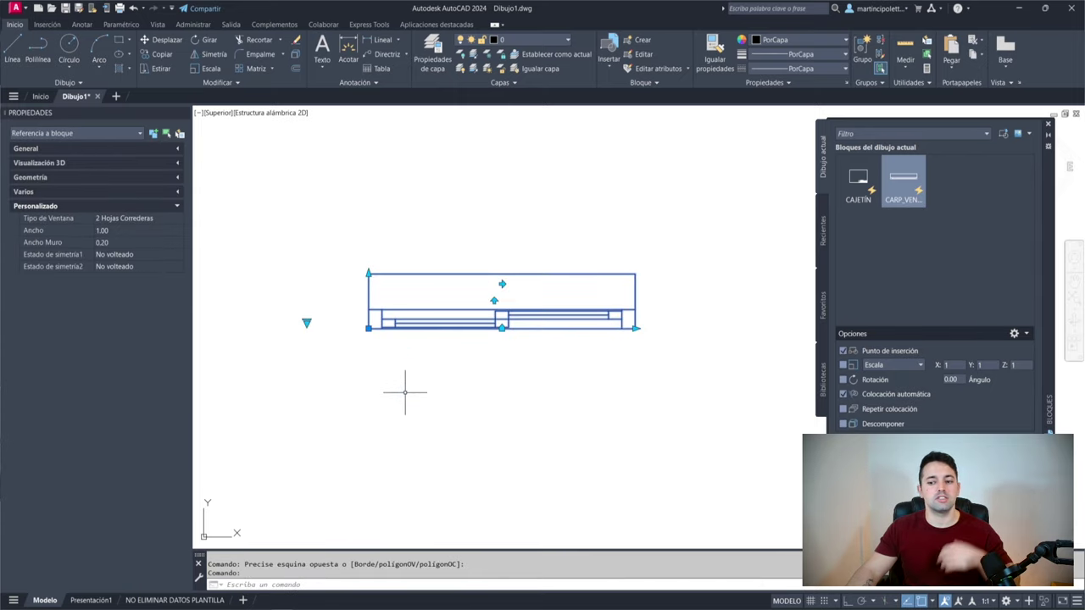